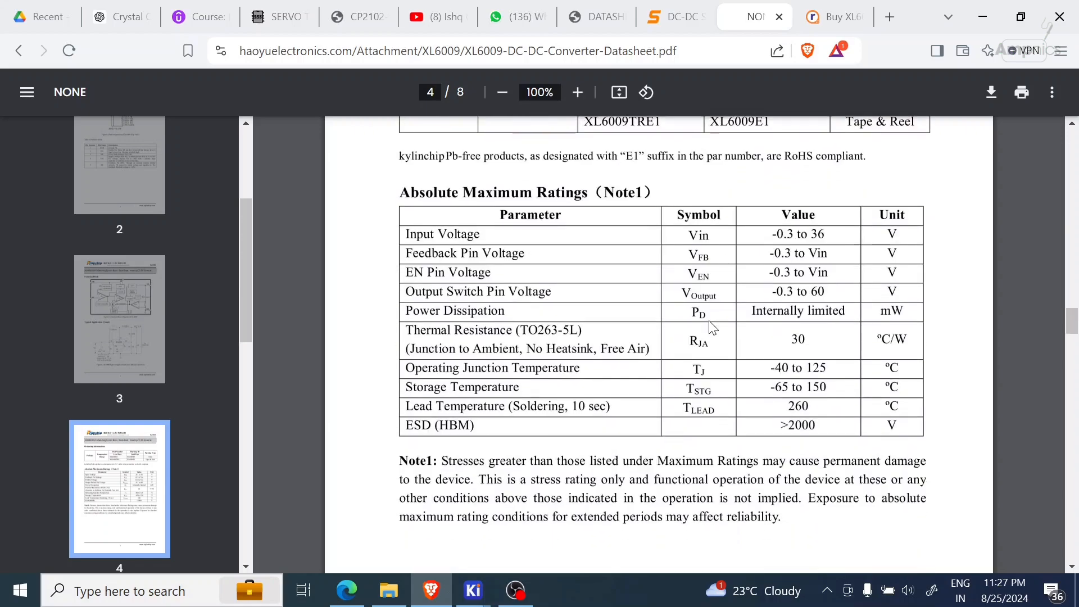
Review the XL6009 datasheet's maximum ratings, electrical characteristics and typical boost converter application circuit
{"action": "scroll", "coordinate": [712, 352], "scroll_direction": "down", "scroll_amount": 3}
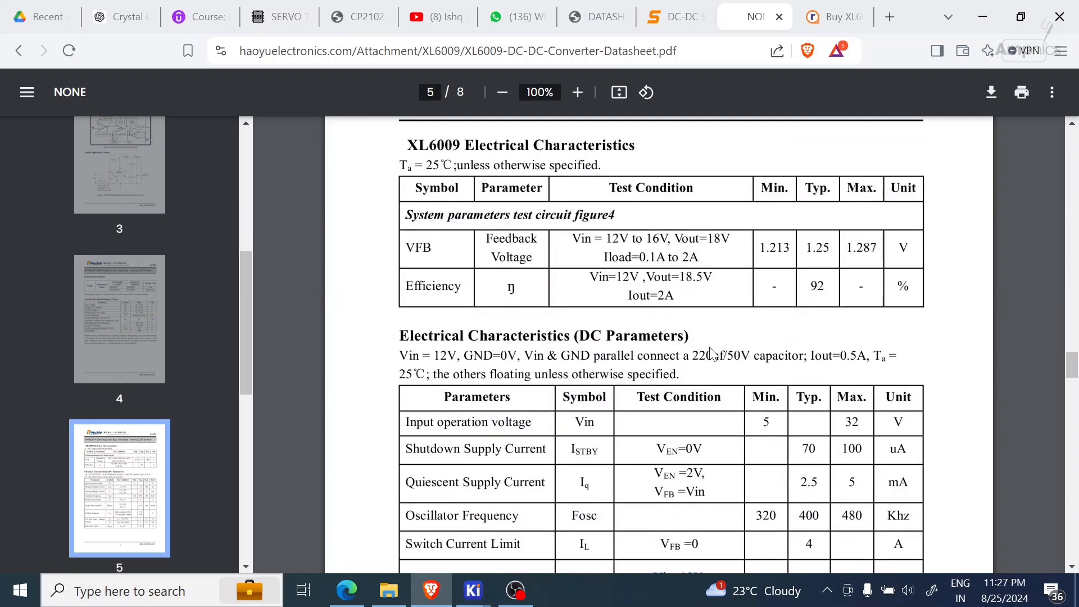
{"action": "scroll", "coordinate": [753, 334], "scroll_direction": "down", "scroll_amount": 4}
{"action": "scroll", "coordinate": [754, 344], "scroll_direction": "up", "scroll_amount": 20}
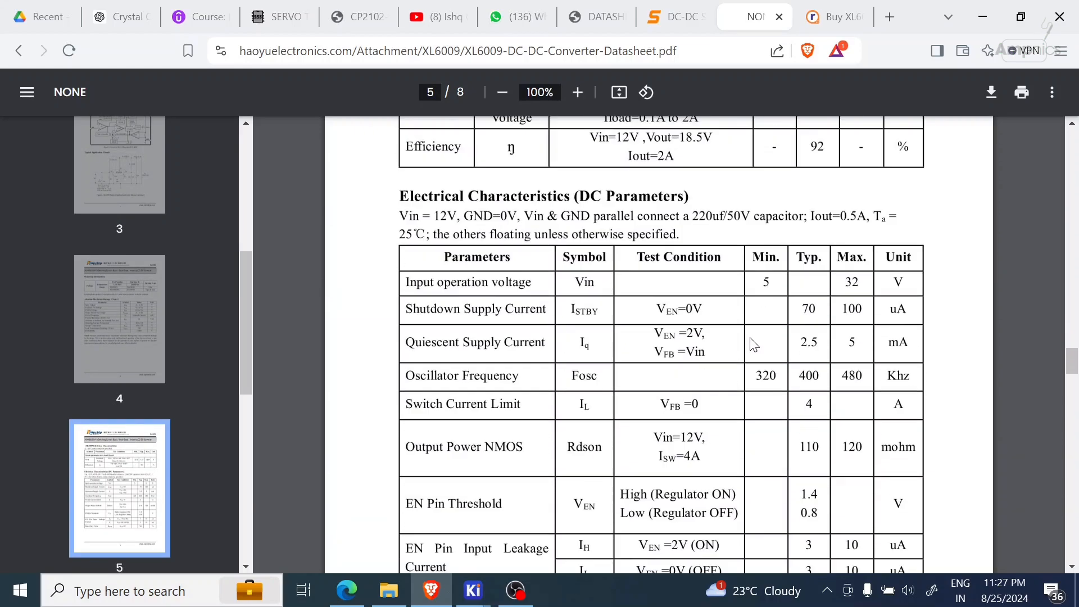
{"action": "scroll", "coordinate": [754, 344], "scroll_direction": "up", "scroll_amount": 10}
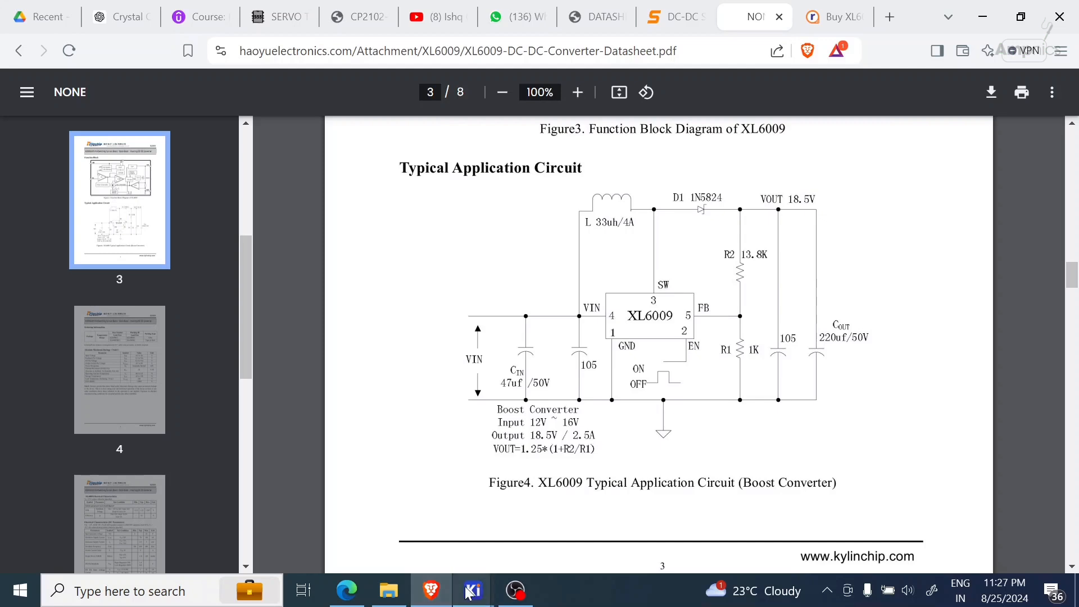
Switch to the KiCad Schematic Editor and search the symbol chooser for xl6009, then close the chooser
{"action": "mouse_move", "coordinate": [473, 590]}
{"action": "left_click", "coordinate": [584, 505]}
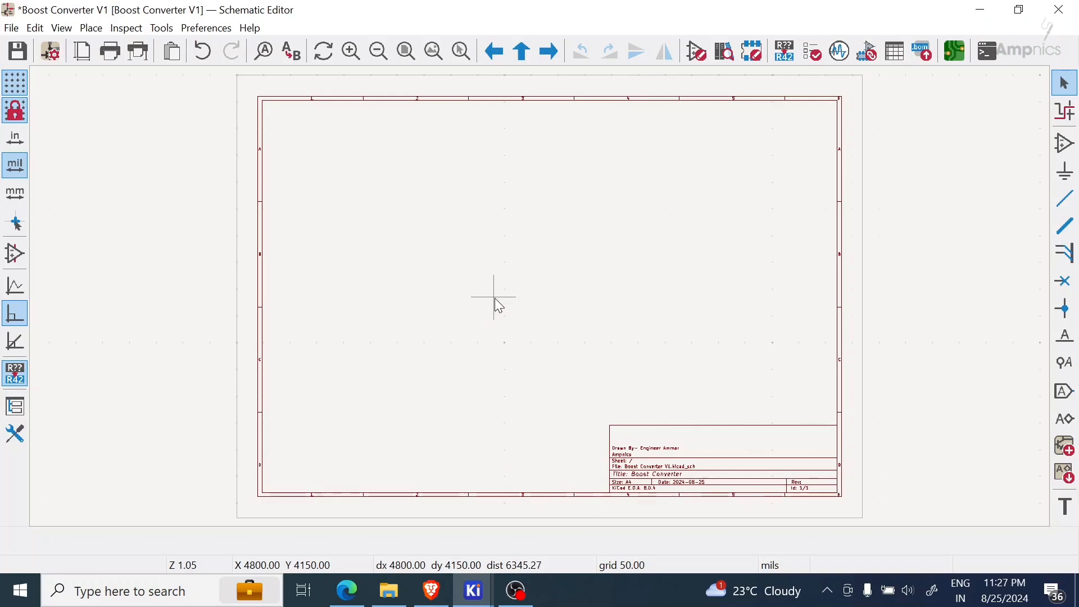
{"action": "key", "text": "a"}
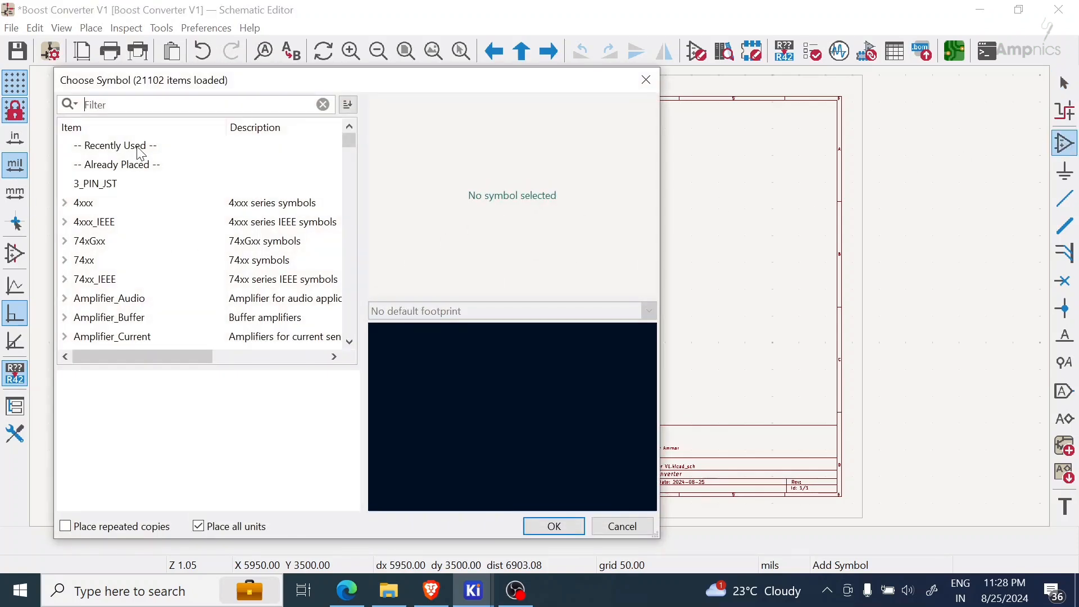
{"action": "type", "text": "x"}
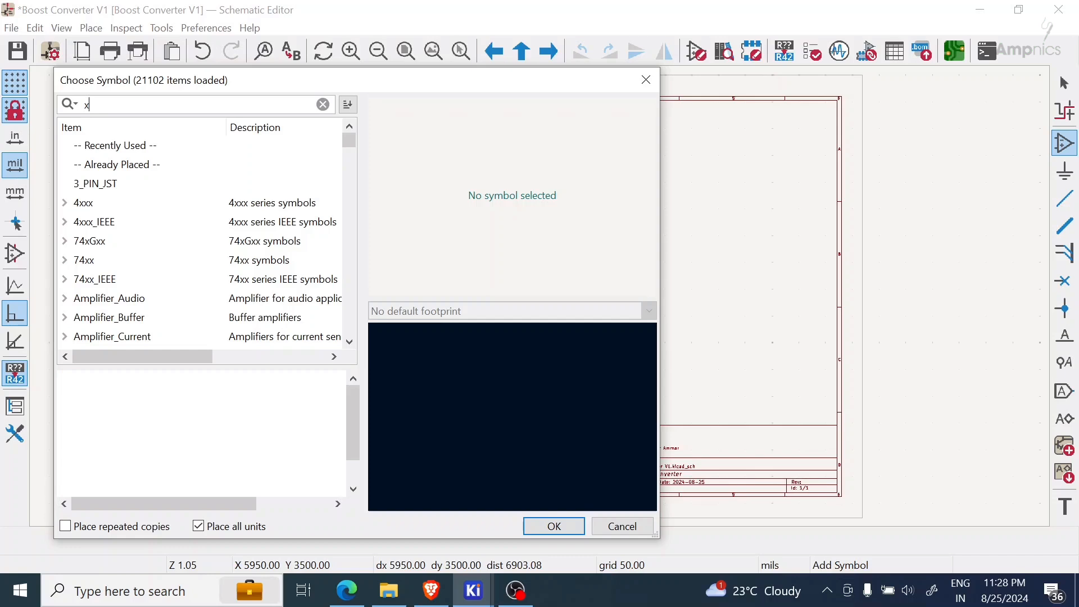
{"action": "type", "text": "l6009"}
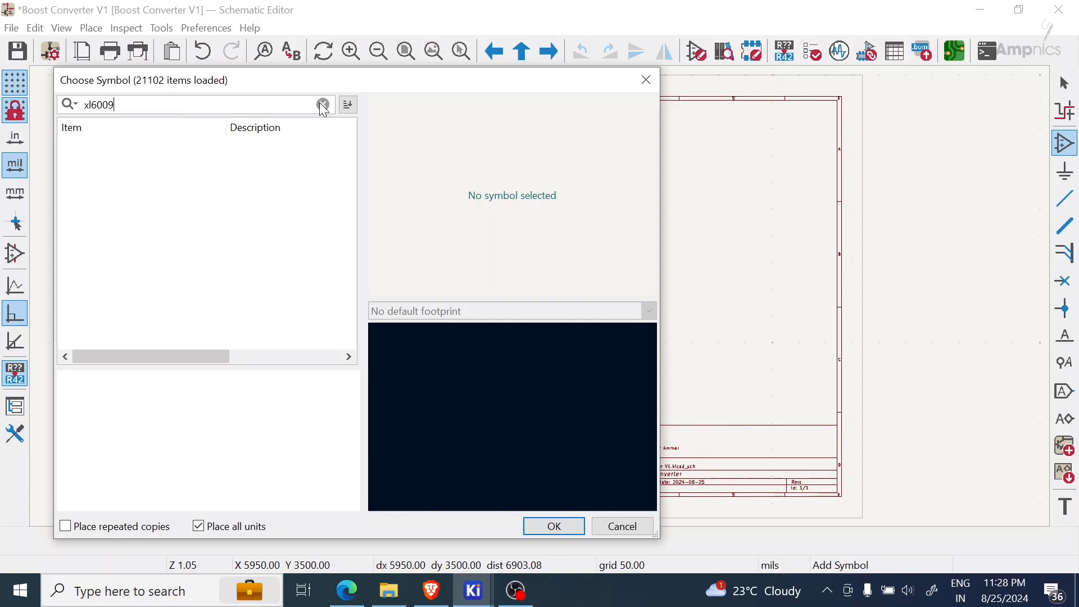
{"action": "left_click", "coordinate": [646, 80]}
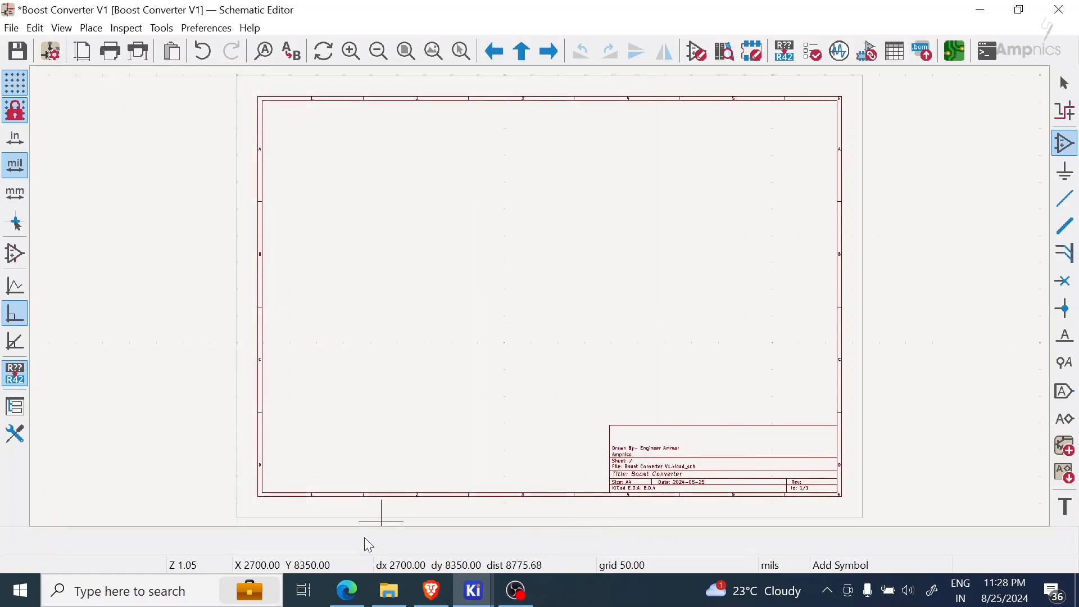
Switch to Microsoft Edge and open the SnapEDA part search website in a new tab
{"action": "left_click", "coordinate": [347, 590]}
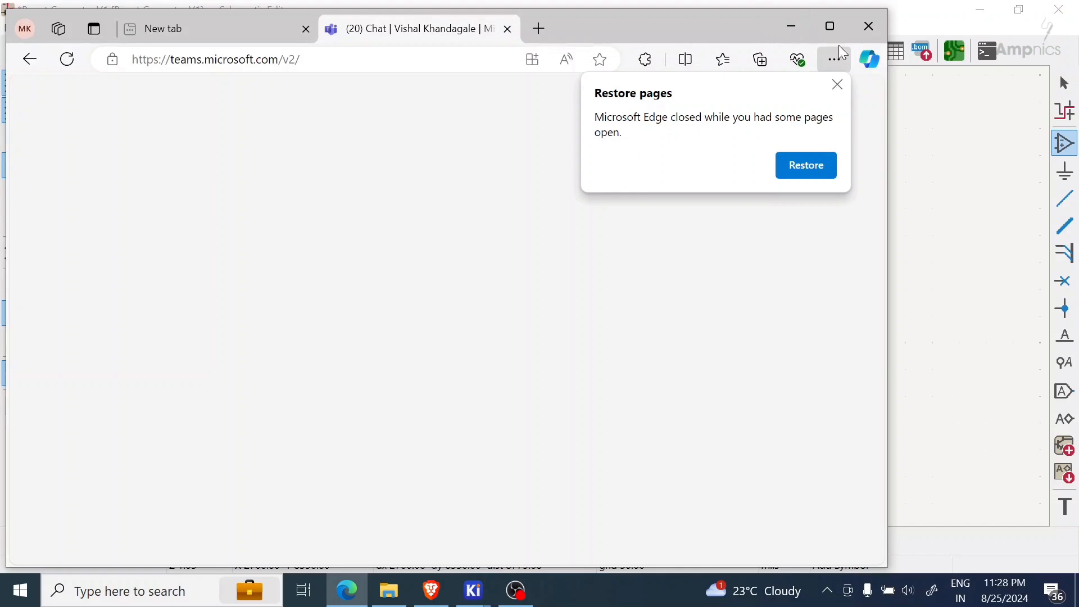
{"action": "left_click", "coordinate": [539, 29]}
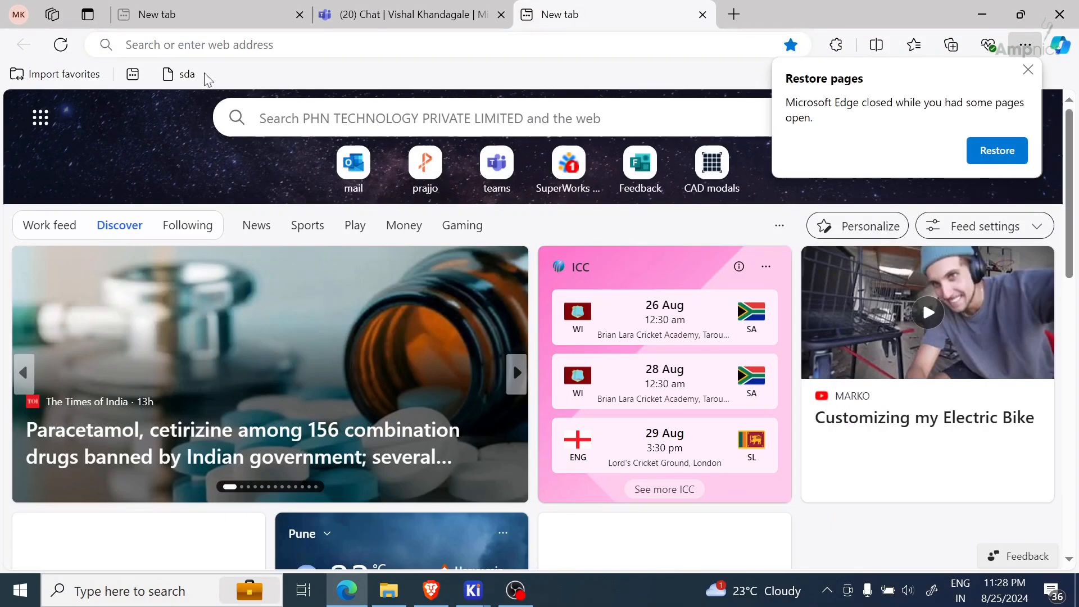
{"action": "key", "text": "ctrl+t"}
{"action": "type", "text": "snapeda"}
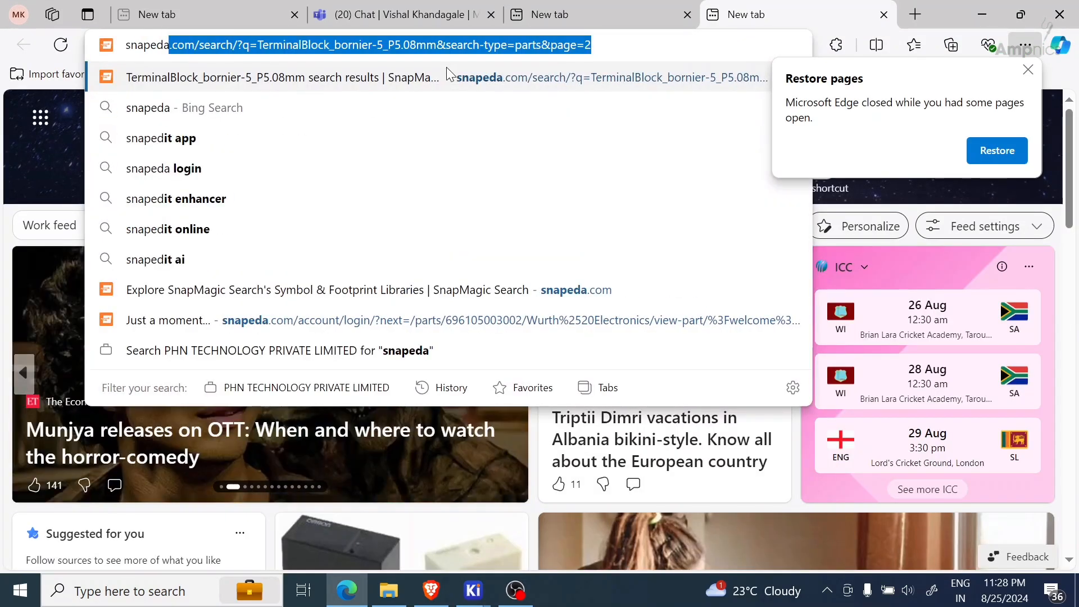
{"action": "key", "text": "Return"}
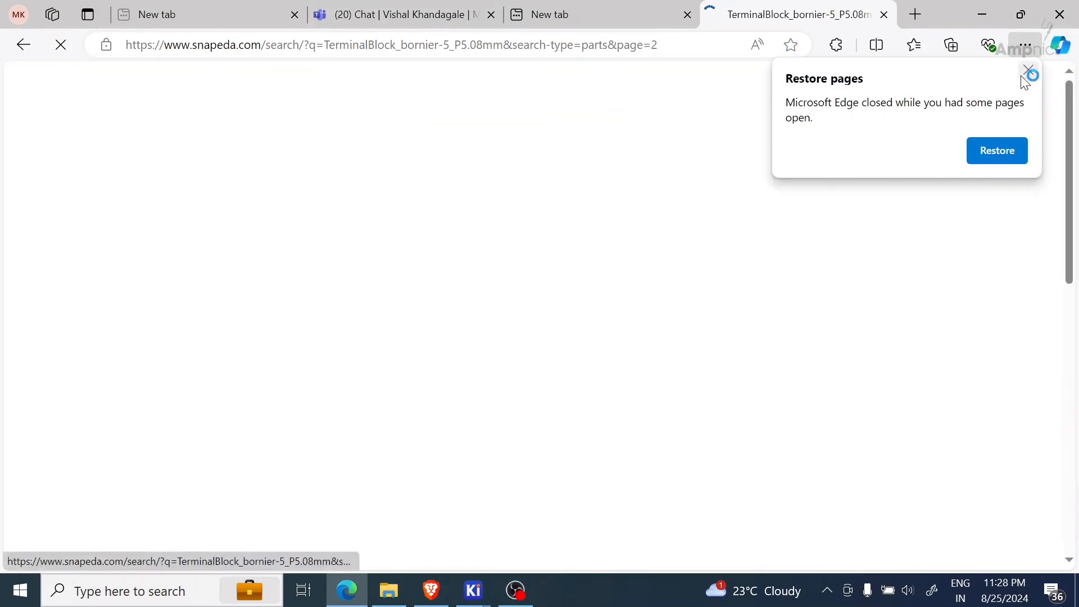
Search SnapEDA for xl6009 and open the XLSEMI XL6009 part page
{"action": "type", "text": "xl"}
{"action": "type", "text": "6009"}
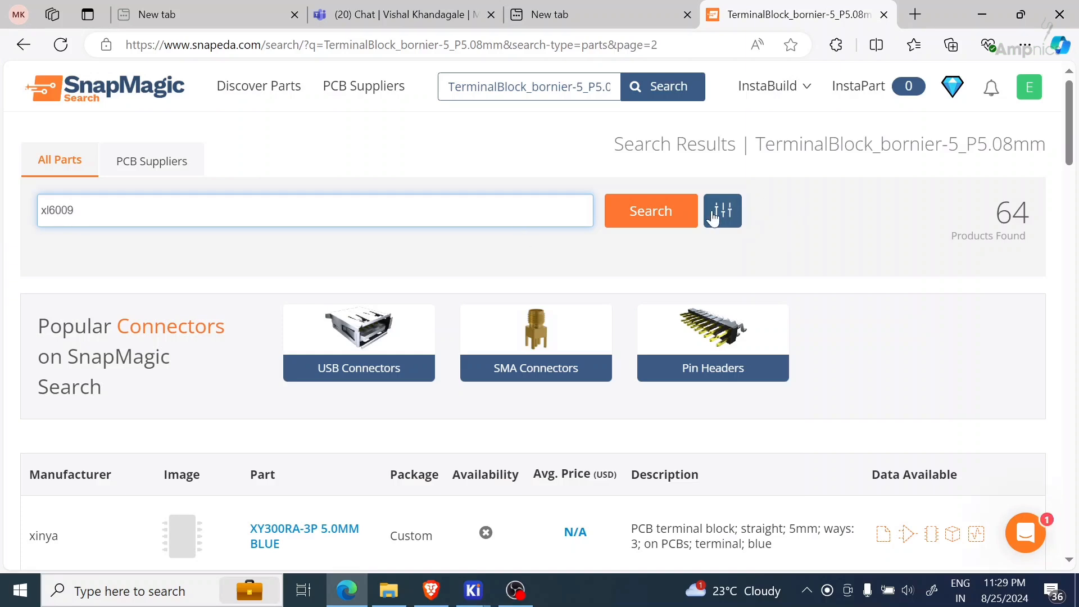
{"action": "left_click", "coordinate": [666, 208]}
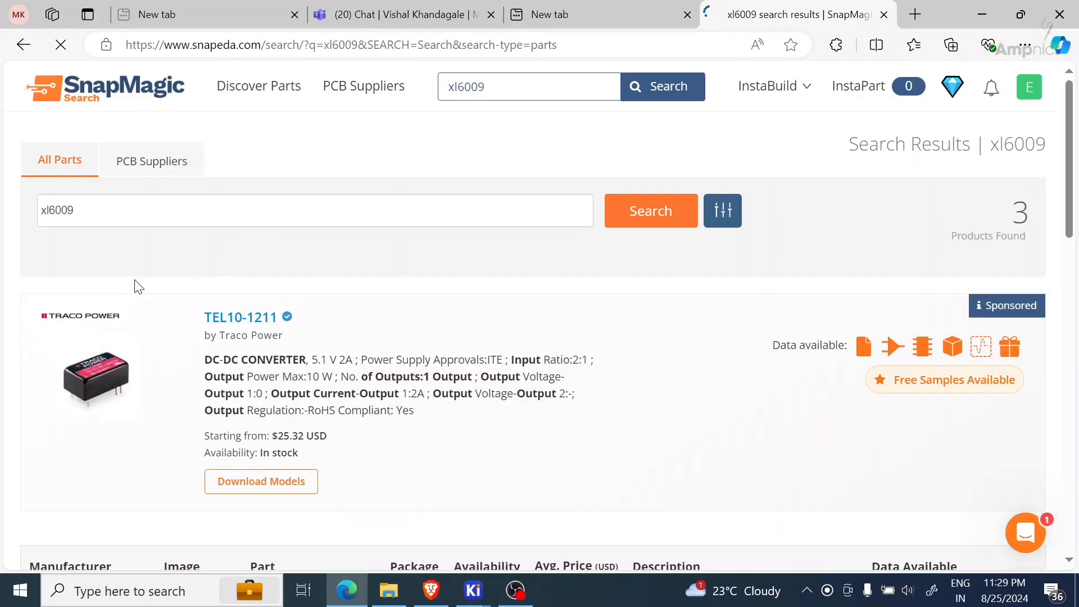
{"action": "scroll", "coordinate": [304, 243], "scroll_direction": "down", "scroll_amount": 4}
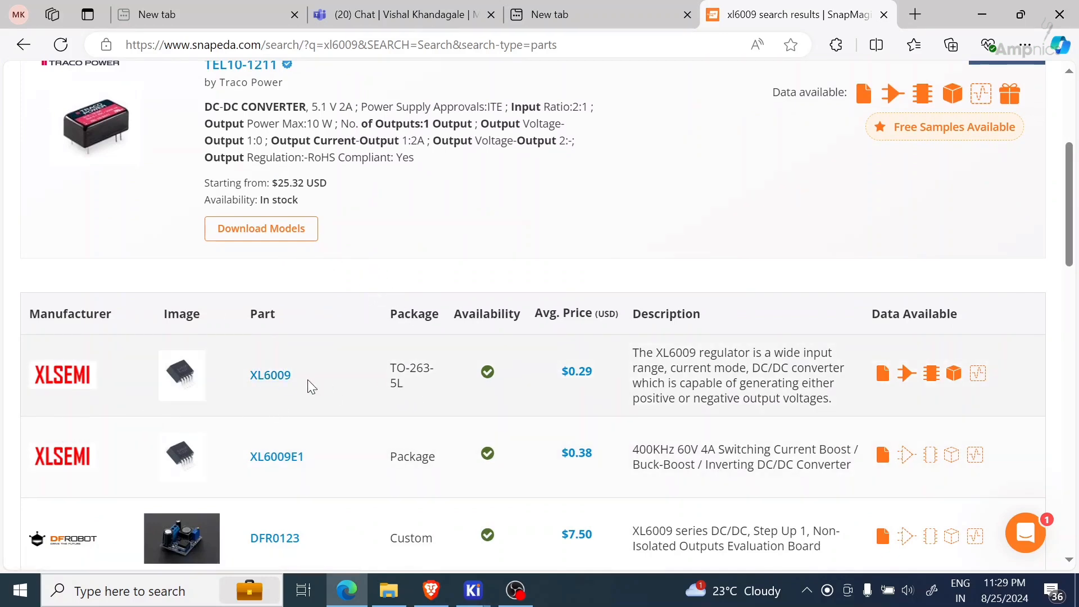
{"action": "left_click", "coordinate": [267, 382]}
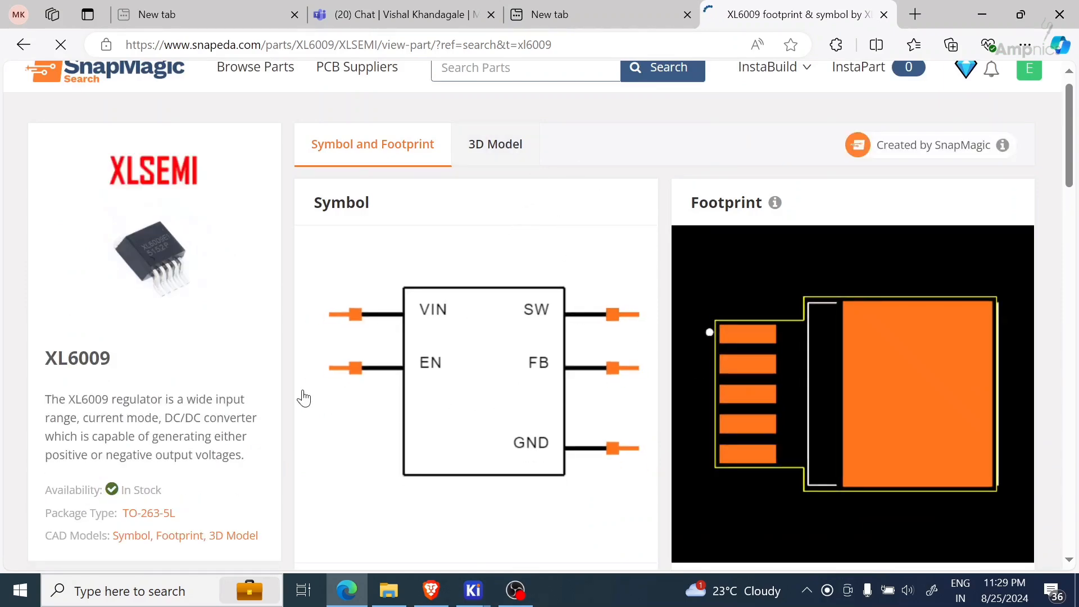
Download the XL6009 symbol and footprint for KiCad in the V6 & Later format
{"action": "scroll", "coordinate": [618, 345], "scroll_direction": "down", "scroll_amount": 5}
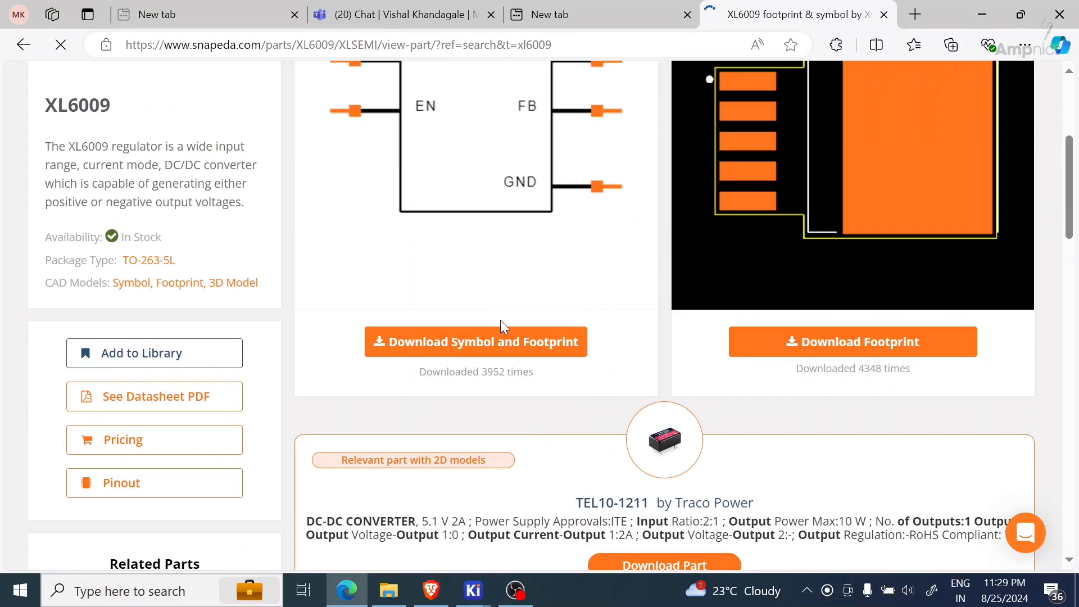
{"action": "scroll", "coordinate": [533, 397], "scroll_direction": "down", "scroll_amount": 3}
{"action": "scroll", "coordinate": [531, 249], "scroll_direction": "up", "scroll_amount": 3}
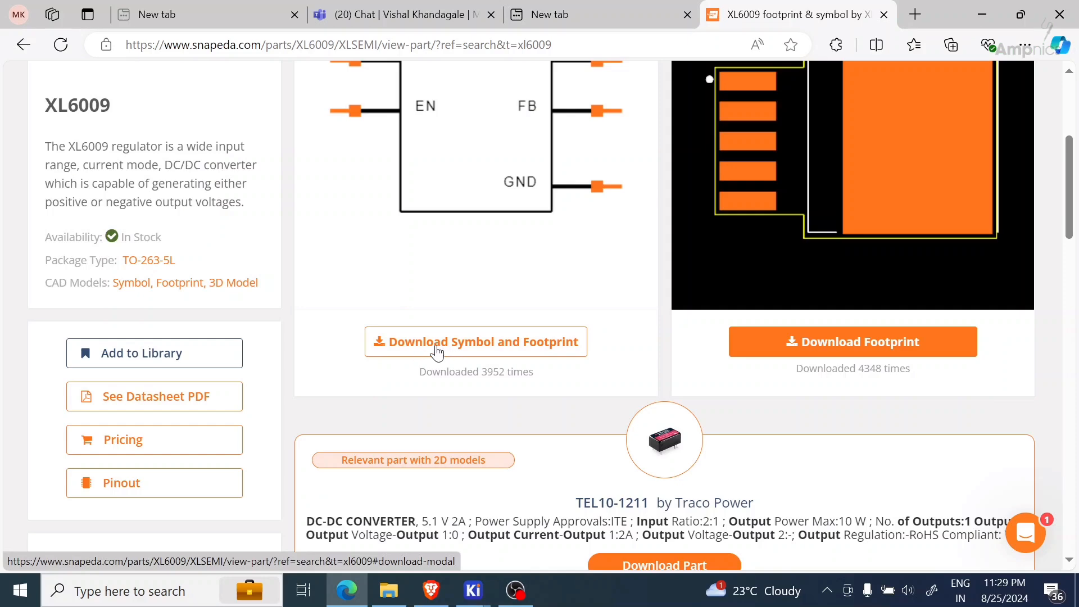
{"action": "left_click", "coordinate": [438, 344]}
{"action": "scroll", "coordinate": [553, 295], "scroll_direction": "down", "scroll_amount": 6}
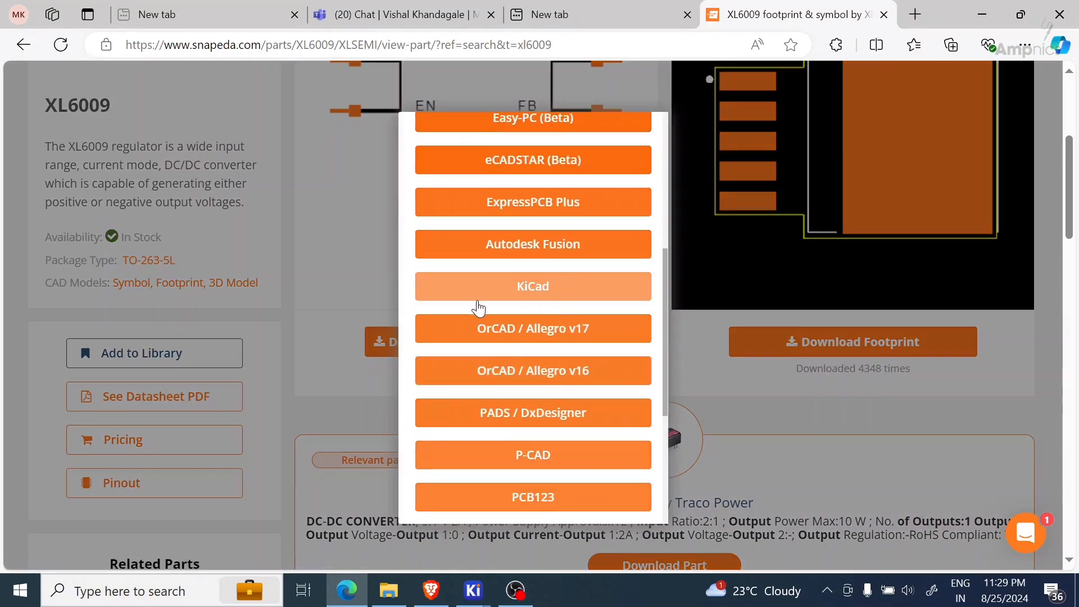
{"action": "left_click", "coordinate": [536, 288]}
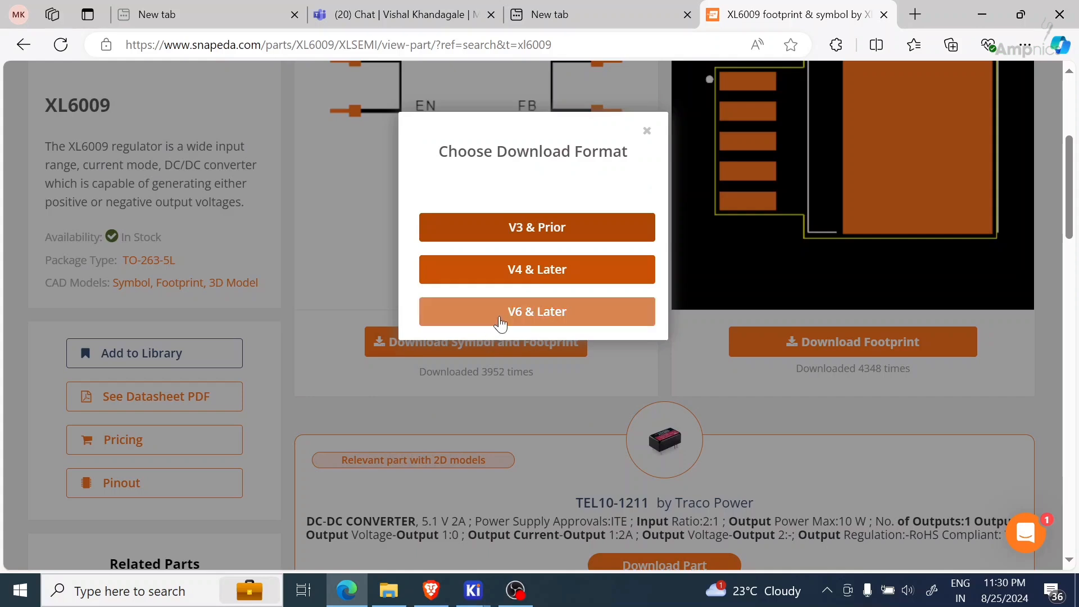
{"action": "left_click", "coordinate": [501, 323]}
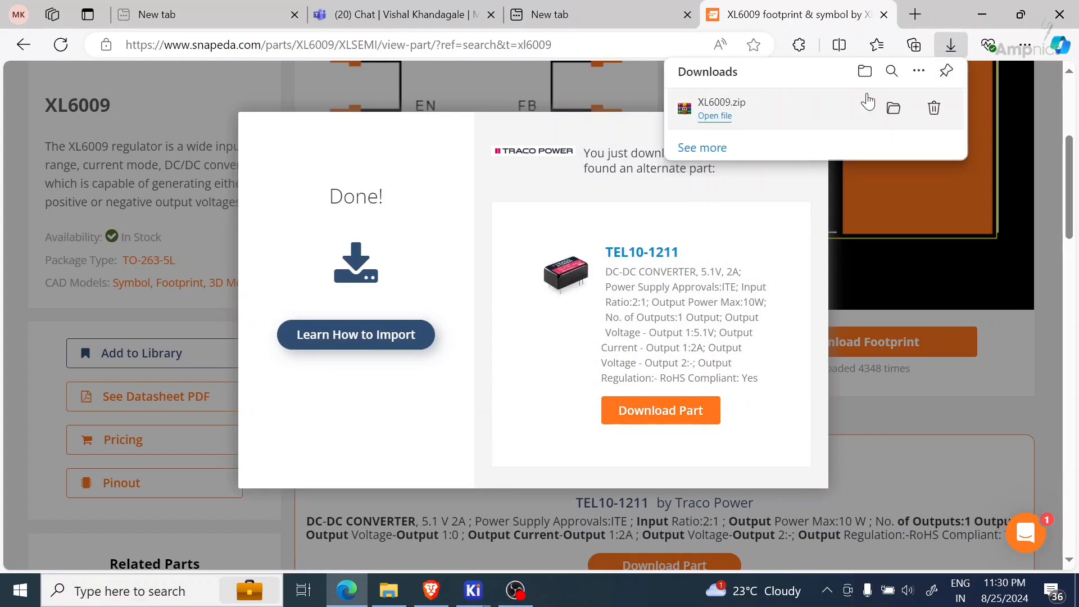
Switch to File Explorer and extract the downloaded XL6009 archive into its own folder in Downloads
{"action": "left_click", "coordinate": [390, 596]}
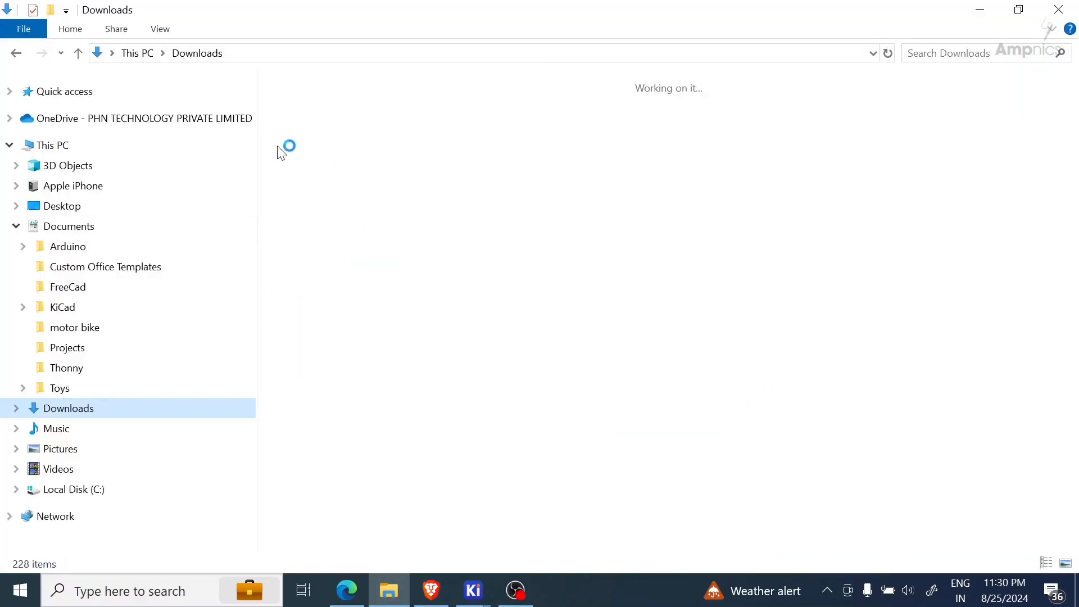
{"action": "left_click", "coordinate": [13, 140]}
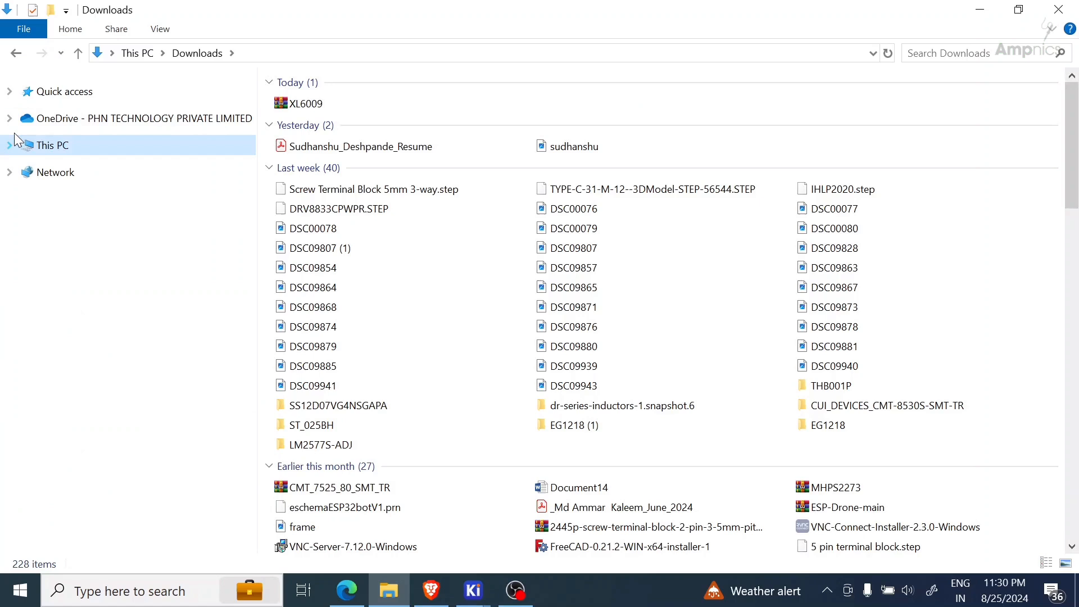
{"action": "left_click", "coordinate": [319, 106]}
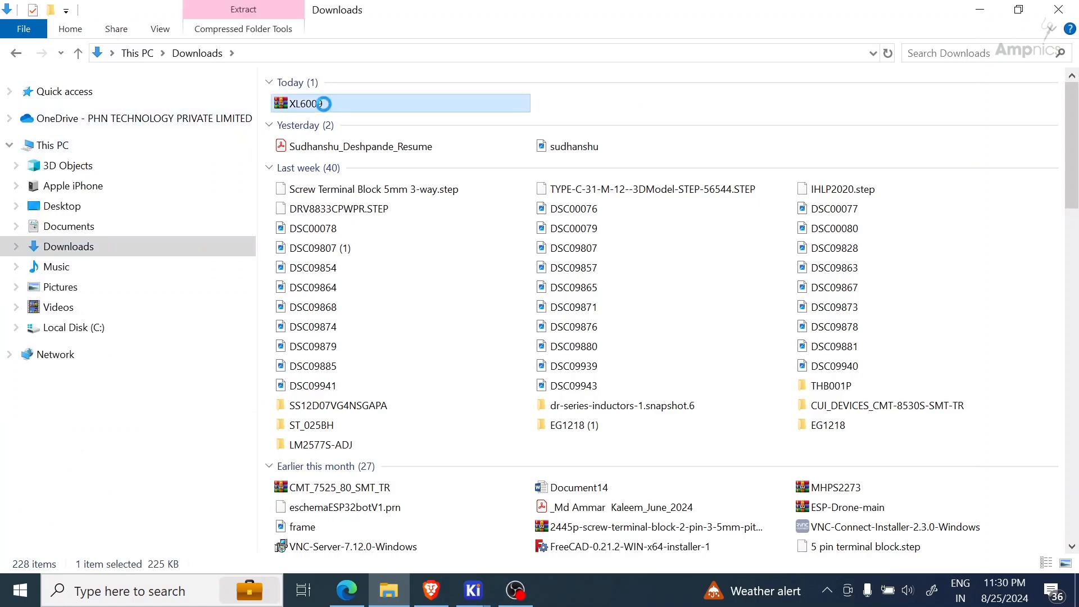
{"action": "right_click", "coordinate": [316, 104]}
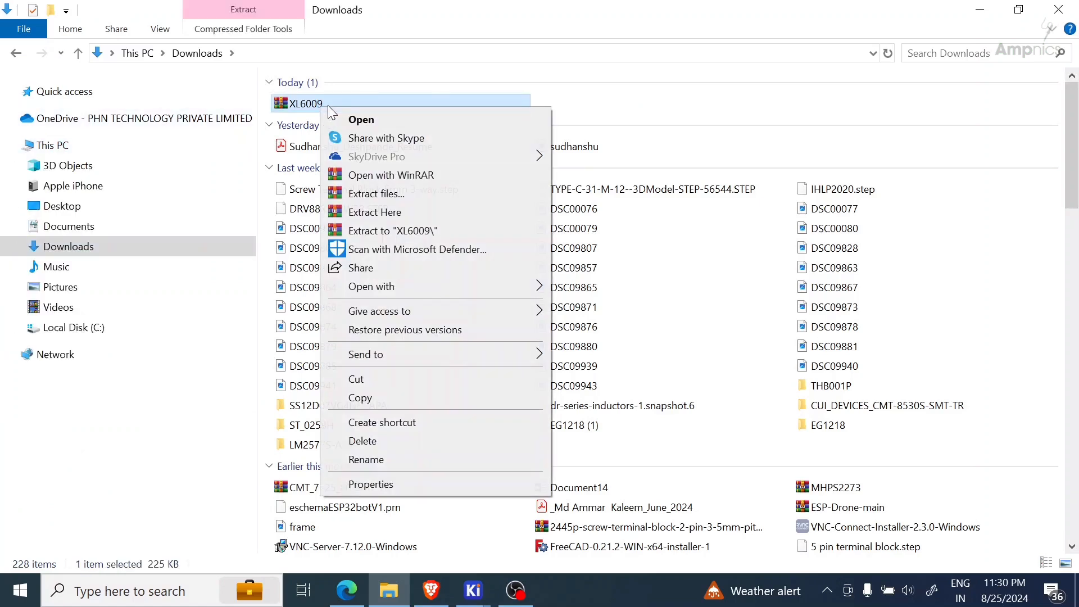
{"action": "left_click", "coordinate": [373, 194]}
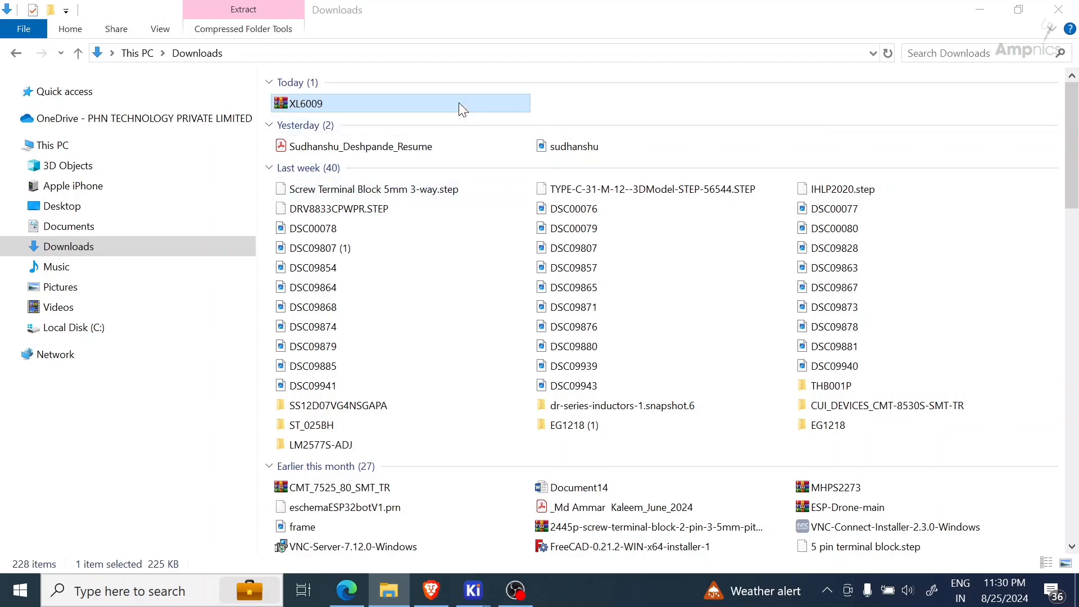
{"action": "left_click", "coordinate": [594, 477]}
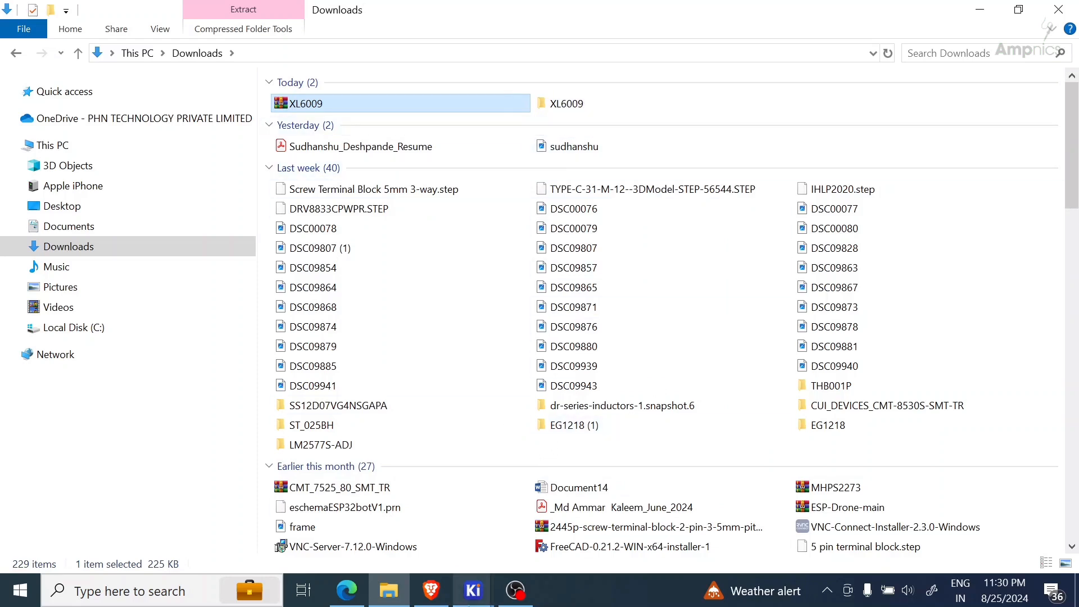
Return to the KiCad Schematic Editor, open the symbol library manager and view the project-specific libraries
{"action": "mouse_move", "coordinate": [475, 592]}
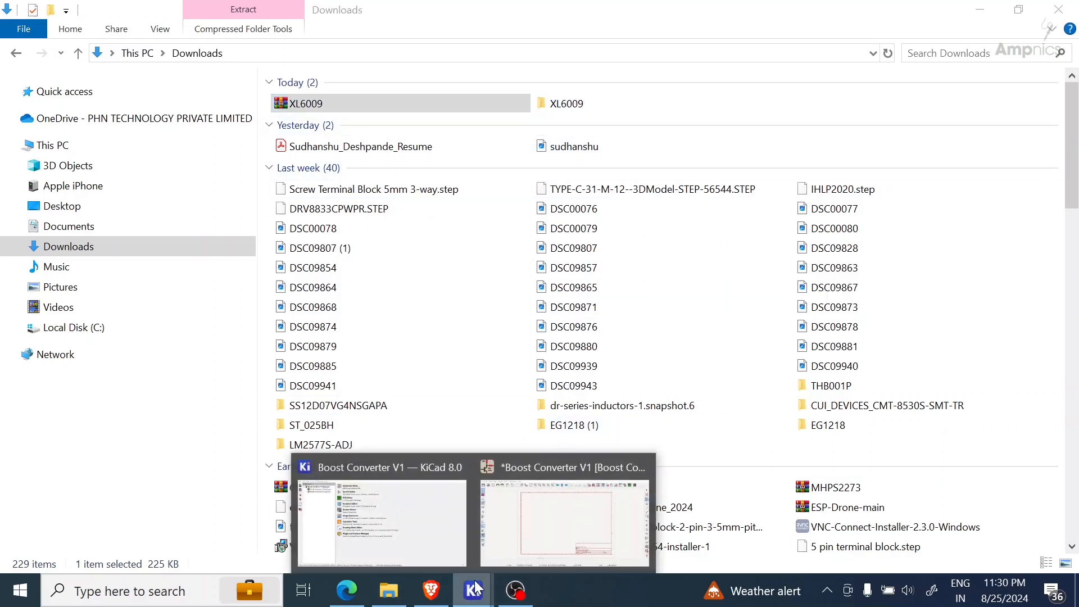
{"action": "left_click", "coordinate": [562, 525]}
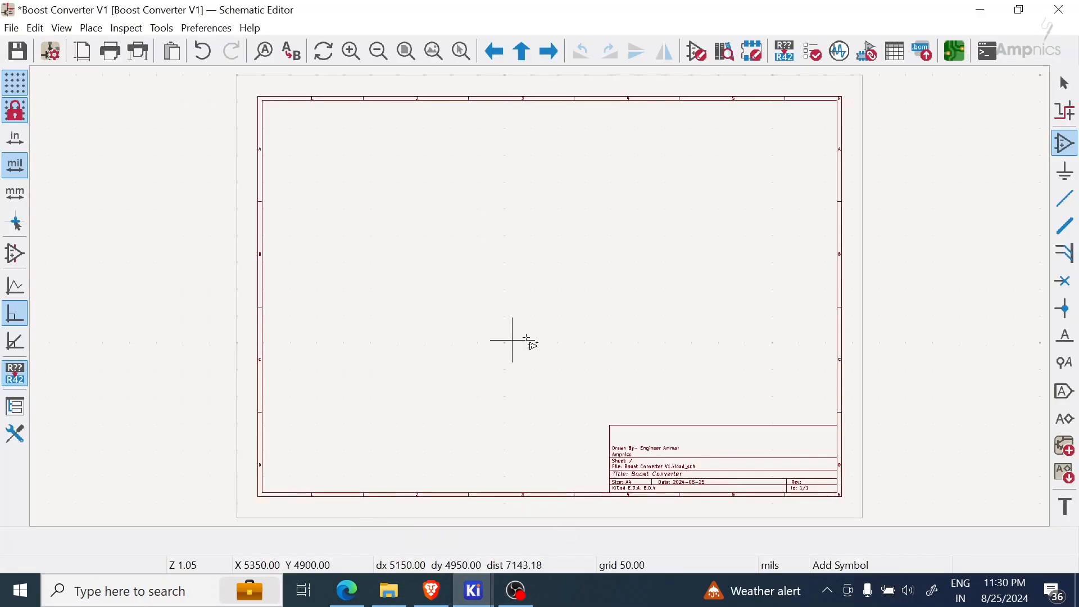
{"action": "left_click", "coordinate": [206, 28]}
{"action": "left_click", "coordinate": [226, 68]}
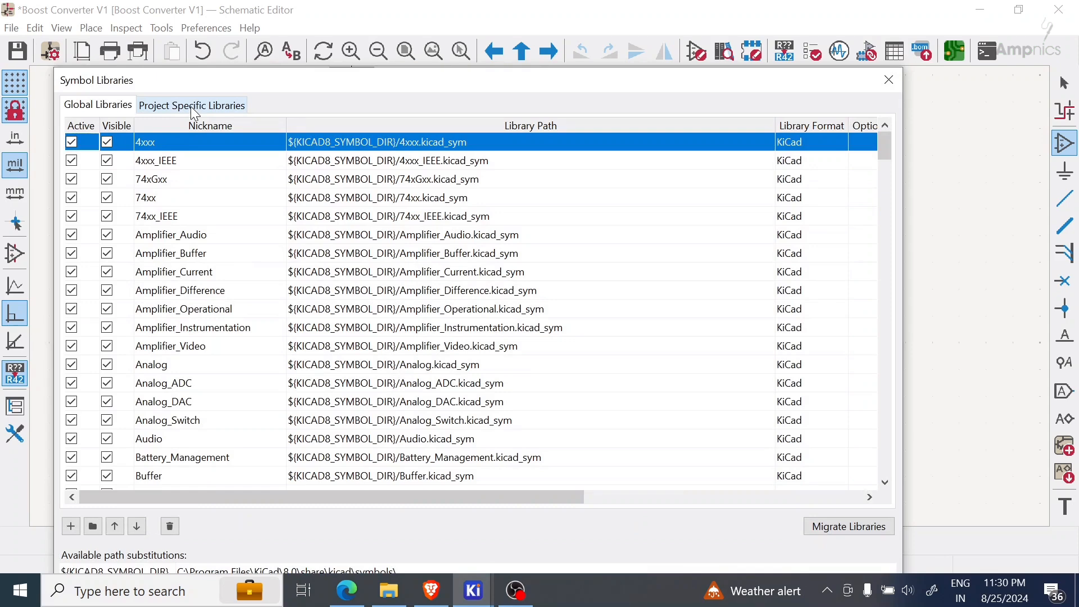
{"action": "left_click", "coordinate": [192, 108]}
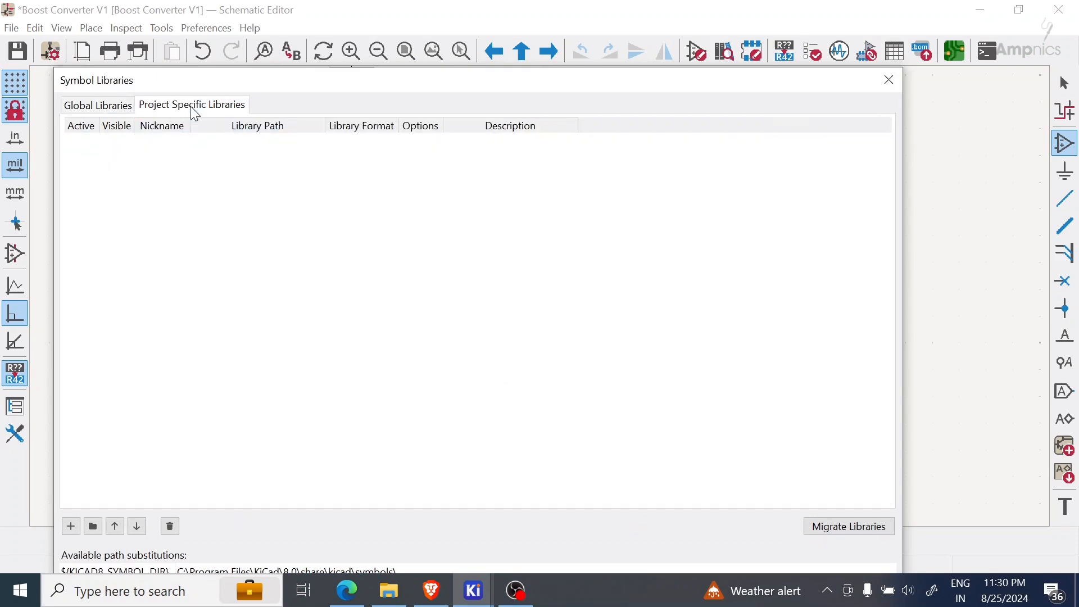
Add XL6009.kicad_sym from the Downloads XL6009 folder to the global symbol libraries and accept the library changes
{"action": "left_click", "coordinate": [100, 108]}
{"action": "scroll", "coordinate": [135, 488], "scroll_direction": "down", "scroll_amount": 12}
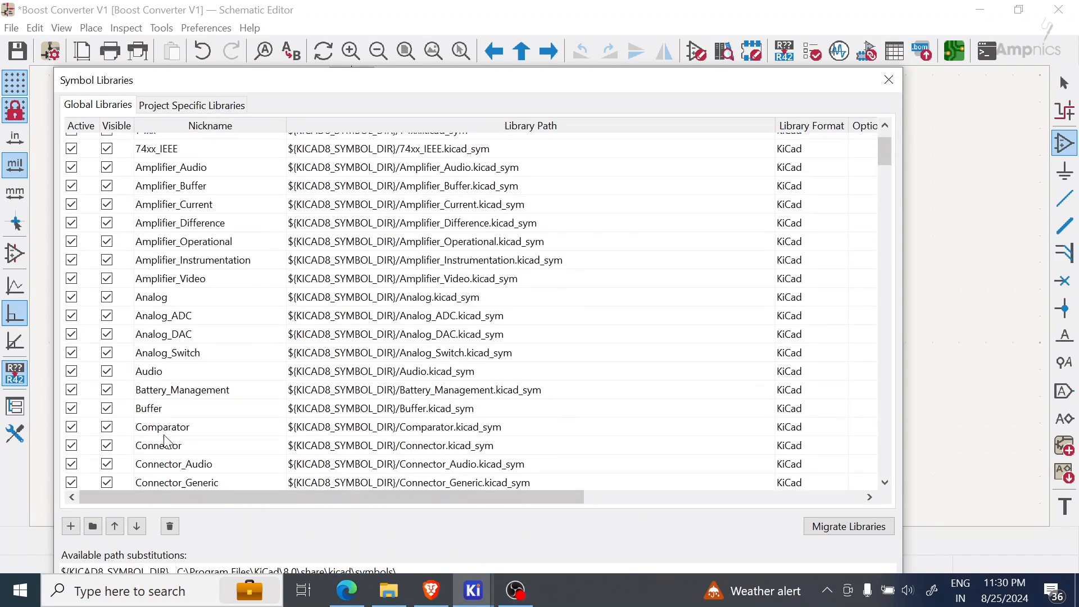
{"action": "scroll", "coordinate": [135, 488], "scroll_direction": "down", "scroll_amount": 2}
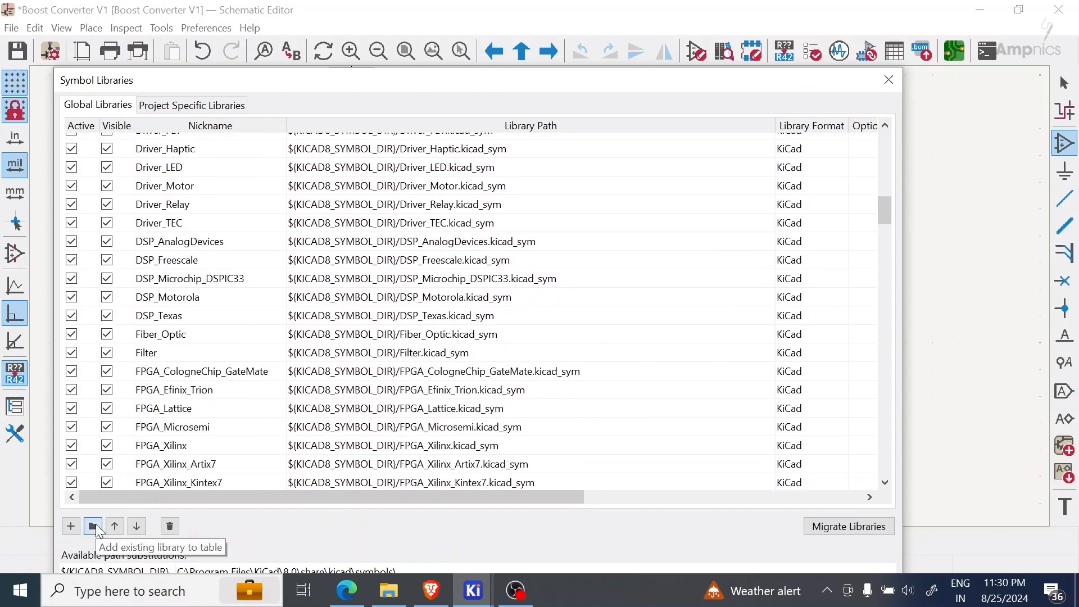
{"action": "left_click", "coordinate": [95, 527]}
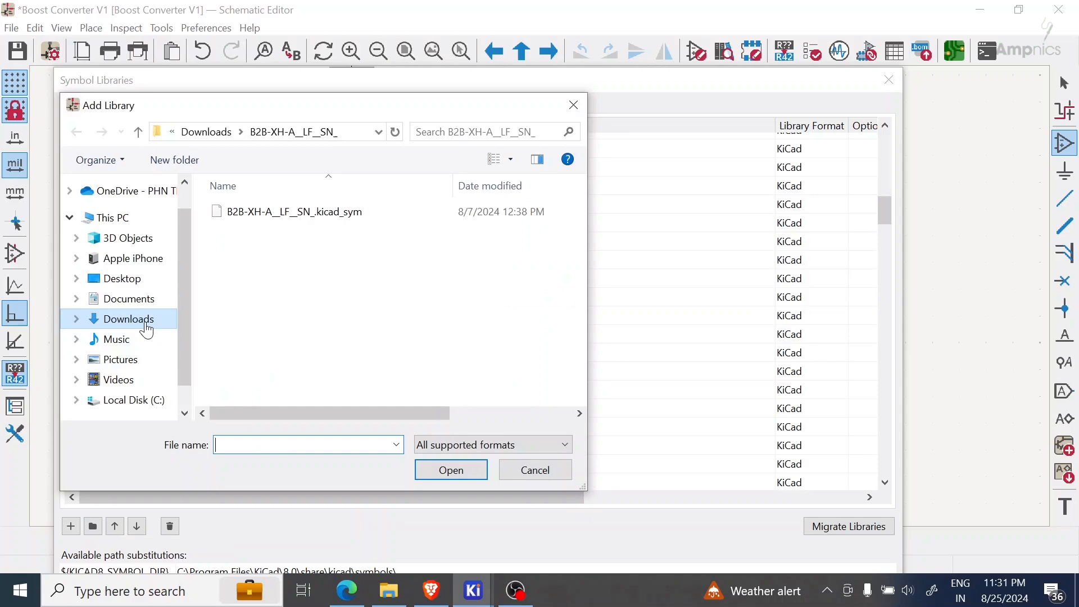
{"action": "left_click", "coordinate": [145, 325]}
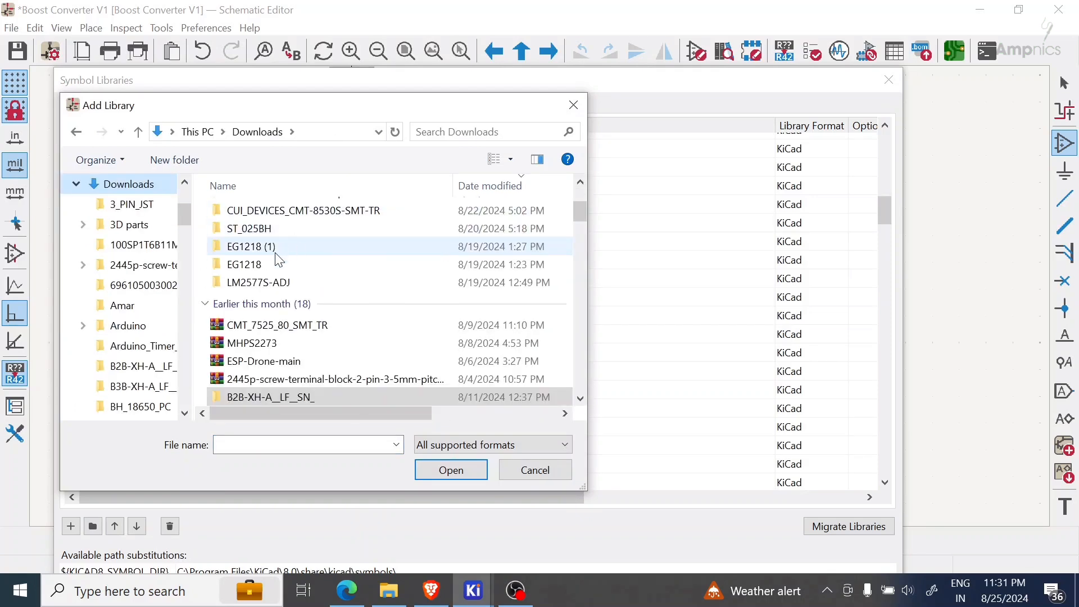
{"action": "scroll", "coordinate": [265, 249], "scroll_direction": "up", "scroll_amount": 3}
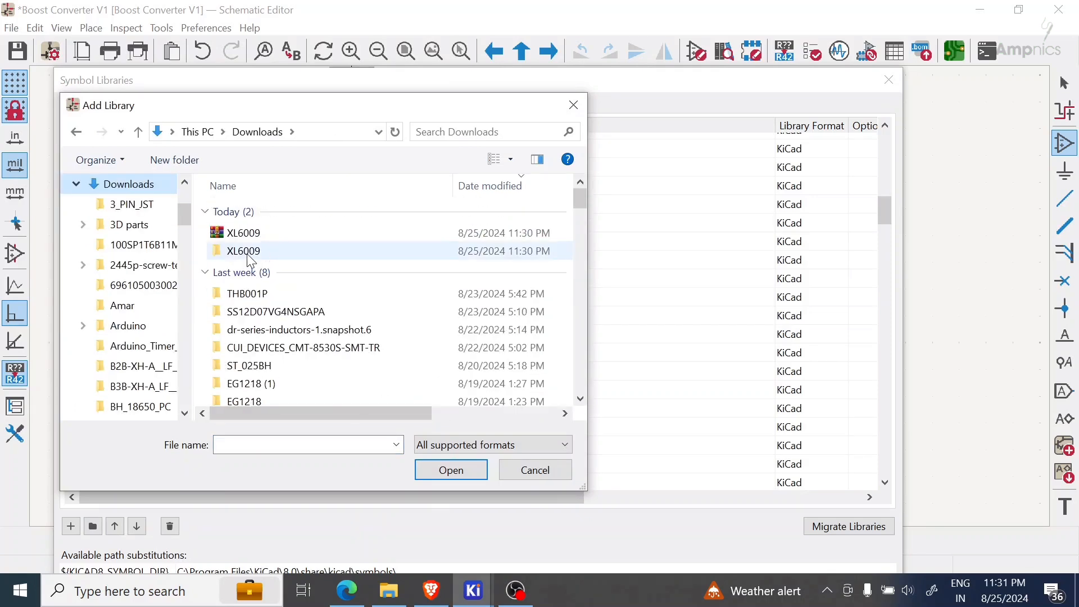
{"action": "left_click", "coordinate": [252, 251]}
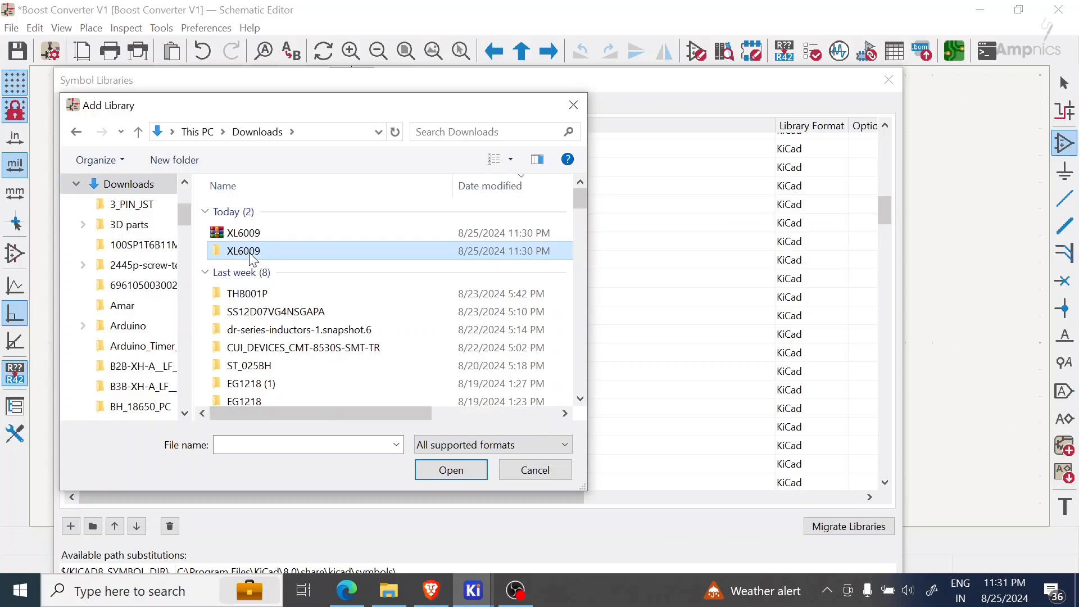
{"action": "double_click", "coordinate": [253, 254]}
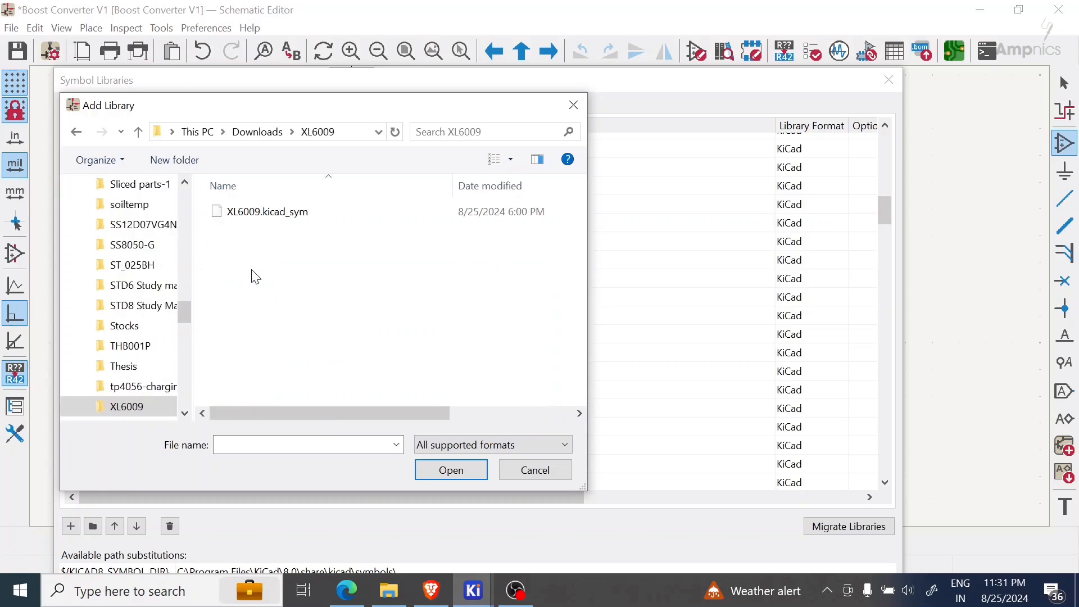
{"action": "left_click", "coordinate": [276, 216]}
{"action": "left_click", "coordinate": [450, 469]}
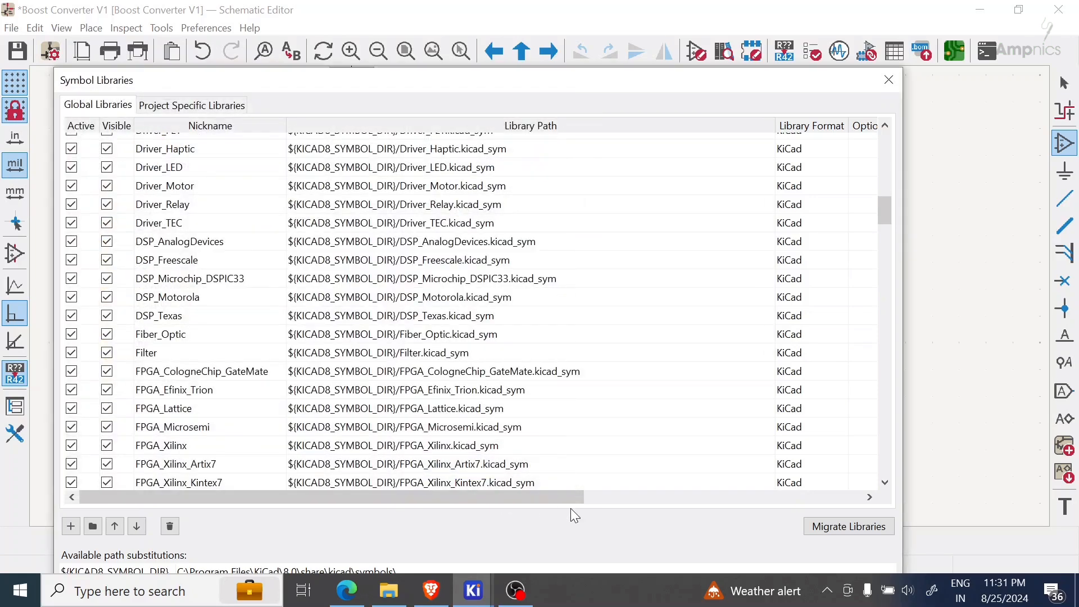
{"action": "left_click_drag", "start_coordinate": [715, 84], "coordinate": [674, 17]}
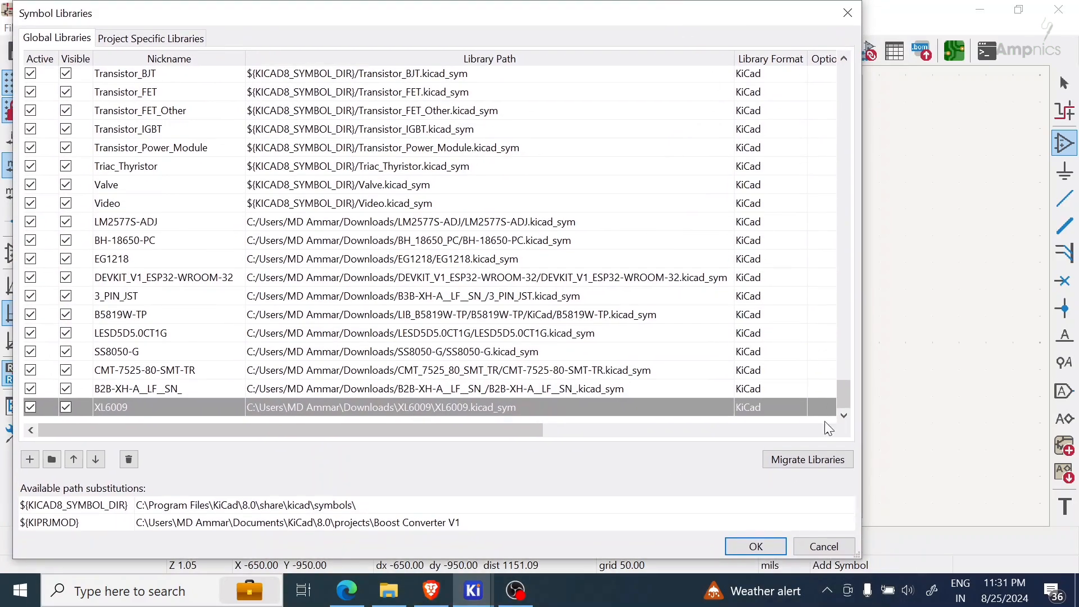
{"action": "left_click", "coordinate": [756, 548]}
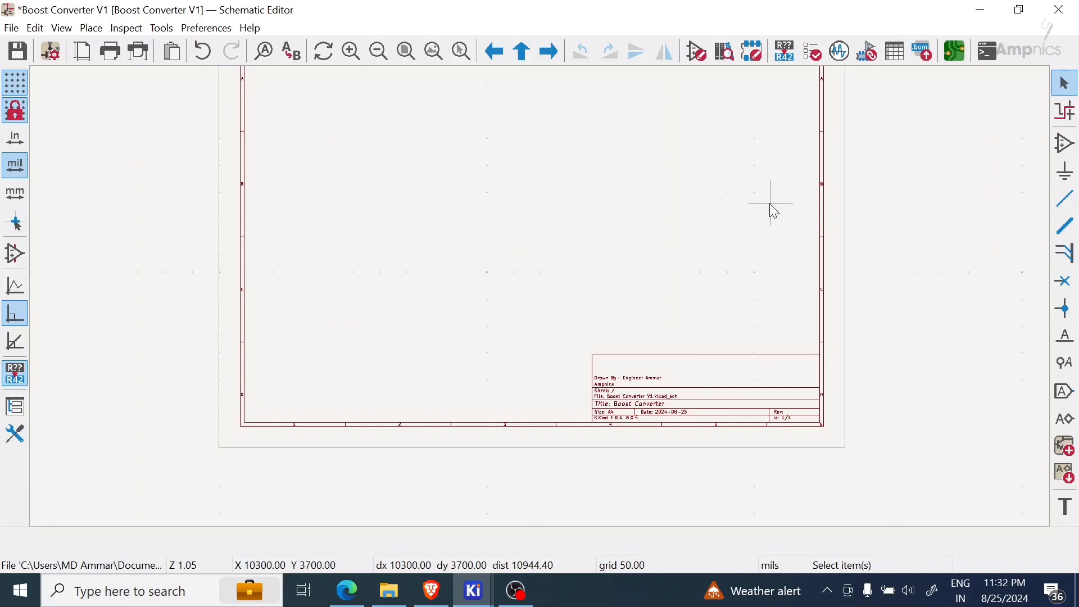
Add the XL6009 symbol from the XL6009 library and place it near the centre of the schematic sheet
{"action": "key", "text": "a"}
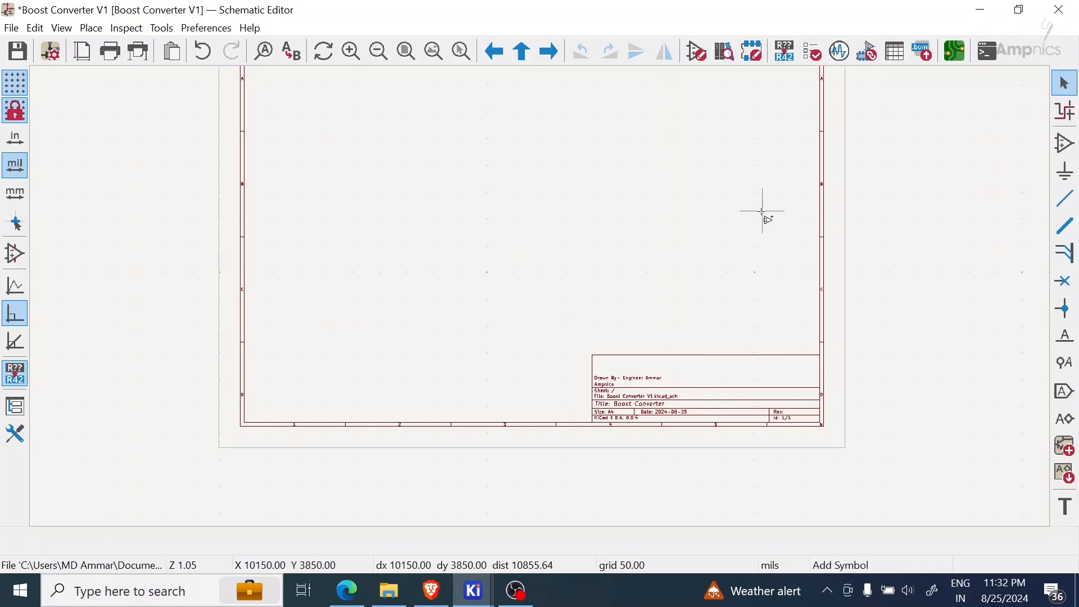
{"action": "left_click", "coordinate": [711, 201]}
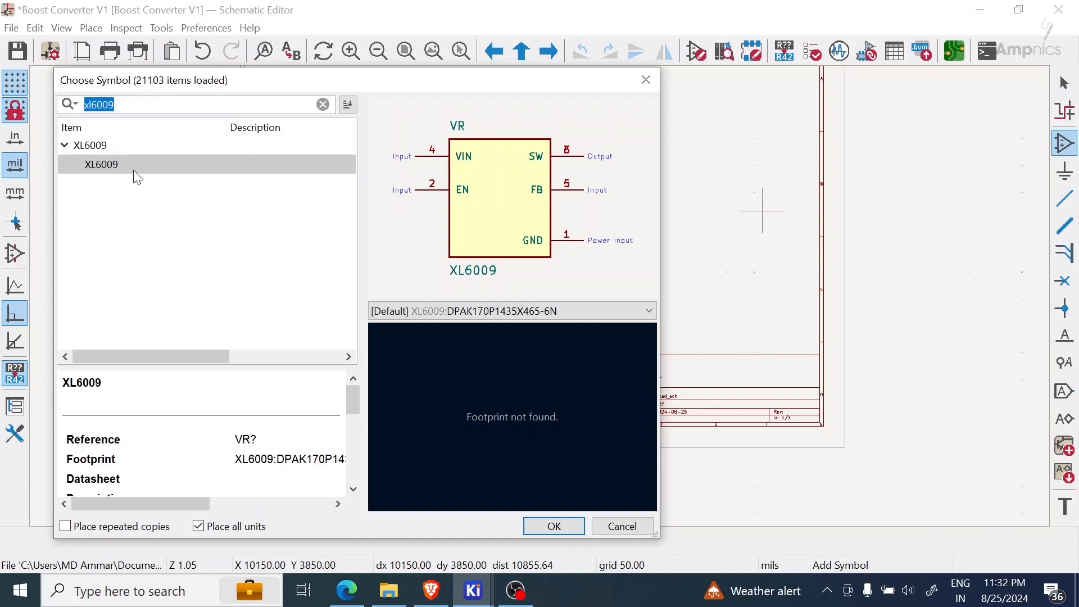
{"action": "double_click", "coordinate": [106, 165]}
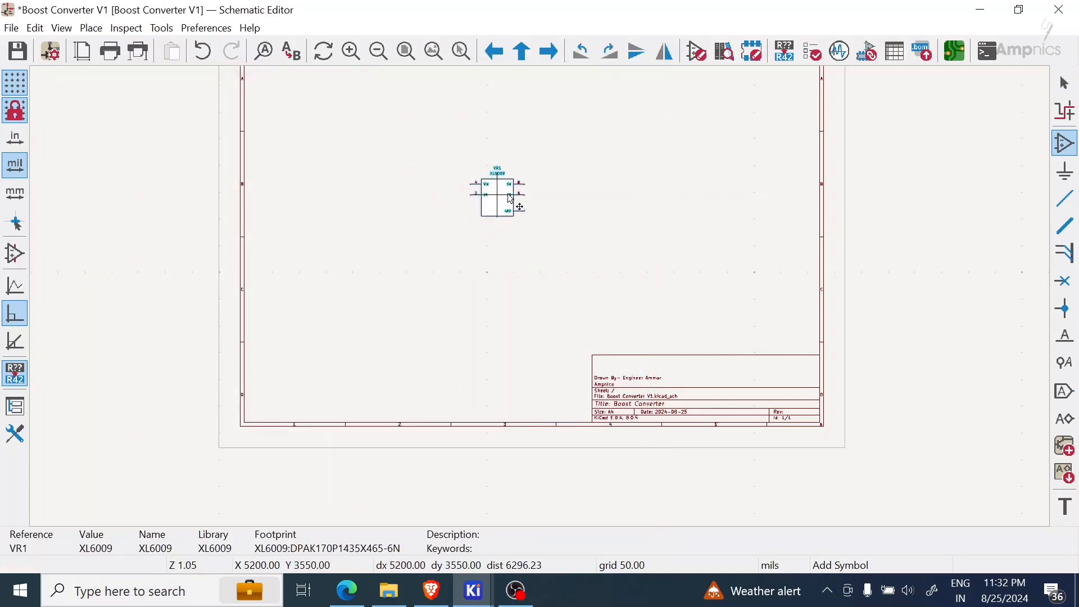
{"action": "left_click", "coordinate": [524, 193]}
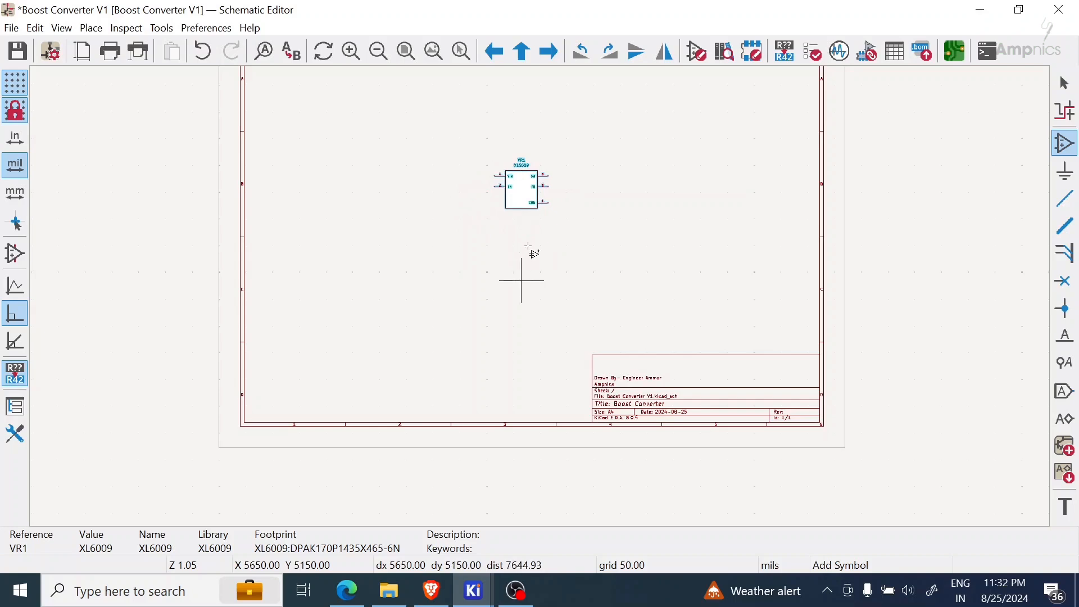
Switch to Brave to check the typical application circuit in the XL6009 datasheet, and return to the Schematic Editor
{"action": "left_click", "coordinate": [433, 590]}
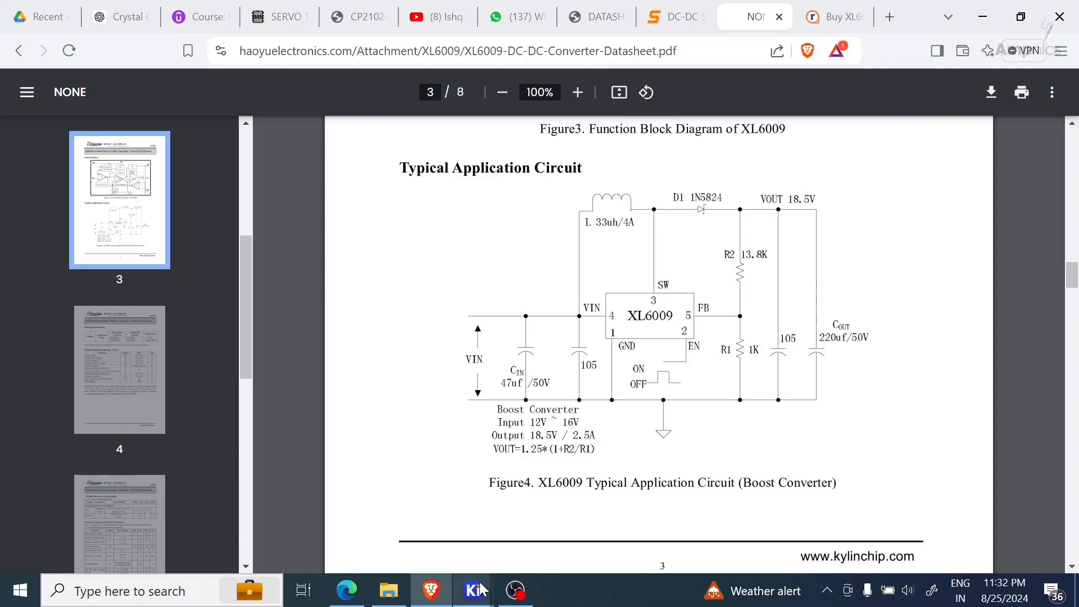
{"action": "mouse_move", "coordinate": [473, 590]}
{"action": "left_click", "coordinate": [565, 508]}
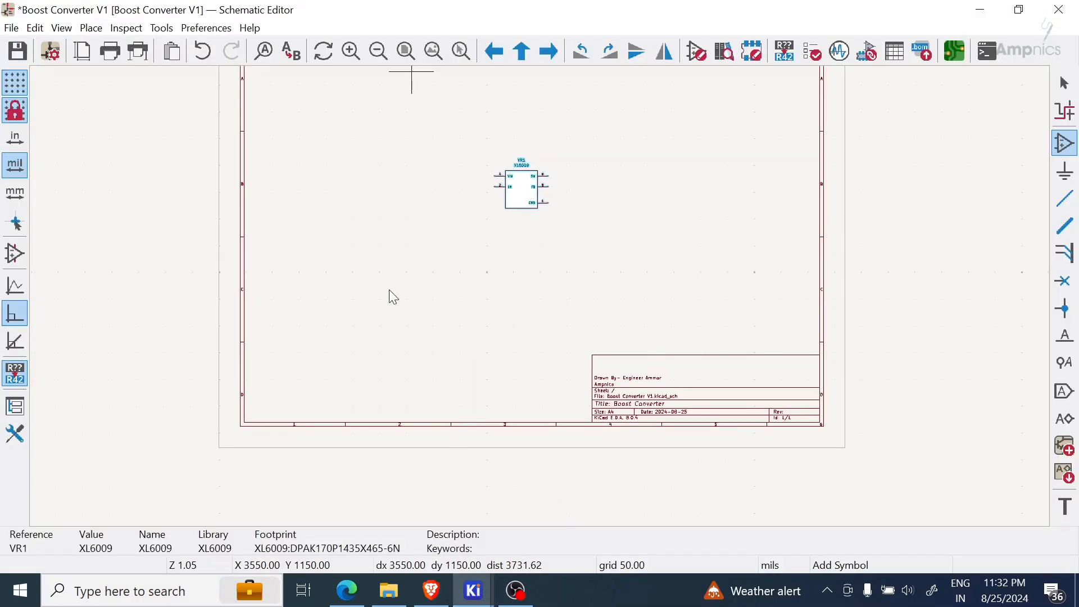
{"action": "key", "text": "Home"}
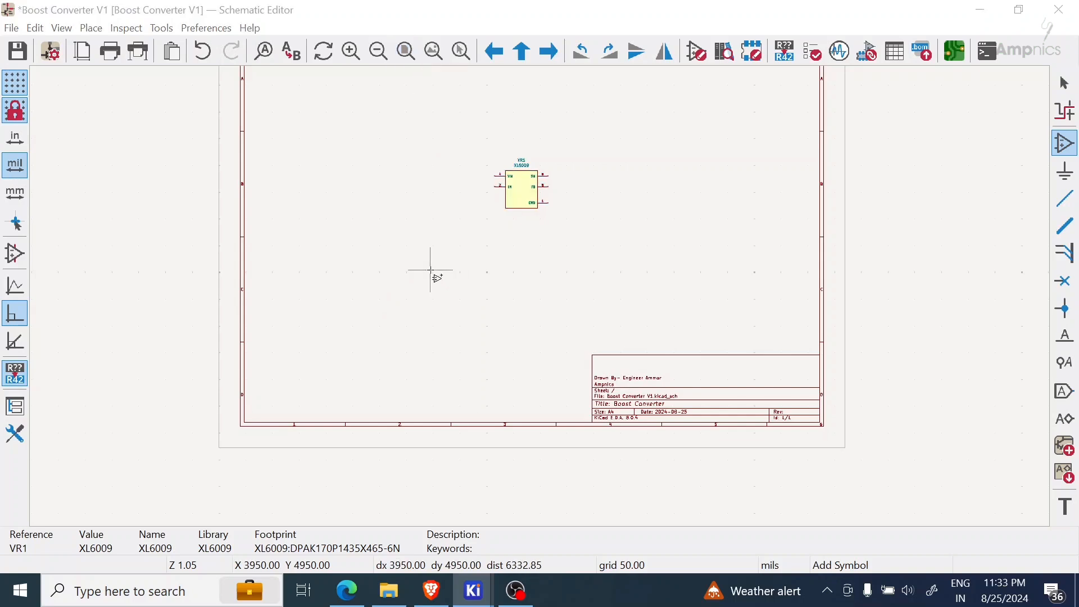
Place an unpolarized capacitor (C) from the Device library to the left of the XL6009
{"action": "left_click", "coordinate": [431, 270]}
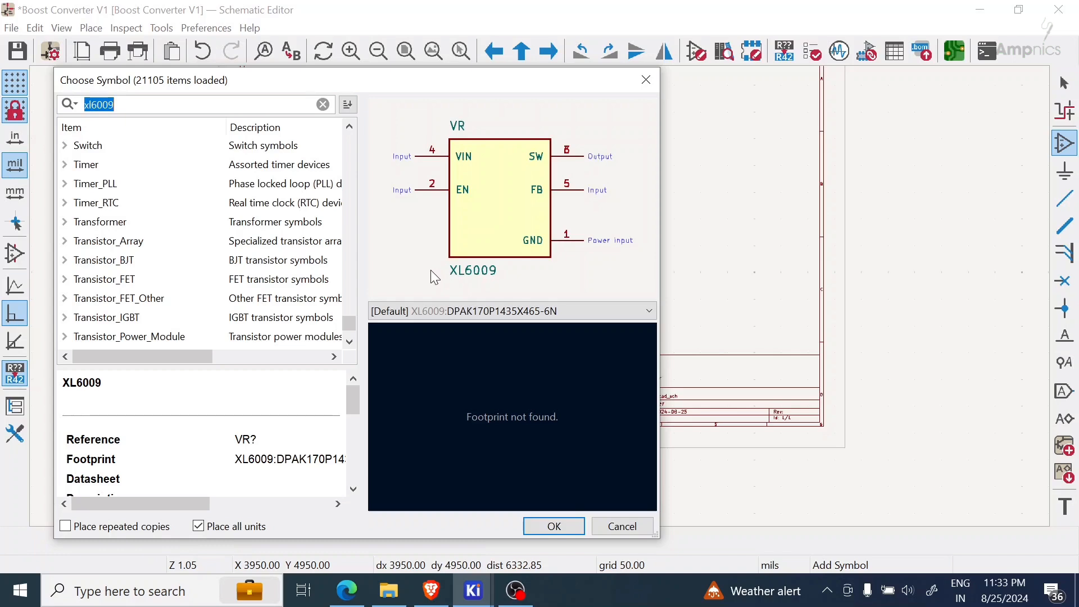
{"action": "type", "text": "c"}
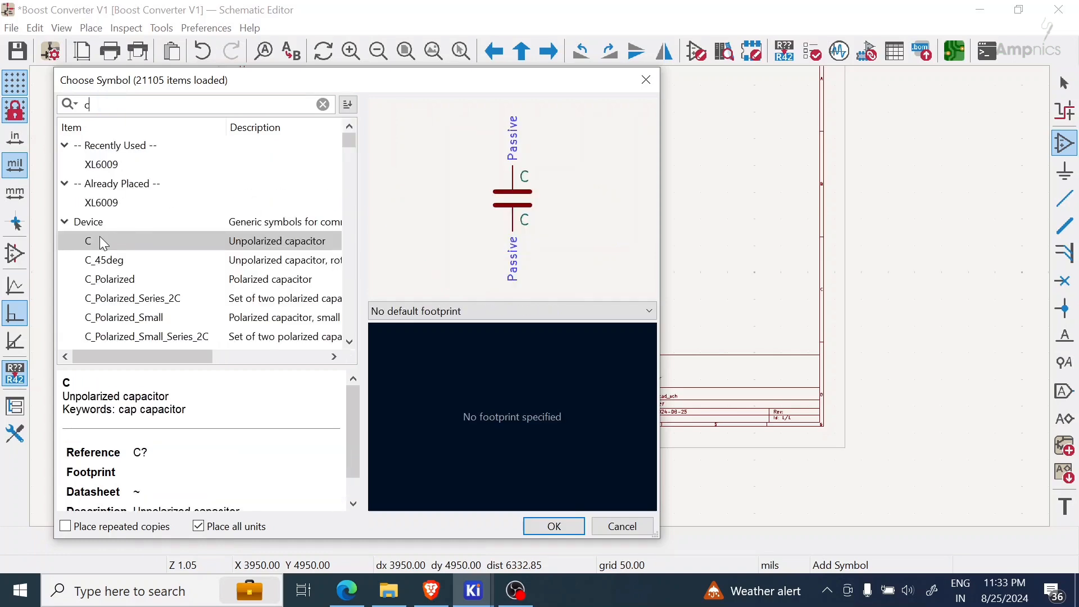
{"action": "double_click", "coordinate": [103, 242]}
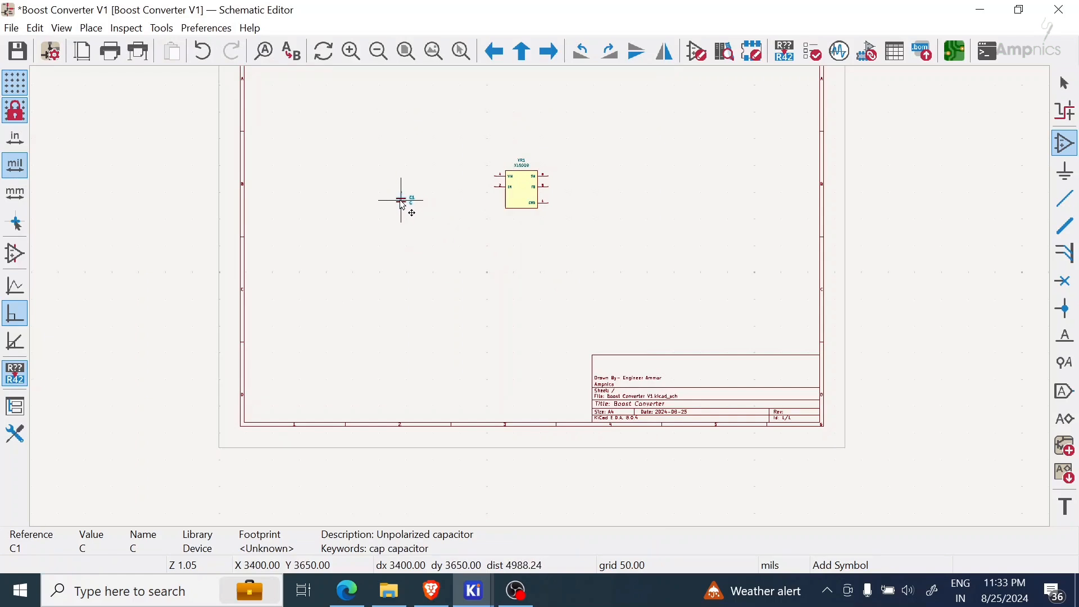
{"action": "left_click", "coordinate": [402, 201]}
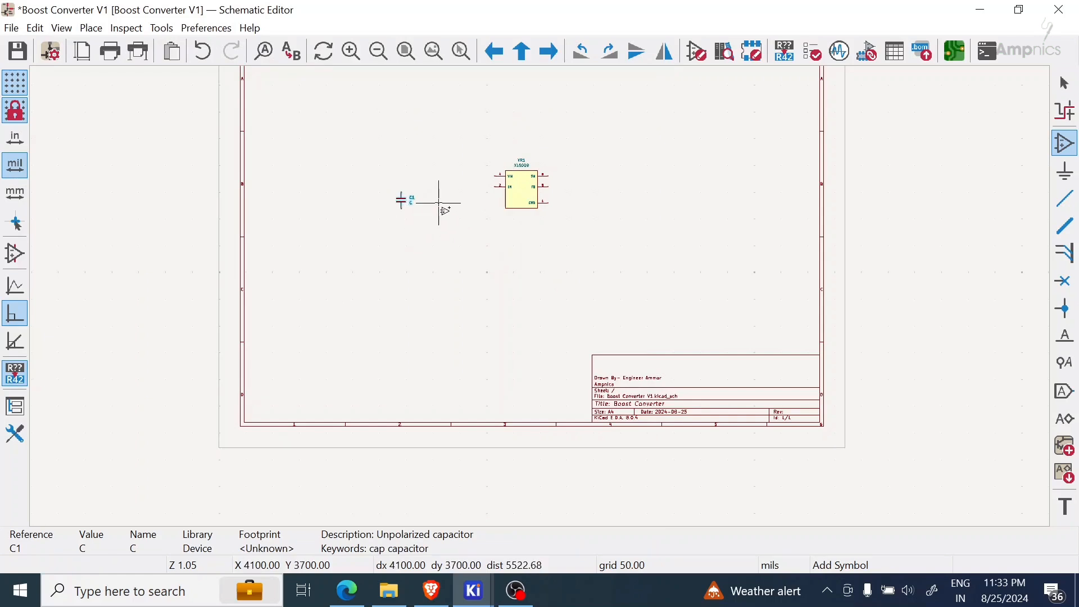
{"action": "key", "text": "Escape"}
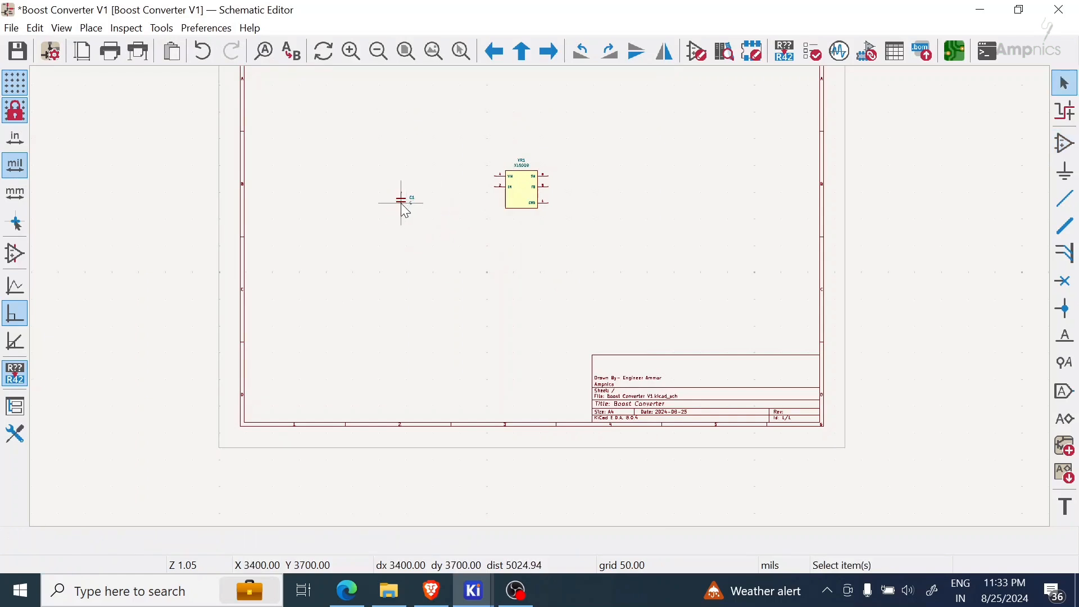
Duplicate the capacitor and place the copy between it and the XL6009
{"action": "left_click", "coordinate": [404, 205]}
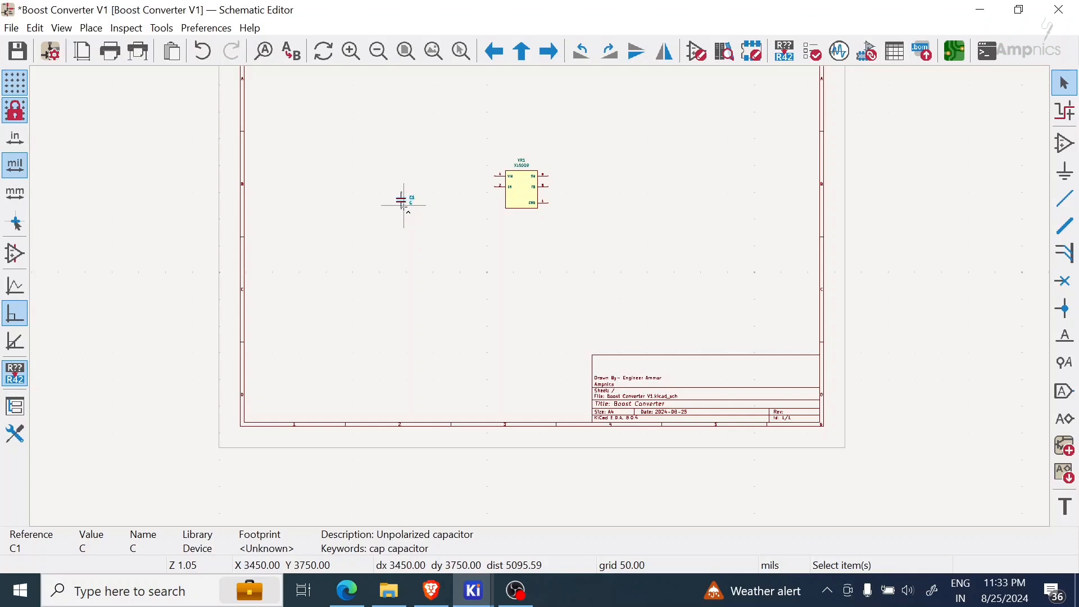
{"action": "key", "text": "ctrl+d"}
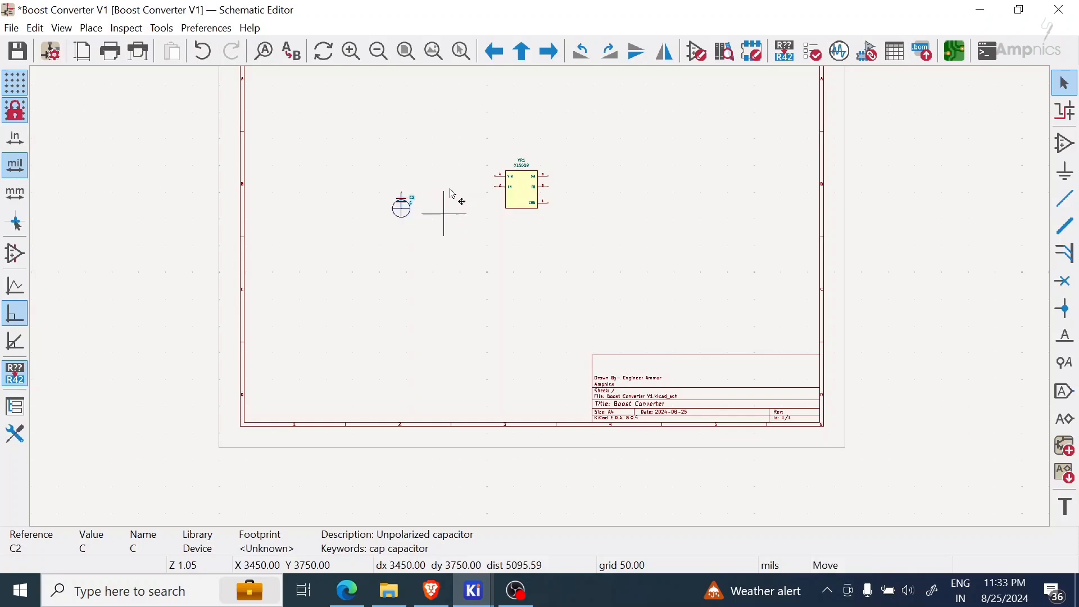
{"action": "left_click", "coordinate": [436, 194]}
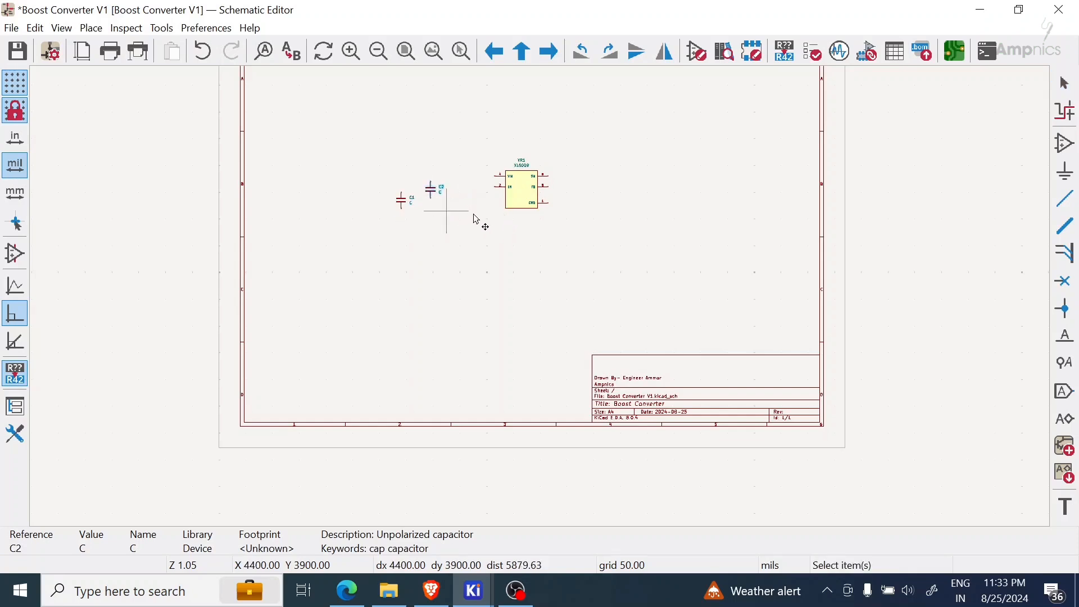
Make two more copies of the capacitor and place them side by side to the right of the XL6009
{"action": "scroll", "coordinate": [517, 213], "scroll_direction": "up", "scroll_amount": 5}
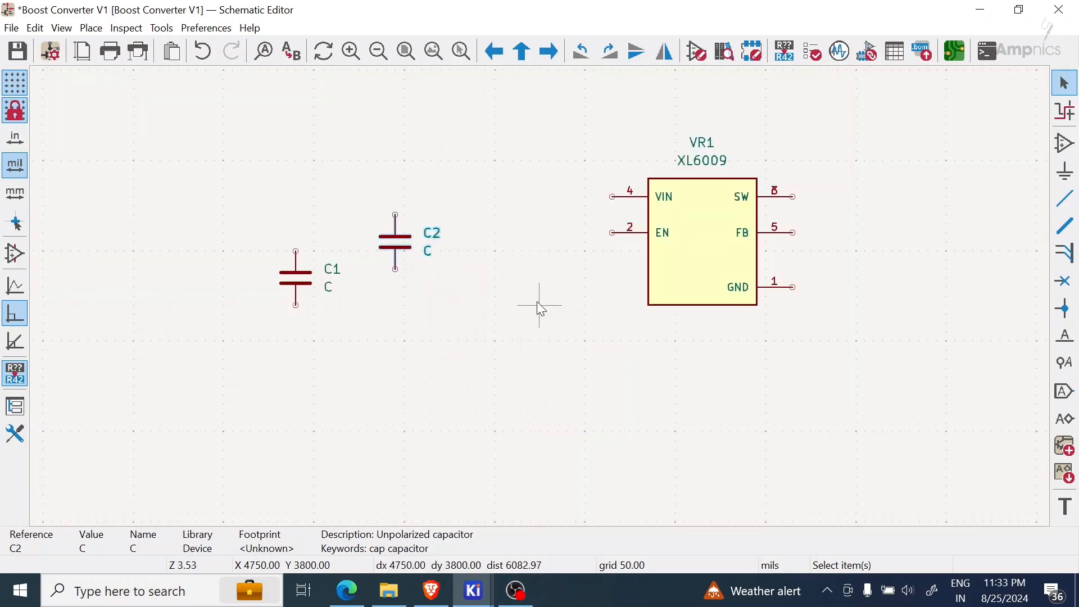
{"action": "middle_click_drag", "start_coordinate": [406, 356], "coordinate": [431, 333]}
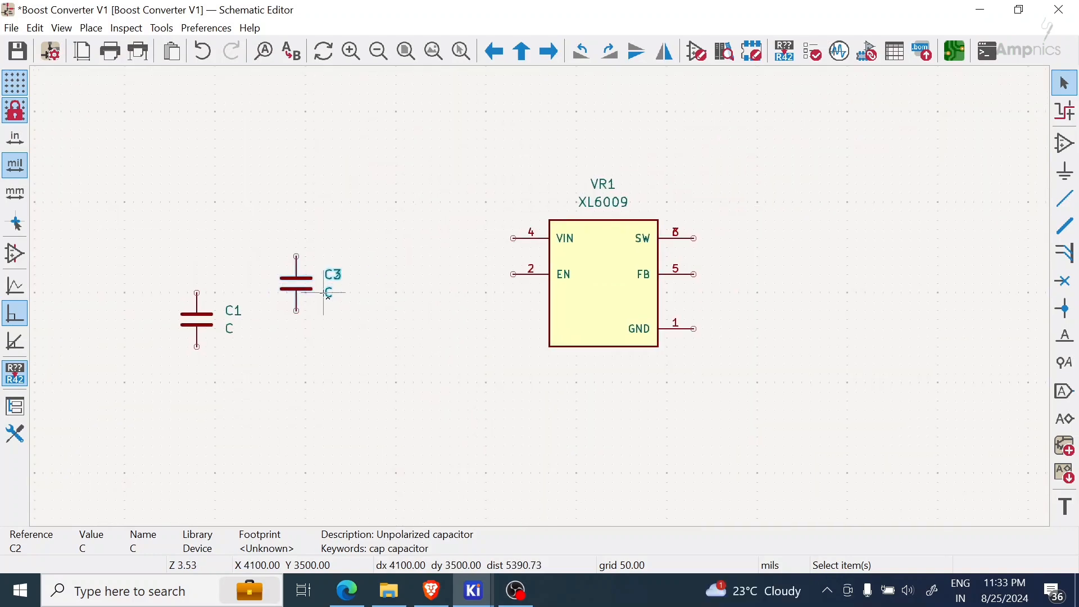
{"action": "key", "text": "ctrl+d"}
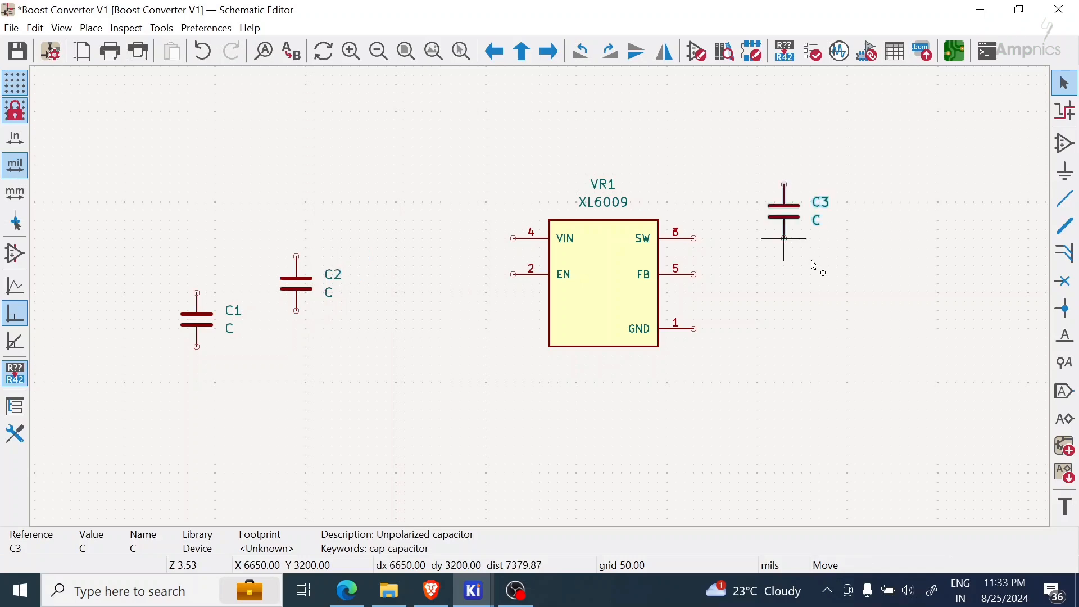
{"action": "left_click", "coordinate": [841, 334]}
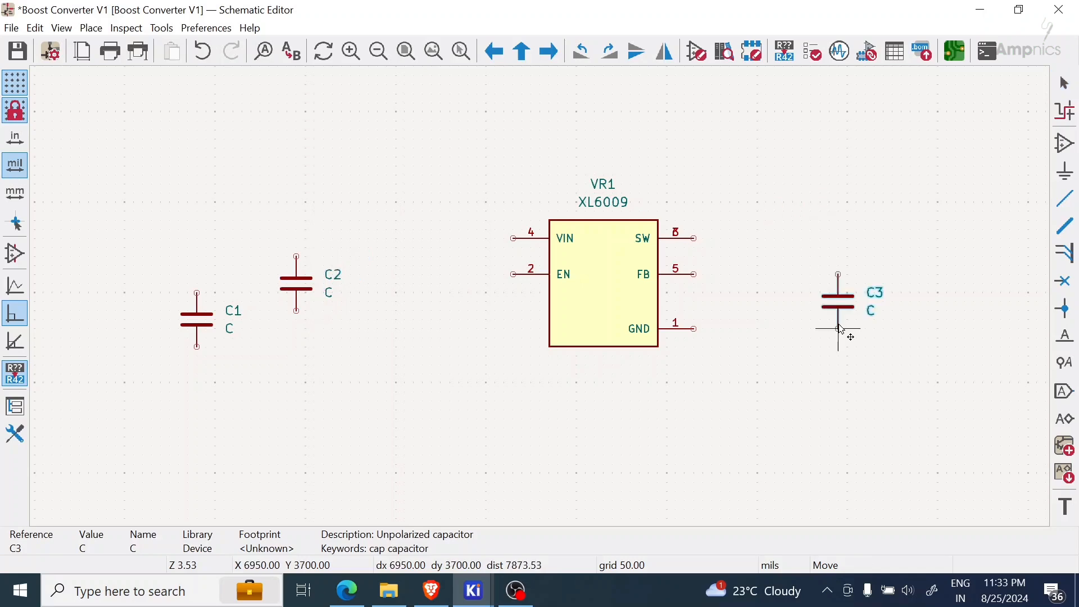
{"action": "key", "text": "ctrl+d"}
{"action": "left_click", "coordinate": [935, 317]}
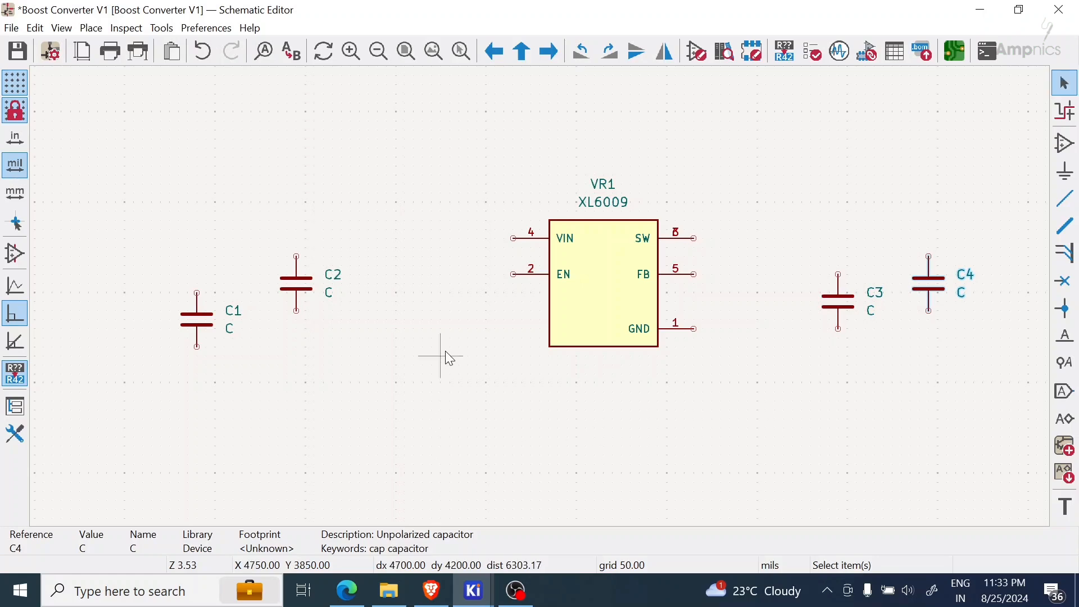
Add an inductor (L) from the Device library, rotate it horizontal and place it above and left of the XL6009
{"action": "key", "text": "a"}
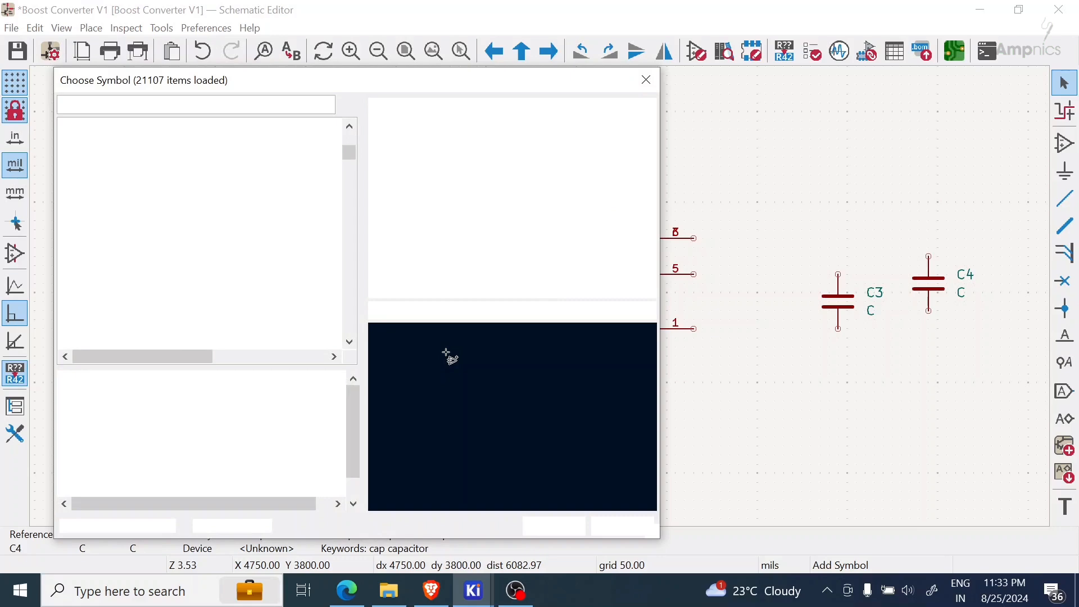
{"action": "type", "text": "l"}
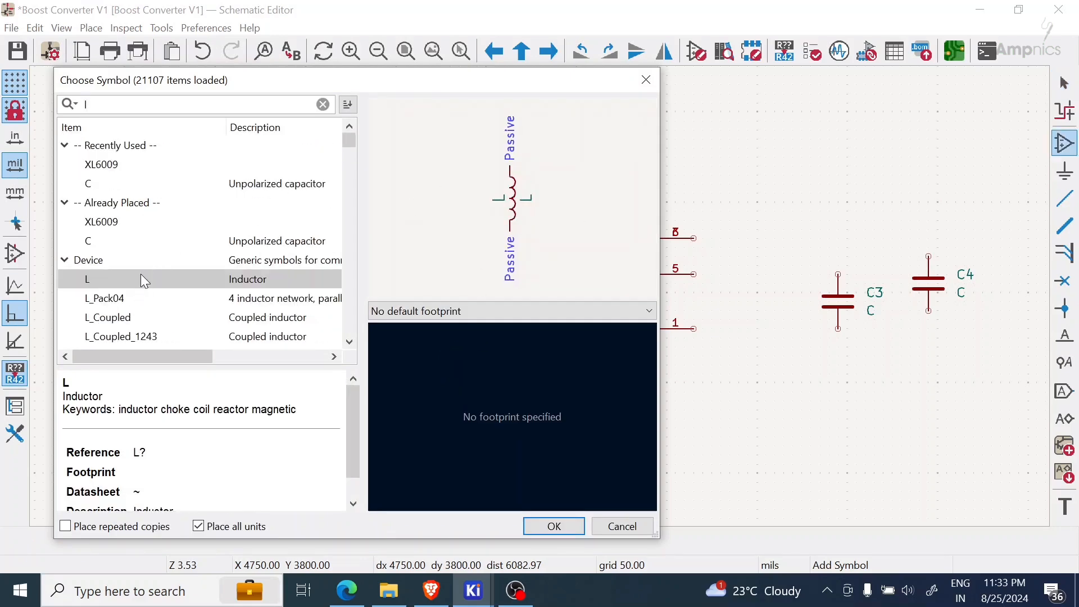
{"action": "double_click", "coordinate": [142, 275]}
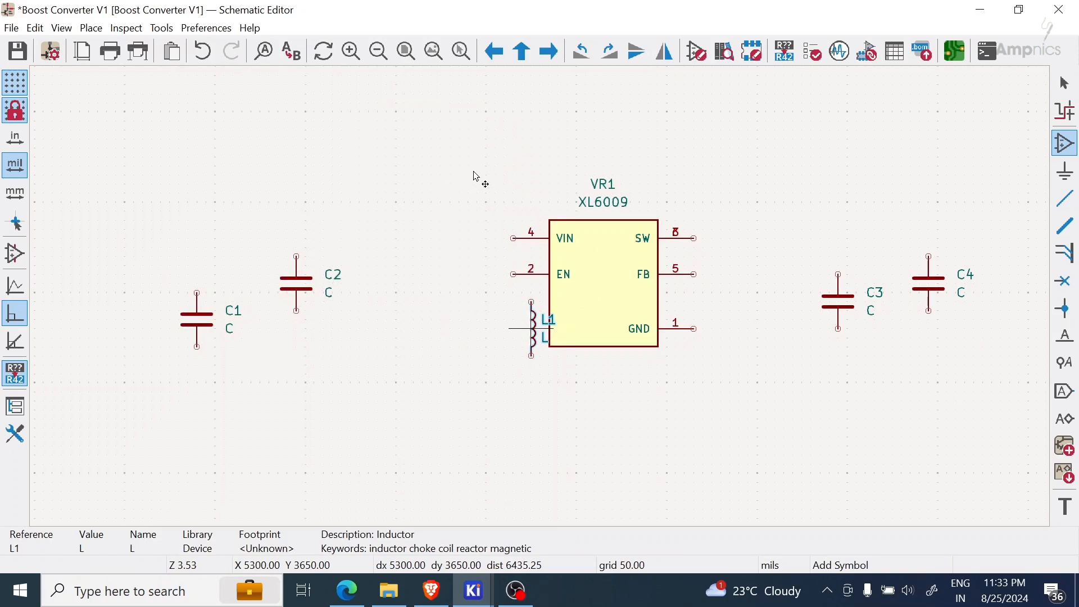
{"action": "key", "text": "r"}
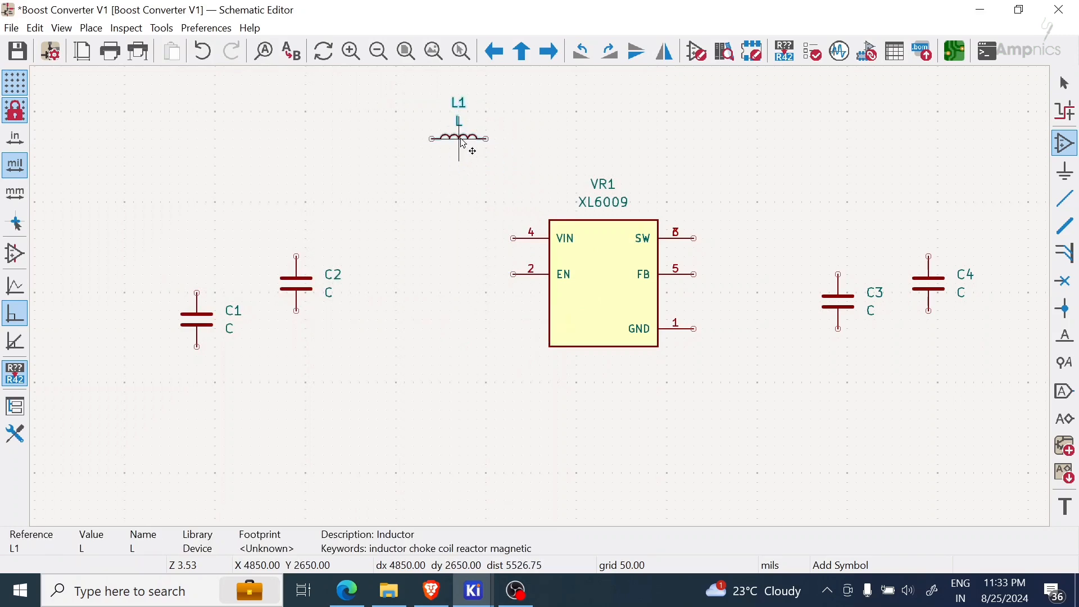
{"action": "left_click", "coordinate": [462, 142]}
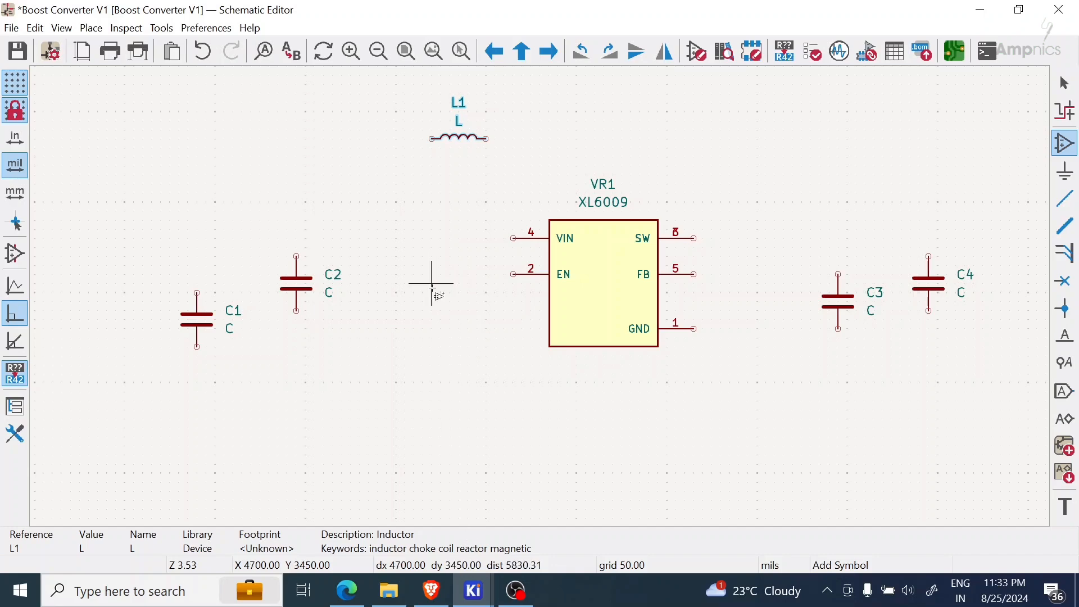
Check the typical application circuit in Brave, return to KiCad and place a resistor (R) from the Device library below and right of the XL6009
{"action": "left_click", "coordinate": [431, 590]}
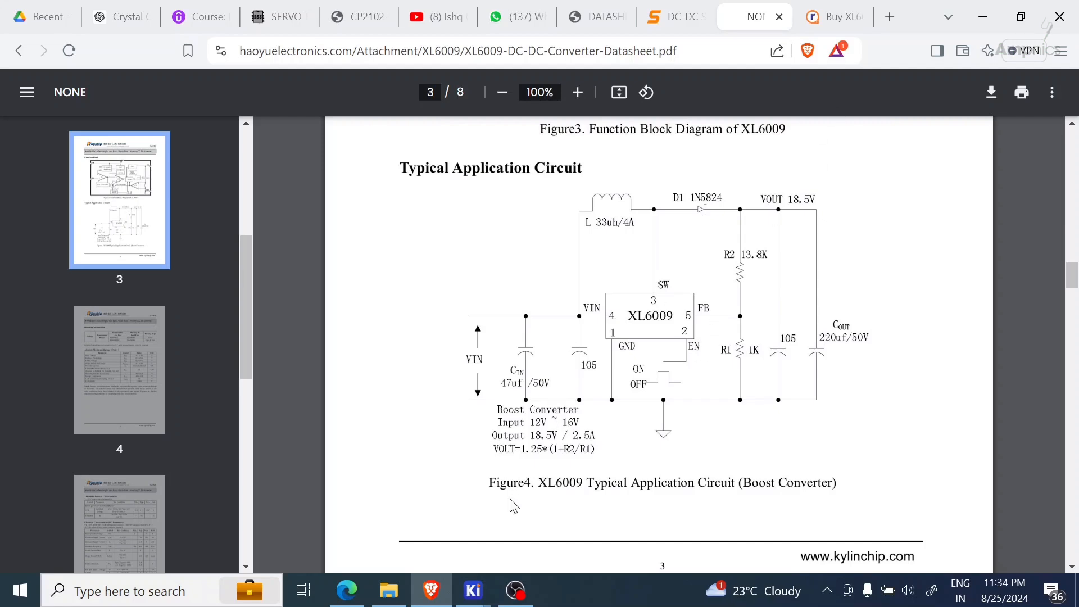
{"action": "mouse_move", "coordinate": [473, 590]}
{"action": "left_click", "coordinate": [549, 483]}
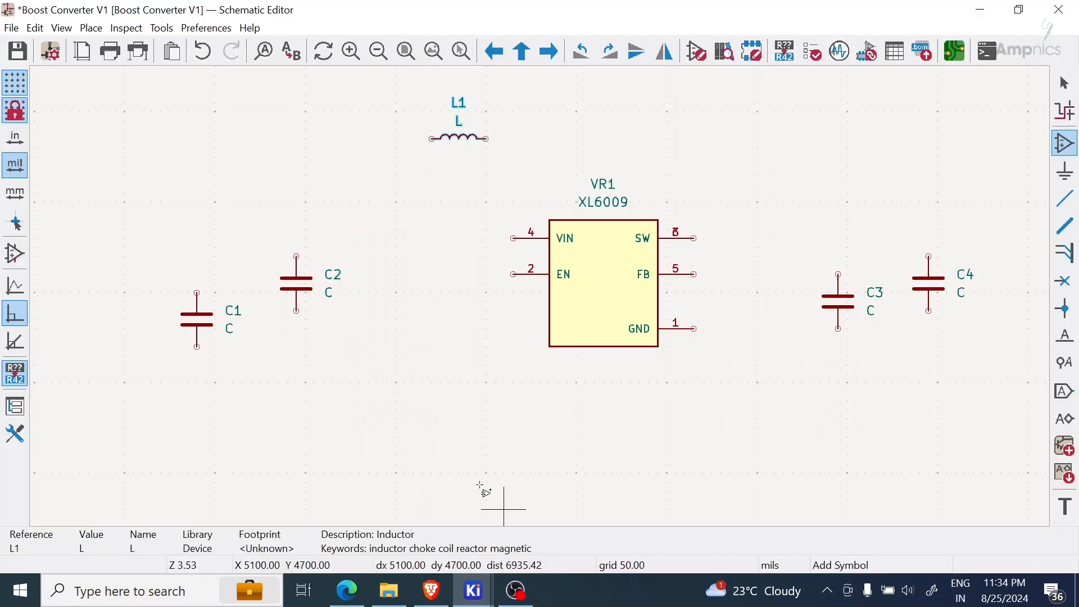
{"action": "left_click", "coordinate": [422, 365]}
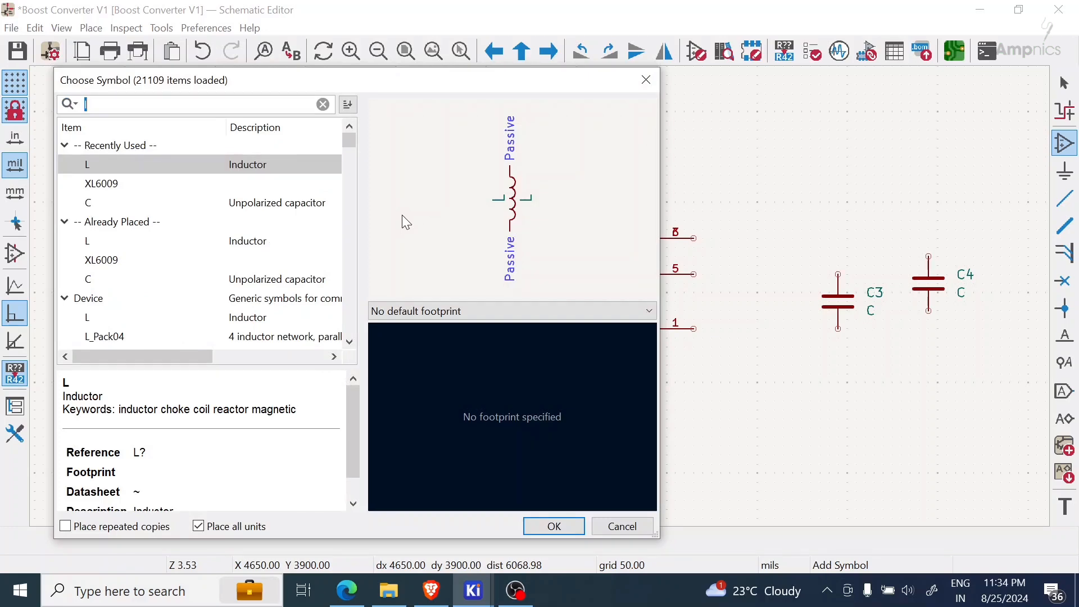
{"action": "type", "text": "r"}
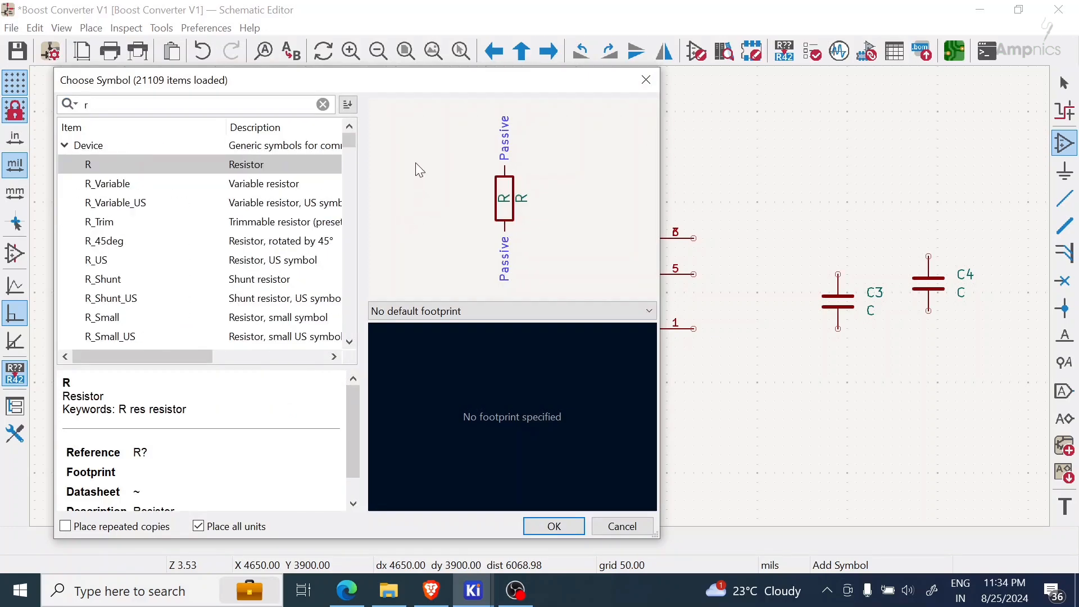
{"action": "double_click", "coordinate": [115, 169]}
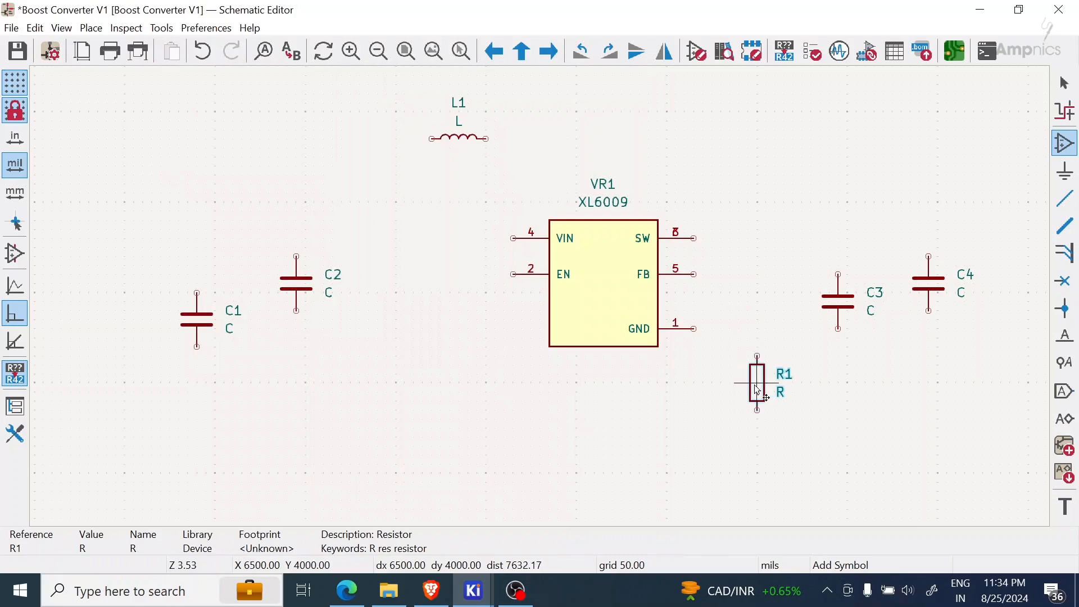
{"action": "left_click", "coordinate": [757, 392]}
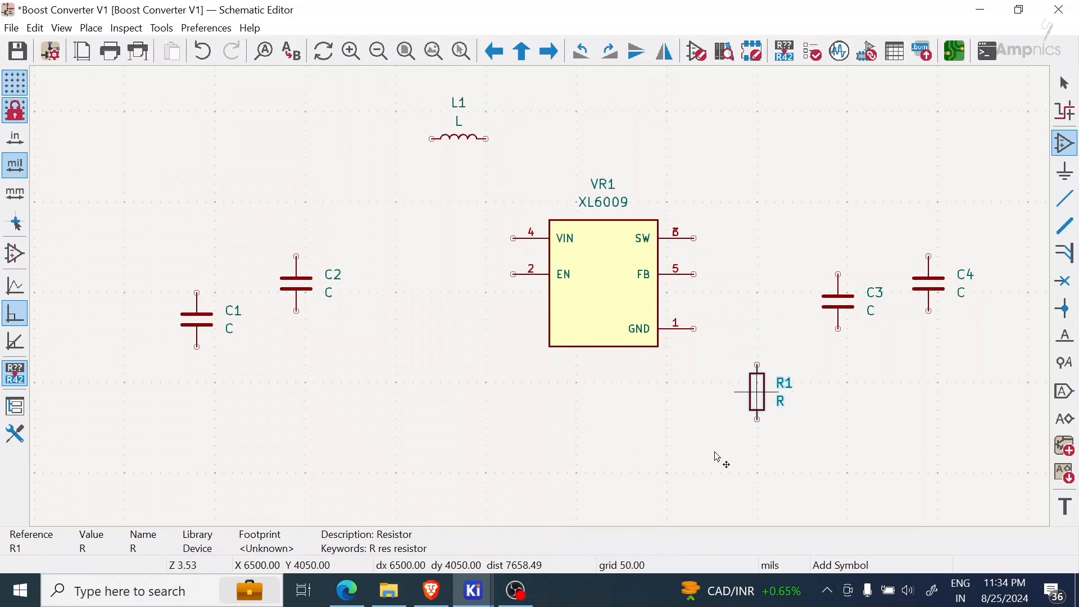
Add an R_Potentiometer from the Device library and place it above and right of the XL6009, over the resistor
{"action": "left_click", "coordinate": [598, 445]}
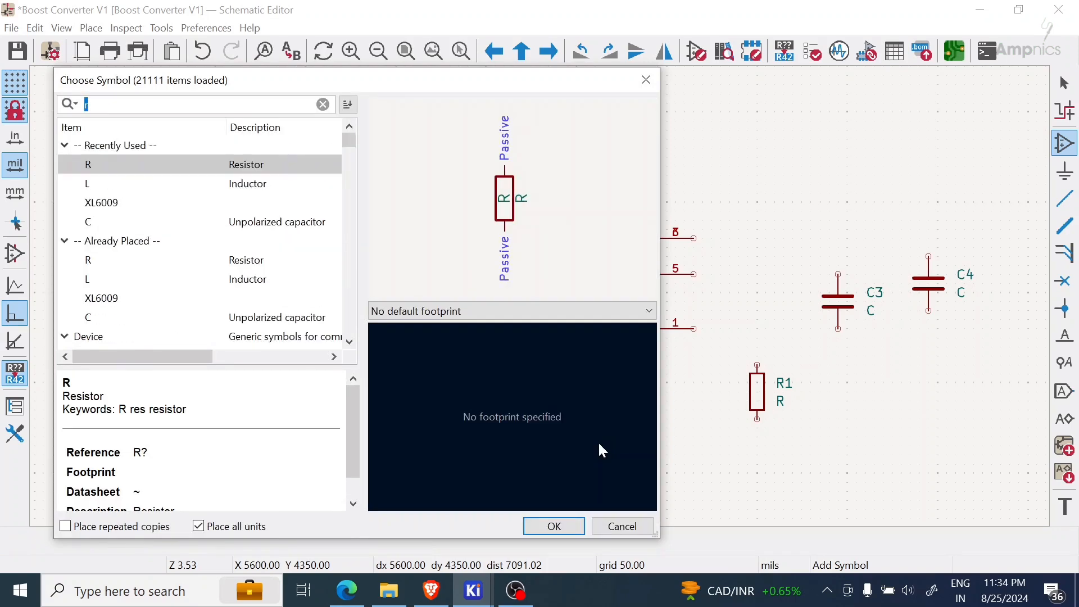
{"action": "type", "text": "r_"}
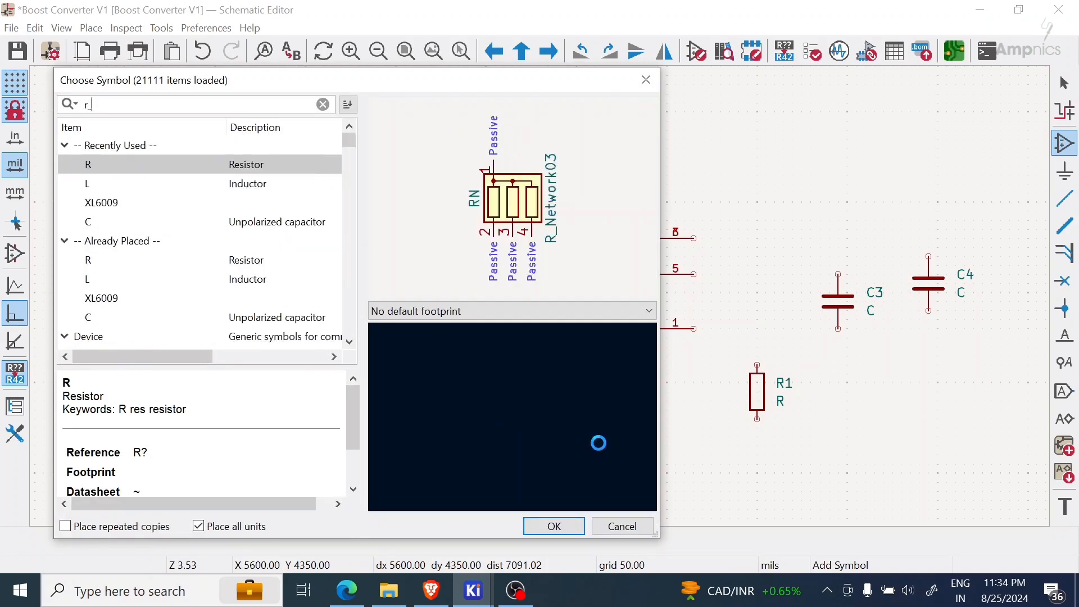
{"action": "type", "text": "po"}
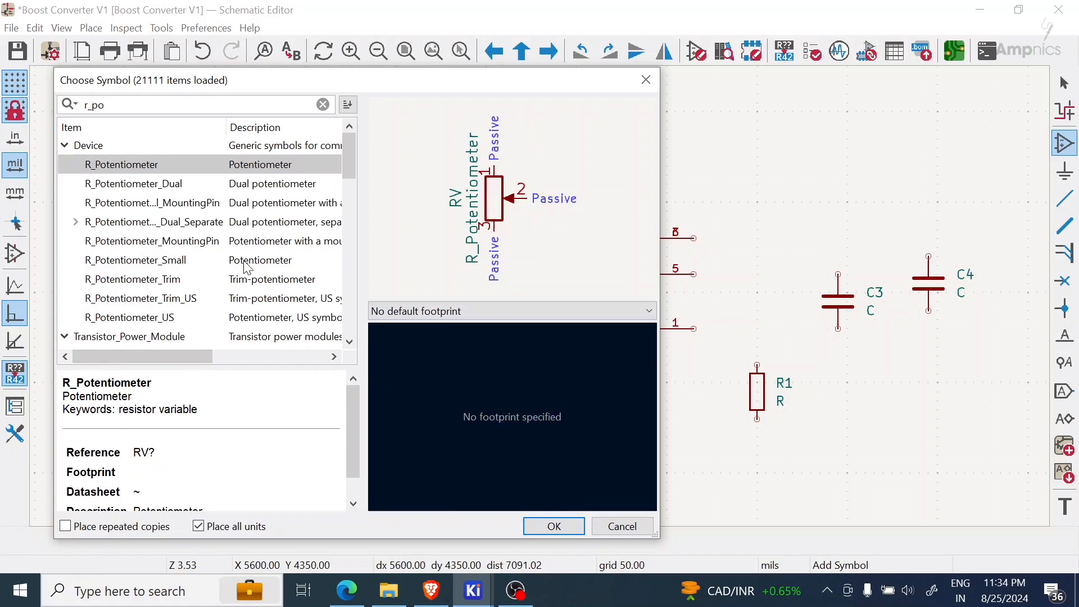
{"action": "double_click", "coordinate": [152, 169]}
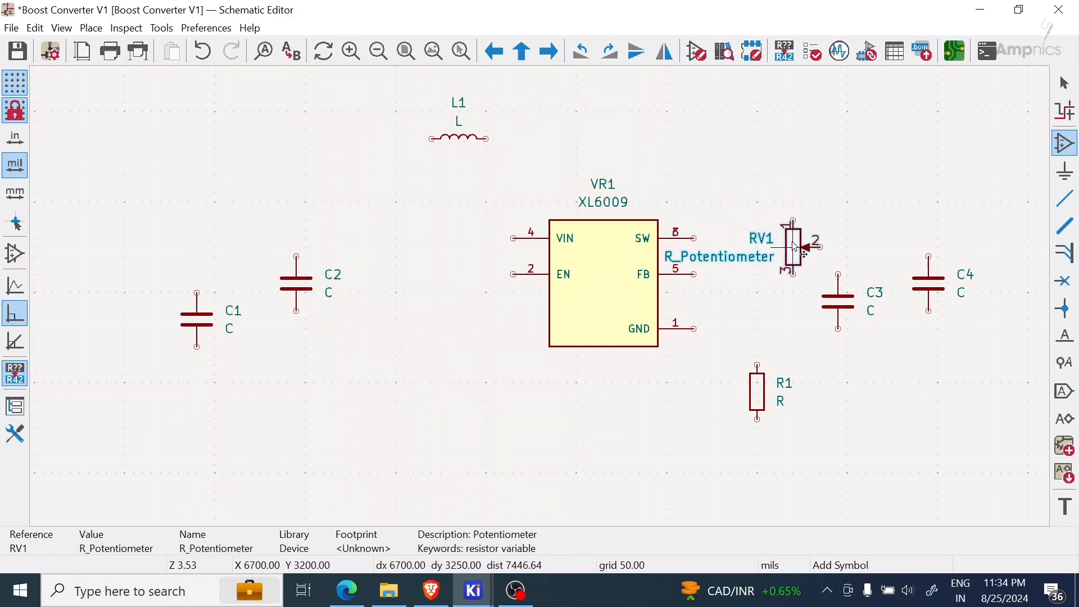
{"action": "left_click", "coordinate": [812, 188]}
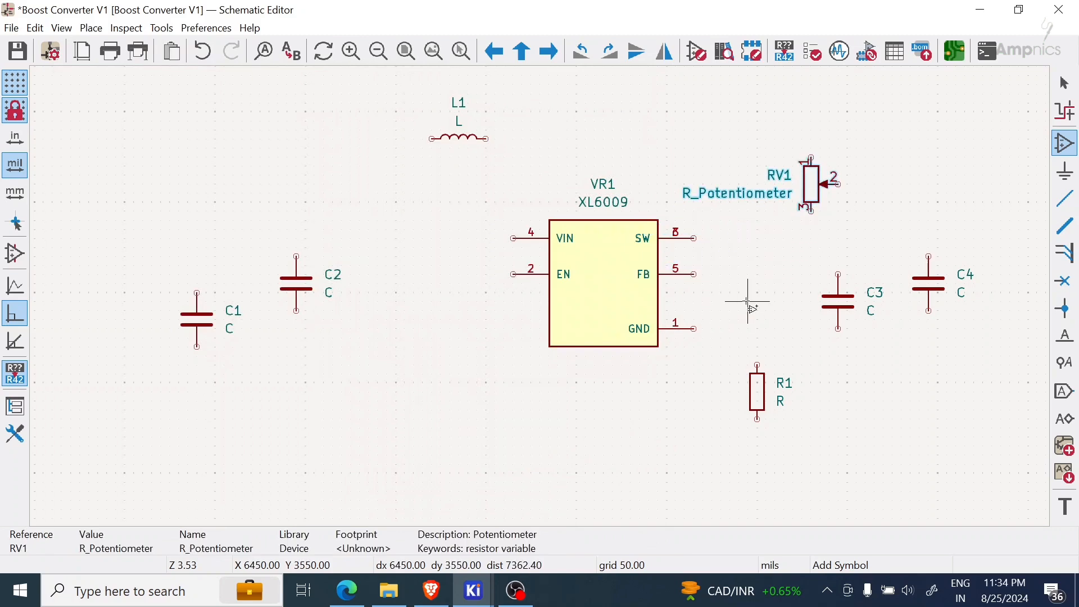
Add an SS34 Schottky diode from the Diode library and place it above the XL6009, to the right of the inductor
{"action": "scroll", "coordinate": [748, 302], "scroll_direction": "up", "scroll_amount": 2}
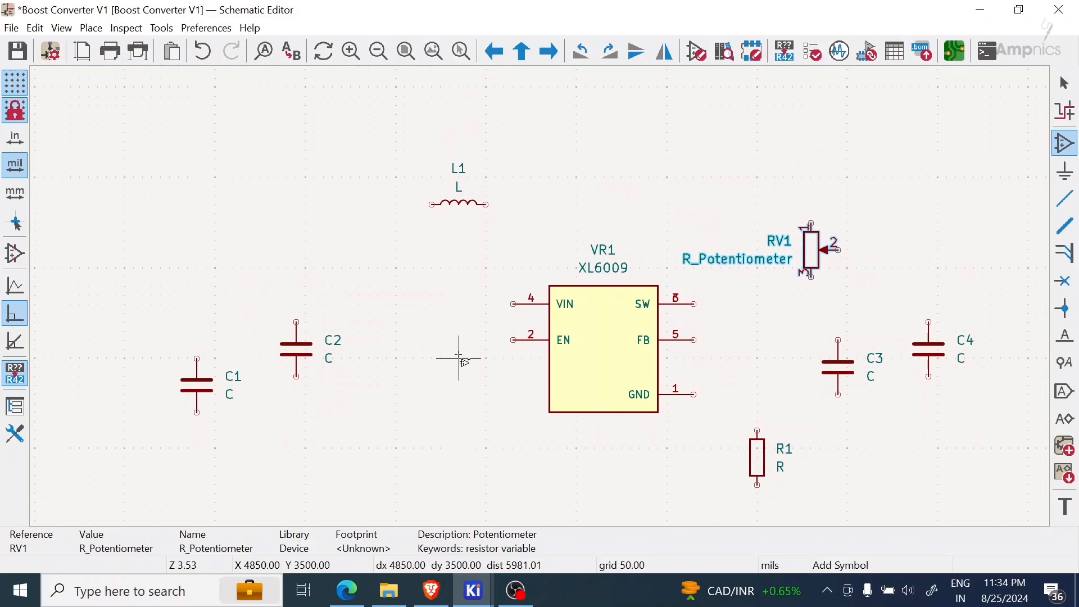
{"action": "left_click", "coordinate": [405, 401]}
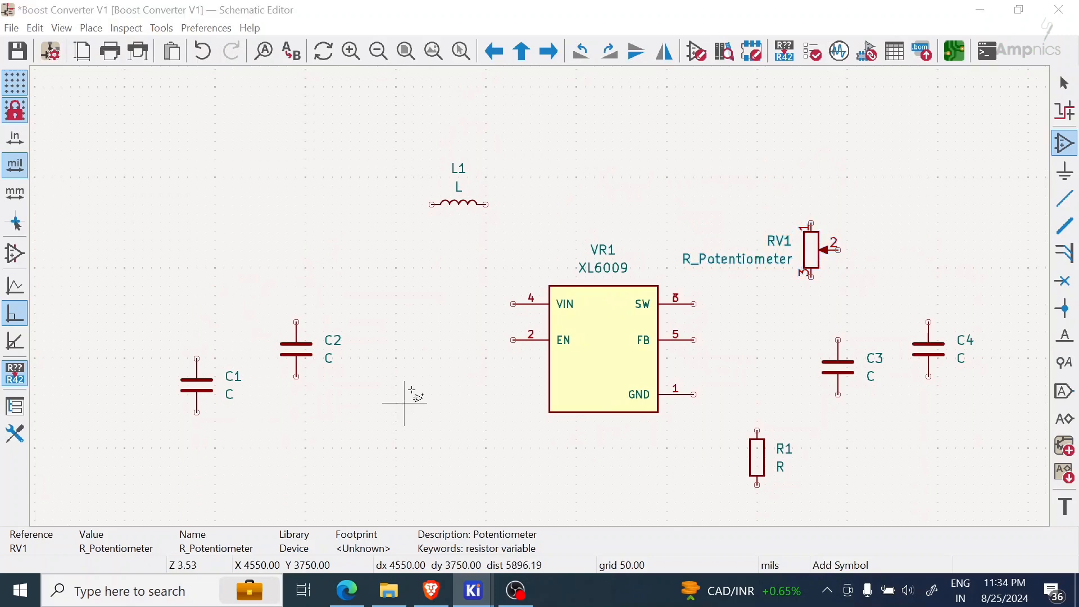
{"action": "type", "text": "s"}
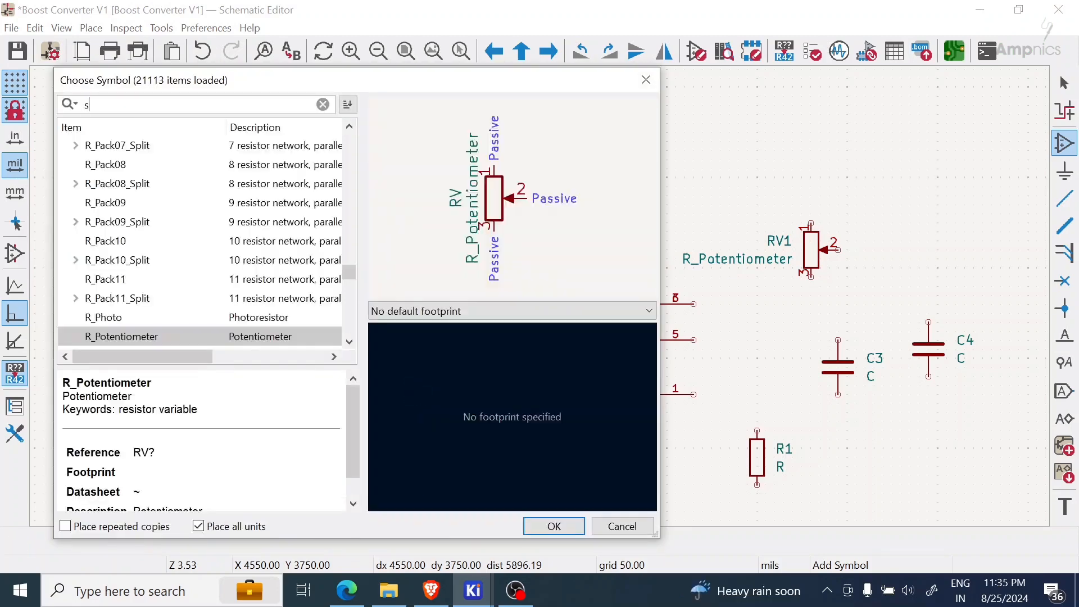
{"action": "type", "text": "s3"}
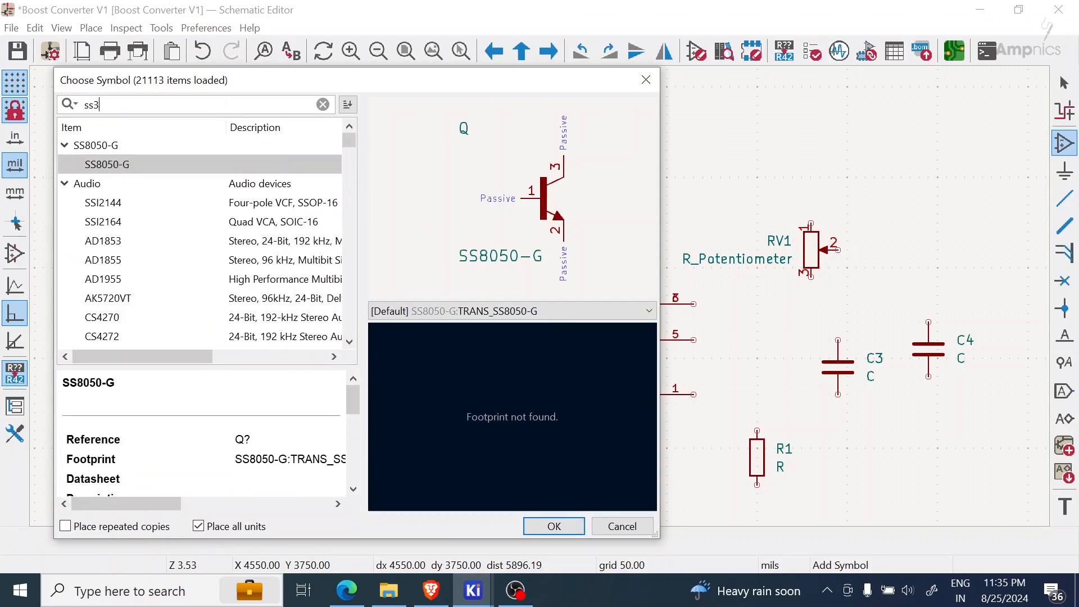
{"action": "type", "text": "4"}
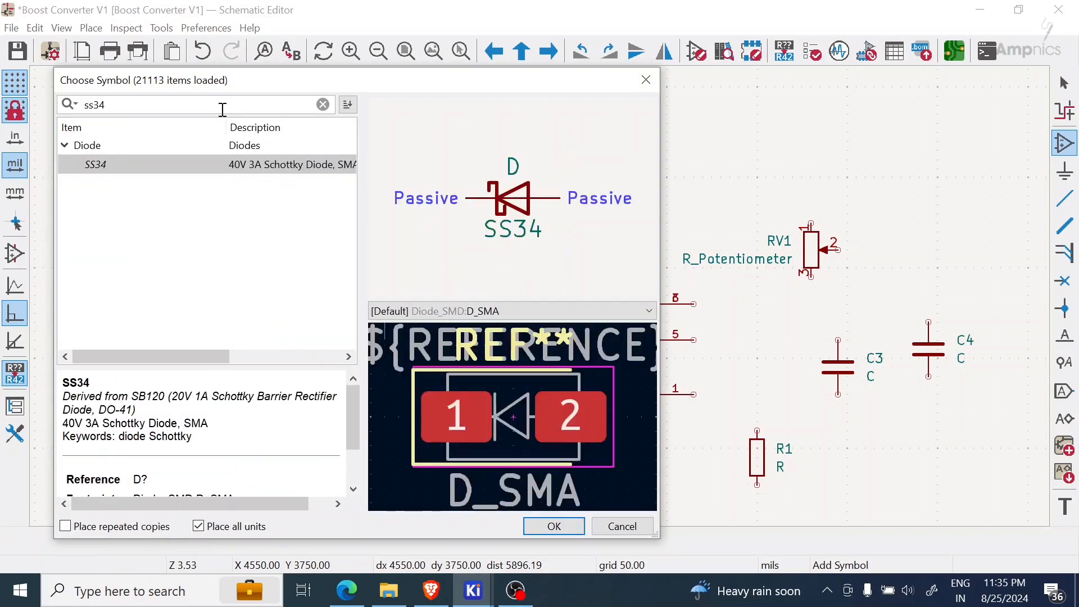
{"action": "double_click", "coordinate": [119, 169]}
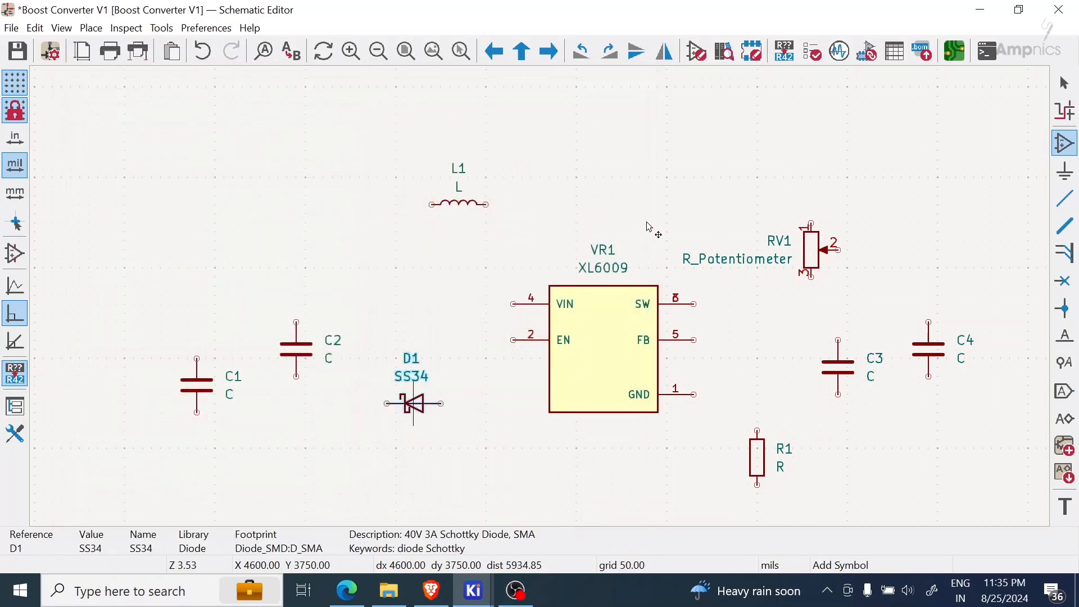
{"action": "left_click", "coordinate": [648, 196]}
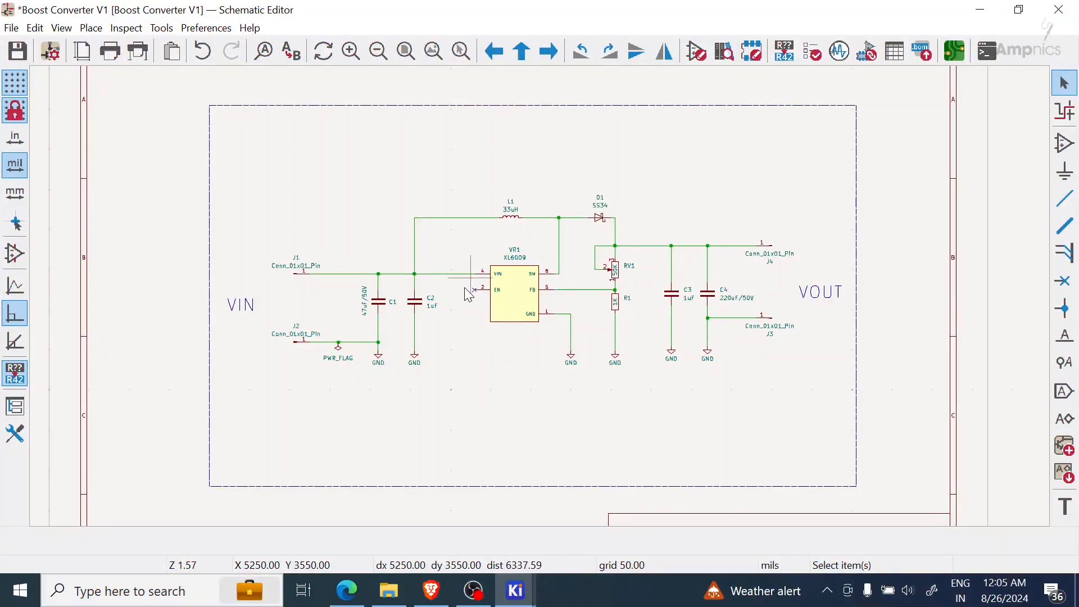
Examine the wired boost converter schematic and compare it with the datasheet's typical application circuit in Brave
{"action": "scroll", "coordinate": [570, 287], "scroll_direction": "up", "scroll_amount": 3}
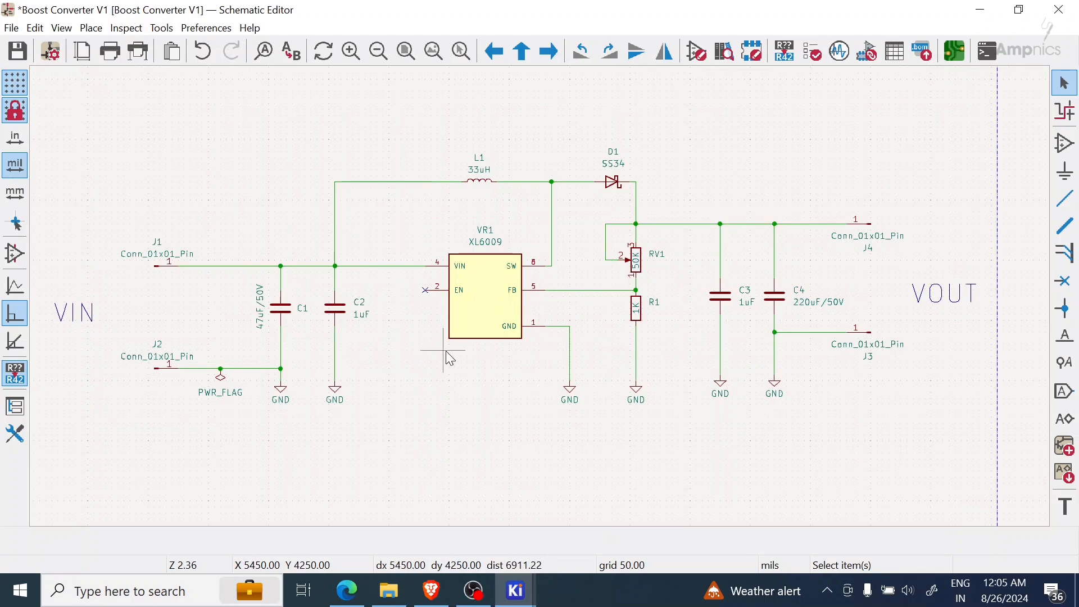
{"action": "middle_click_drag", "start_coordinate": [446, 351], "coordinate": [394, 348]}
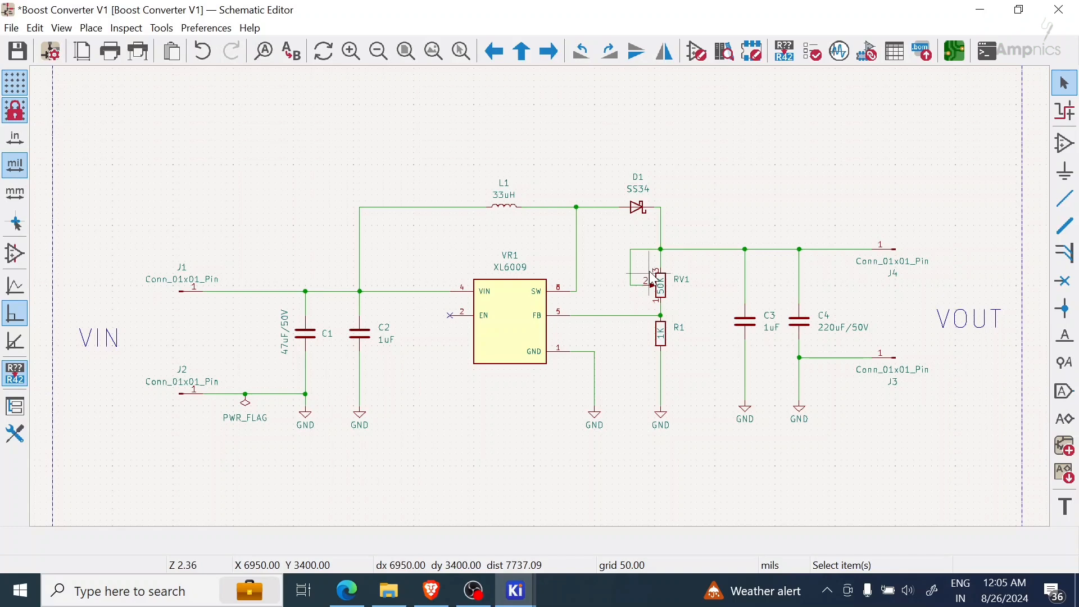
{"action": "left_click", "coordinate": [431, 590]}
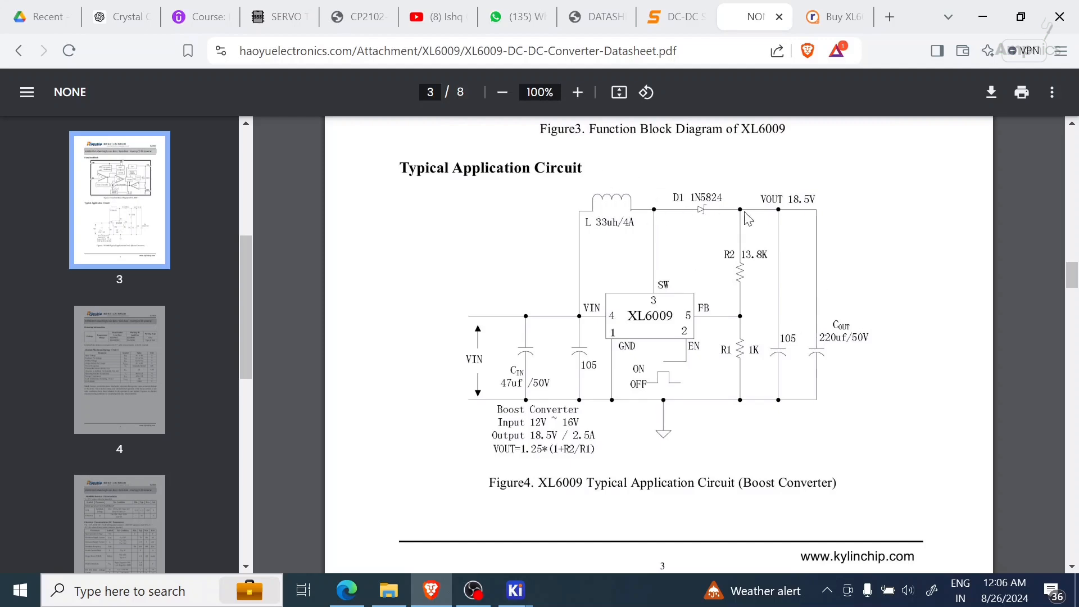
{"action": "scroll", "coordinate": [688, 221], "scroll_direction": "up", "scroll_amount": 10}
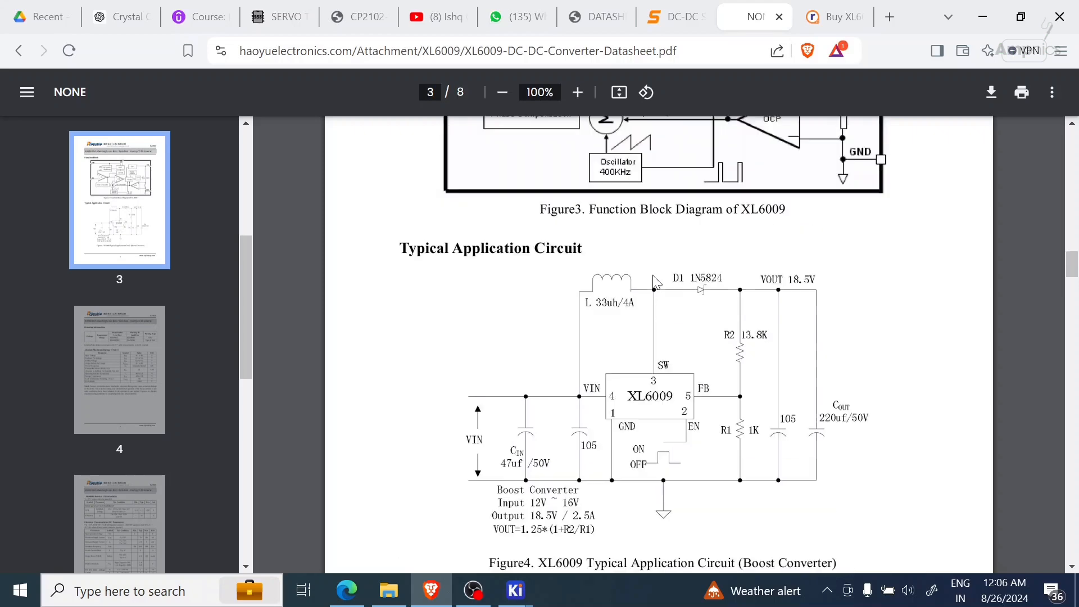
{"action": "scroll", "coordinate": [646, 287], "scroll_direction": "down", "scroll_amount": 6}
{"action": "scroll", "coordinate": [646, 287], "scroll_direction": "down", "scroll_amount": 3}
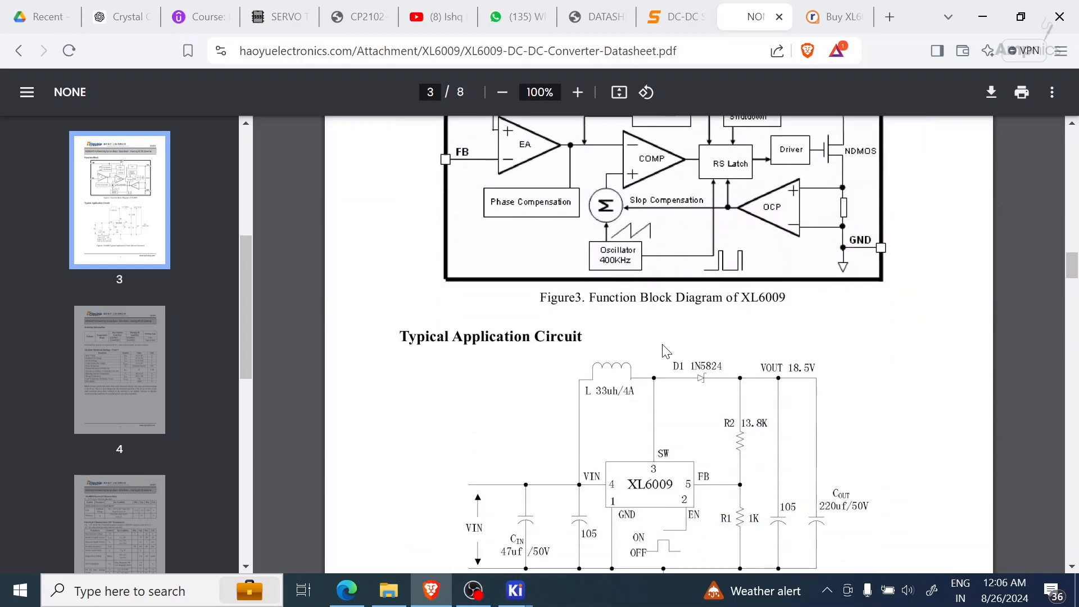
{"action": "scroll", "coordinate": [651, 443], "scroll_direction": "down", "scroll_amount": 2}
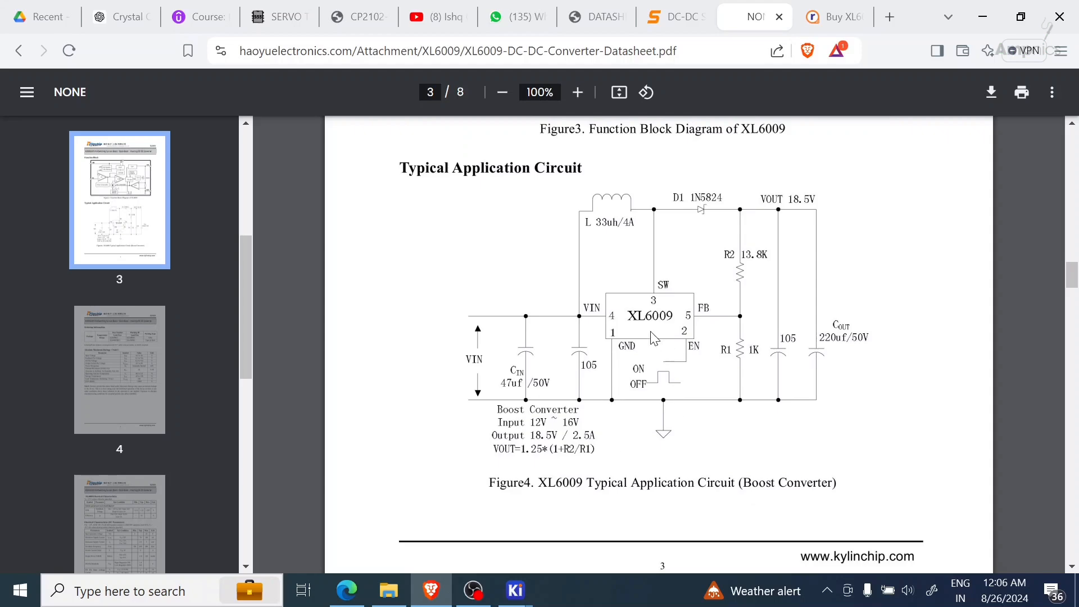
Review the XL6009 electrical characteristics and absolute maximum ratings in the datasheet, returning to the typical application circuit
{"action": "scroll", "coordinate": [666, 351], "scroll_direction": "down", "scroll_amount": 20}
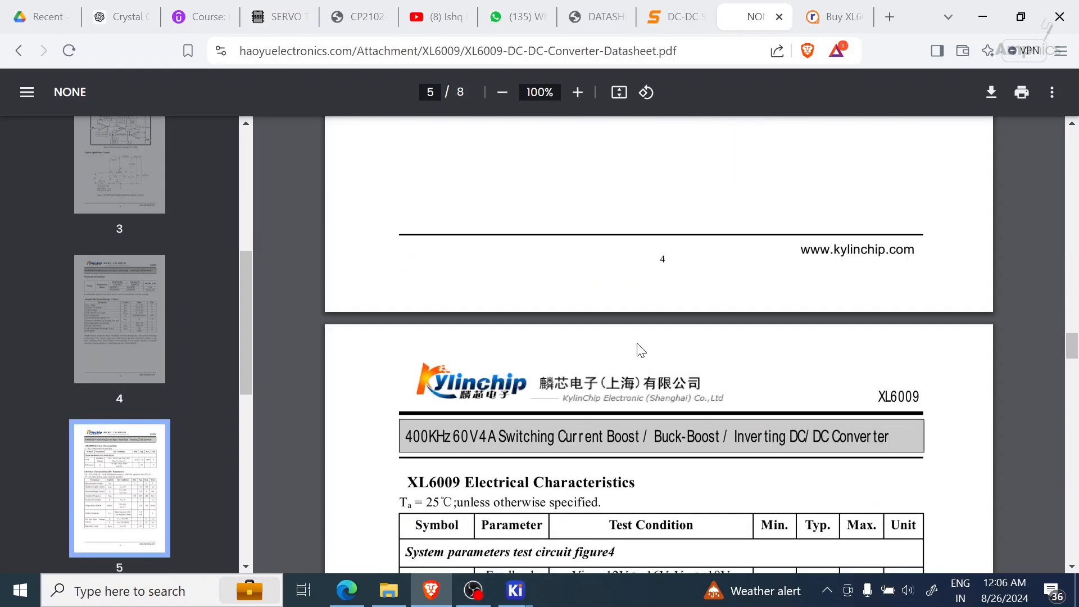
{"action": "scroll", "coordinate": [641, 354], "scroll_direction": "down", "scroll_amount": 10}
{"action": "scroll", "coordinate": [618, 341], "scroll_direction": "down", "scroll_amount": 2}
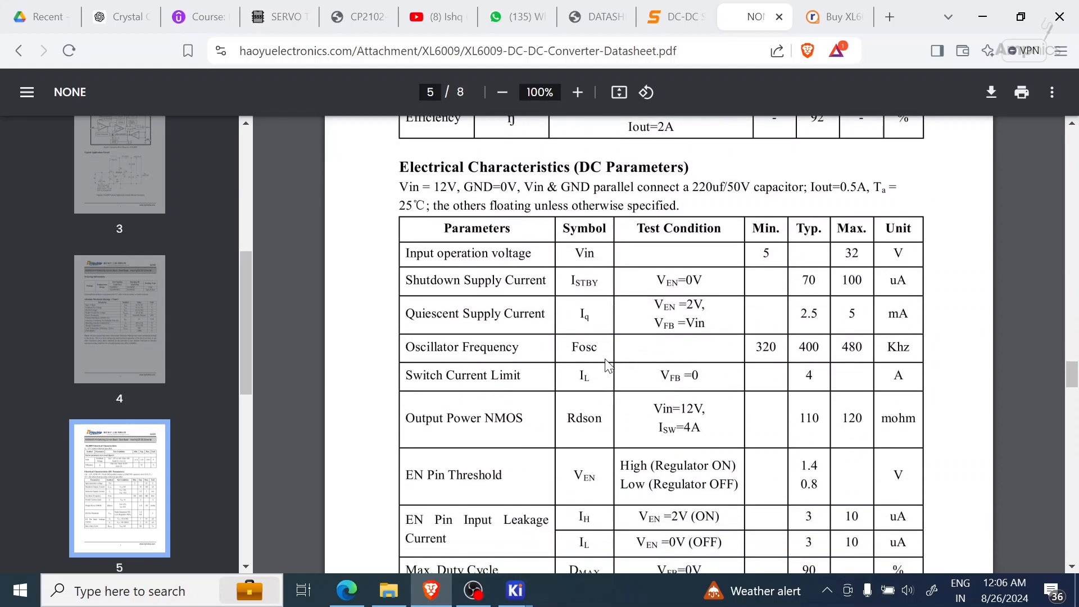
{"action": "scroll", "coordinate": [663, 347], "scroll_direction": "up", "scroll_amount": 10}
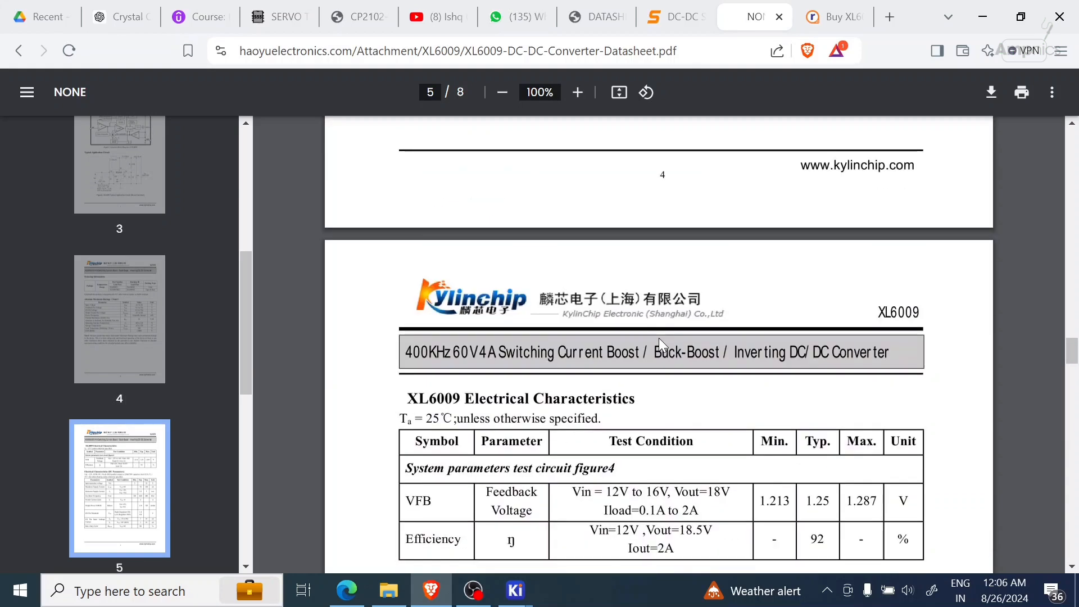
{"action": "scroll", "coordinate": [658, 326], "scroll_direction": "up", "scroll_amount": 13}
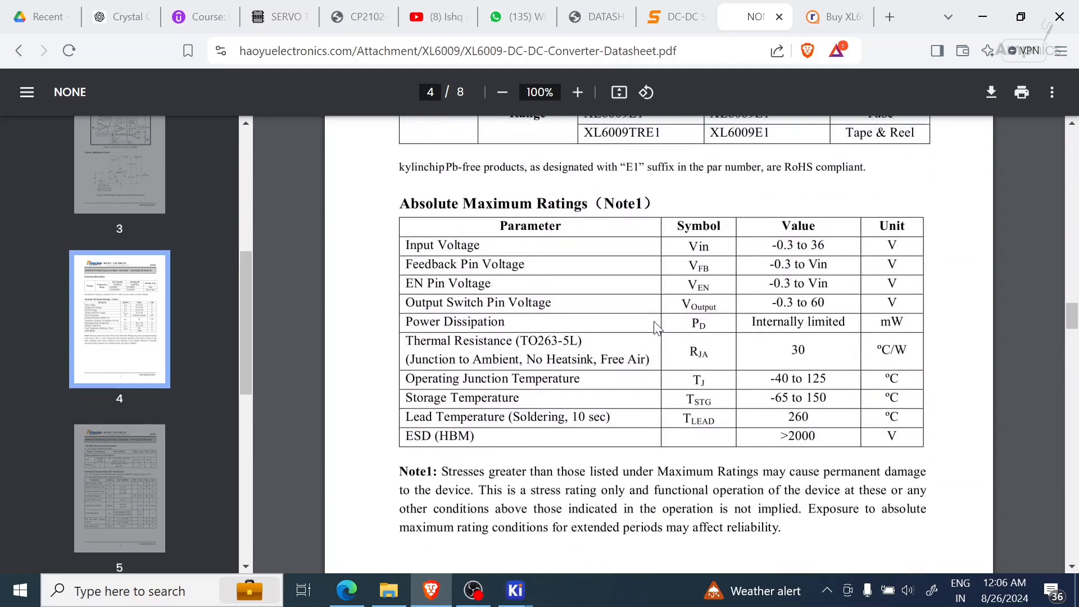
{"action": "scroll", "coordinate": [655, 328], "scroll_direction": "up", "scroll_amount": 16}
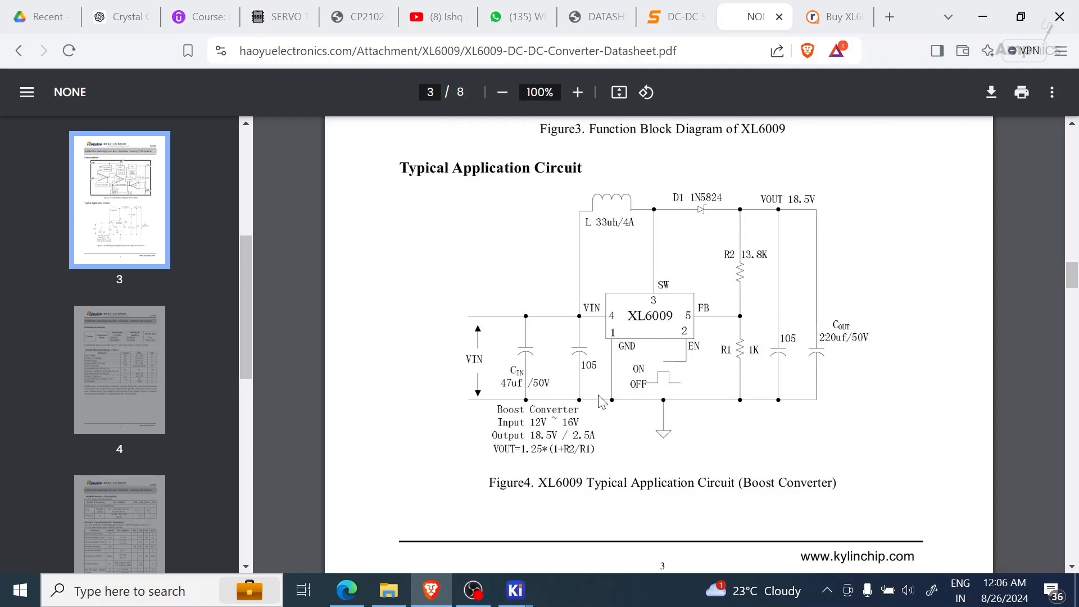
Switch back to KiCad and review the complete boost converter schematic from the VIN connectors to the VOUT connectors
{"action": "mouse_move", "coordinate": [515, 595]}
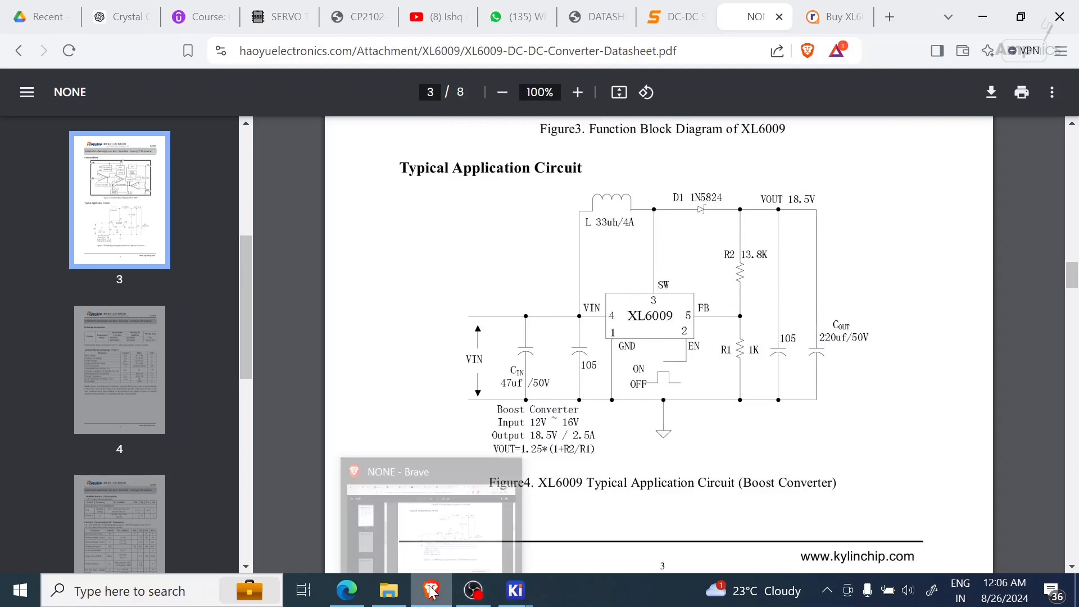
{"action": "left_click", "coordinate": [585, 551]}
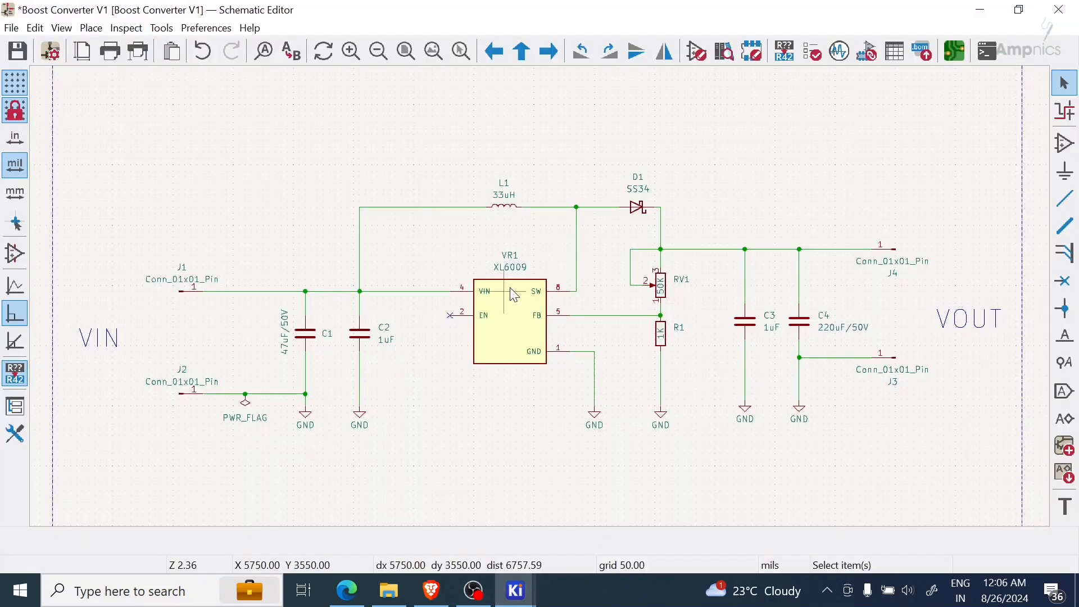
{"action": "mouse_move", "coordinate": [557, 381]}
{"action": "middle_mouse_down"}
{"action": "mouse_move", "coordinate": [475, 381]}
{"action": "mouse_move", "coordinate": [571, 381]}
{"action": "middle_mouse_up"}
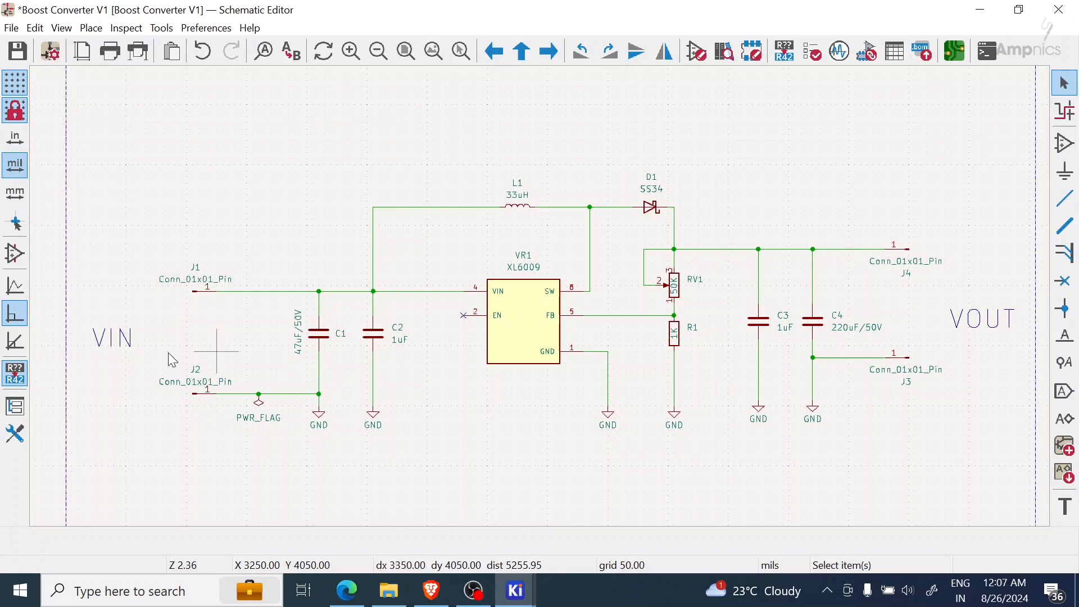
{"action": "middle_click_drag", "start_coordinate": [347, 374], "coordinate": [290, 363]}
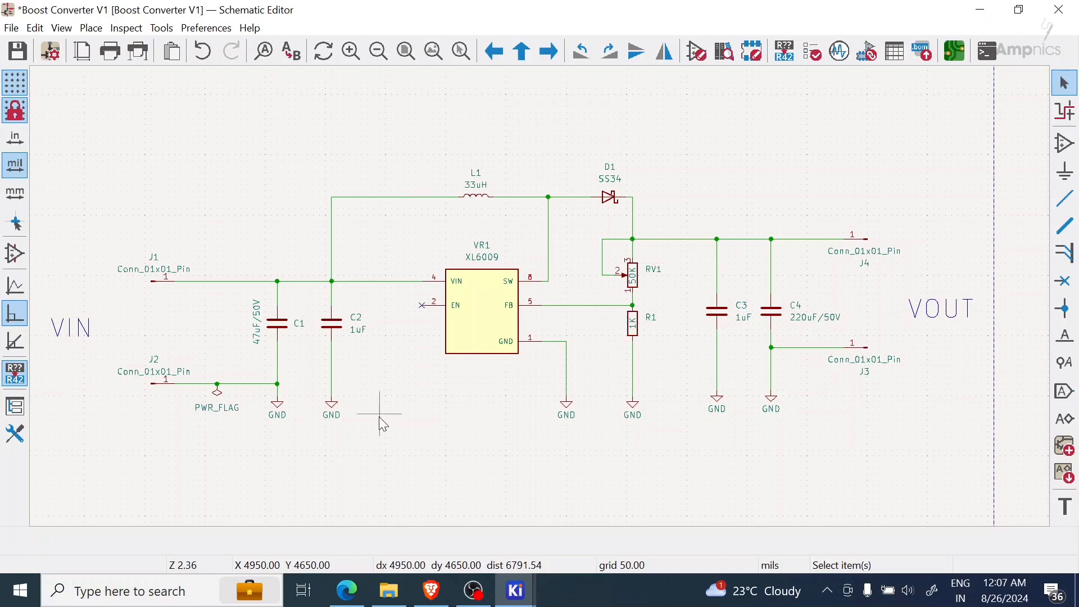
{"action": "middle_click_drag", "start_coordinate": [414, 423], "coordinate": [458, 419]}
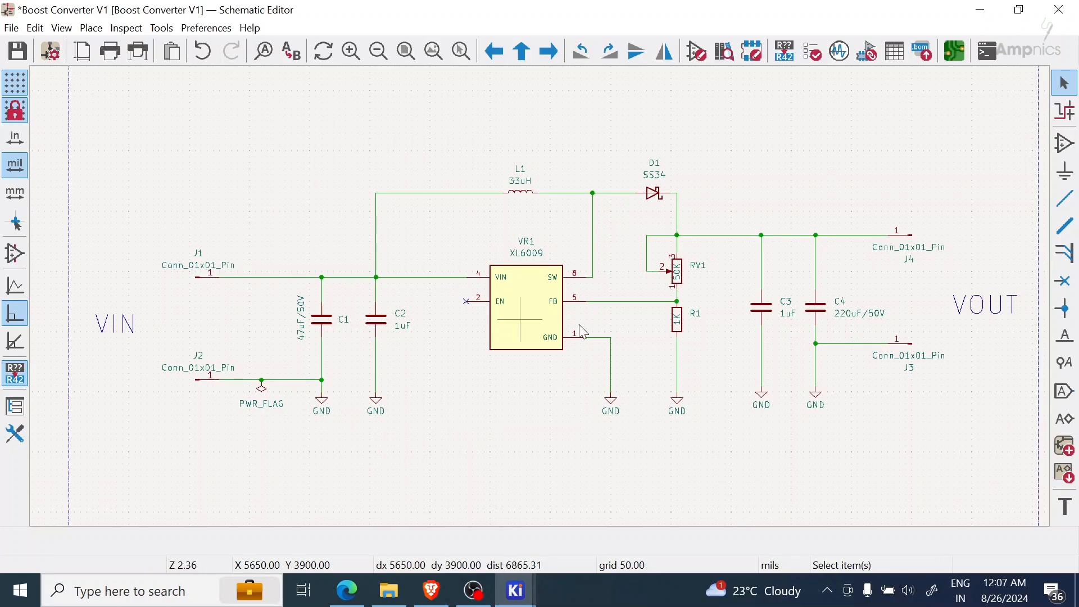
{"action": "scroll", "coordinate": [579, 325], "scroll_direction": "down", "scroll_amount": 2}
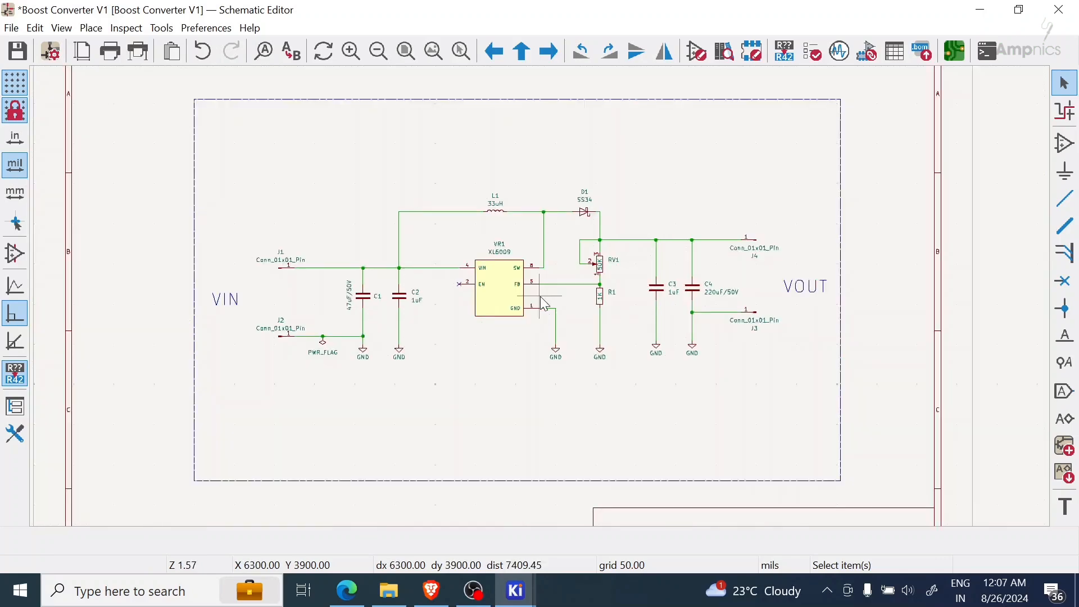
Open the footprint assignments and assign Capacitor_SMD:C_0805_2012Metric to both 1uF capacitors, C2 and C3
{"action": "middle_click_drag", "start_coordinate": [540, 297], "coordinate": [553, 317]}
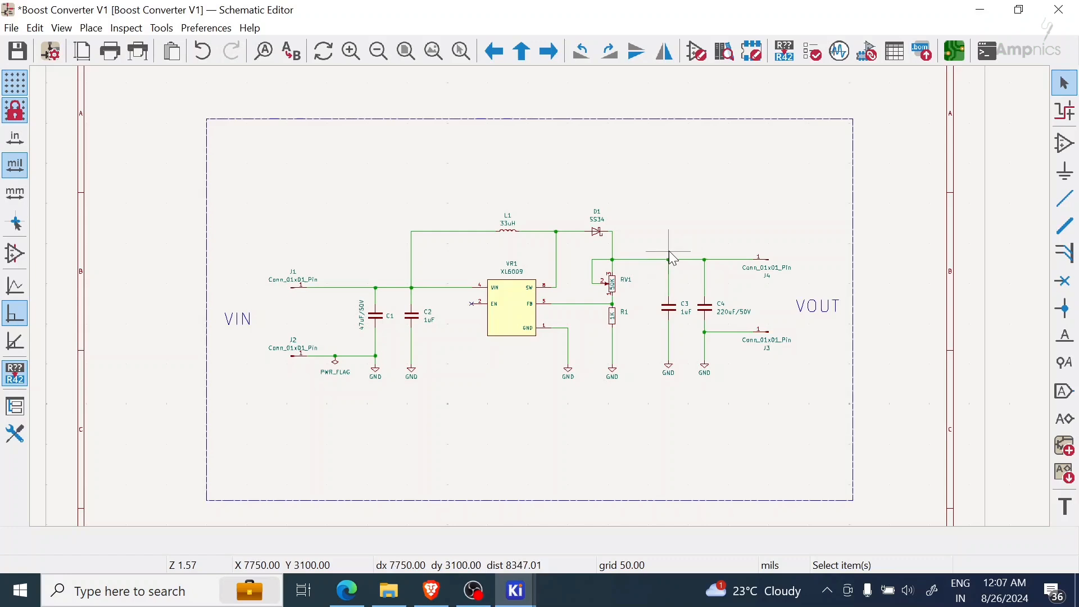
{"action": "left_click", "coordinate": [869, 51]}
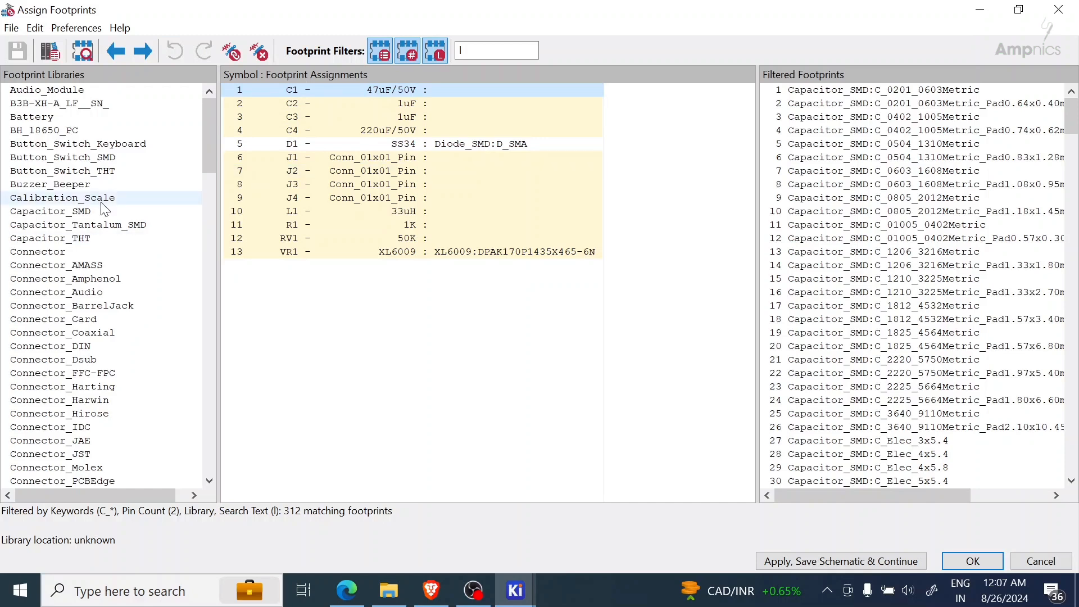
{"action": "left_click", "coordinate": [416, 106]}
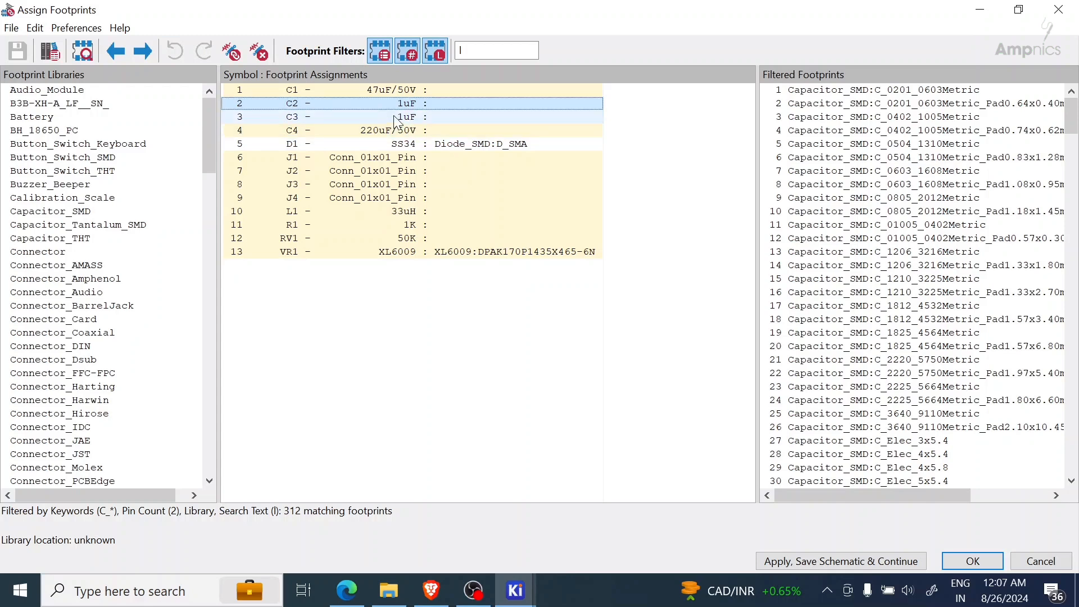
{"action": "left_click", "coordinate": [395, 116], "text": "shift"}
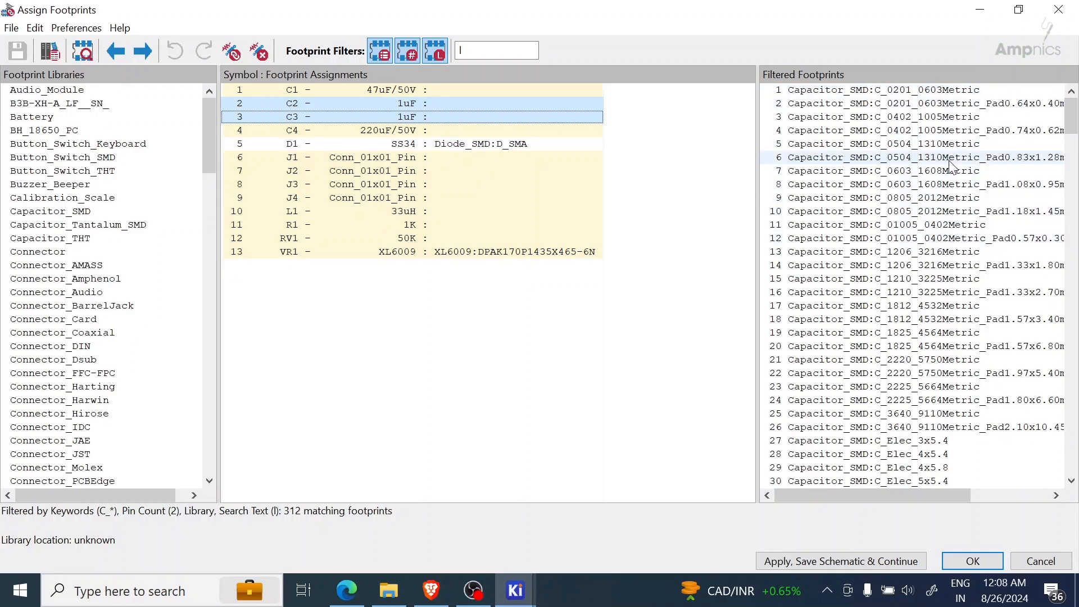
{"action": "scroll", "coordinate": [944, 163], "scroll_direction": "down", "scroll_amount": 1}
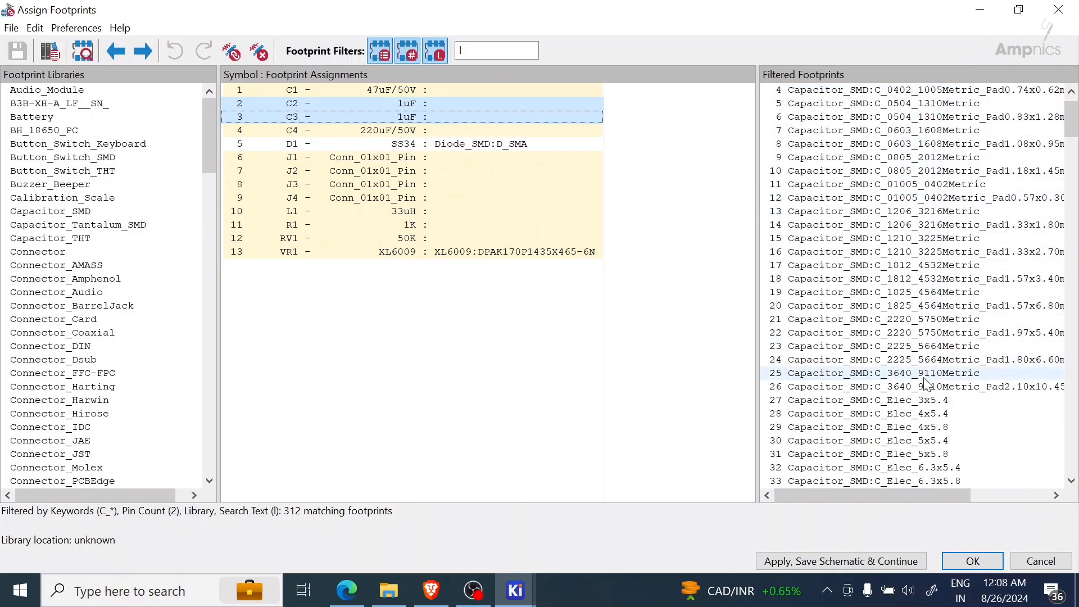
{"action": "scroll", "coordinate": [944, 230], "scroll_direction": "up", "scroll_amount": 1}
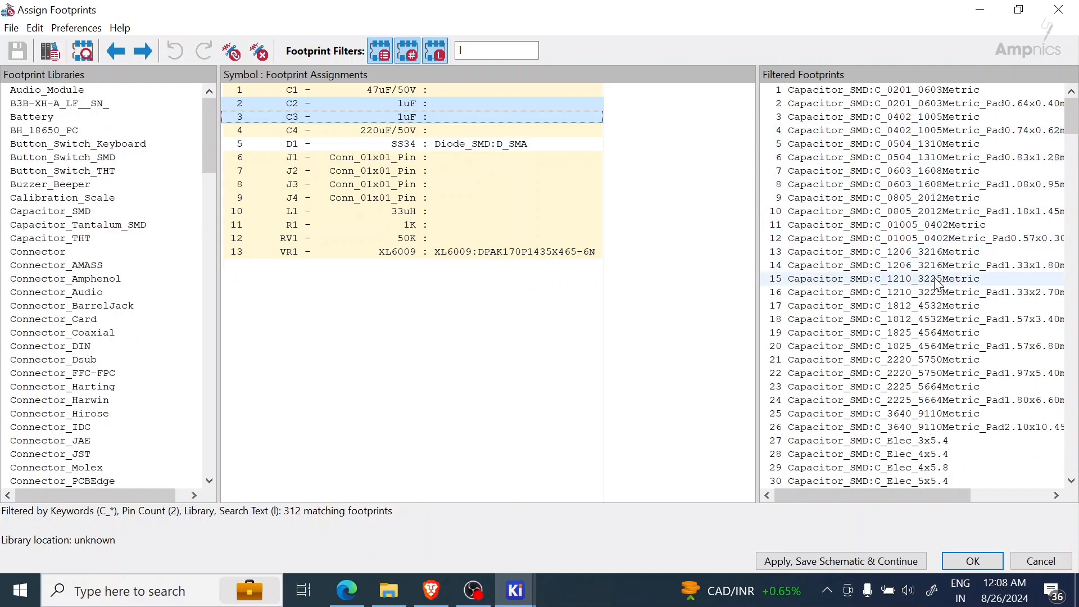
{"action": "double_click", "coordinate": [907, 198]}
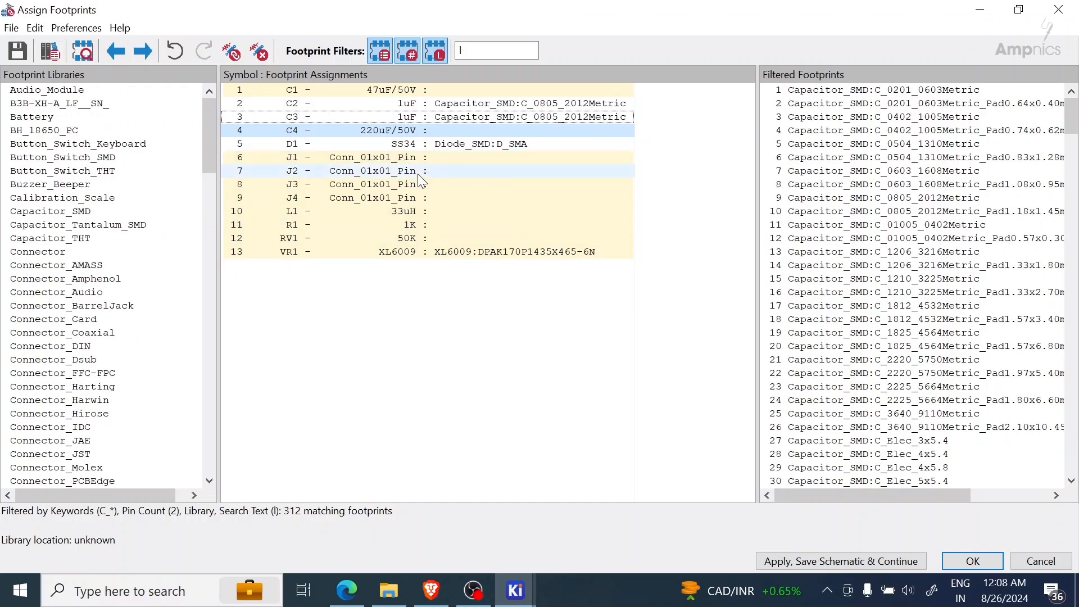
Assign PinHeader_1x01_P2.54mm_Vertical from the Connector_PinHeader_2.54mm library to all four connectors, J1 through J4
{"action": "left_click", "coordinate": [389, 159]}
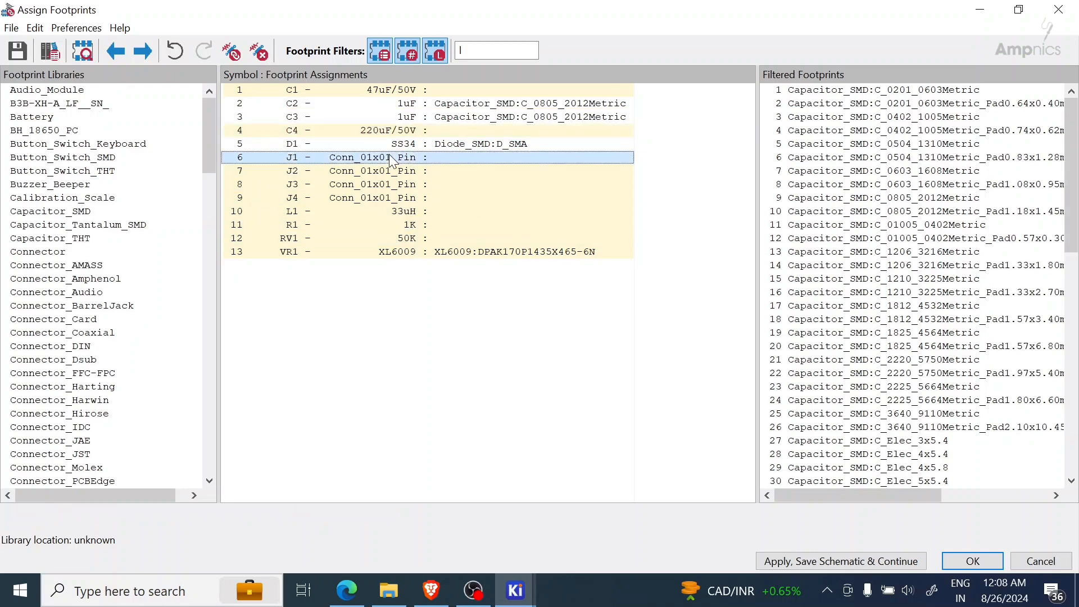
{"action": "left_click", "coordinate": [368, 203]}
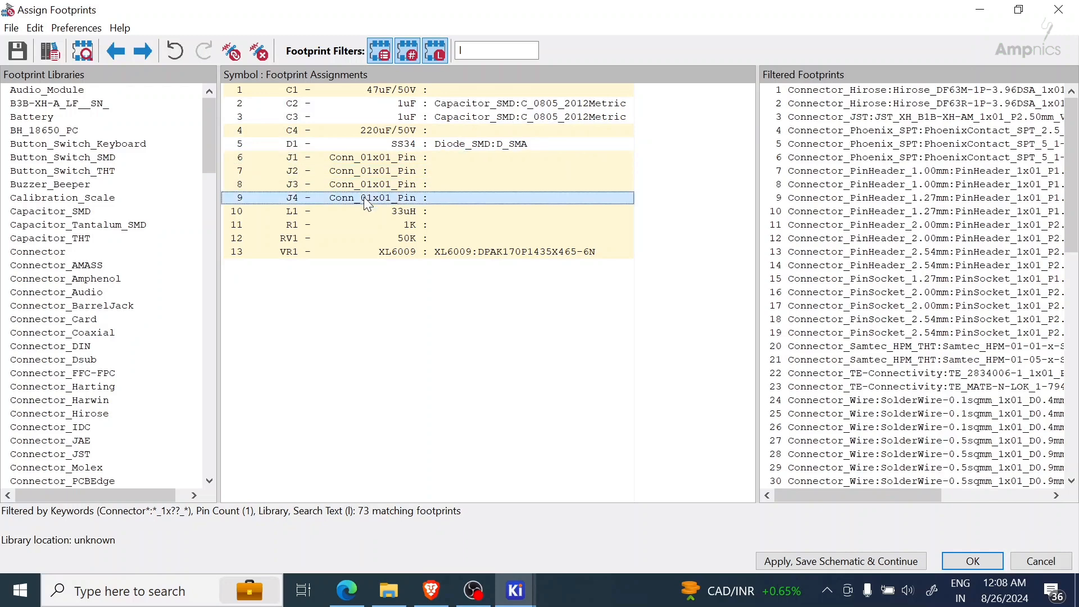
{"action": "left_click", "coordinate": [391, 162]}
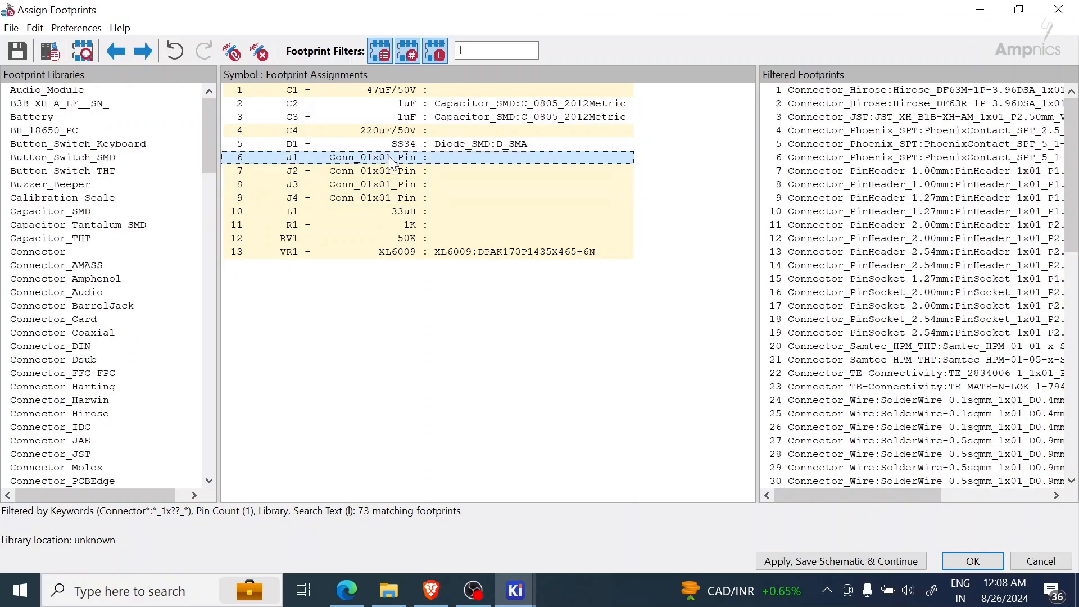
{"action": "left_click", "coordinate": [383, 201], "text": "shift"}
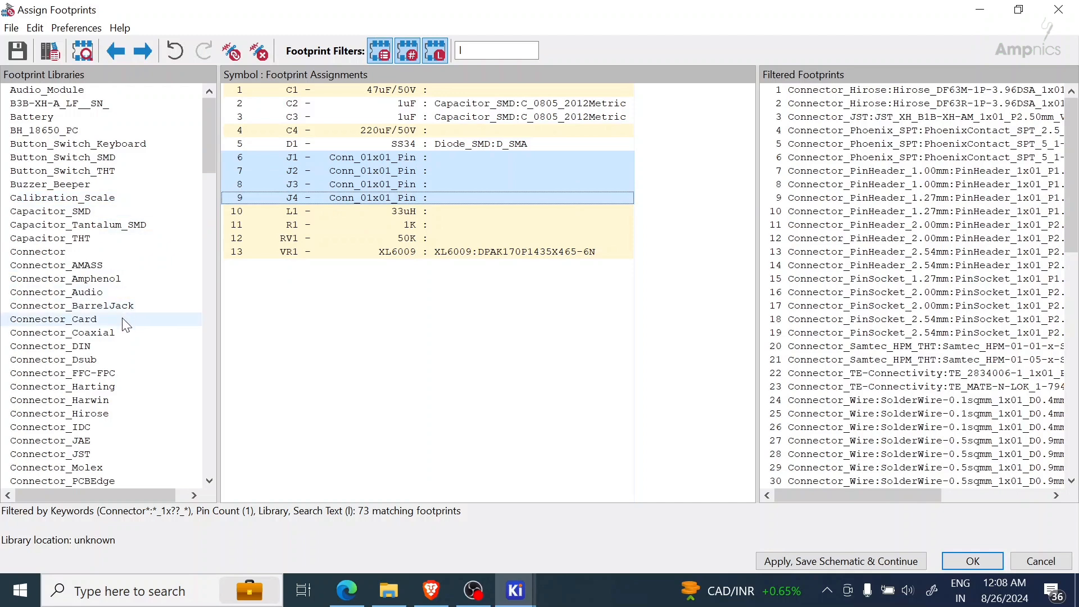
{"action": "scroll", "coordinate": [113, 320], "scroll_direction": "down", "scroll_amount": 1}
{"action": "scroll", "coordinate": [93, 269], "scroll_direction": "up", "scroll_amount": 1}
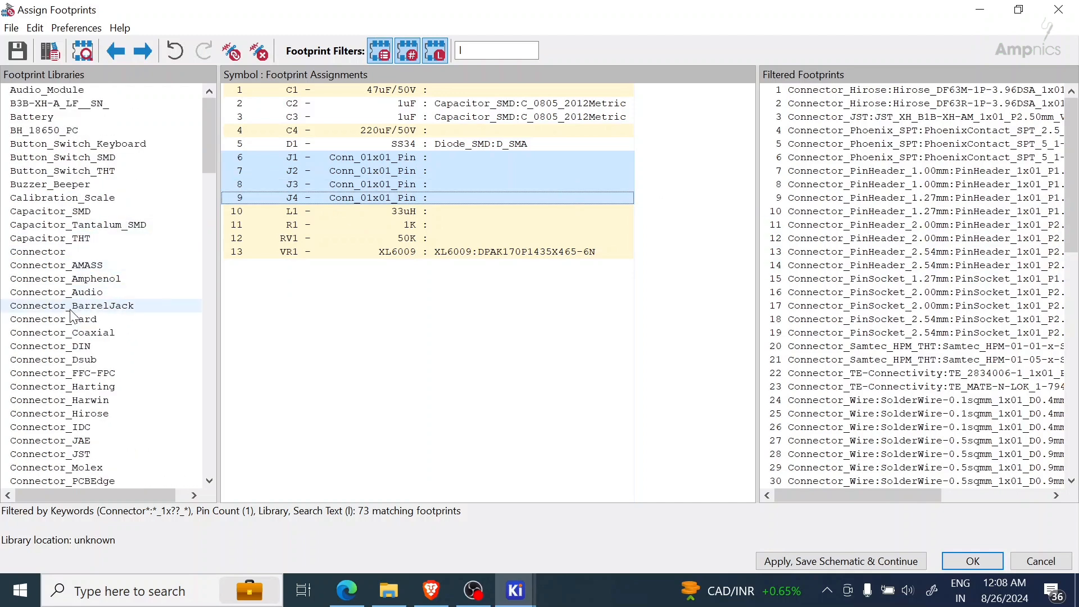
{"action": "scroll", "coordinate": [84, 366], "scroll_direction": "down", "scroll_amount": 2}
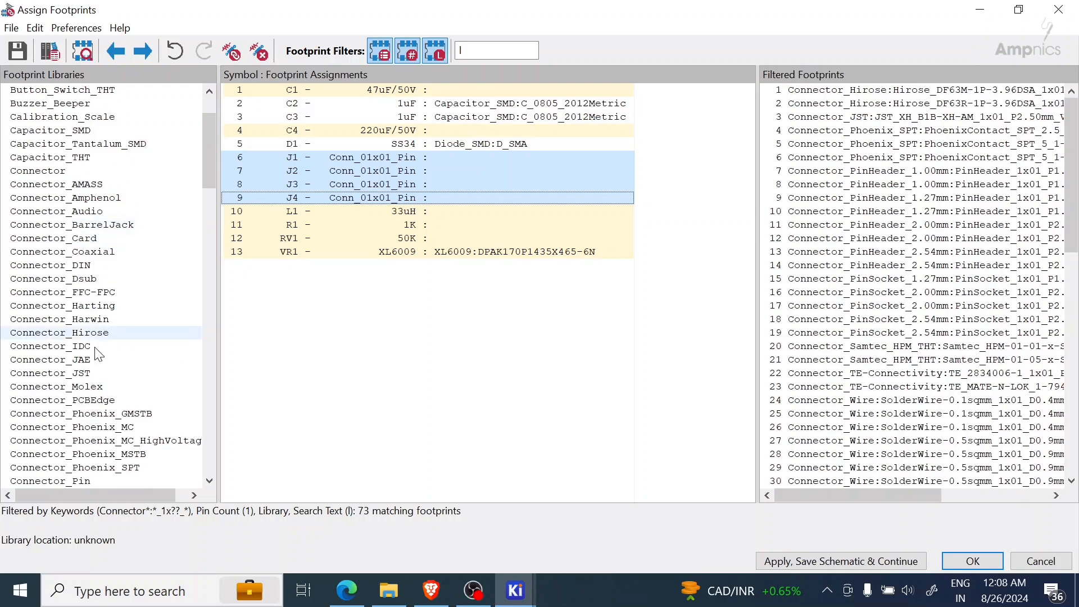
{"action": "scroll", "coordinate": [93, 404], "scroll_direction": "down", "scroll_amount": 3}
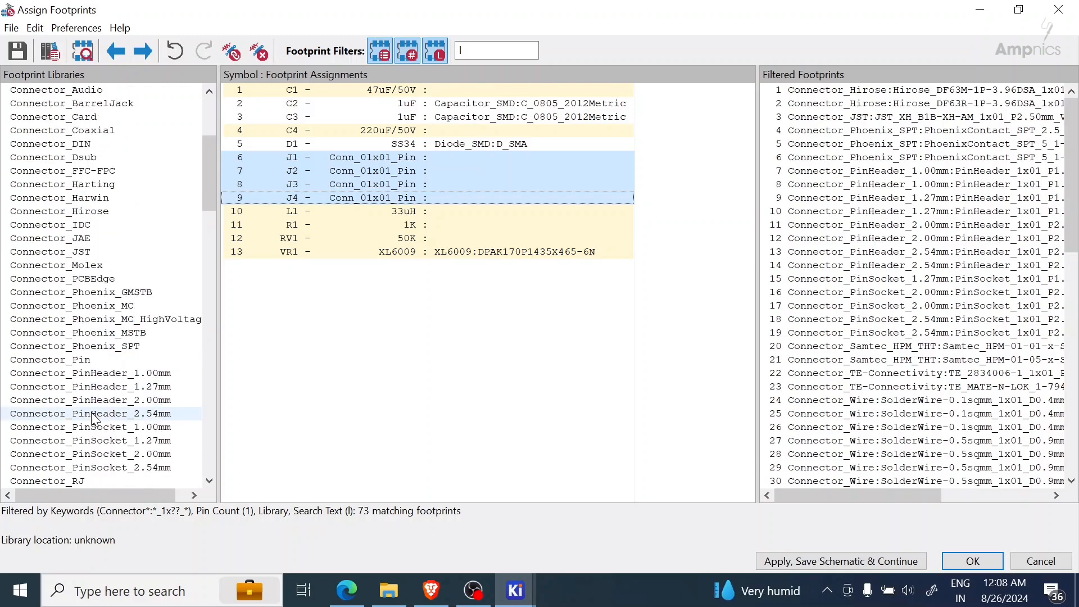
{"action": "left_click", "coordinate": [94, 416]}
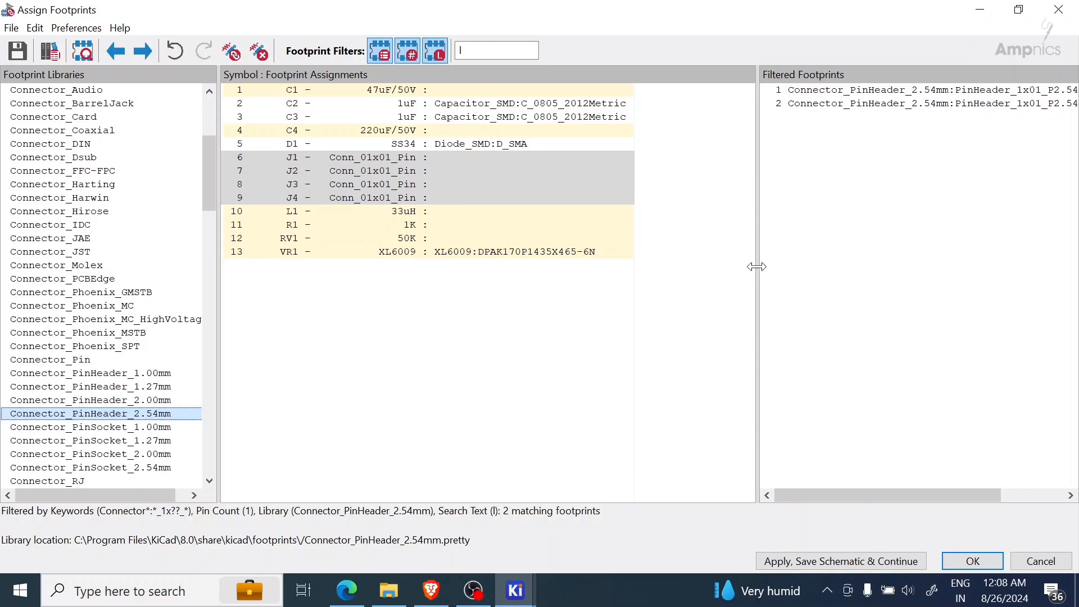
{"action": "left_click_drag", "start_coordinate": [757, 266], "coordinate": [677, 270]}
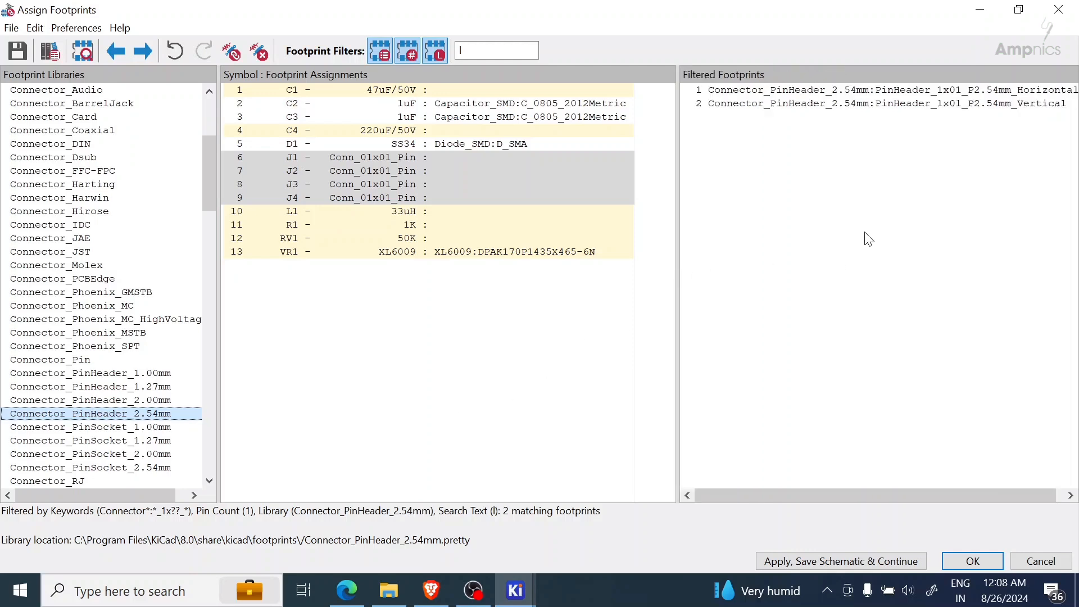
{"action": "double_click", "coordinate": [815, 106]}
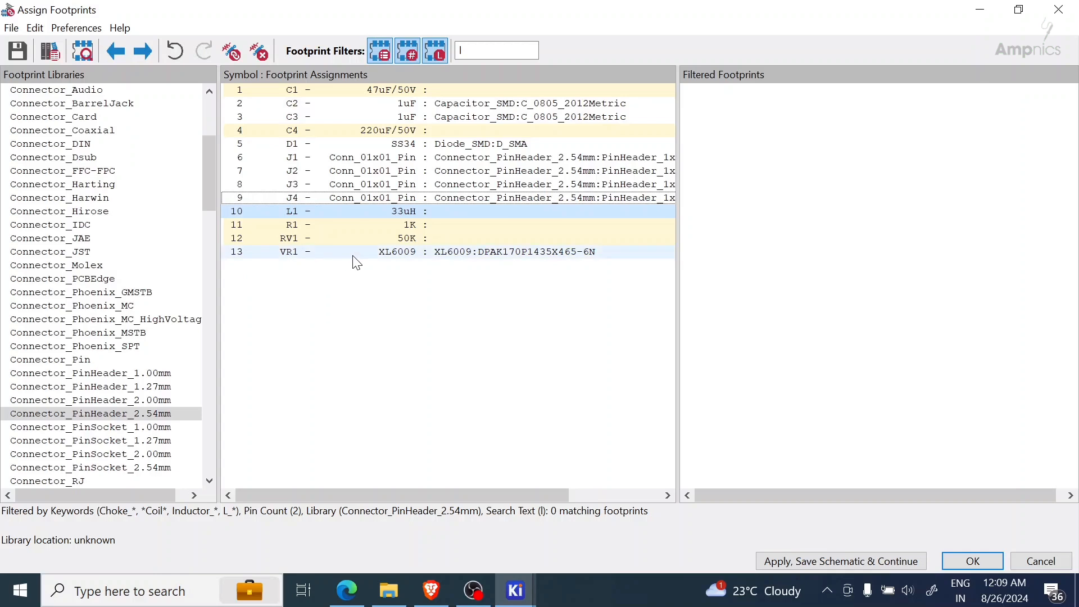
Add the XL6009 folder from Downloads to the global footprint libraries
{"action": "left_click", "coordinate": [417, 253]}
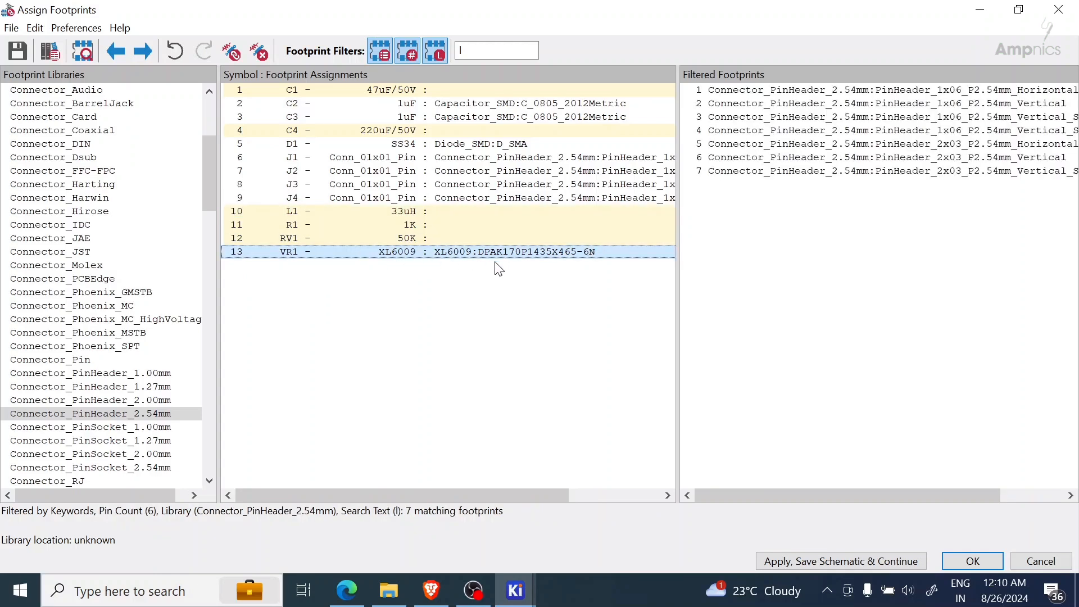
{"action": "left_click", "coordinate": [76, 29]}
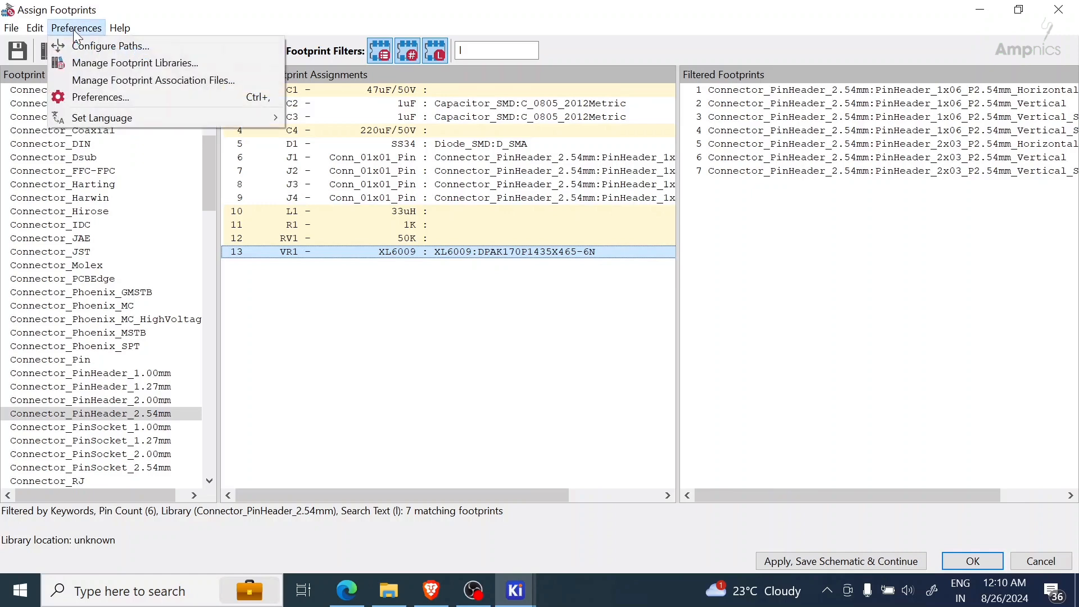
{"action": "left_click", "coordinate": [116, 63]}
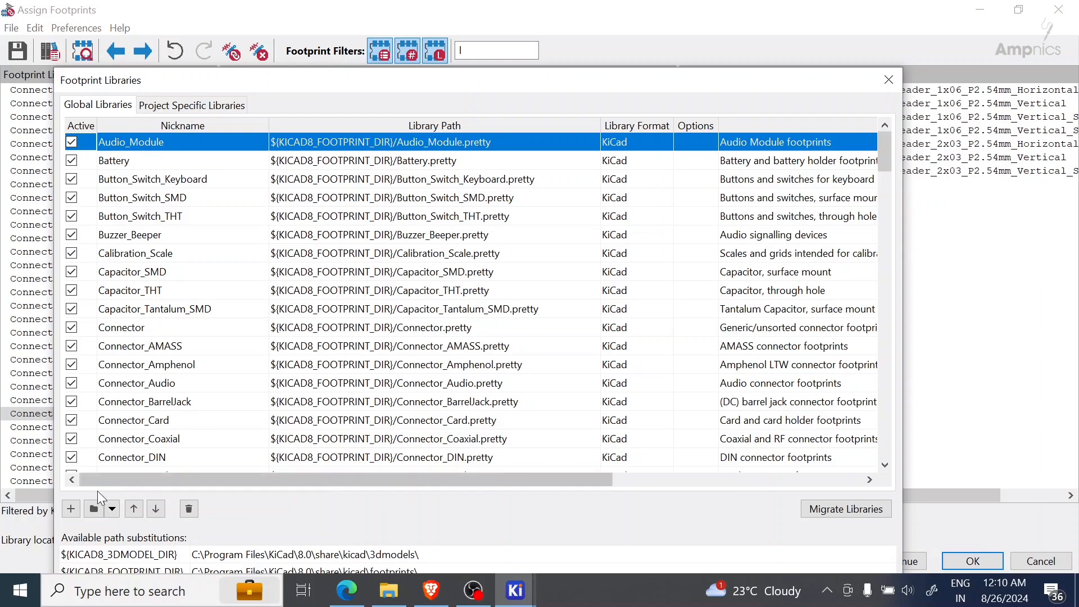
{"action": "left_click", "coordinate": [101, 514]}
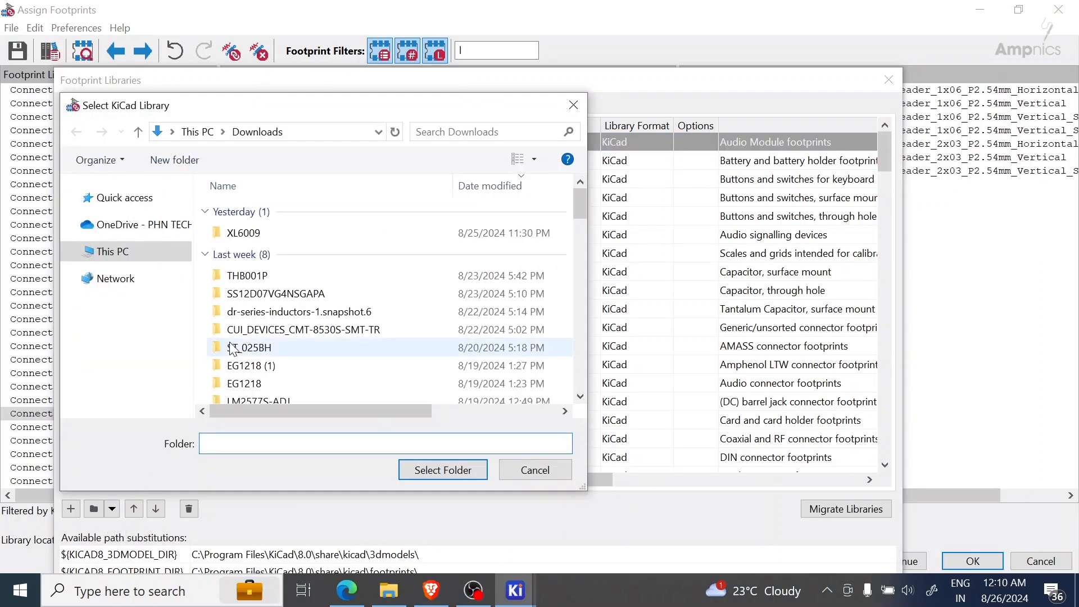
{"action": "double_click", "coordinate": [268, 234]}
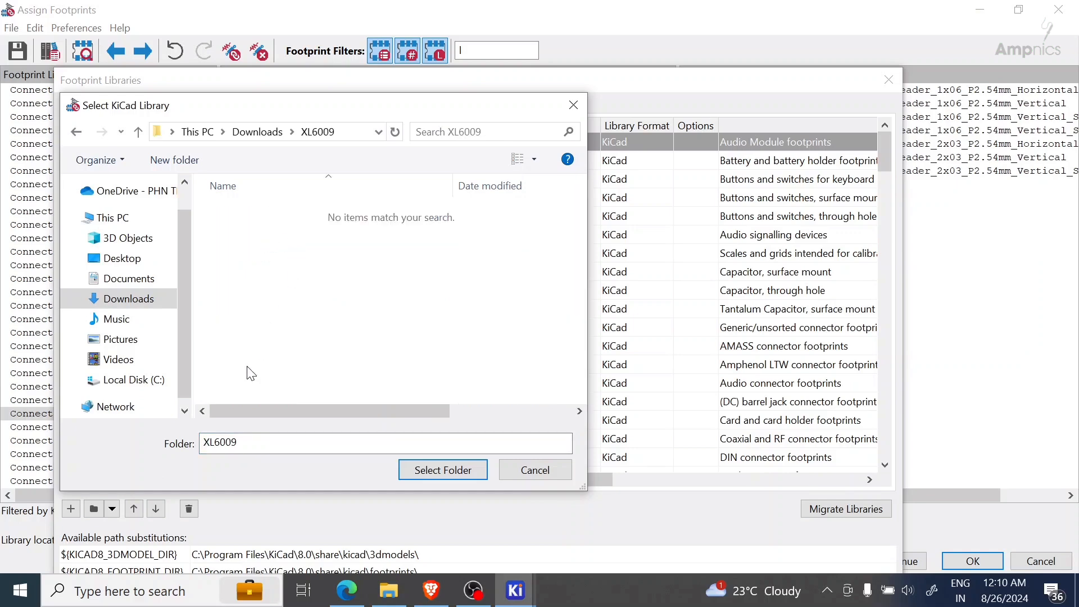
{"action": "left_click", "coordinate": [440, 475]}
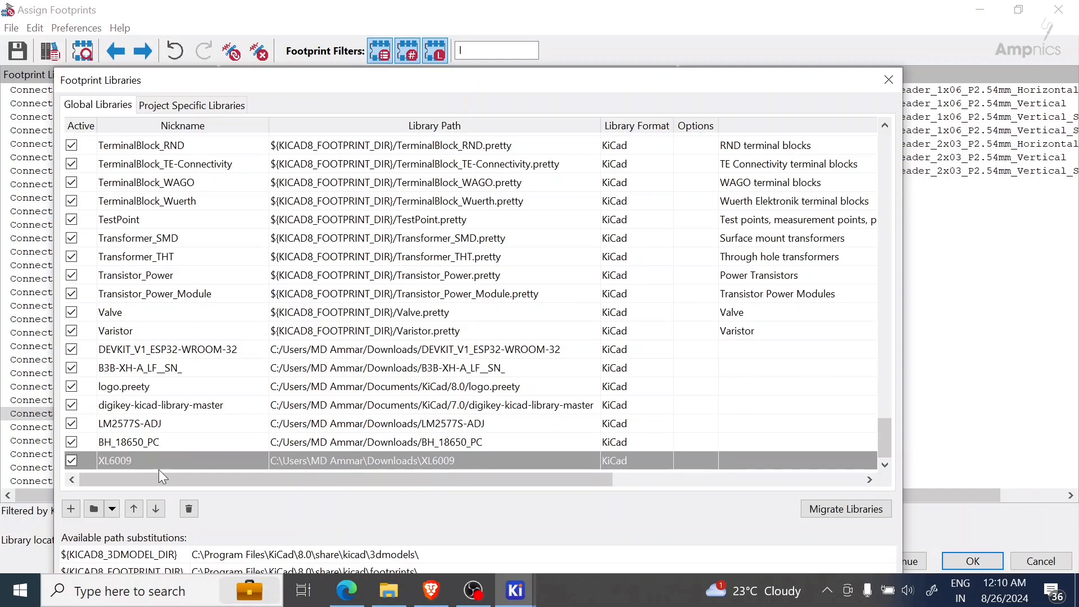
{"action": "left_click_drag", "start_coordinate": [780, 90], "coordinate": [780, 40]}
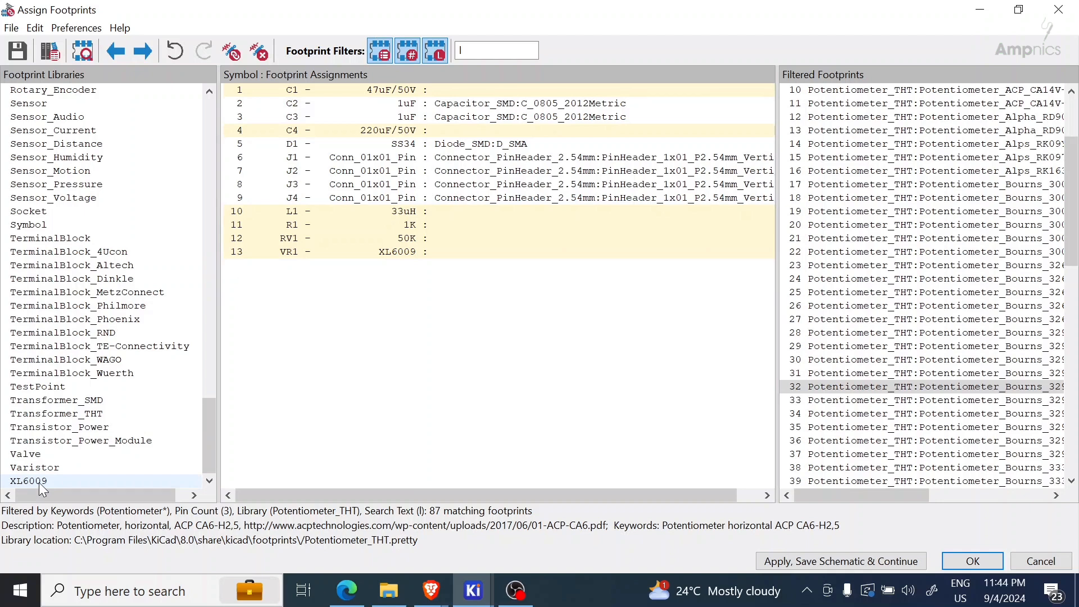
Assign the XL6009:XL6009 footprint from the XL6009 library to the regulator VR1
{"action": "left_click", "coordinate": [39, 482]}
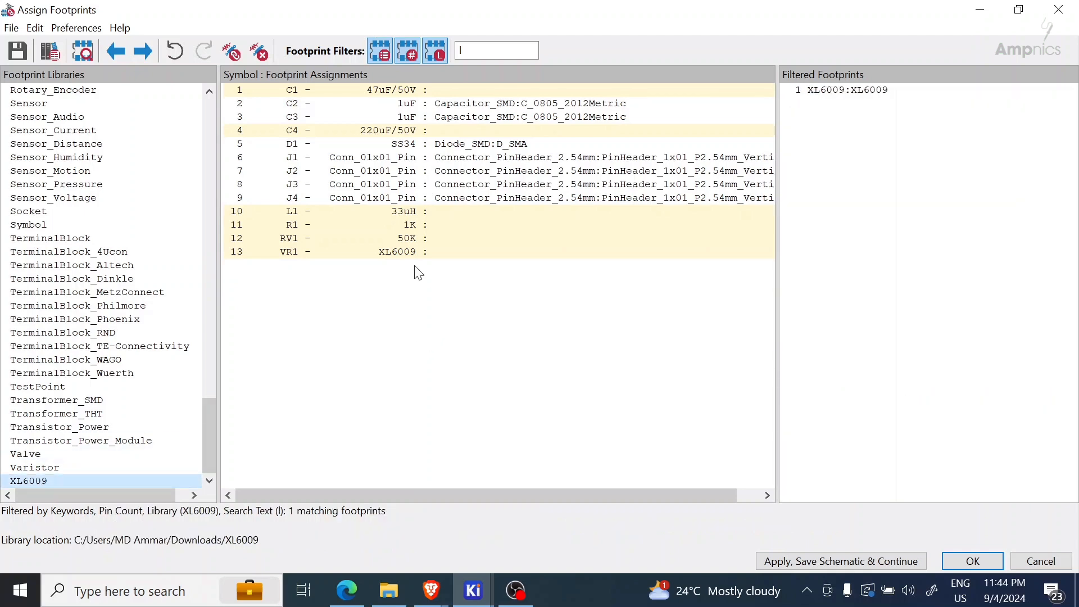
{"action": "left_click", "coordinate": [850, 92]}
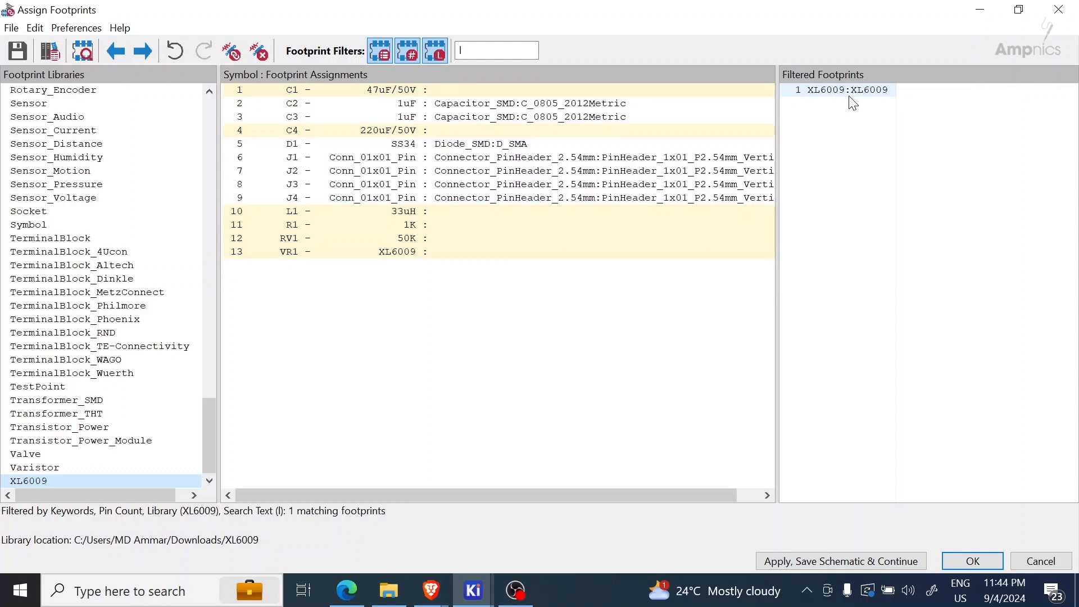
{"action": "left_click", "coordinate": [388, 258]}
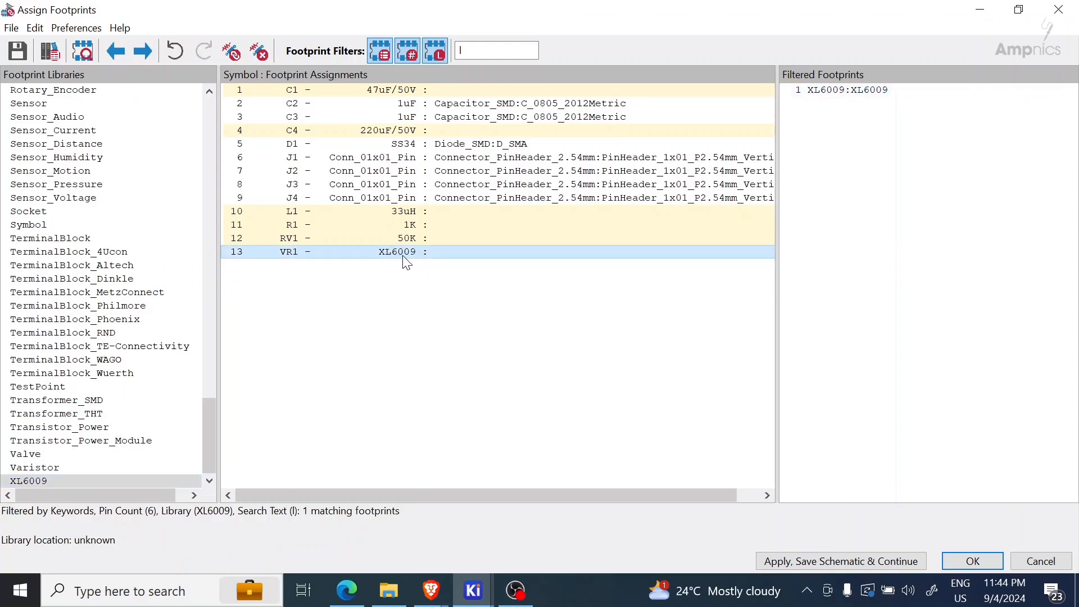
{"action": "double_click", "coordinate": [820, 91]}
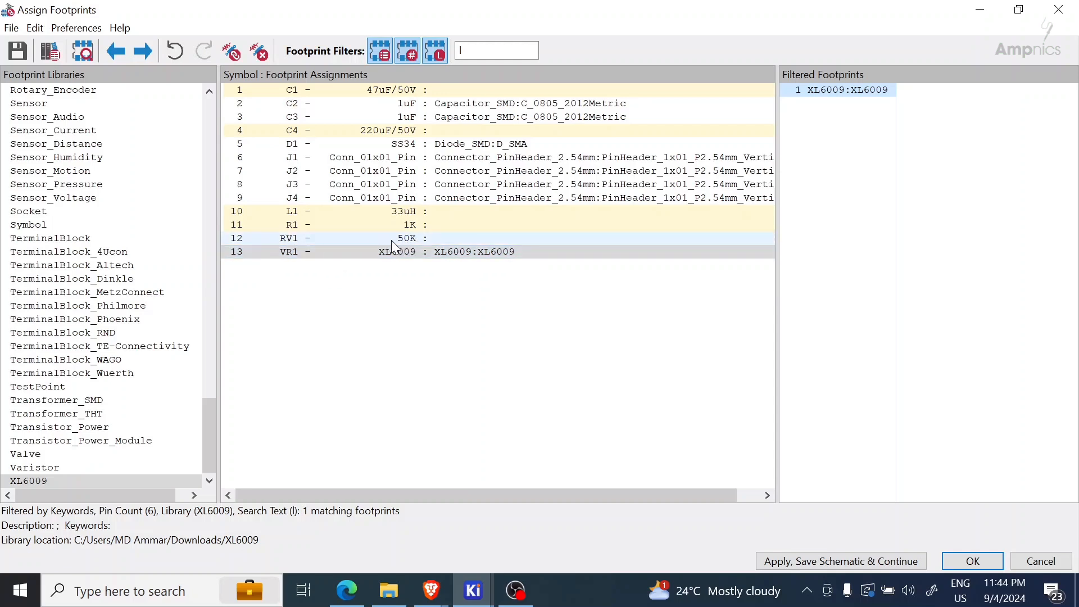
Preview the Potentiometer_Bourns_3296W_Vertical footprint from the Potentiometer_THT library and assign it to the 50K potentiometer RV1
{"action": "left_click", "coordinate": [295, 241]}
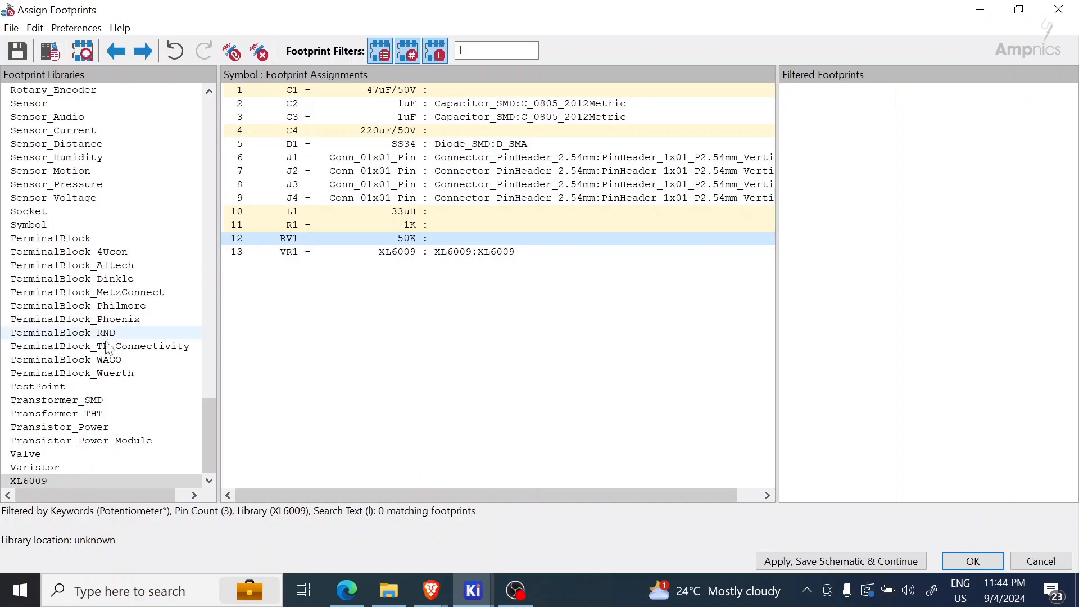
{"action": "scroll", "coordinate": [73, 307], "scroll_direction": "up", "scroll_amount": 11}
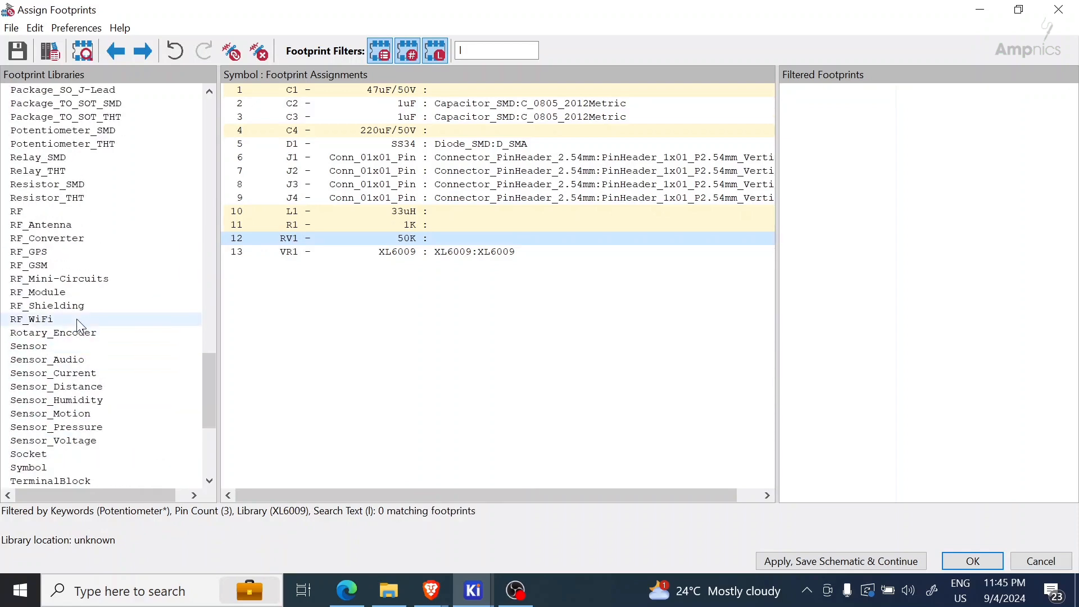
{"action": "scroll", "coordinate": [78, 286], "scroll_direction": "up", "scroll_amount": 2}
{"action": "scroll", "coordinate": [62, 320], "scroll_direction": "down", "scroll_amount": 2}
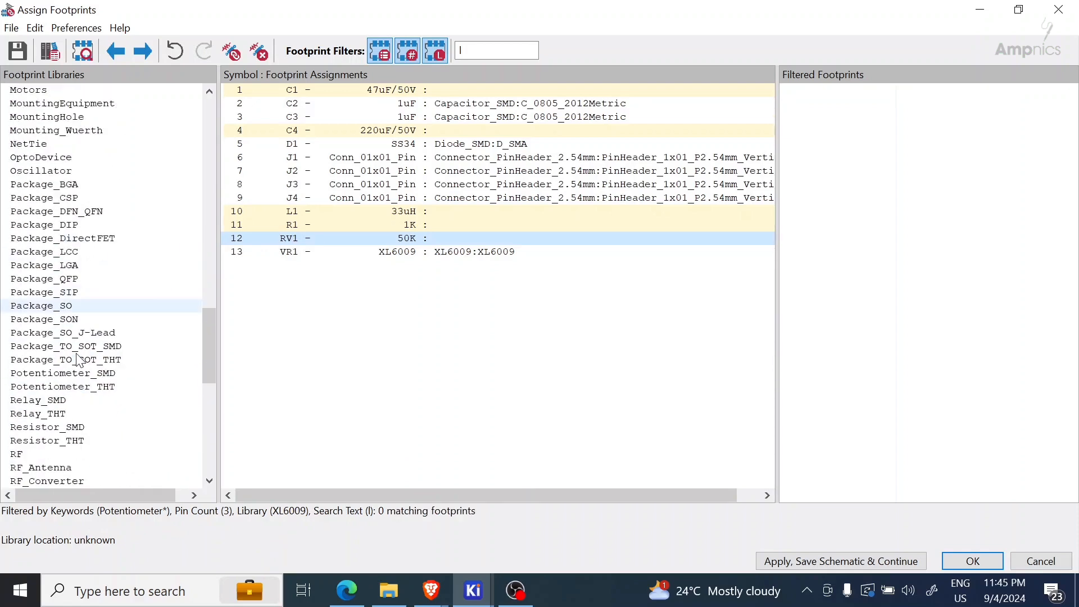
{"action": "left_click", "coordinate": [40, 346]}
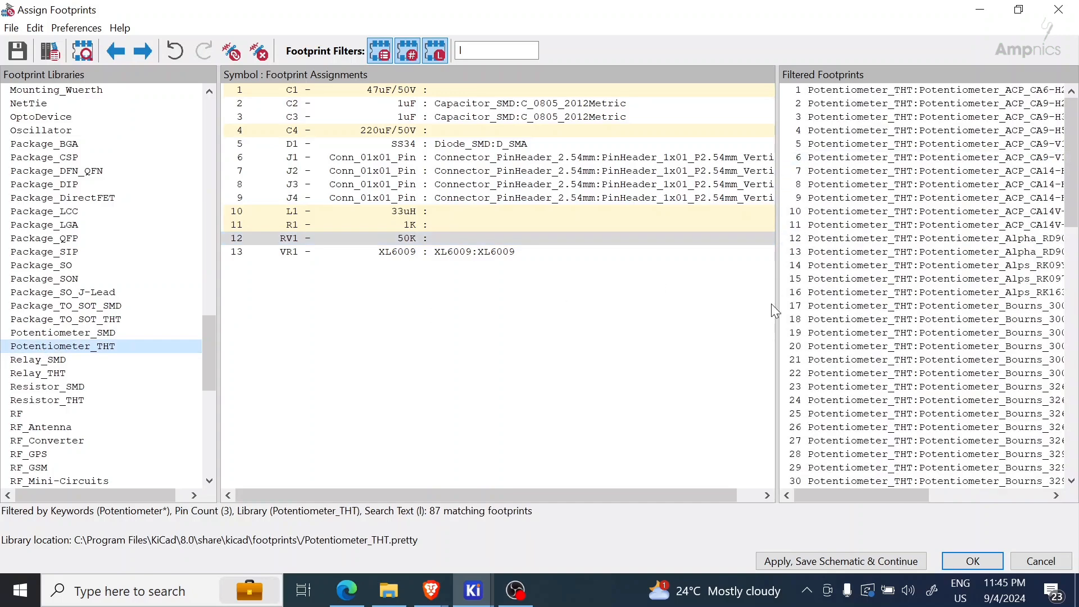
{"action": "left_click_drag", "start_coordinate": [776, 301], "coordinate": [714, 304]}
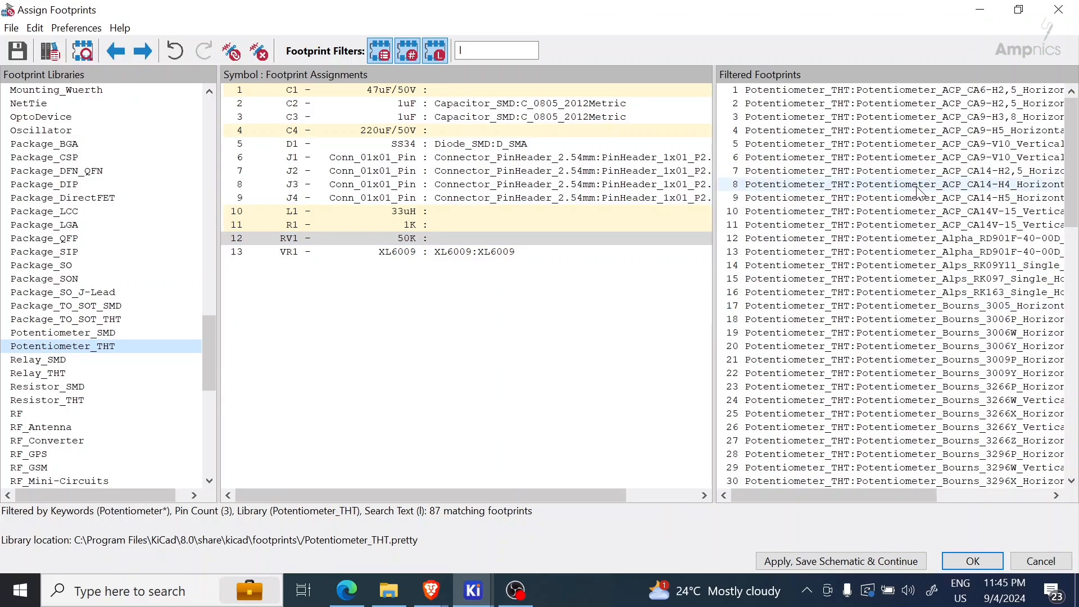
{"action": "scroll", "coordinate": [903, 205], "scroll_direction": "down", "scroll_amount": 1}
{"action": "scroll", "coordinate": [903, 205], "scroll_direction": "down", "scroll_amount": 2}
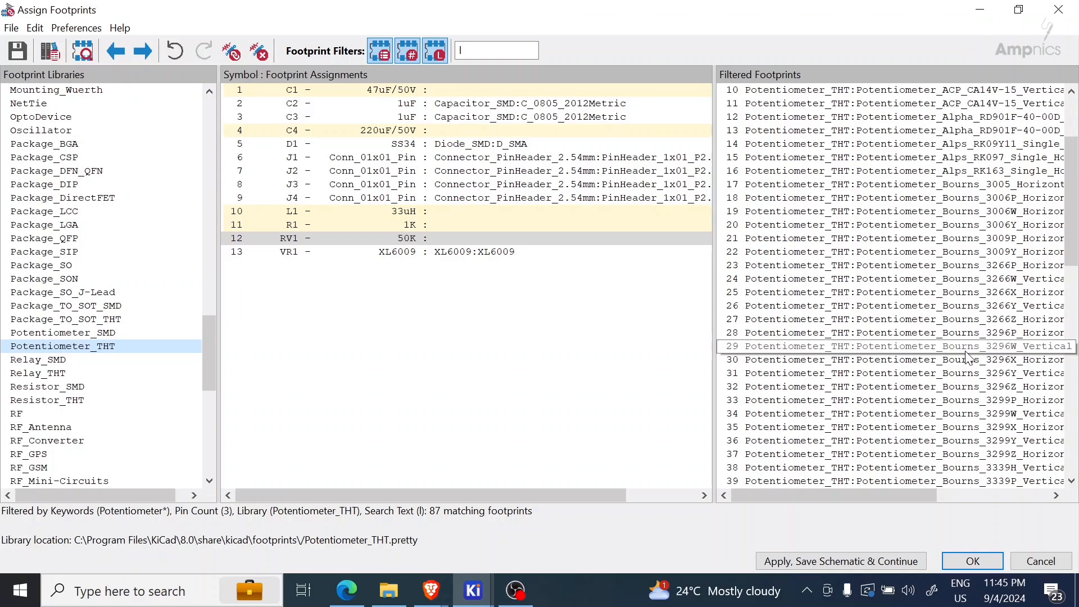
{"action": "left_click", "coordinate": [944, 348]}
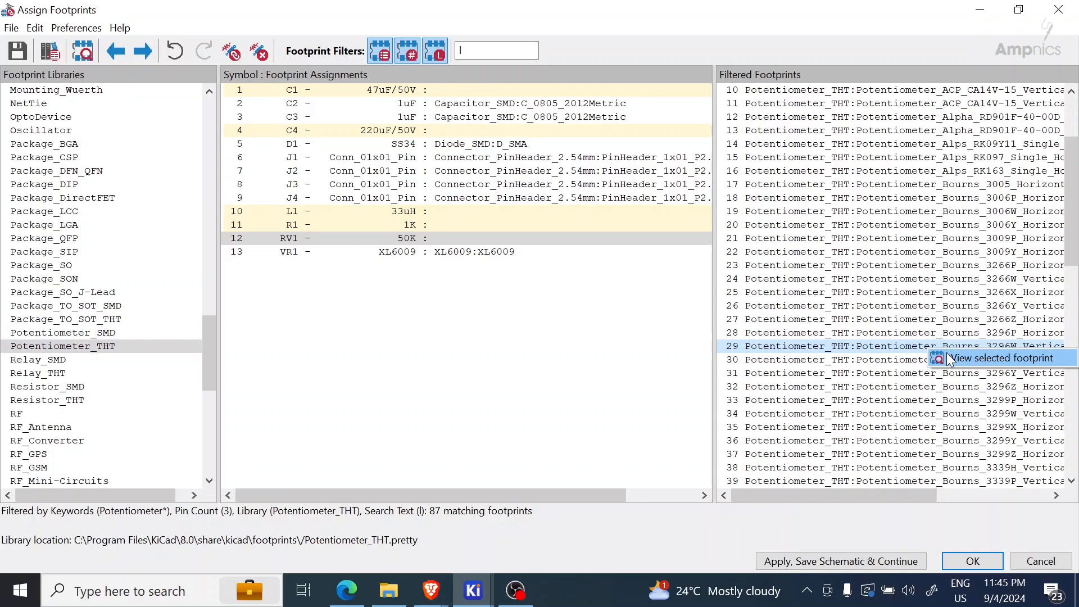
{"action": "left_click", "coordinate": [950, 359]}
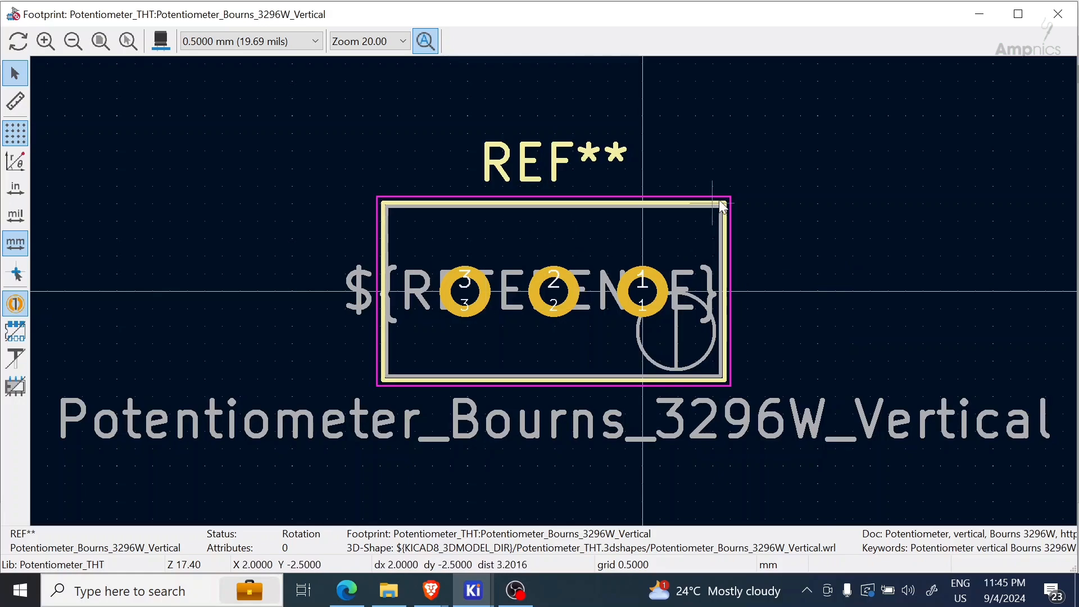
{"action": "left_click", "coordinate": [1059, 15]}
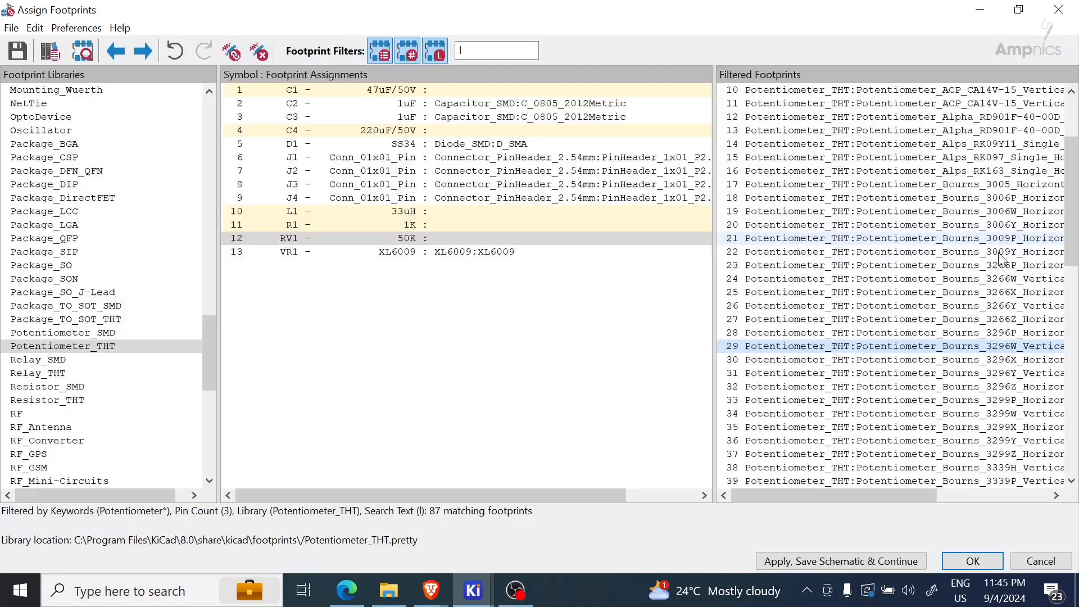
{"action": "double_click", "coordinate": [880, 350]}
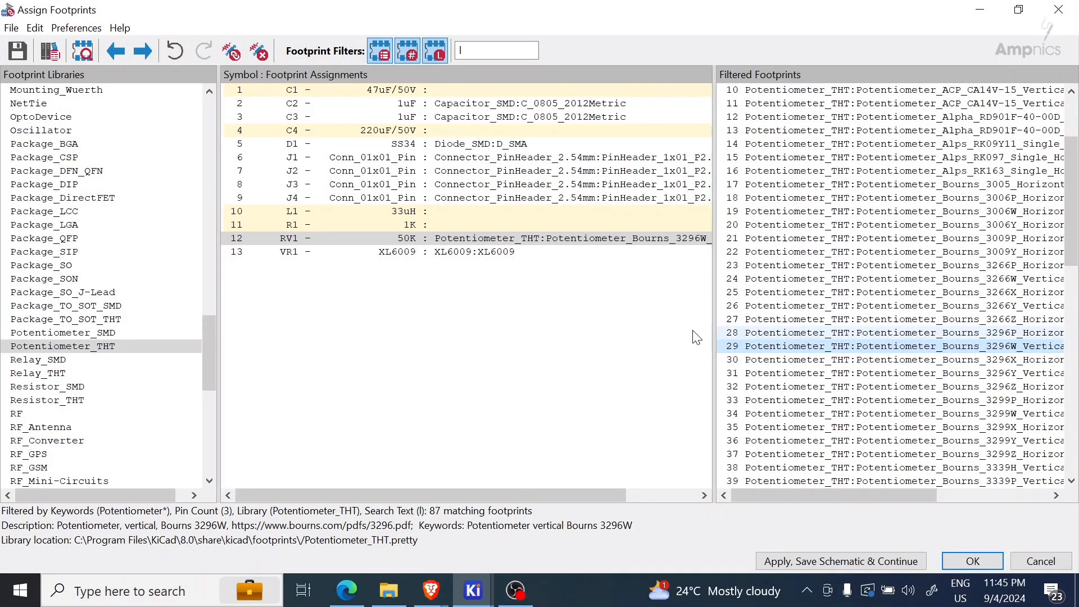
Assign the R_1206_3216Metric footprint from the Resistor_SMD library to the 1K resistor R1
{"action": "left_click", "coordinate": [390, 228]}
{"action": "scroll", "coordinate": [96, 203], "scroll_direction": "up", "scroll_amount": 15}
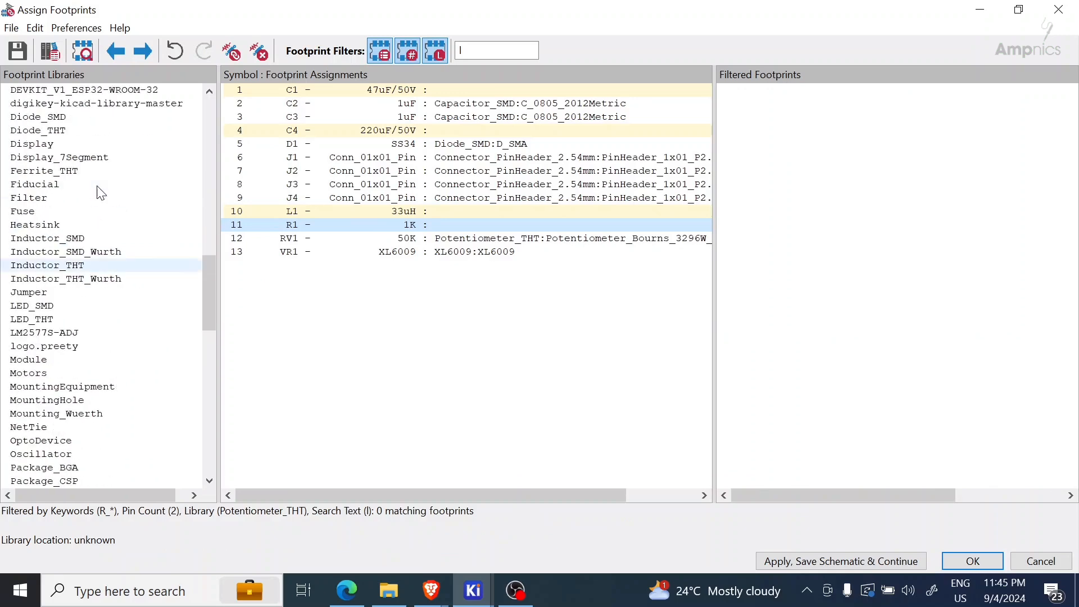
{"action": "scroll", "coordinate": [100, 193], "scroll_direction": "up", "scroll_amount": 15}
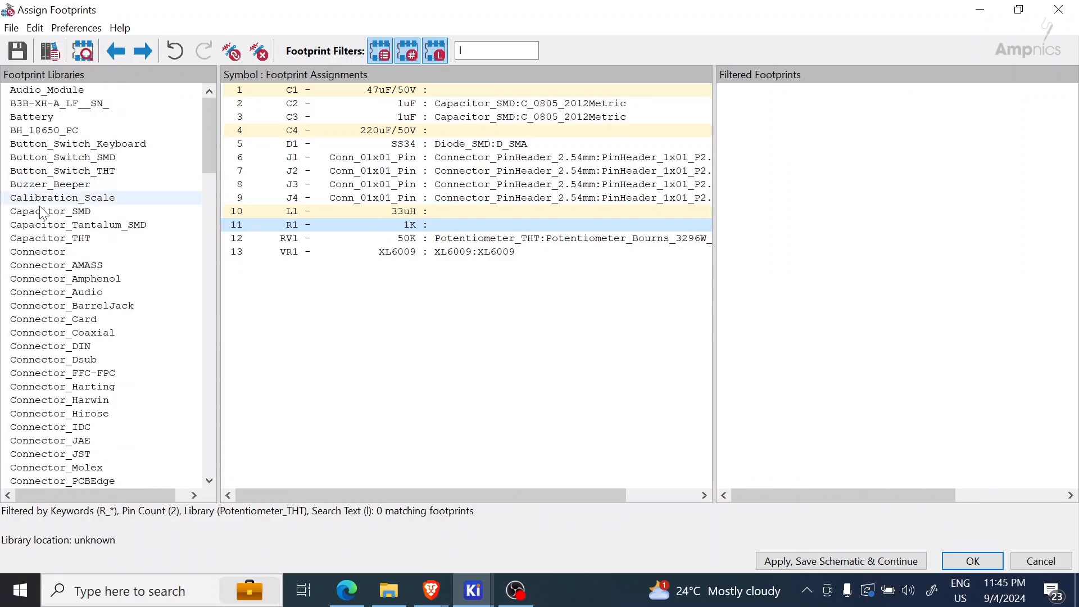
{"action": "scroll", "coordinate": [54, 174], "scroll_direction": "down", "scroll_amount": 17}
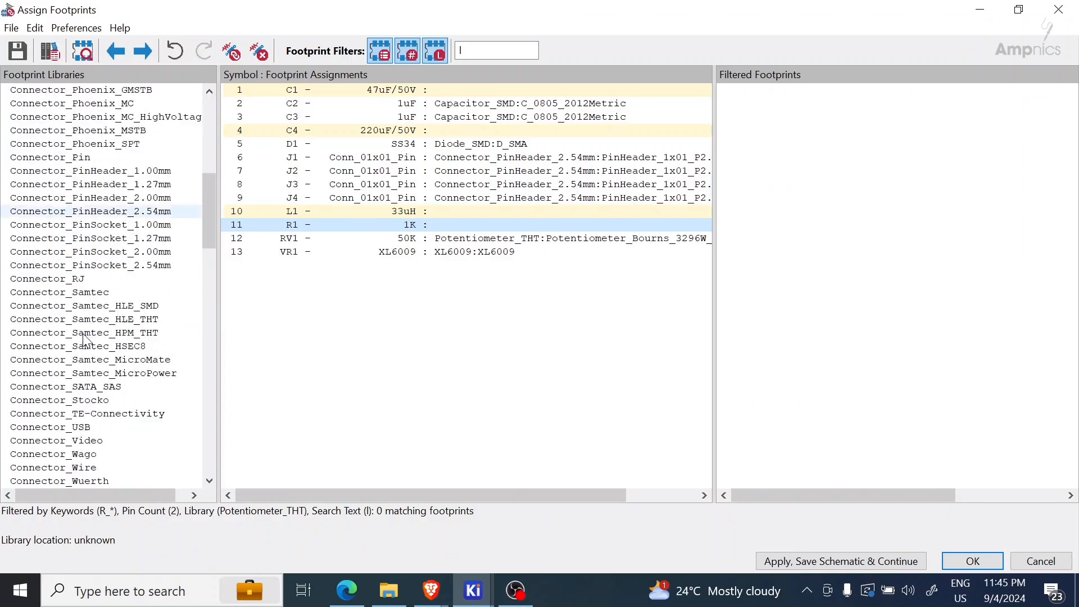
{"action": "scroll", "coordinate": [85, 354], "scroll_direction": "down", "scroll_amount": 10}
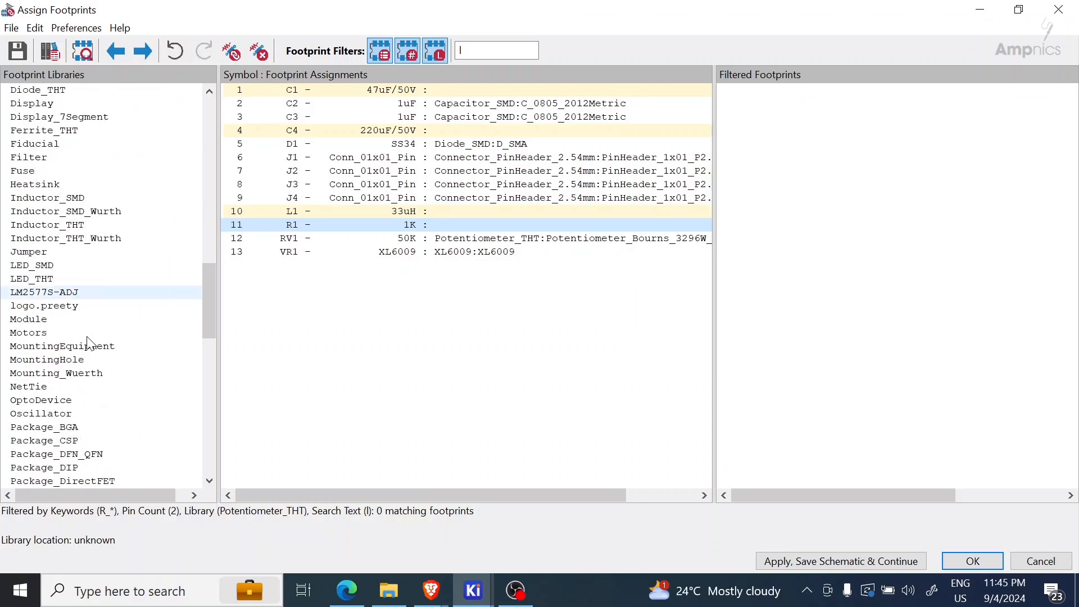
{"action": "scroll", "coordinate": [82, 354], "scroll_direction": "down", "scroll_amount": 5}
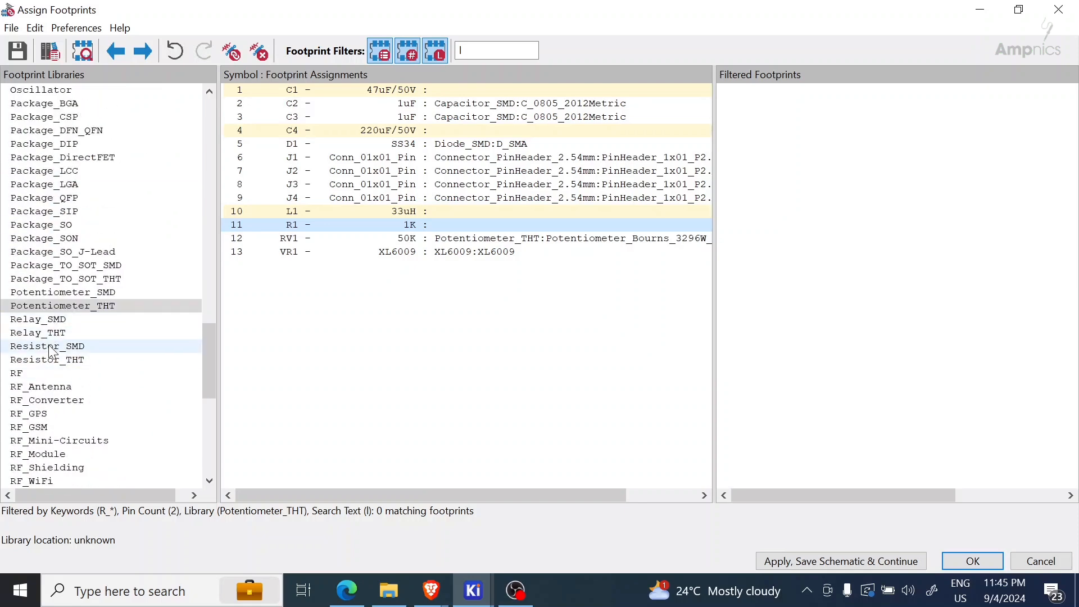
{"action": "left_click", "coordinate": [53, 349]}
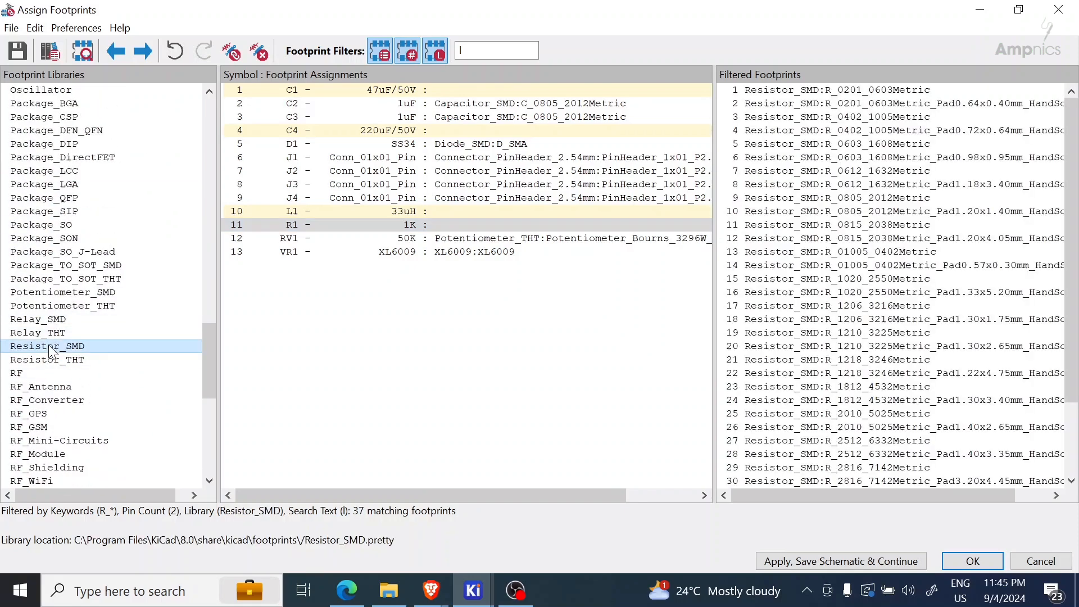
{"action": "double_click", "coordinate": [840, 308]}
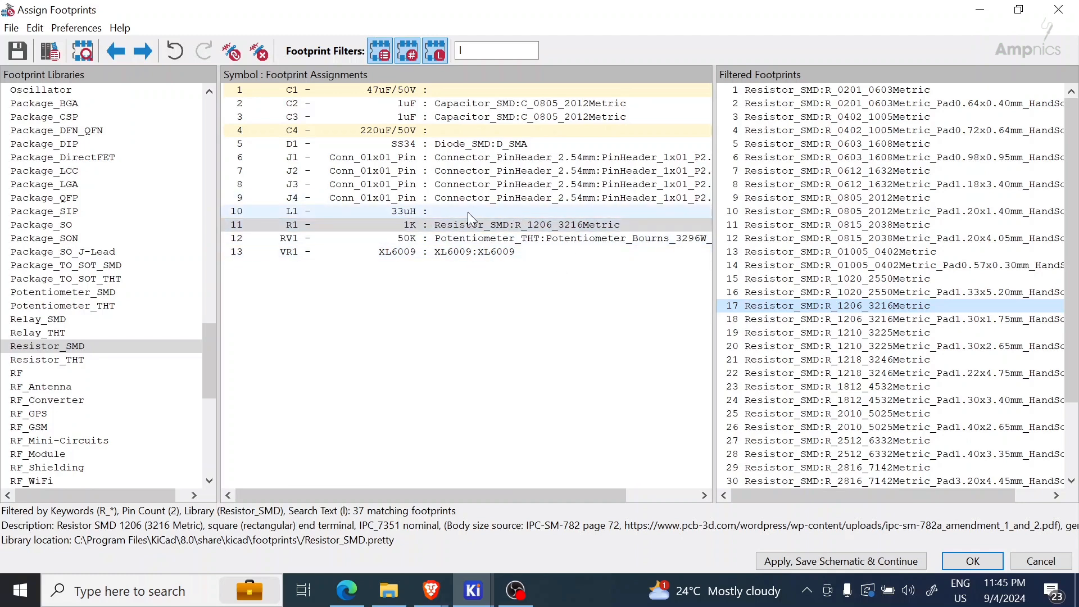
Select capacitors C1 and C4 together and list the footprints of the Capacitor_THT library for them
{"action": "left_click", "coordinate": [403, 95]}
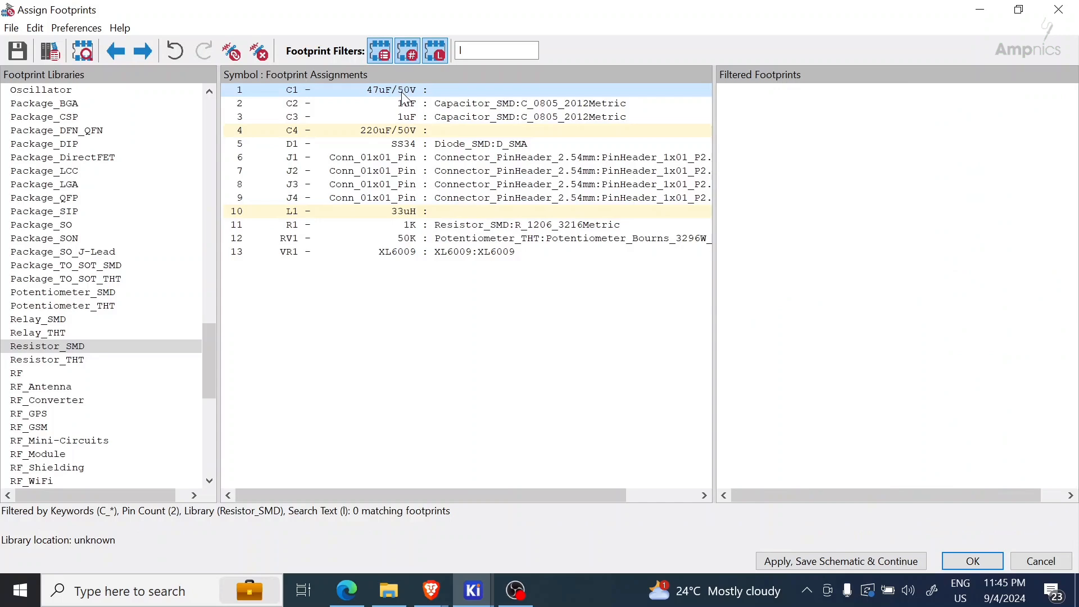
{"action": "left_click", "coordinate": [415, 133]}
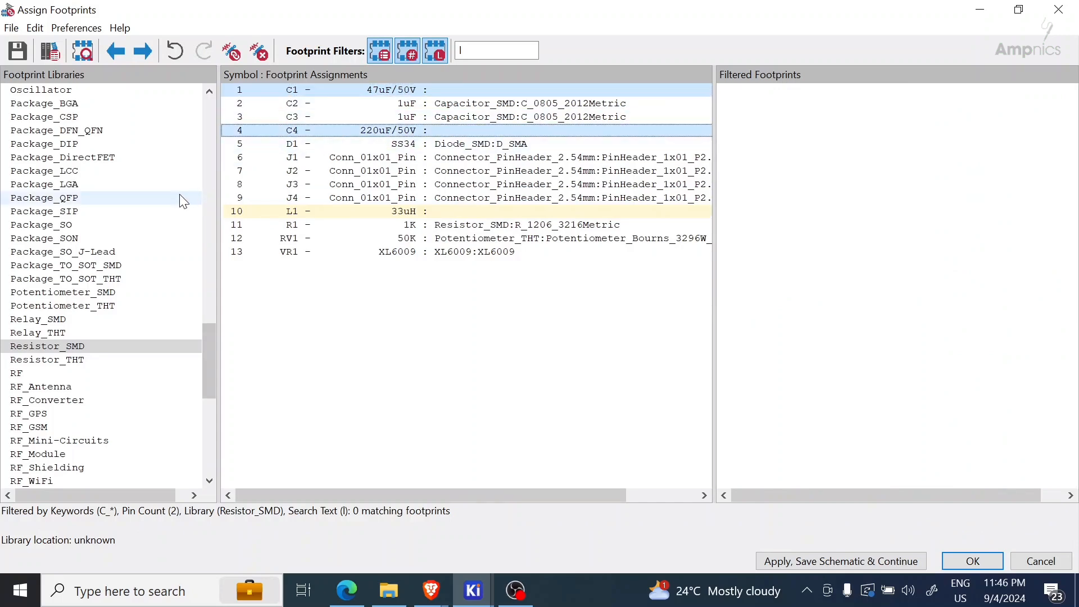
{"action": "scroll", "coordinate": [106, 225], "scroll_direction": "up", "scroll_amount": 20}
{"action": "scroll", "coordinate": [113, 168], "scroll_direction": "up", "scroll_amount": 10}
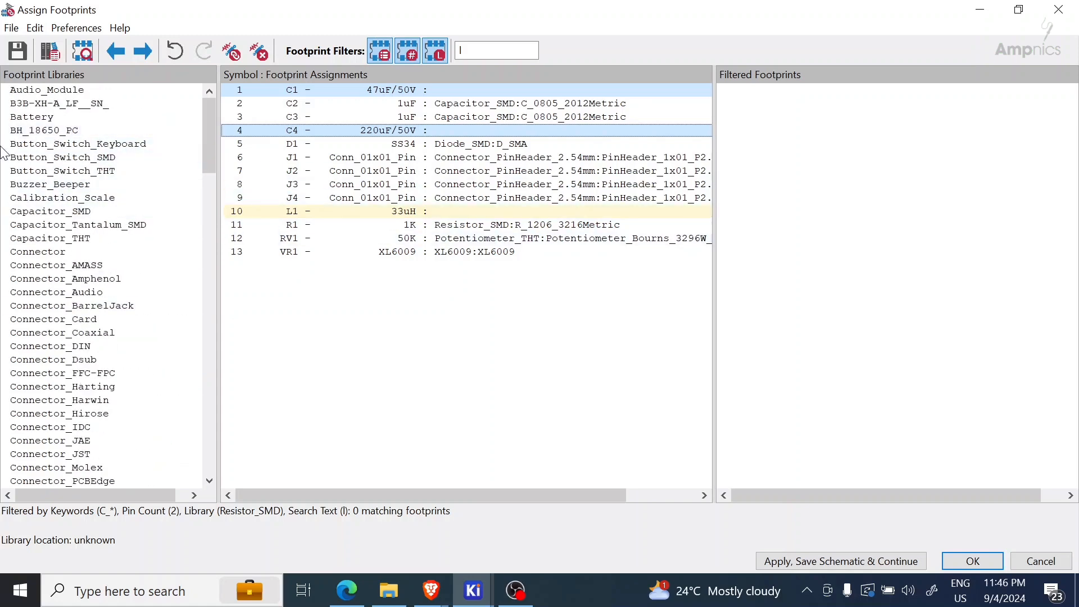
{"action": "scroll", "coordinate": [97, 216], "scroll_direction": "down", "scroll_amount": 1}
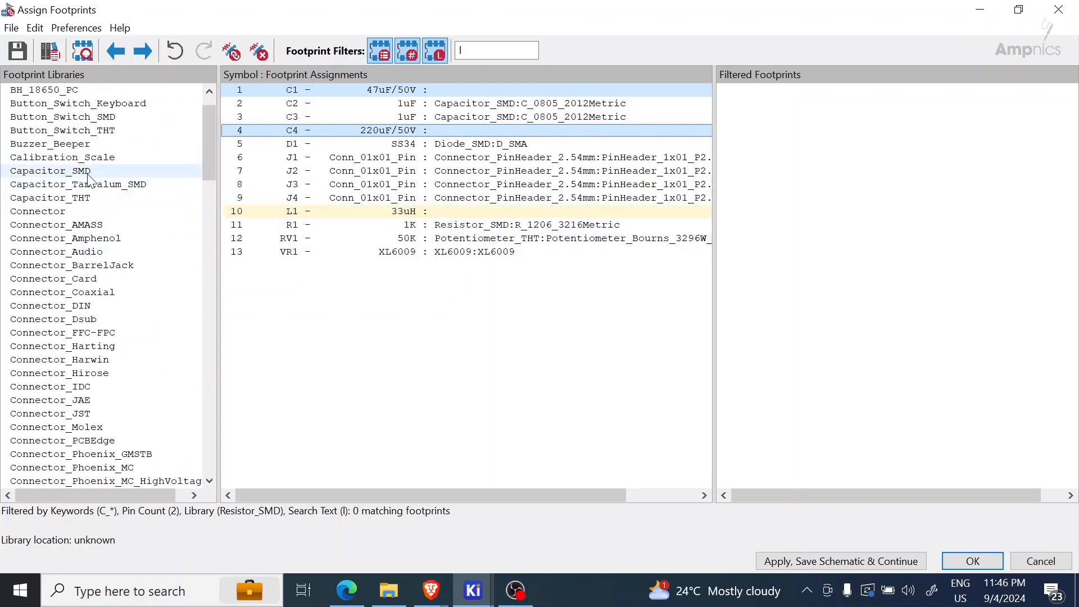
{"action": "left_click", "coordinate": [75, 201]}
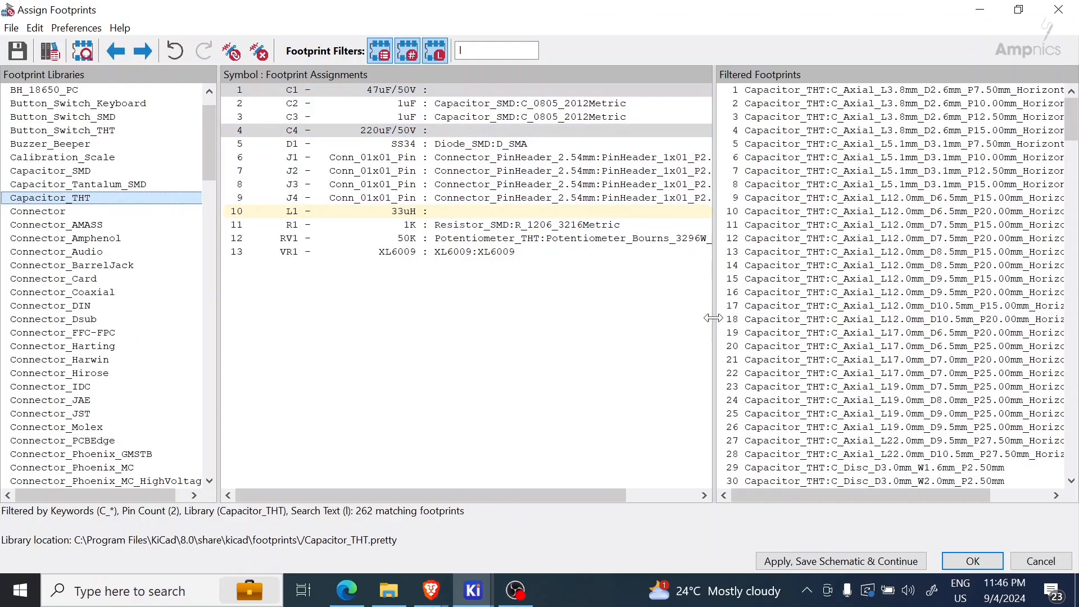
Examine the C_Radial_D8.0mm_H7.0mm_P3.50mm capacitor footprint and its 3D model
{"action": "left_click_drag", "start_coordinate": [713, 318], "coordinate": [669, 318]}
{"action": "scroll", "coordinate": [762, 259], "scroll_direction": "down", "scroll_amount": 2}
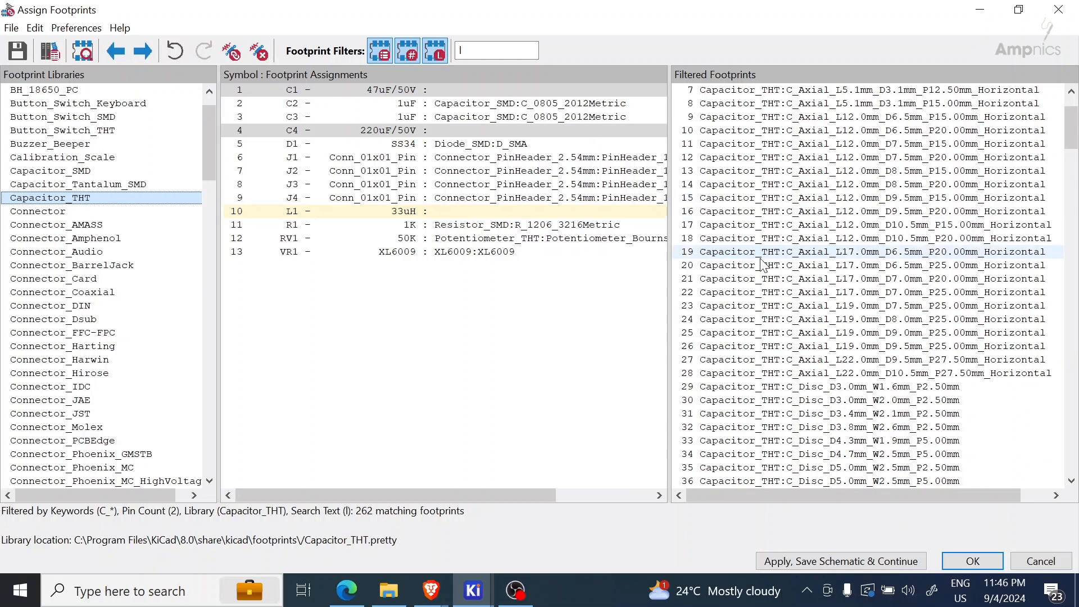
{"action": "scroll", "coordinate": [762, 264], "scroll_direction": "down", "scroll_amount": 7}
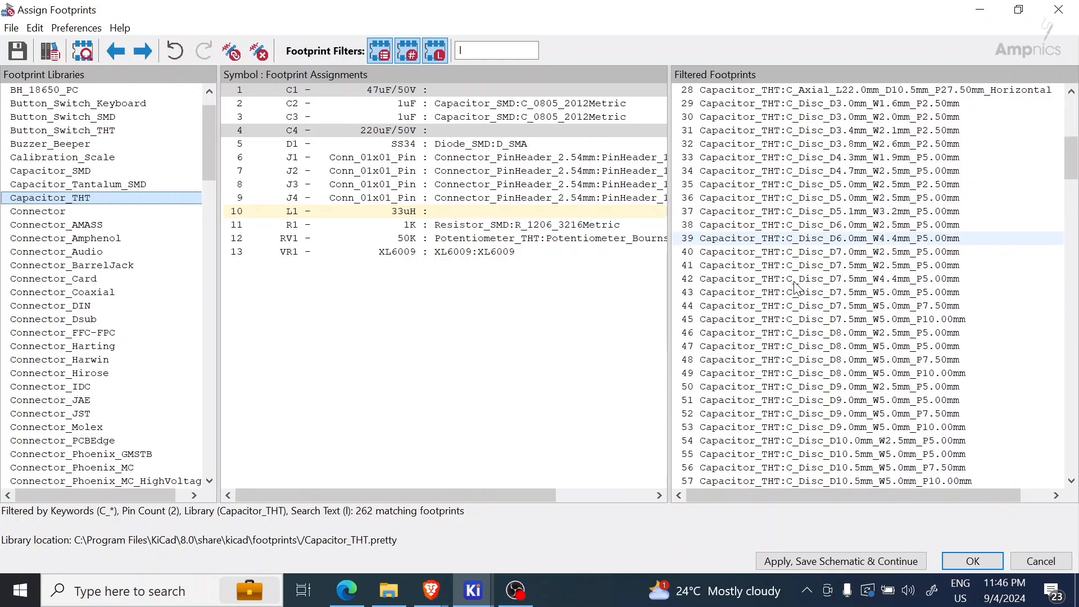
{"action": "scroll", "coordinate": [796, 315], "scroll_direction": "up", "scroll_amount": 2}
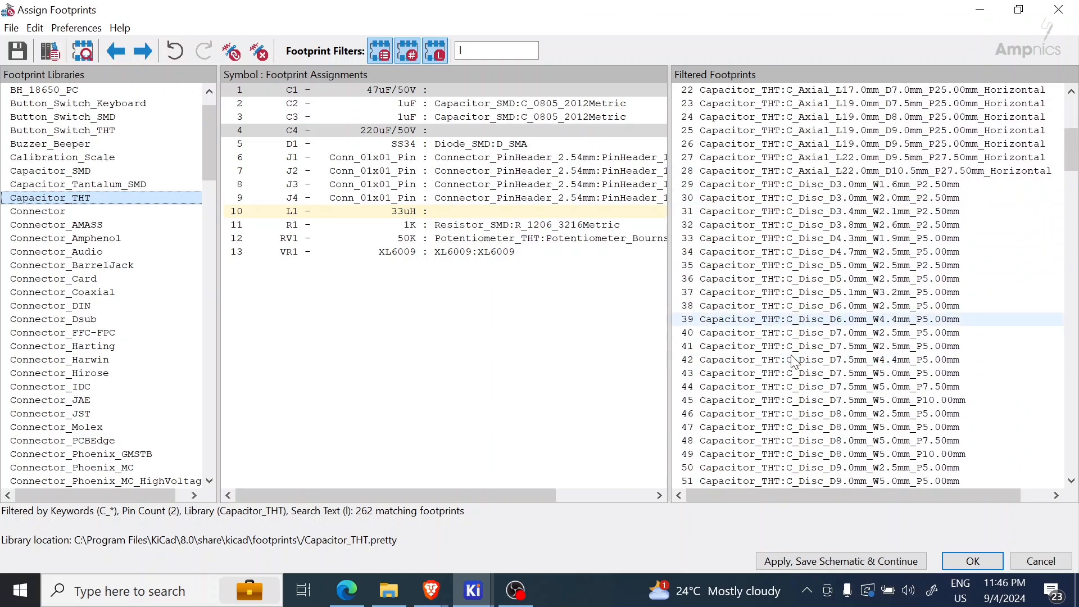
{"action": "scroll", "coordinate": [794, 362], "scroll_direction": "down", "scroll_amount": 11}
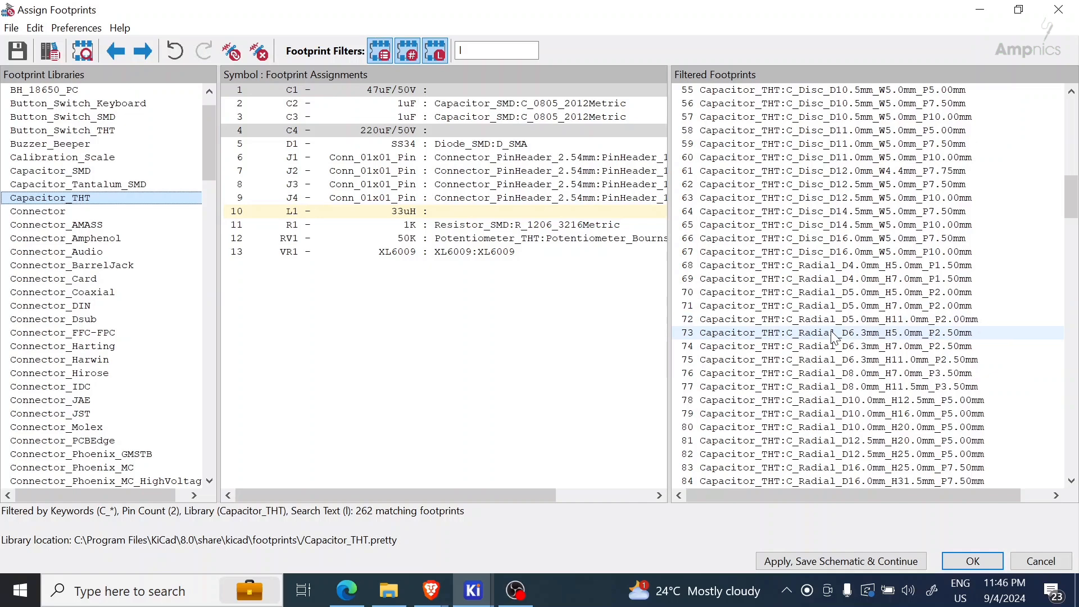
{"action": "right_click", "coordinate": [830, 377]}
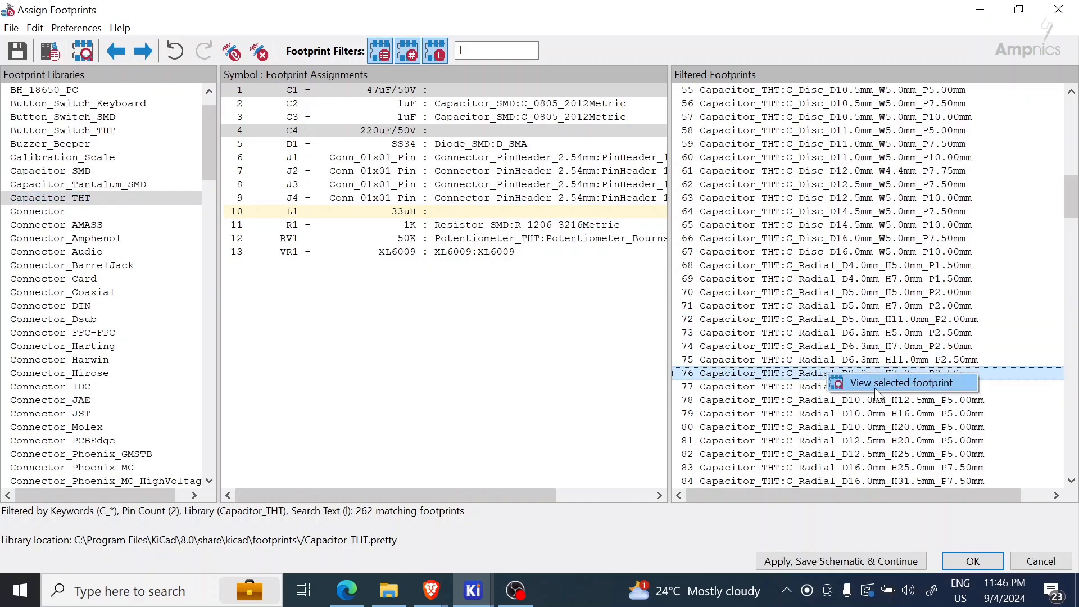
{"action": "left_click", "coordinate": [875, 381]}
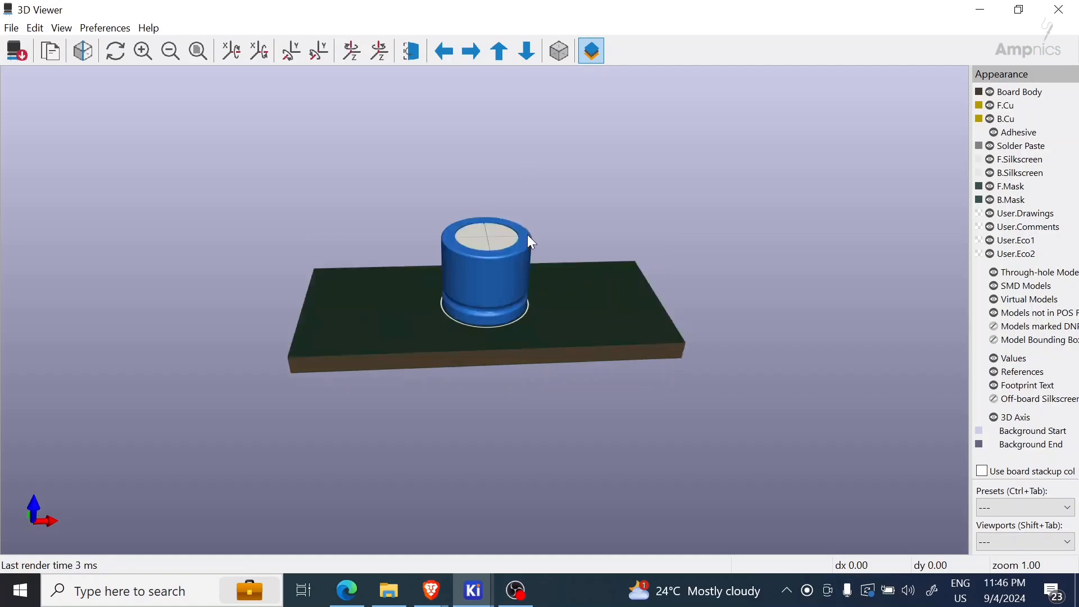
{"action": "left_click_drag", "start_coordinate": [527, 234], "coordinate": [578, 265]}
{"action": "key", "text": "alt+Tab"}
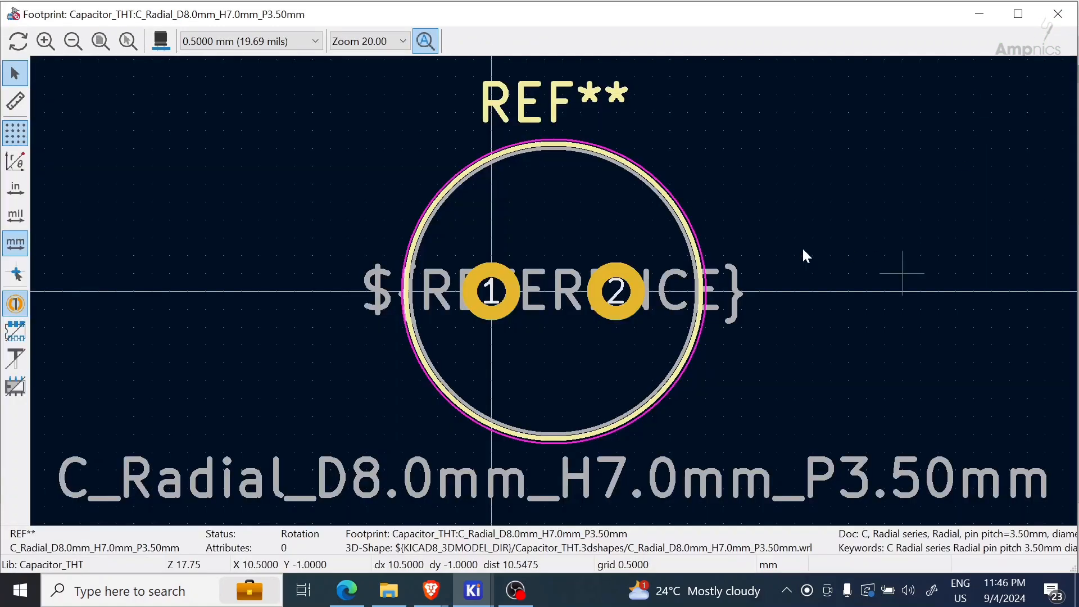
{"action": "left_click", "coordinate": [1059, 14]}
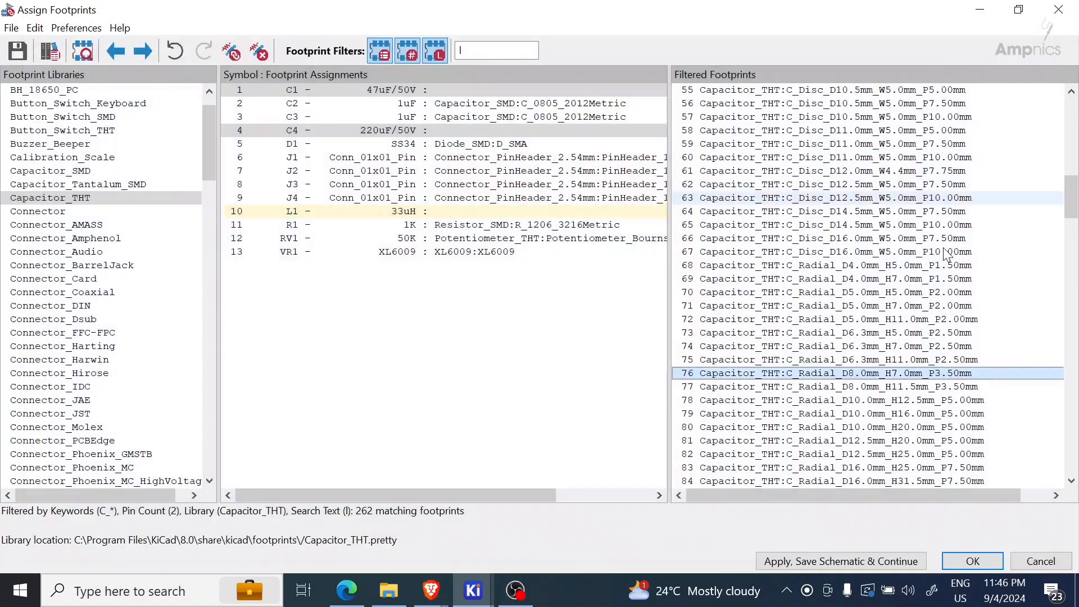
Assign Capacitor_THT:C_Radial_D6.3mm_H11.0mm_P2.50mm to both electrolytic capacitors, C1 and C4
{"action": "left_click", "coordinate": [793, 360]}
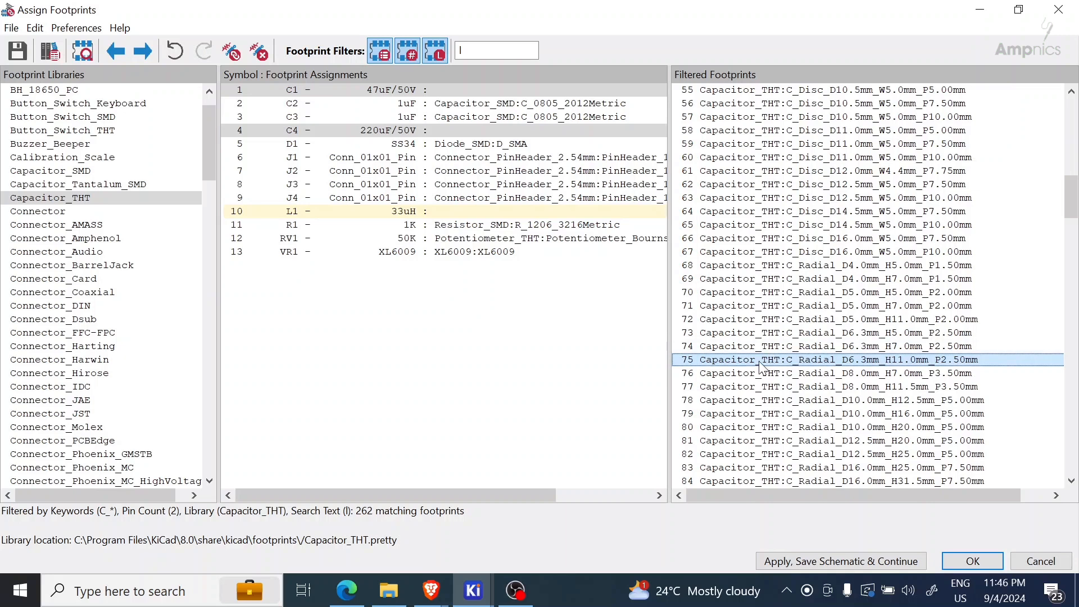
{"action": "double_click", "coordinate": [761, 360]}
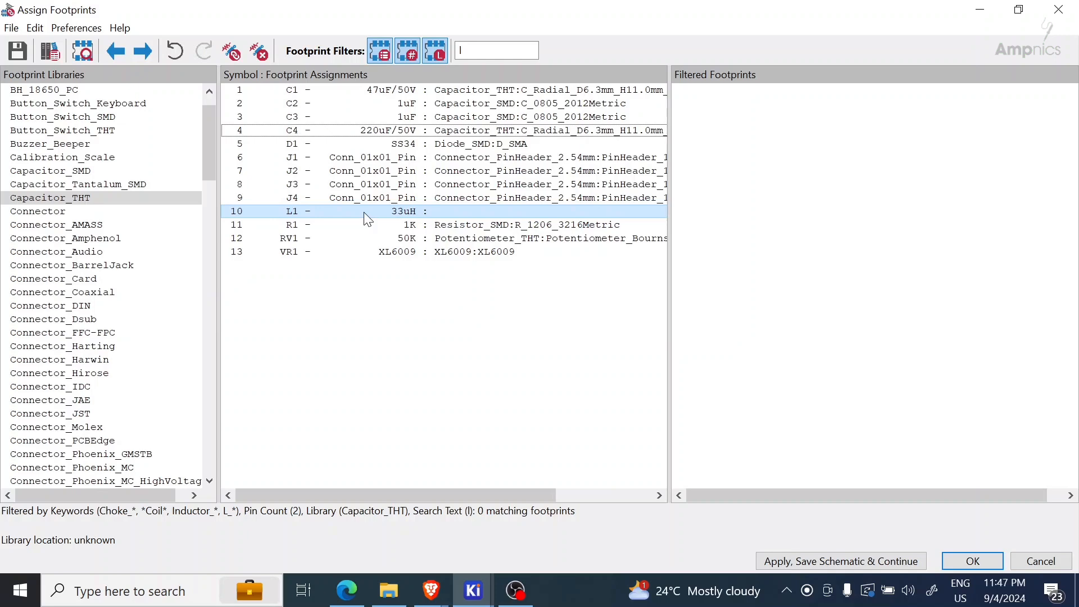
Assign the Inductor_SMD:L_12x12mm_H8mm footprint to the 33uH inductor L1 and accept all footprint assignments
{"action": "scroll", "coordinate": [109, 228], "scroll_direction": "down", "scroll_amount": 15}
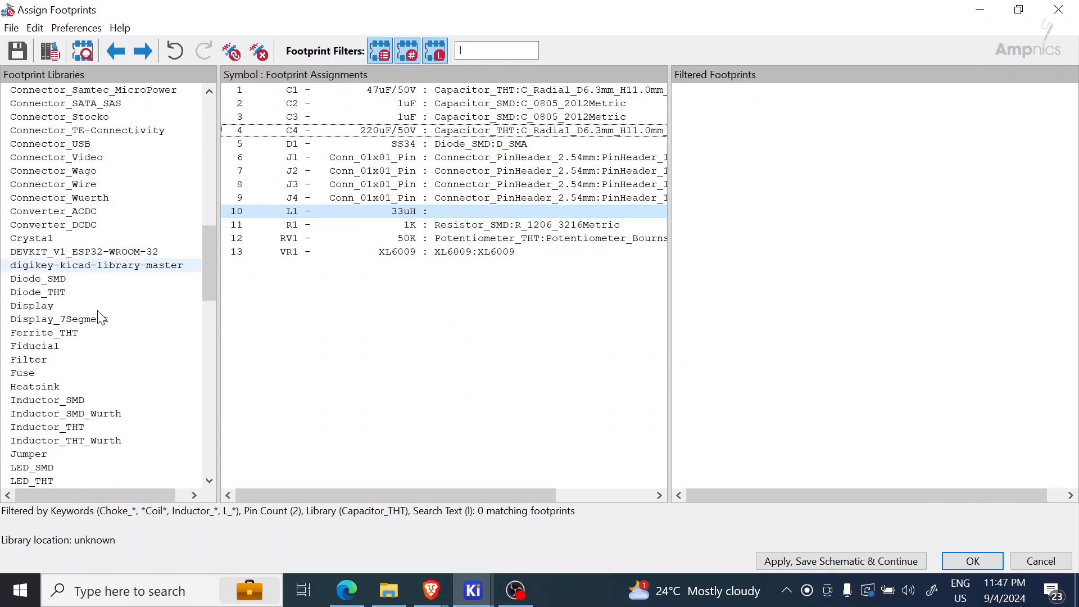
{"action": "scroll", "coordinate": [75, 318], "scroll_direction": "down", "scroll_amount": 4}
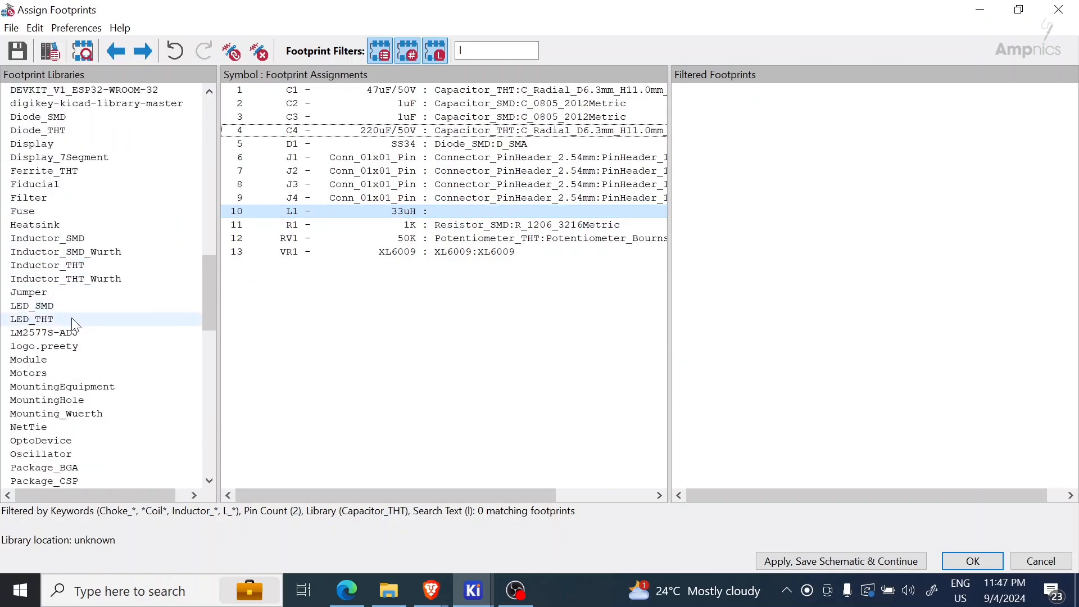
{"action": "left_click", "coordinate": [63, 239]}
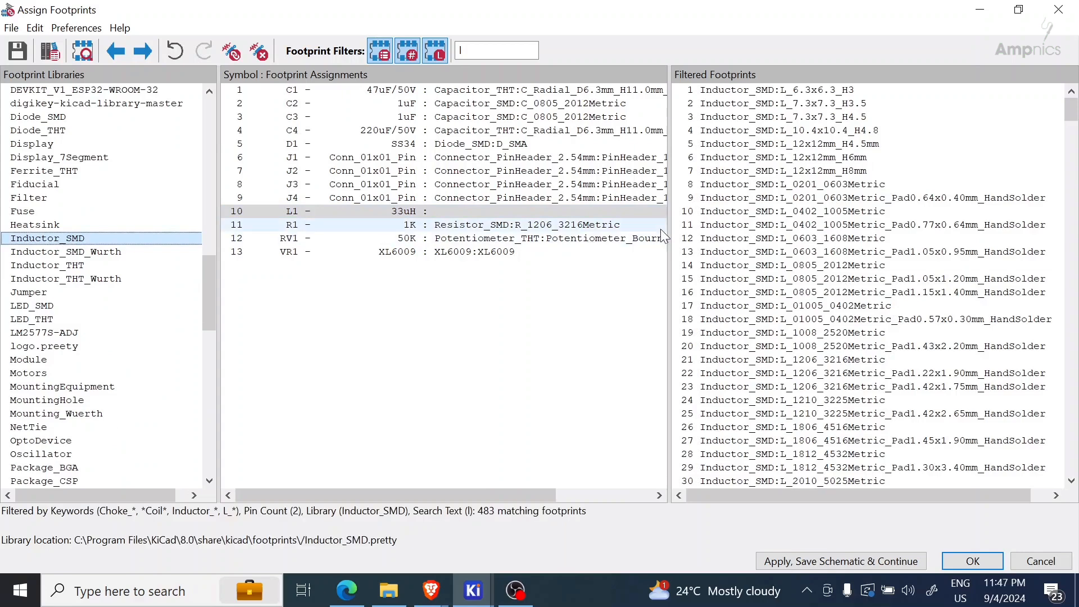
{"action": "scroll", "coordinate": [792, 438], "scroll_direction": "down", "scroll_amount": 8}
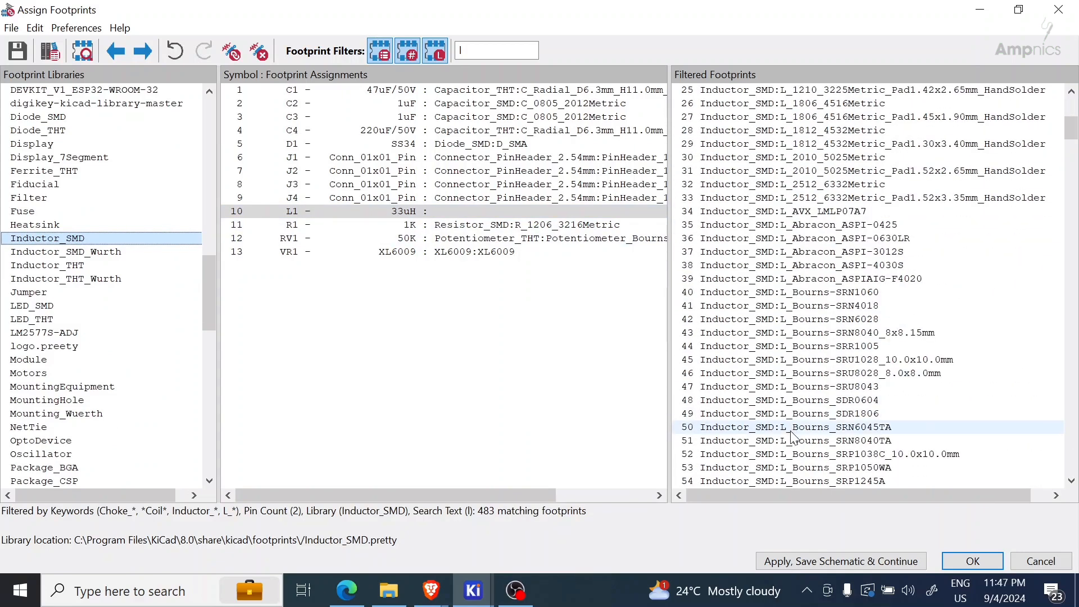
{"action": "scroll", "coordinate": [795, 337], "scroll_direction": "up", "scroll_amount": 8}
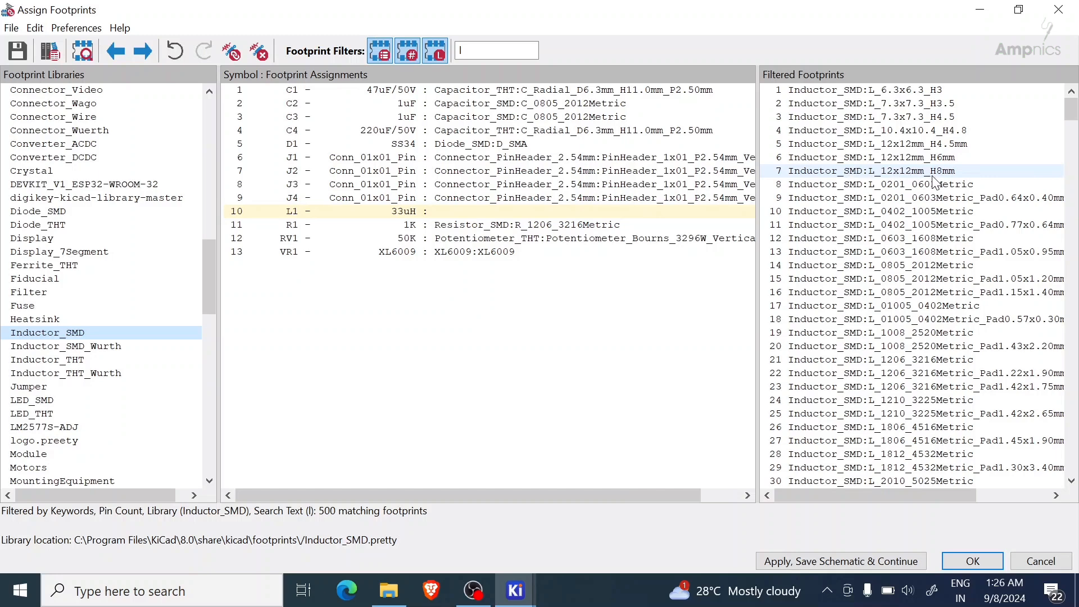
{"action": "left_click", "coordinate": [869, 175]}
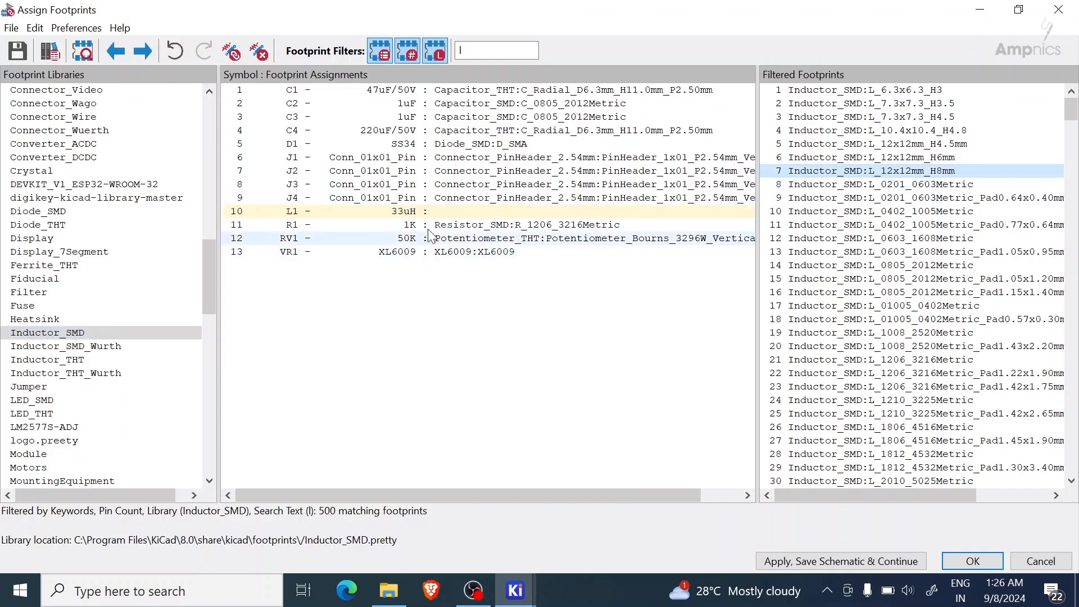
{"action": "left_click", "coordinate": [438, 214]}
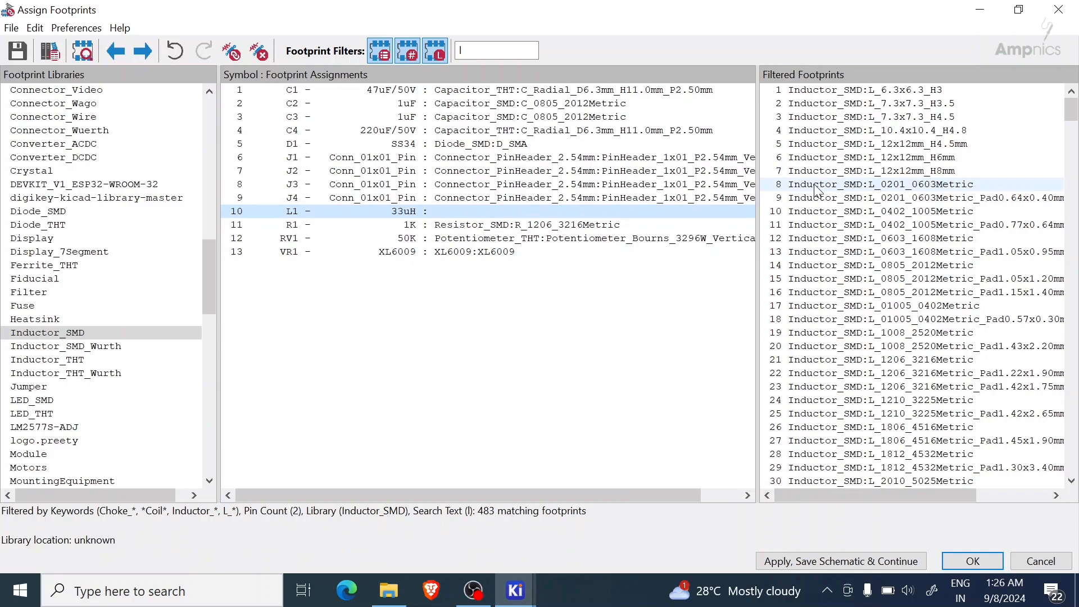
{"action": "double_click", "coordinate": [818, 171]}
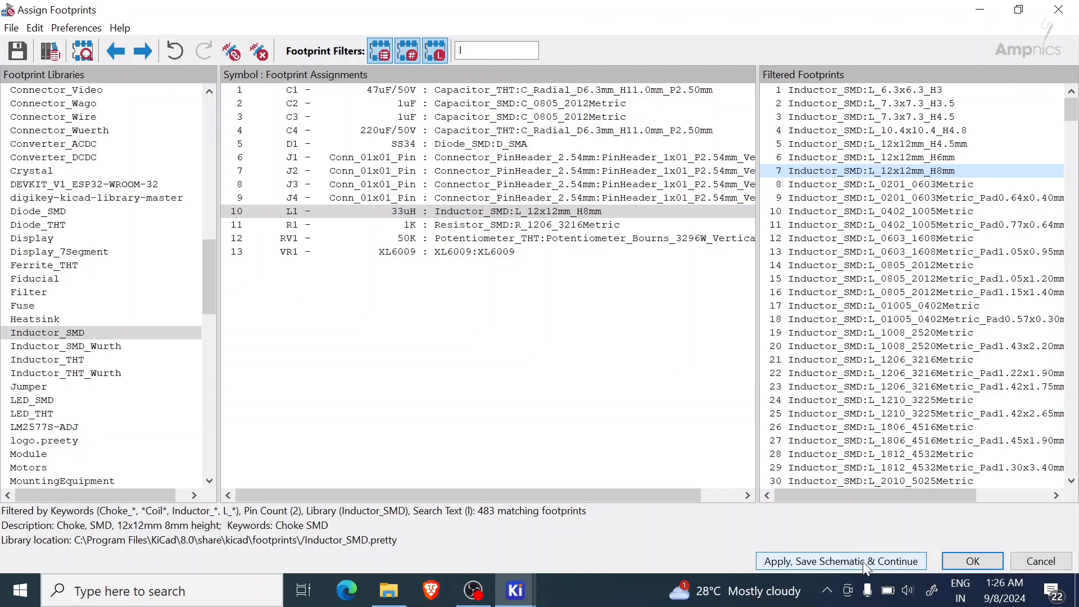
{"action": "left_click", "coordinate": [976, 562]}
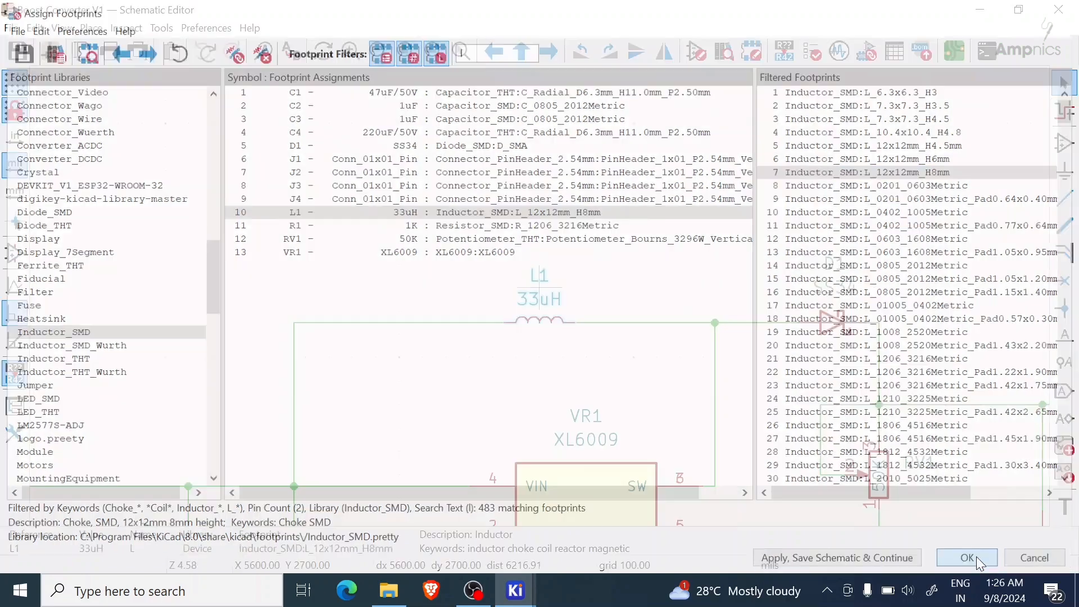
{"action": "scroll", "coordinate": [540, 296], "scroll_direction": "down", "scroll_amount": 5}
{"action": "scroll", "coordinate": [543, 304], "scroll_direction": "up", "scroll_amount": 5}
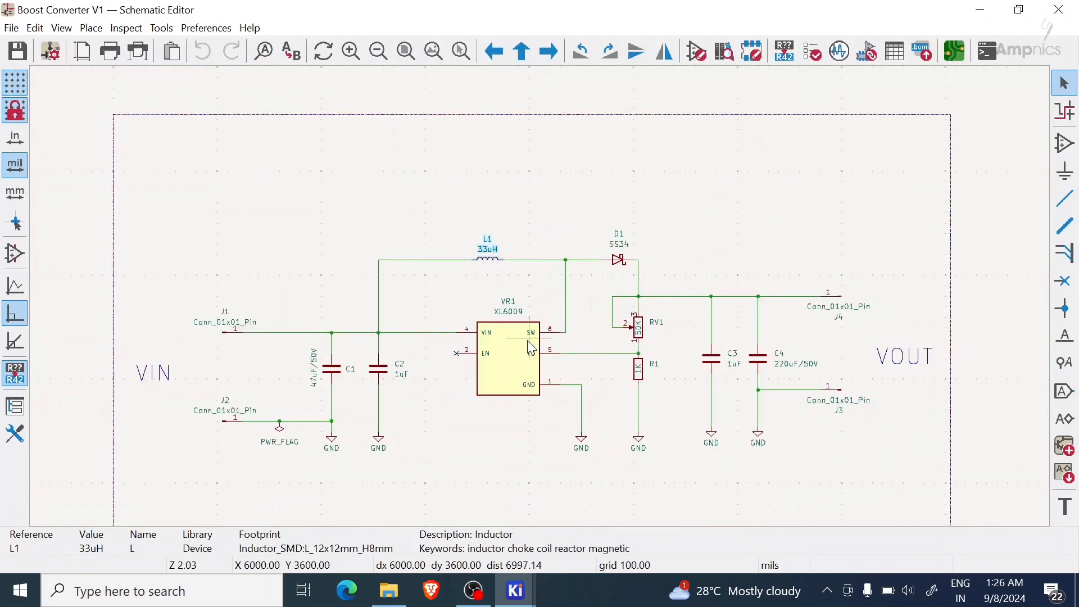
{"action": "left_click", "coordinate": [521, 286]}
{"action": "middle_click_drag", "start_coordinate": [520, 285], "coordinate": [532, 254]}
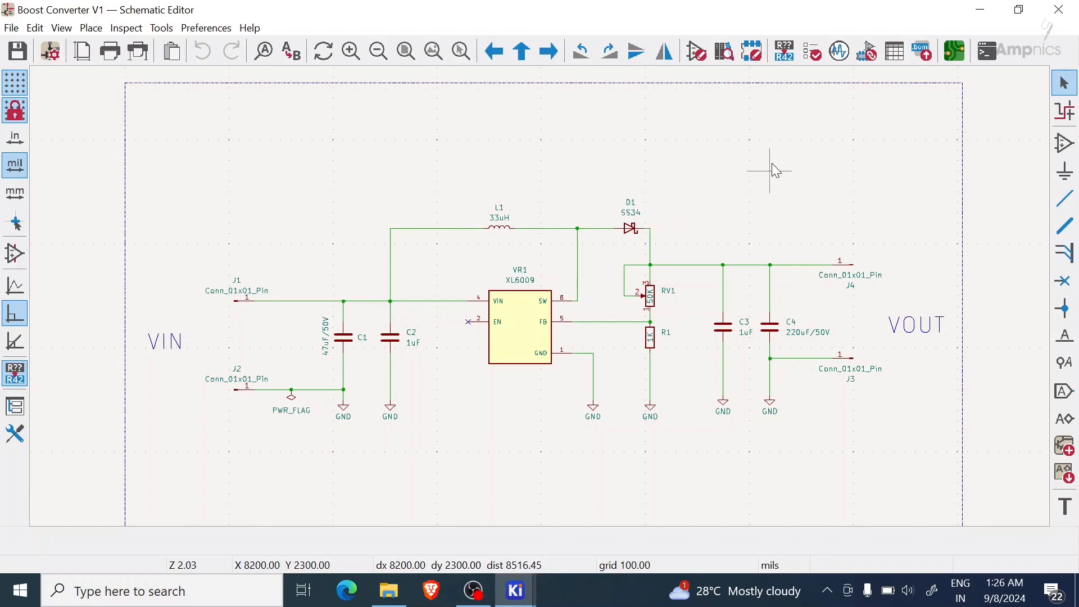
Open the project's PCB layout, update it from the schematic and place the imported footprints just above the title block
{"action": "left_click", "coordinate": [954, 55]}
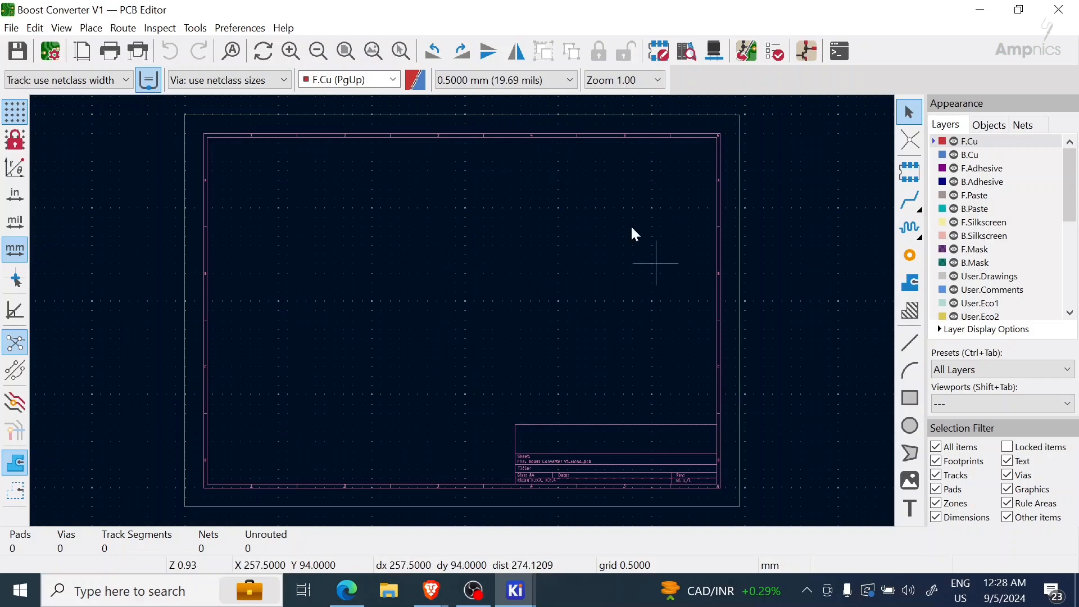
{"action": "left_click", "coordinate": [748, 52]}
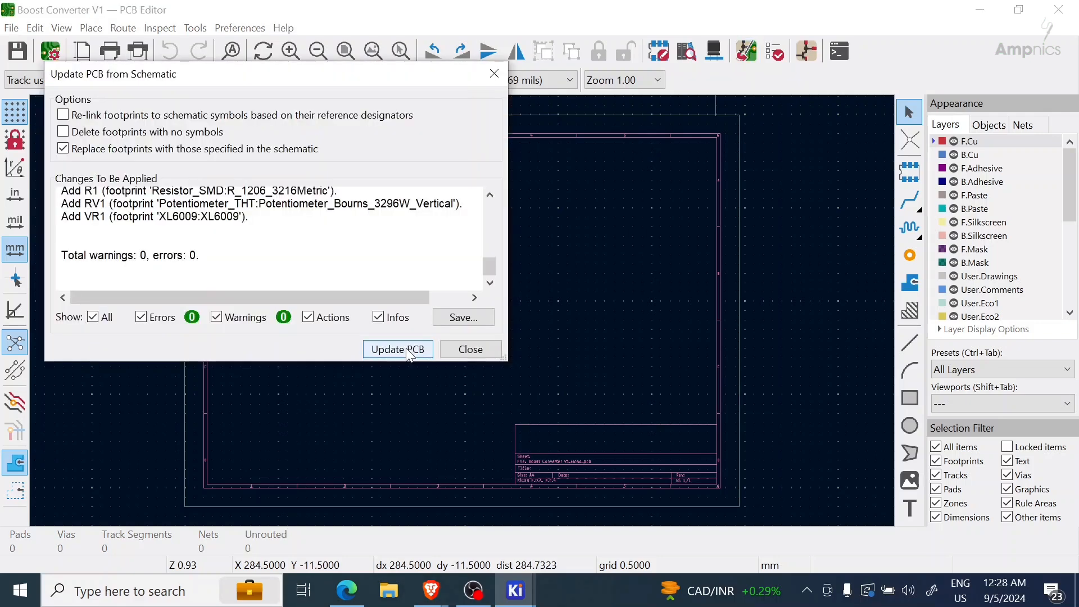
{"action": "left_click", "coordinate": [398, 350]}
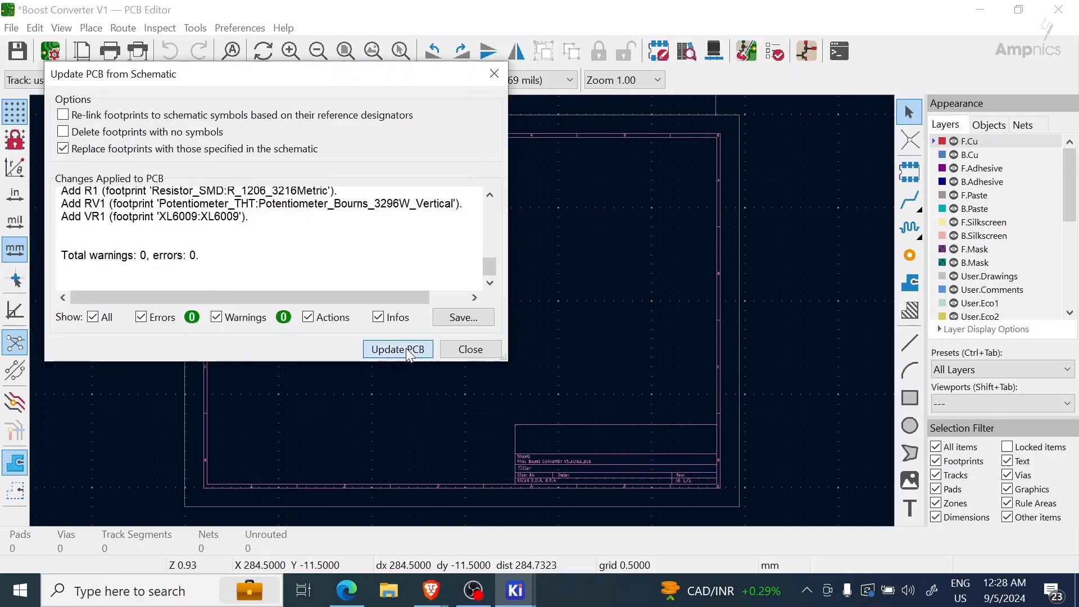
{"action": "left_click", "coordinate": [477, 351]}
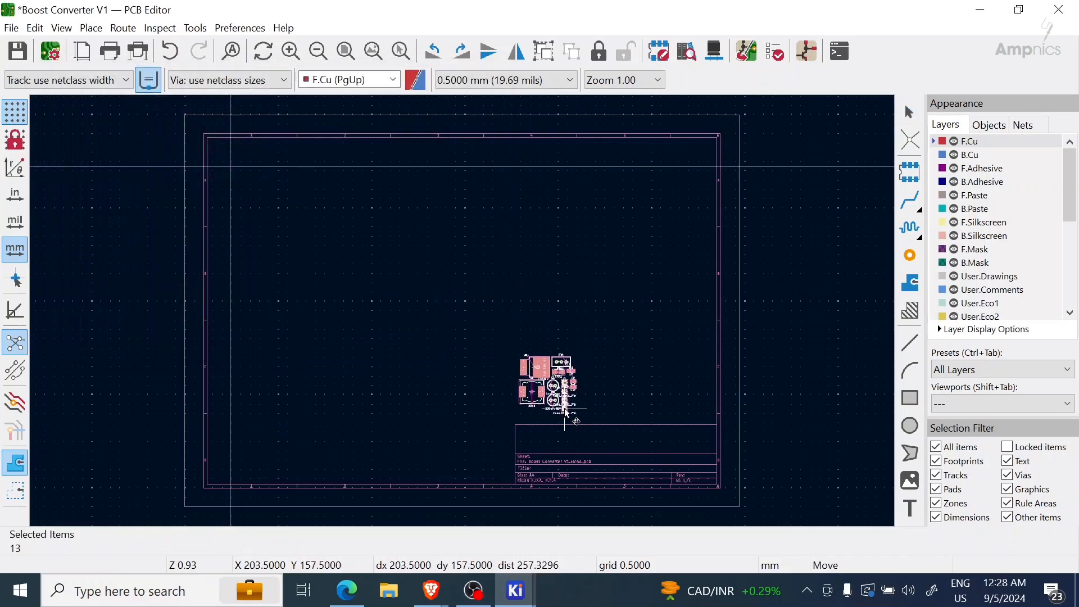
{"action": "left_click", "coordinate": [568, 417]}
Move the regulator VR1 out of the footprint cluster into free space and rotate it
{"action": "scroll", "coordinate": [463, 312], "scroll_direction": "up", "scroll_amount": 5}
{"action": "middle_click_drag", "start_coordinate": [431, 324], "coordinate": [785, 315]}
{"action": "middle_click_drag", "start_coordinate": [541, 297], "coordinate": [602, 325]}
{"action": "middle_click_drag", "start_coordinate": [448, 295], "coordinate": [473, 283]}
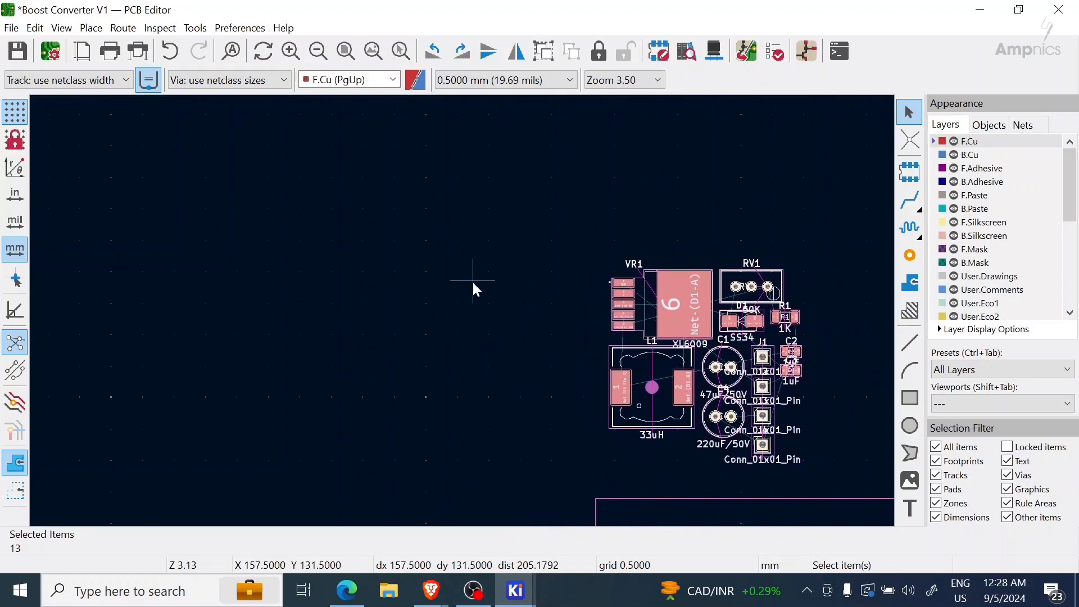
{"action": "left_click", "coordinate": [584, 306]}
{"action": "left_click_drag", "start_coordinate": [660, 304], "coordinate": [399, 274]}
{"action": "key", "text": "r"}
Move capacitor C1 out of the cluster to a spot below VR1 and check where C4 belongs in the schematic
{"action": "left_click", "coordinate": [727, 362]}
{"action": "left_click_drag", "start_coordinate": [726, 363], "coordinate": [382, 382]}
{"action": "left_click", "coordinate": [727, 415]}
{"action": "key", "text": "alt+Tab"}
{"action": "middle_click_drag", "start_coordinate": [775, 400], "coordinate": [820, 423]}
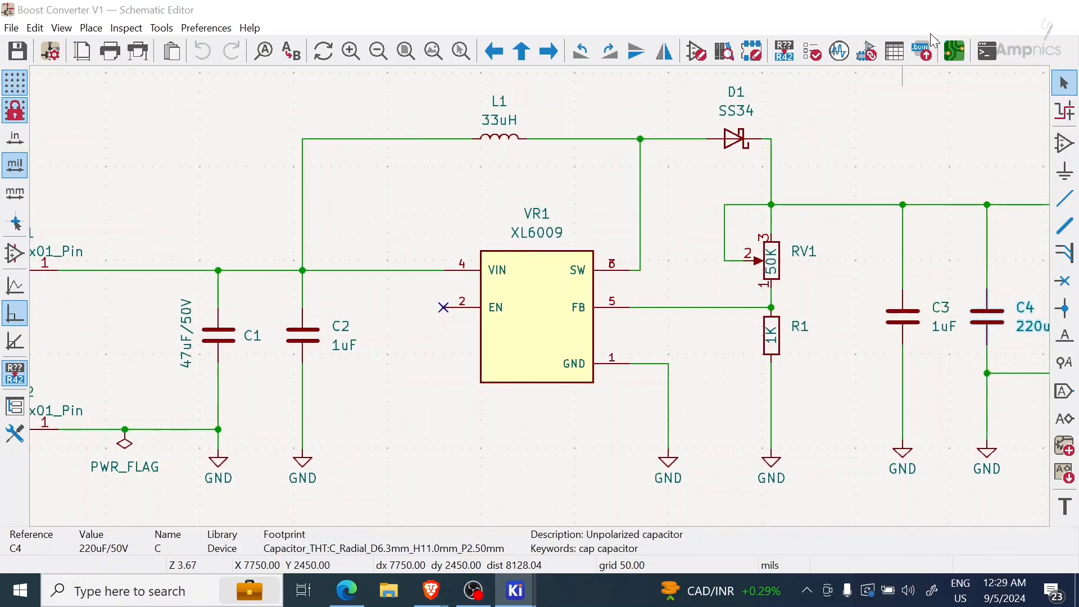
{"action": "left_click", "coordinate": [954, 50]}
Move further component footprints out of the cluster and arrange them around VR1, rotating where needed
{"action": "left_click_drag", "start_coordinate": [687, 403], "coordinate": [236, 320]}
{"action": "left_click_drag", "start_coordinate": [754, 333], "coordinate": [310, 326]}
{"action": "left_click_drag", "start_coordinate": [236, 321], "coordinate": [505, 320]}
{"action": "left_click_drag", "start_coordinate": [755, 356], "coordinate": [492, 280]}
{"action": "scroll", "coordinate": [225, 320], "scroll_direction": "up", "scroll_amount": 2}
{"action": "left_click_drag", "start_coordinate": [487, 433], "coordinate": [360, 280]}
{"action": "key", "text": "r"}
Hide the F.Fab layer and continue the board layout by moving and rotating another footprint
{"action": "scroll", "coordinate": [990, 276], "scroll_direction": "down", "scroll_amount": 3}
{"action": "left_click", "coordinate": [954, 300]}
{"action": "left_click_drag", "start_coordinate": [315, 333], "coordinate": [346, 281]}
{"action": "key", "text": "r"}
{"action": "left_click", "coordinate": [347, 284]}
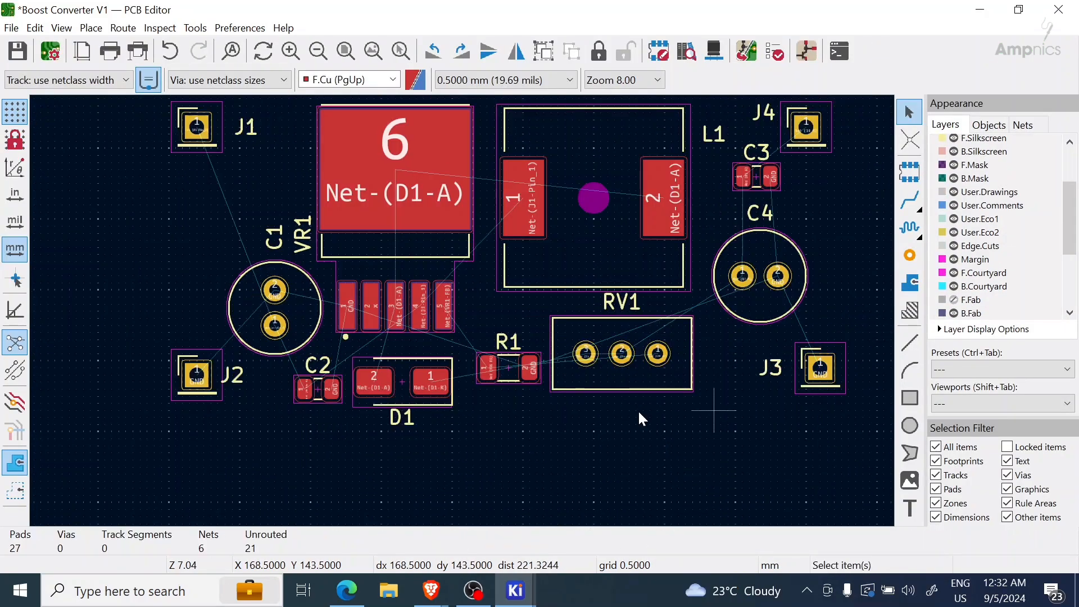
Nudge diode D1 slightly upward so that it sits closer to the pins of VR1
{"action": "scroll", "coordinate": [641, 417], "scroll_direction": "up", "scroll_amount": 1}
{"action": "left_click", "coordinate": [279, 473]}
{"action": "middle_click_drag", "start_coordinate": [279, 474], "coordinate": [291, 491]}
{"action": "left_click_drag", "start_coordinate": [170, 426], "coordinate": [171, 426]}
{"action": "middle_click_drag", "start_coordinate": [360, 455], "coordinate": [309, 436]}
{"action": "left_click_drag", "start_coordinate": [330, 415], "coordinate": [330, 407]}
{"action": "middle_click_drag", "start_coordinate": [320, 455], "coordinate": [328, 467]}
Move the C1 and D1 reference labels to the left of their outlines and shift capacitor C2 left toward J2
{"action": "left_click", "coordinate": [247, 432]}
{"action": "left_click_drag", "start_coordinate": [205, 417], "coordinate": [149, 333]}
{"action": "left_click_drag", "start_coordinate": [261, 433], "coordinate": [226, 433]}
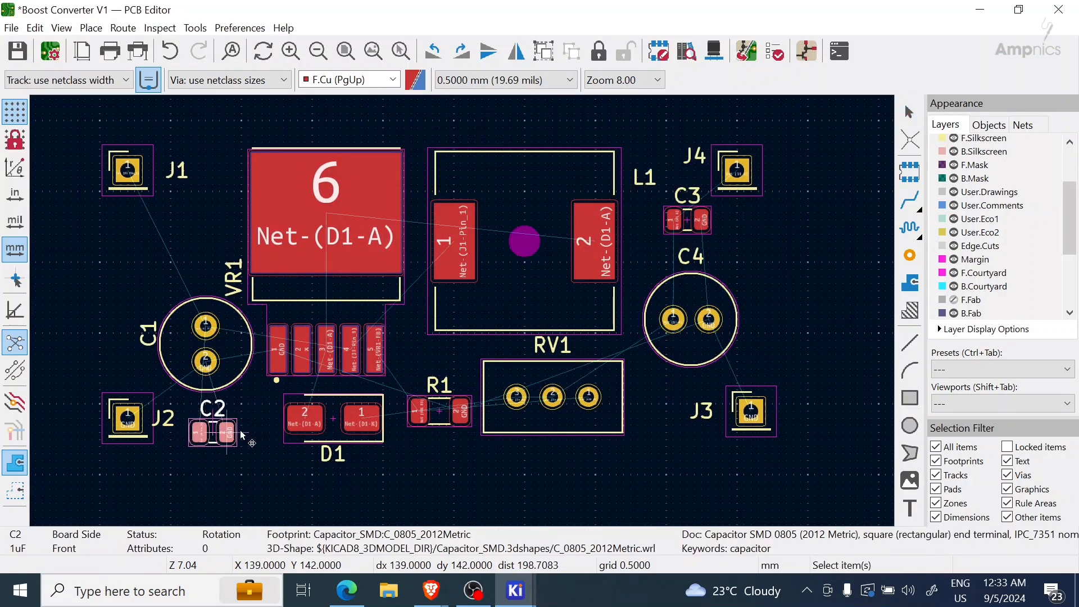
{"action": "left_click_drag", "start_coordinate": [332, 454], "coordinate": [255, 418]}
Draw a rectangular board outline around all footprints on the Edge.Cuts layer, starting above J1
{"action": "left_click", "coordinate": [528, 448]}
{"action": "middle_click_drag", "start_coordinate": [529, 446], "coordinate": [479, 455]}
{"action": "left_click", "coordinate": [948, 248]}
{"action": "key", "text": "ctrl+shift+r"}
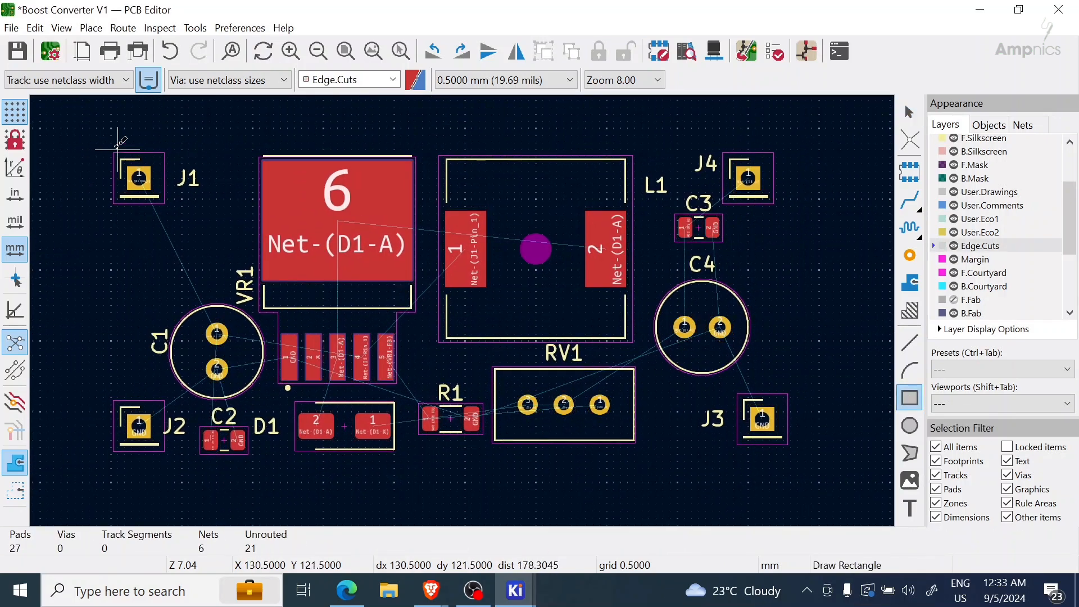
{"action": "left_click", "coordinate": [111, 144]}
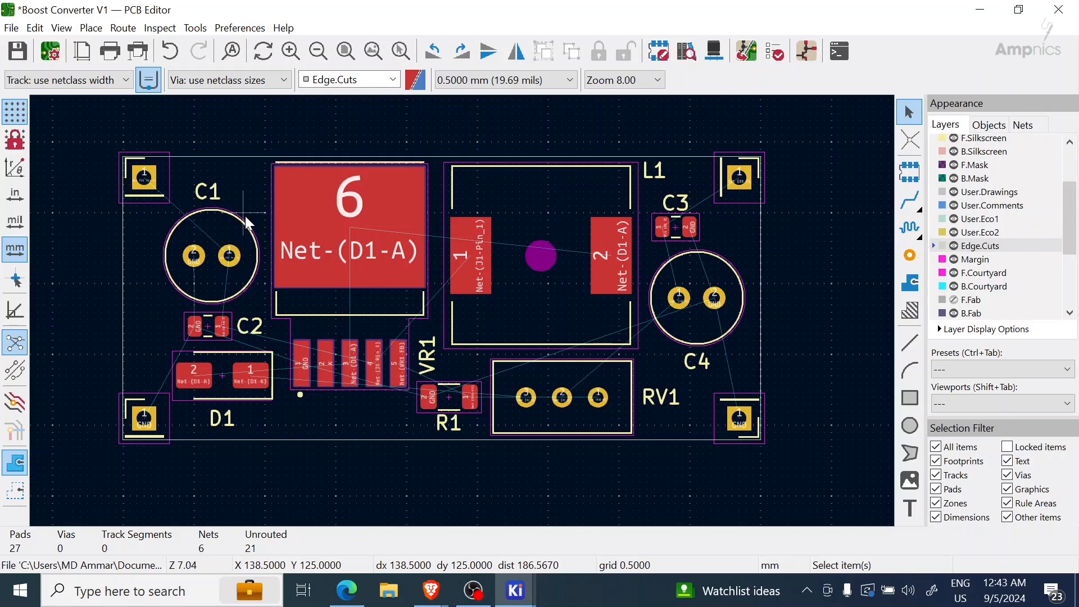
Add pre-defined track widths of 1 mm and 0.5 mm to the board setup
{"action": "left_click", "coordinate": [11, 27]}
{"action": "left_click", "coordinate": [77, 197]}
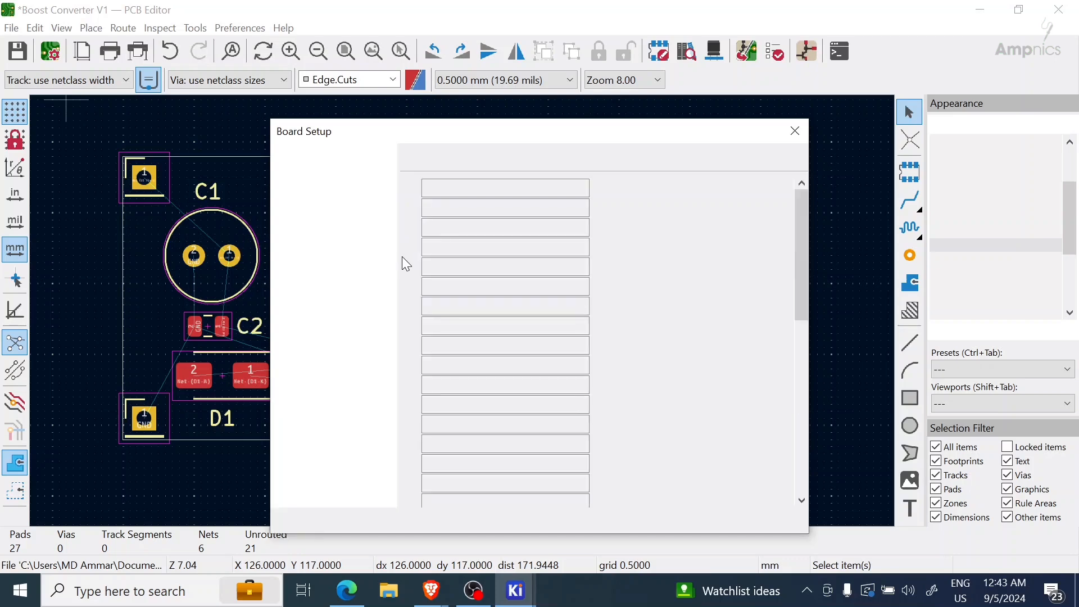
{"action": "left_click", "coordinate": [328, 326]}
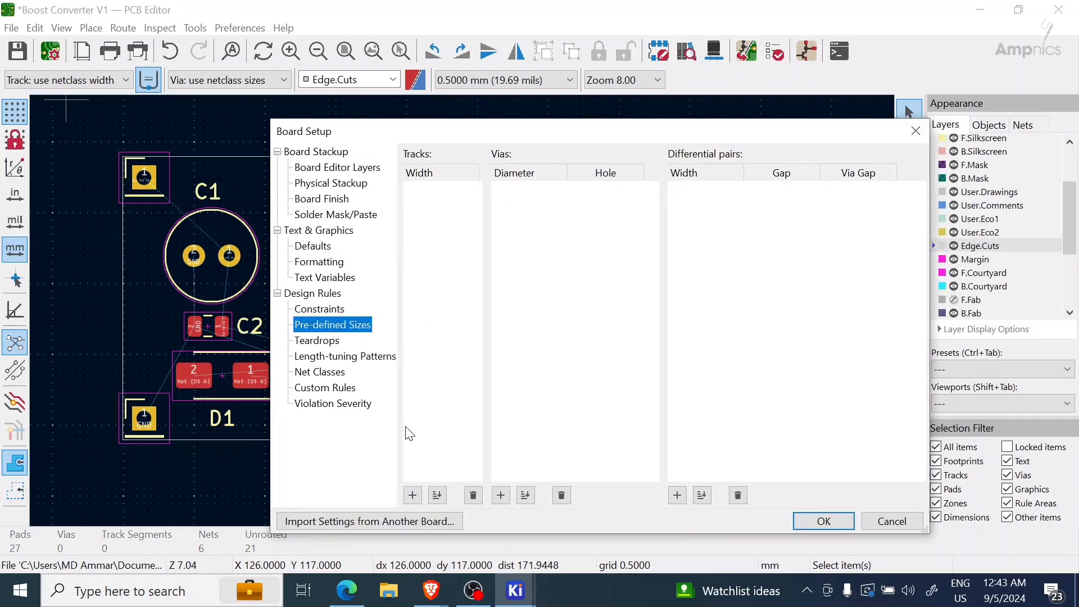
{"action": "left_click", "coordinate": [417, 499]}
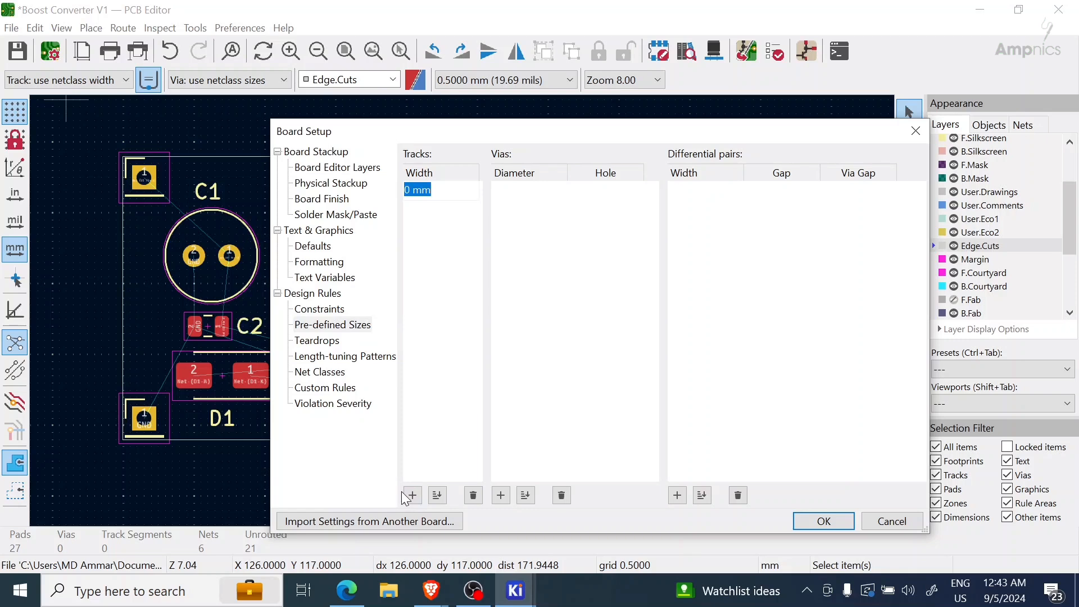
{"action": "type", "text": "1"}
{"action": "left_click", "coordinate": [421, 497]}
{"action": "left_click", "coordinate": [418, 498]}
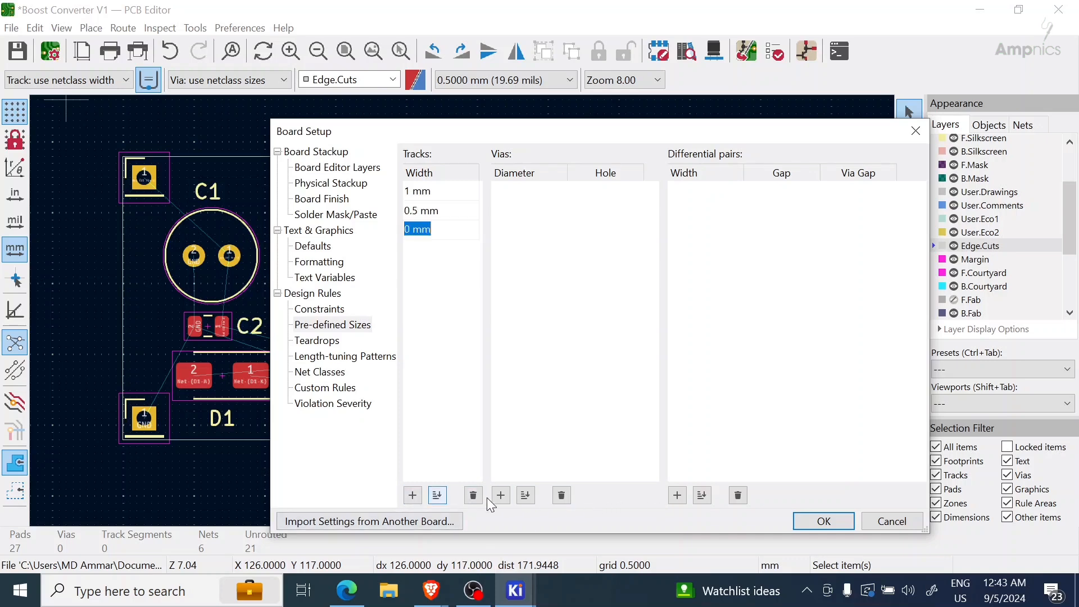
{"action": "left_click", "coordinate": [830, 524]}
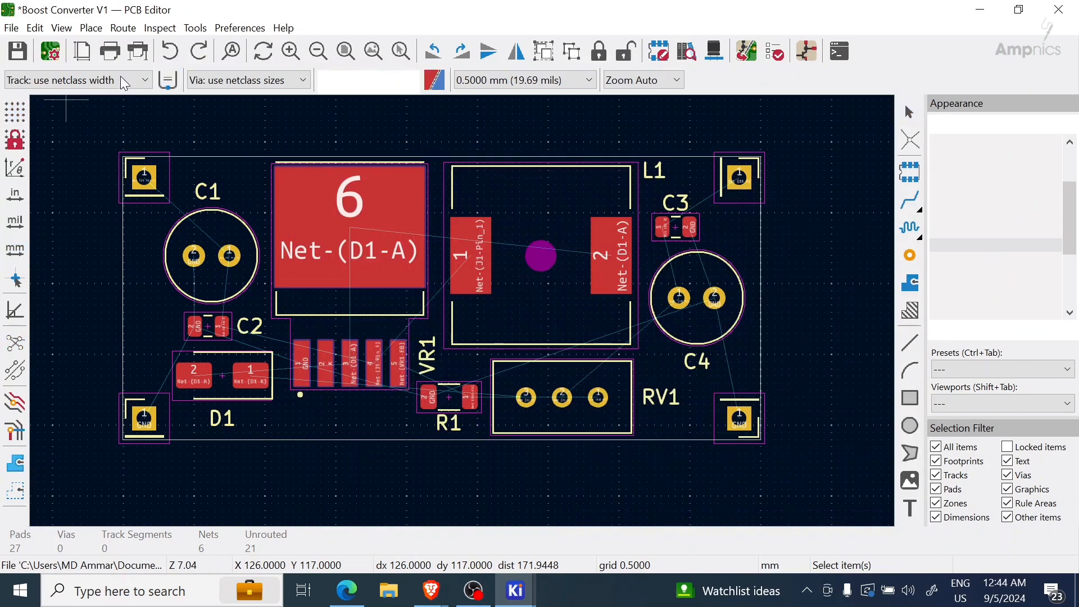
Make F.Cu the active layer and set the width for routing single tracks to 1.000 mm
{"action": "left_click", "coordinate": [124, 82]}
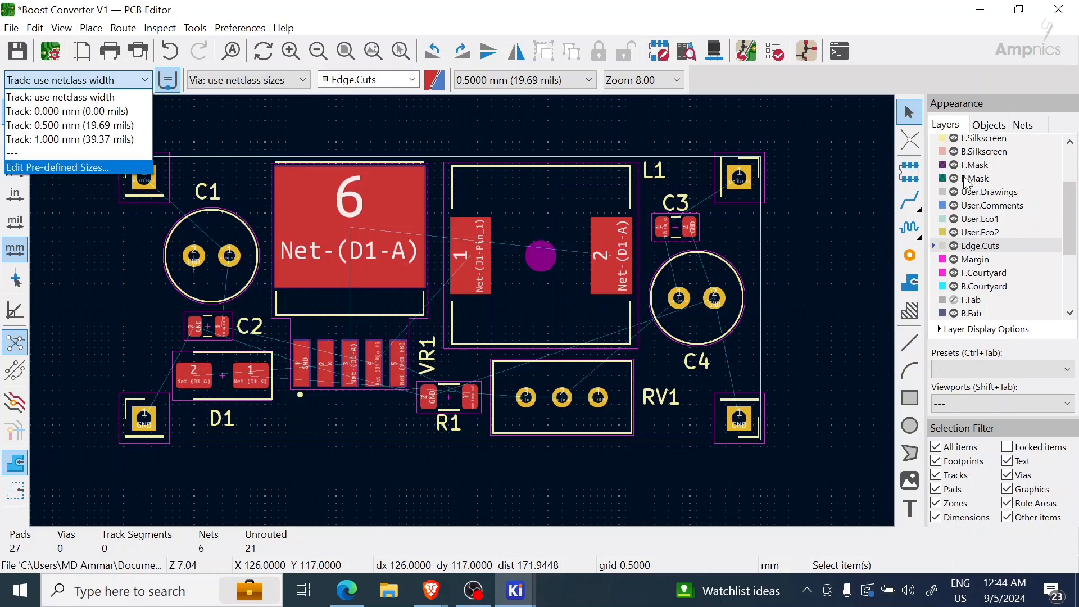
{"action": "scroll", "coordinate": [980, 168], "scroll_direction": "up", "scroll_amount": 2}
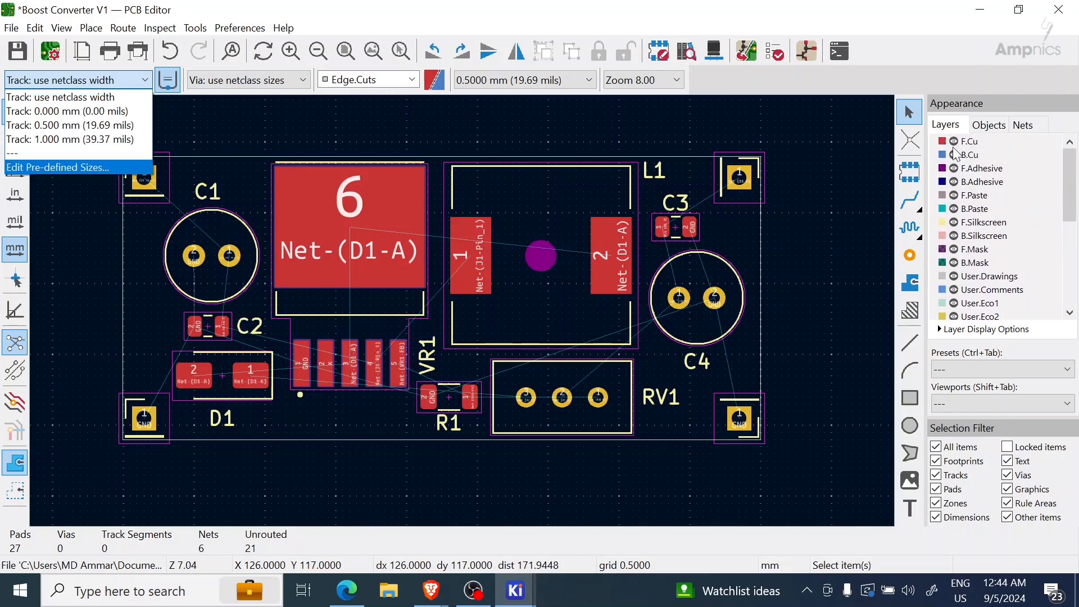
{"action": "left_click", "coordinate": [943, 142]}
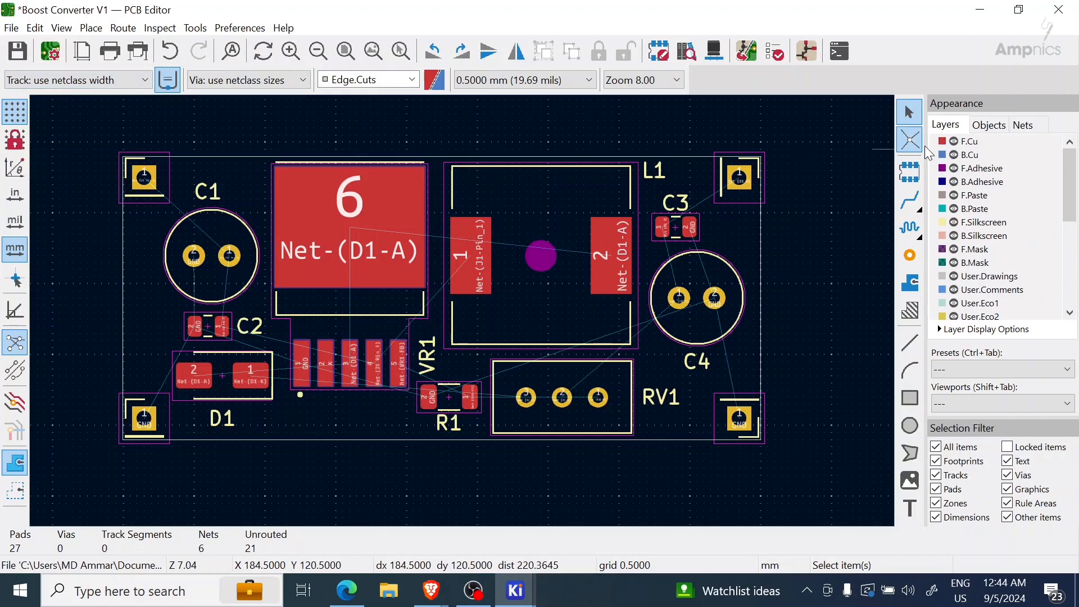
{"action": "left_click", "coordinate": [942, 140]}
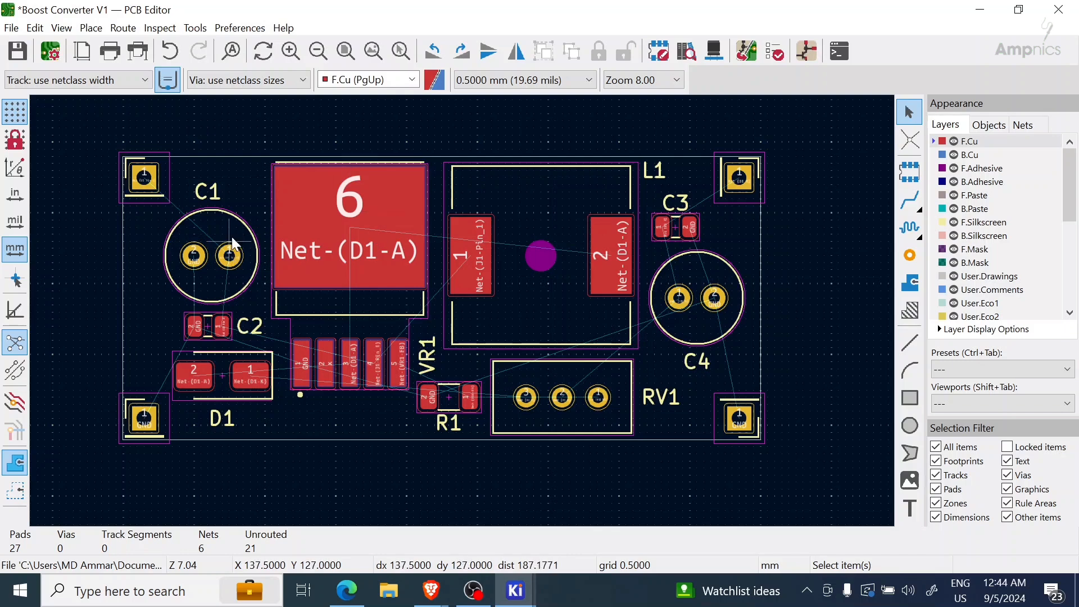
{"action": "left_click", "coordinate": [910, 201]}
{"action": "left_click", "coordinate": [96, 80]}
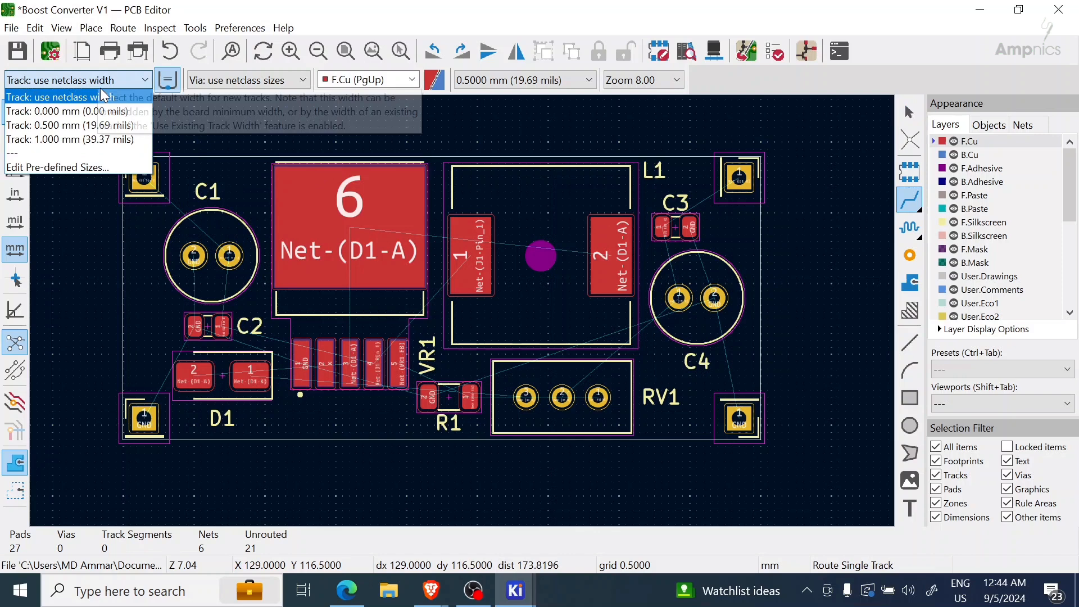
{"action": "left_click", "coordinate": [89, 142]}
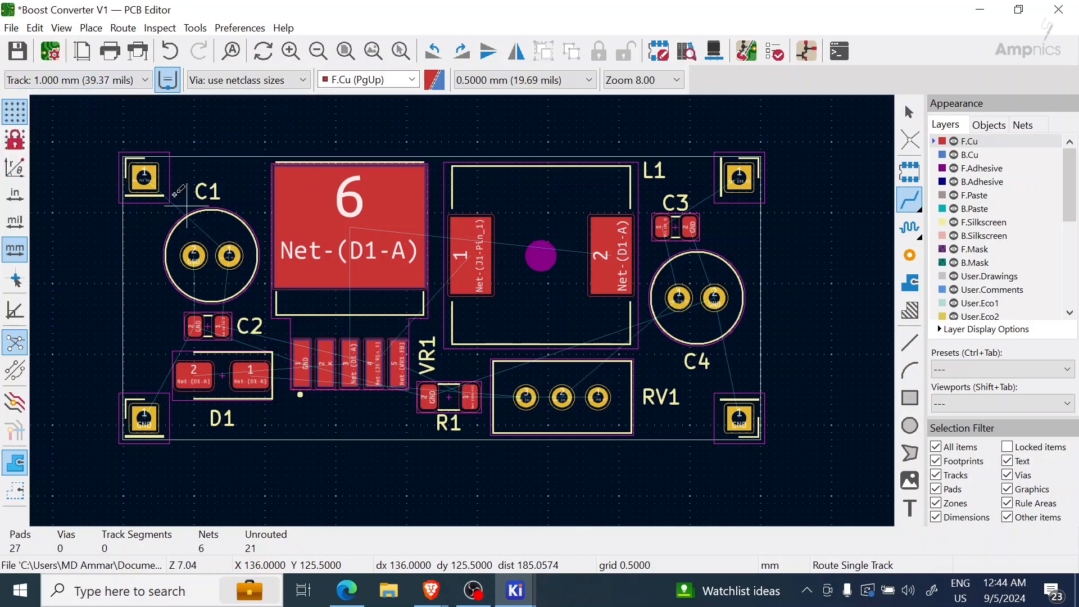
Route a 1 mm track on F.Cu from the J1 pad to pad 1 of capacitor C1
{"action": "left_click", "coordinate": [158, 179]}
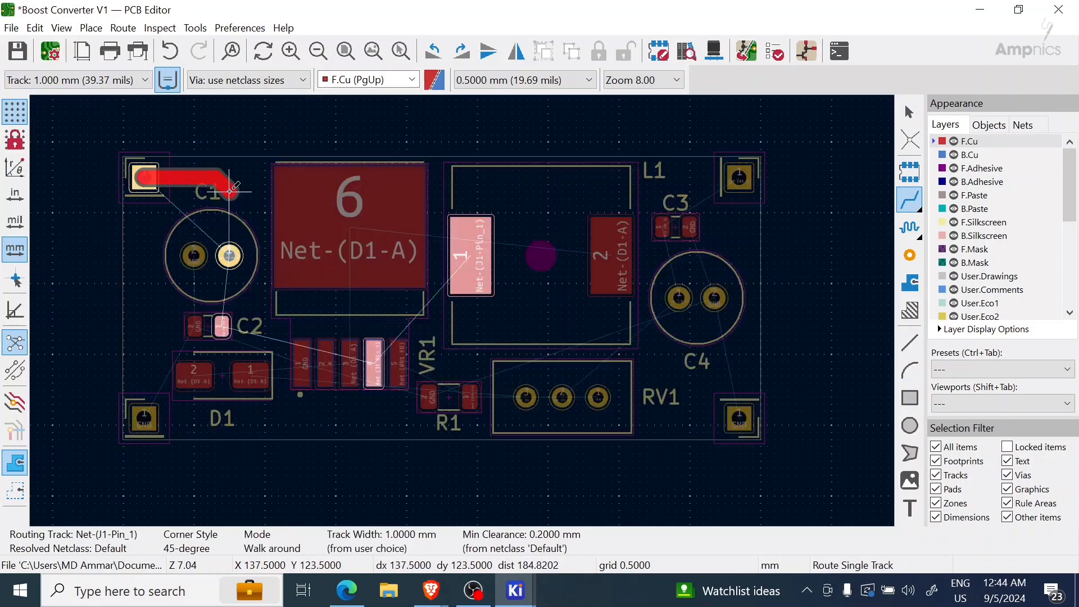
{"action": "left_click", "coordinate": [229, 256]}
Try a GND track between the GND pads of C1 and C2, and undo it
{"action": "left_click", "coordinate": [222, 326]}
{"action": "left_click", "coordinate": [154, 328]}
{"action": "key", "text": "Escape"}
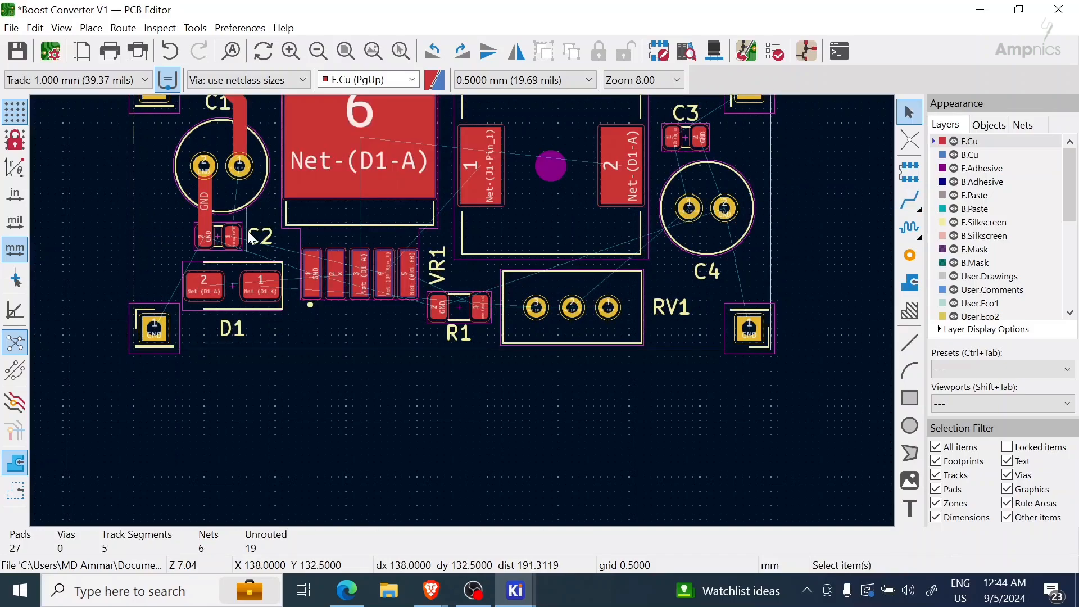
{"action": "key", "text": "Escape"}
{"action": "key", "text": "ctrl+z"}
Route 1 mm tracks on F.Cu from VR1 pad 4 to L1 pad 1 and from VR1 pad 5 to R1 pad 1
{"action": "scroll", "coordinate": [250, 236], "scroll_direction": "up", "scroll_amount": 4}
{"action": "scroll", "coordinate": [504, 331], "scroll_direction": "down", "scroll_amount": 2}
{"action": "key", "text": "x"}
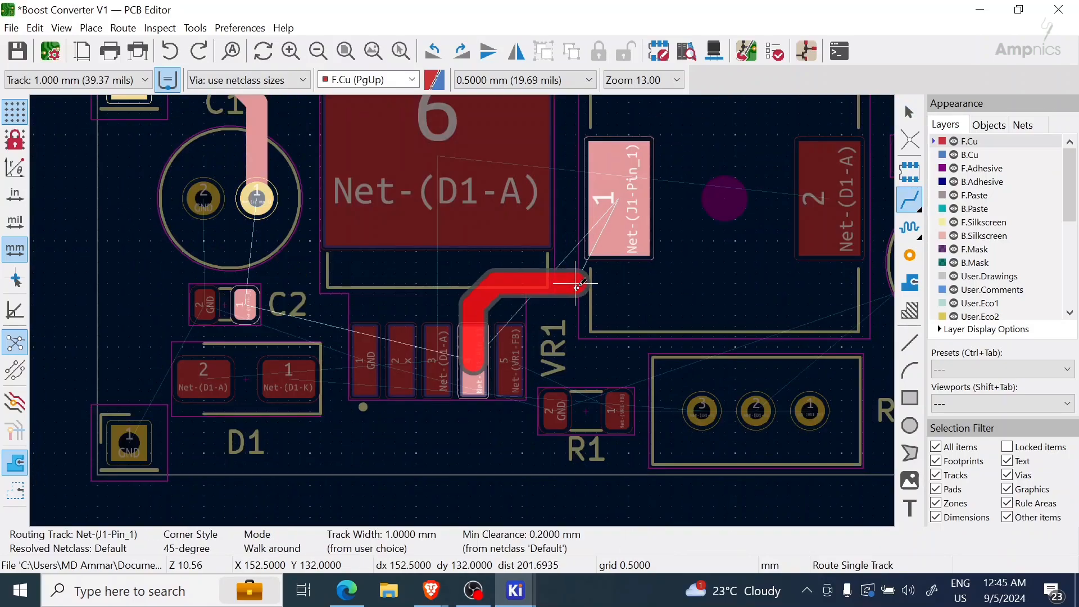
{"action": "middle_click_drag", "start_coordinate": [528, 353], "coordinate": [641, 254]}
{"action": "left_click", "coordinate": [641, 256]}
Route an open-ended 1 mm D1-K track on F.Cu from D1 pad 1 diagonally down and along the lower board edge
{"action": "middle_click_drag", "start_coordinate": [454, 302], "coordinate": [486, 308]}
{"action": "left_click", "coordinate": [432, 284]}
{"action": "left_click", "coordinate": [562, 360]}
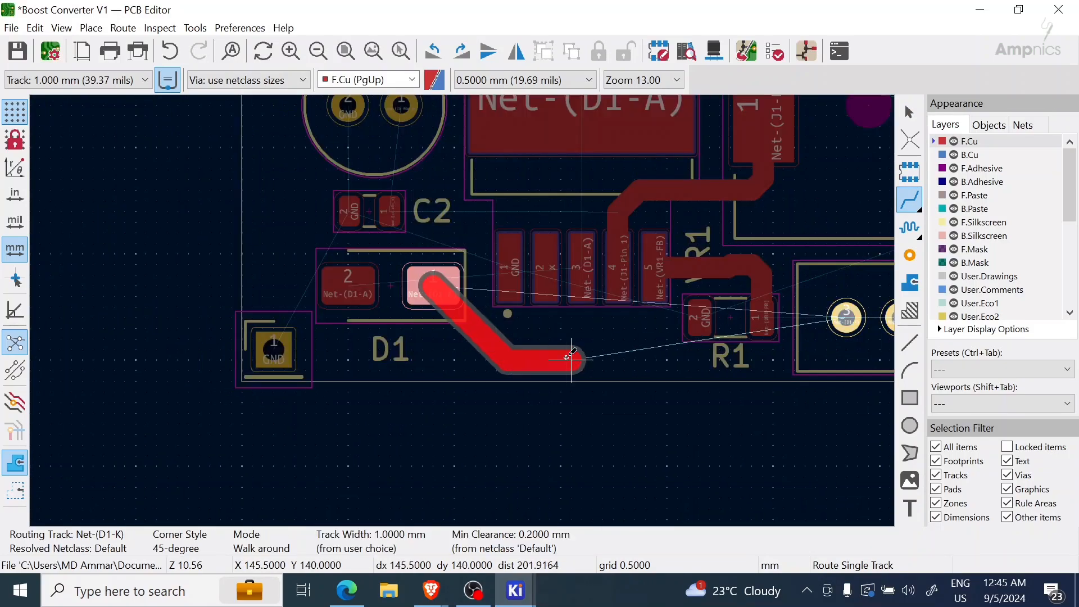
{"action": "middle_click_drag", "start_coordinate": [825, 373], "coordinate": [583, 351]}
{"action": "key", "text": "Escape"}
Route a straight 1 mm track on F.Cu from VR1 pad 3 up into VR1's large pad 6
{"action": "middle_click_drag", "start_coordinate": [360, 247], "coordinate": [438, 273]}
{"action": "left_click", "coordinate": [416, 266]}
{"action": "middle_click_drag", "start_coordinate": [417, 180], "coordinate": [395, 258]}
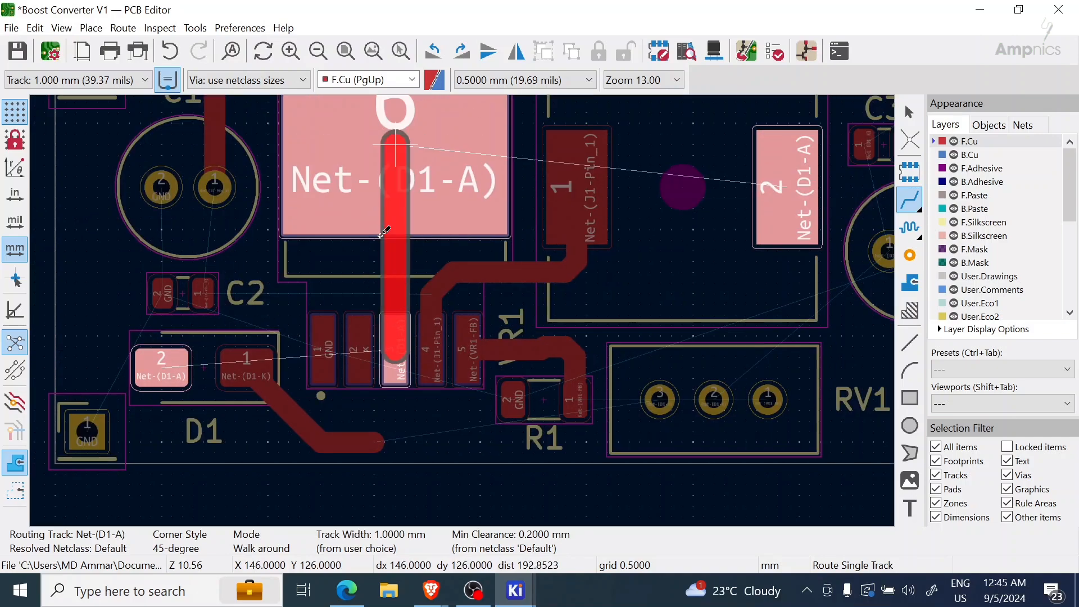
{"action": "left_click", "coordinate": [395, 143]}
Route a short open-ended 1 mm track on F.Cu from D1 pad 2 down towards the lower board edge
{"action": "middle_click_drag", "start_coordinate": [185, 365], "coordinate": [274, 290]}
{"action": "left_click", "coordinate": [250, 291]}
{"action": "left_click", "coordinate": [272, 355]}
{"action": "key", "text": "Escape"}
Try a via on the track between VR1 pad 4 and L1 pad 1, and delete it
{"action": "left_click", "coordinate": [909, 256]}
{"action": "left_click", "coordinate": [465, 224]}
{"action": "key", "text": "Escape"}
{"action": "double_click", "coordinate": [464, 224]}
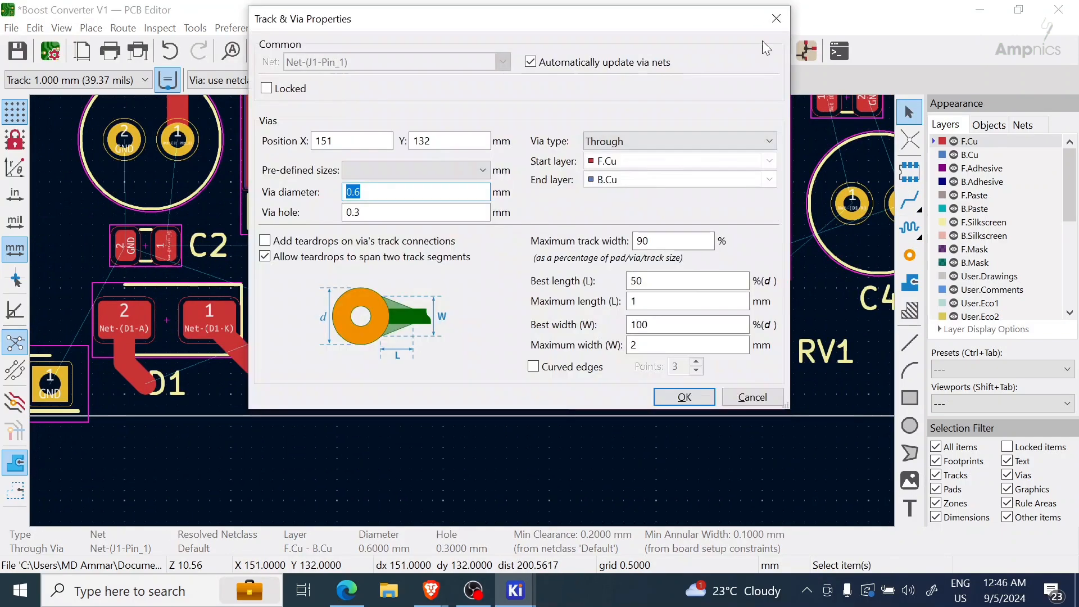
{"action": "left_click", "coordinate": [767, 17]}
{"action": "key", "text": "Delete"}
{"action": "scroll", "coordinate": [550, 316], "scroll_direction": "down", "scroll_amount": 2}
{"action": "scroll", "coordinate": [472, 332], "scroll_direction": "up", "scroll_amount": 2}
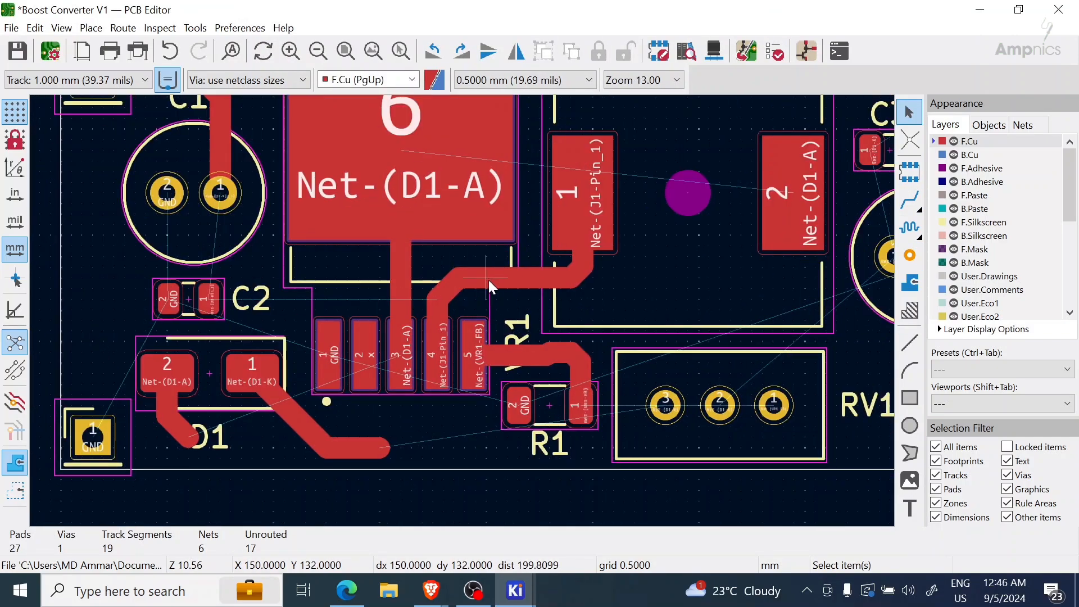
{"action": "middle_click_drag", "start_coordinate": [553, 305], "coordinate": [561, 332]}
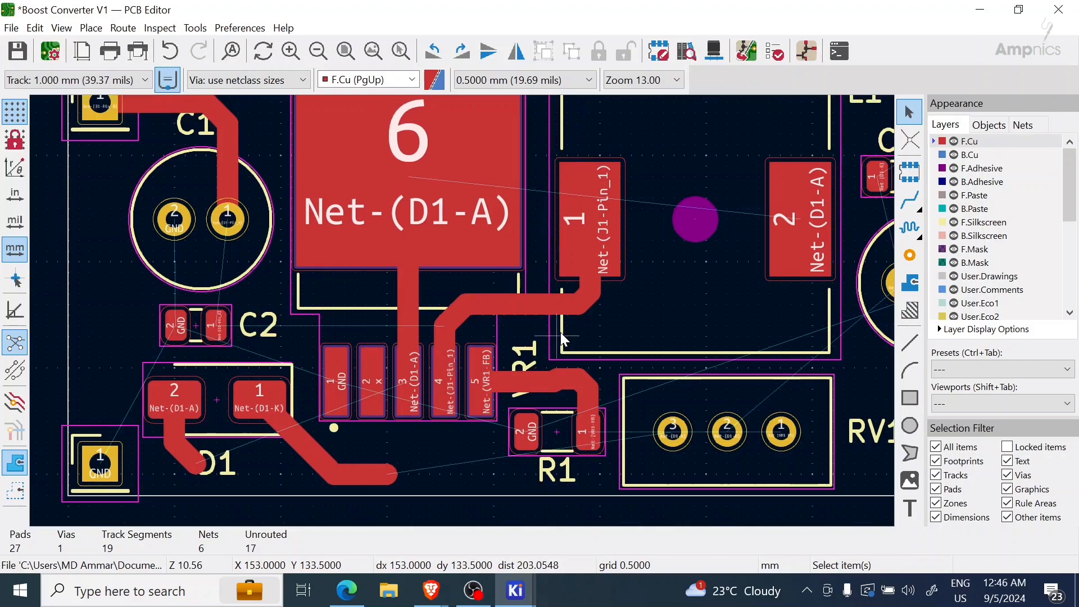
{"action": "scroll", "coordinate": [562, 337], "scroll_direction": "down", "scroll_amount": 2}
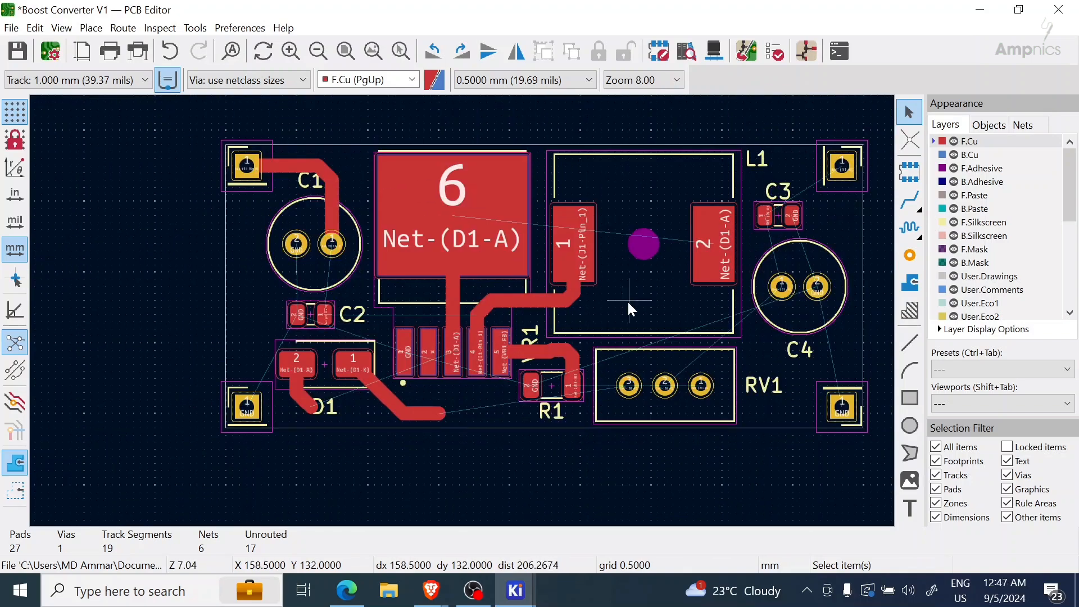
Place a via on the VR1 pad 4 to L1 pad 1 track with diameter 0.9 mm and hole 0.6 mm
{"action": "left_click", "coordinate": [909, 256]}
{"action": "left_click", "coordinate": [537, 301]}
{"action": "scroll", "coordinate": [618, 296], "scroll_direction": "up", "scroll_amount": 3}
{"action": "double_click", "coordinate": [343, 311]}
{"action": "type", "text": ".9"}
{"action": "left_click_drag", "start_coordinate": [410, 215], "coordinate": [344, 214]}
{"action": "type", "text": ".6"}
{"action": "left_click", "coordinate": [667, 399]}
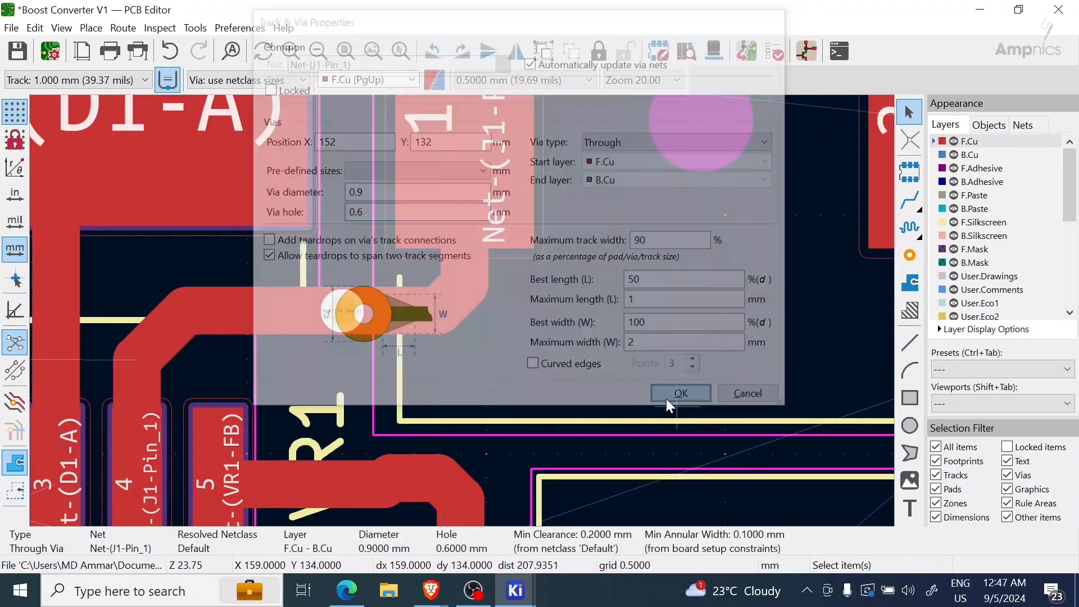
Place a via with 0.9 mm diameter and 0.6 mm hole at the open end of the D1-K track
{"action": "scroll", "coordinate": [493, 290], "scroll_direction": "down", "scroll_amount": 3}
{"action": "left_click", "coordinate": [910, 255]}
{"action": "key", "text": "Escape"}
{"action": "left_click", "coordinate": [448, 296]}
{"action": "left_click", "coordinate": [910, 255]}
{"action": "left_click", "coordinate": [349, 409]}
{"action": "scroll", "coordinate": [349, 410], "scroll_direction": "up", "scroll_amount": 1}
{"action": "left_click", "coordinate": [441, 355]}
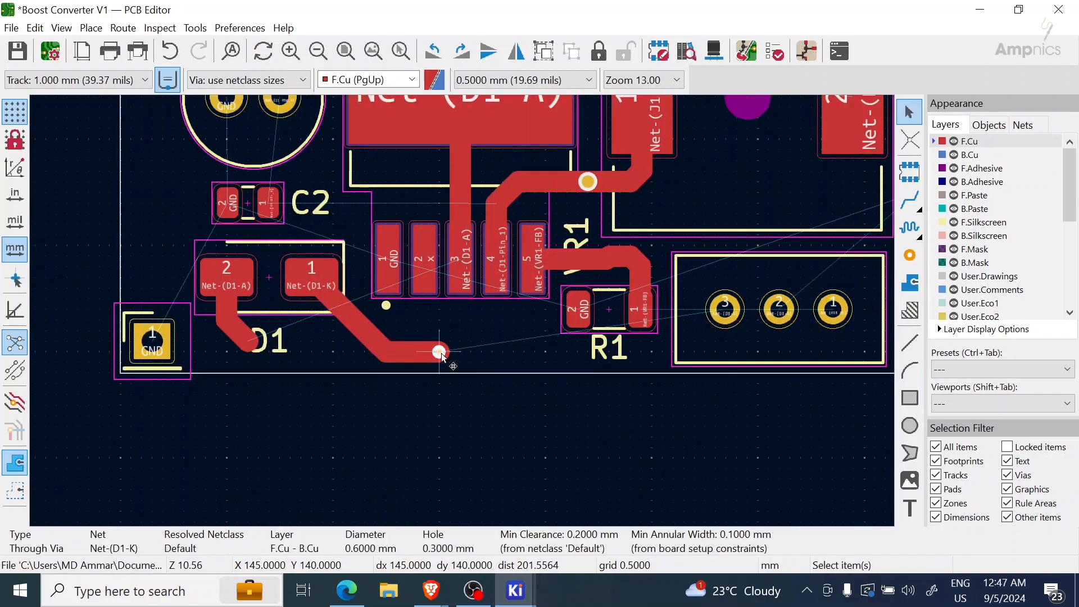
{"action": "double_click", "coordinate": [441, 354]}
{"action": "type", "text": "0.90.6"}
{"action": "left_click", "coordinate": [684, 398]}
Place a via with 0.9 mm diameter and 0.6 mm hole at the open end of the D1 pad 2 track
{"action": "left_click", "coordinate": [910, 255]}
{"action": "left_click", "coordinate": [249, 342]}
{"action": "scroll", "coordinate": [249, 342], "scroll_direction": "up", "scroll_amount": 2}
{"action": "double_click", "coordinate": [448, 295]}
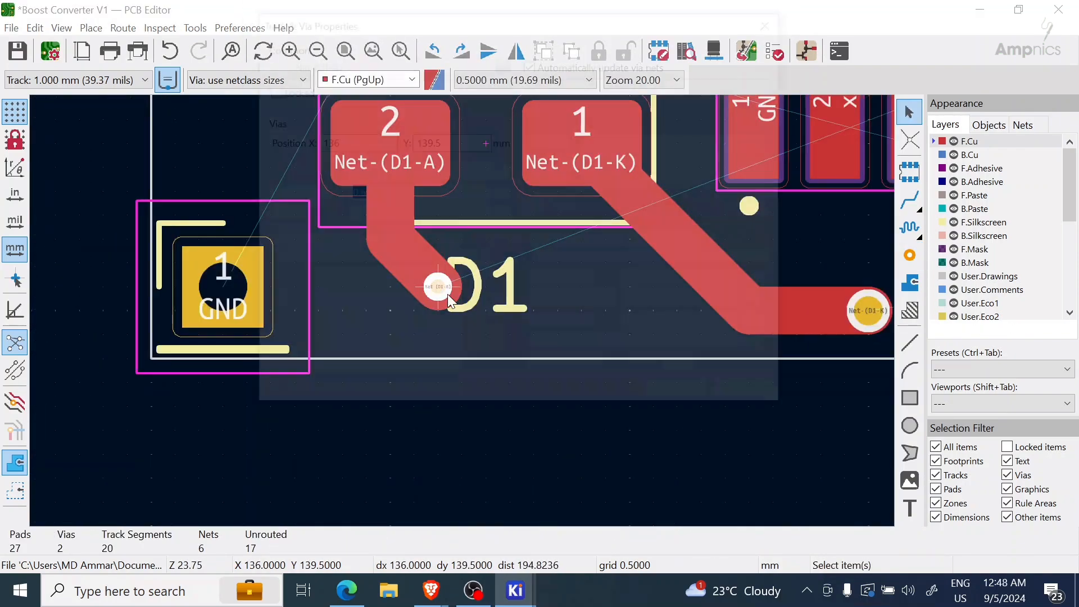
{"action": "type", "text": "0.9"}
{"action": "left_click_drag", "start_coordinate": [382, 213], "coordinate": [342, 212]}
{"action": "type", "text": "0.6"}
{"action": "left_click", "coordinate": [684, 397]}
{"action": "scroll", "coordinate": [448, 319], "scroll_direction": "down", "scroll_amount": 4}
{"action": "middle_click_drag", "start_coordinate": [448, 319], "coordinate": [242, 372]}
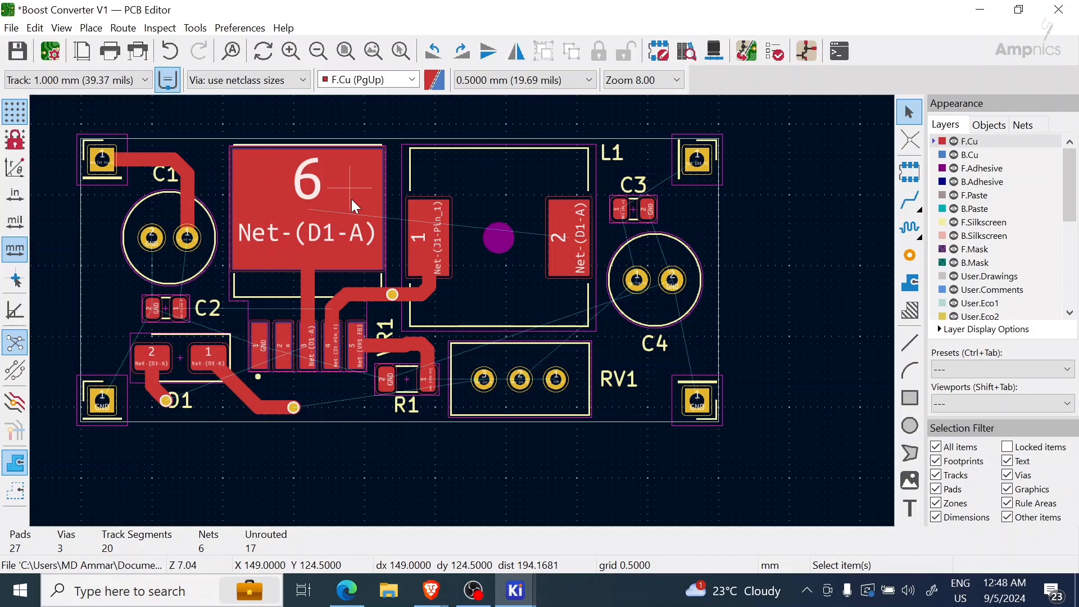
Place a via with 0.9 mm diameter and 0.6 mm hole in the upper-left corner of VR1 pad 6
{"action": "left_click", "coordinate": [910, 255]}
{"action": "left_click", "coordinate": [236, 153]}
{"action": "key", "text": "Escape"}
{"action": "scroll", "coordinate": [259, 174], "scroll_direction": "up", "scroll_amount": 3}
{"action": "double_click", "coordinate": [399, 243]}
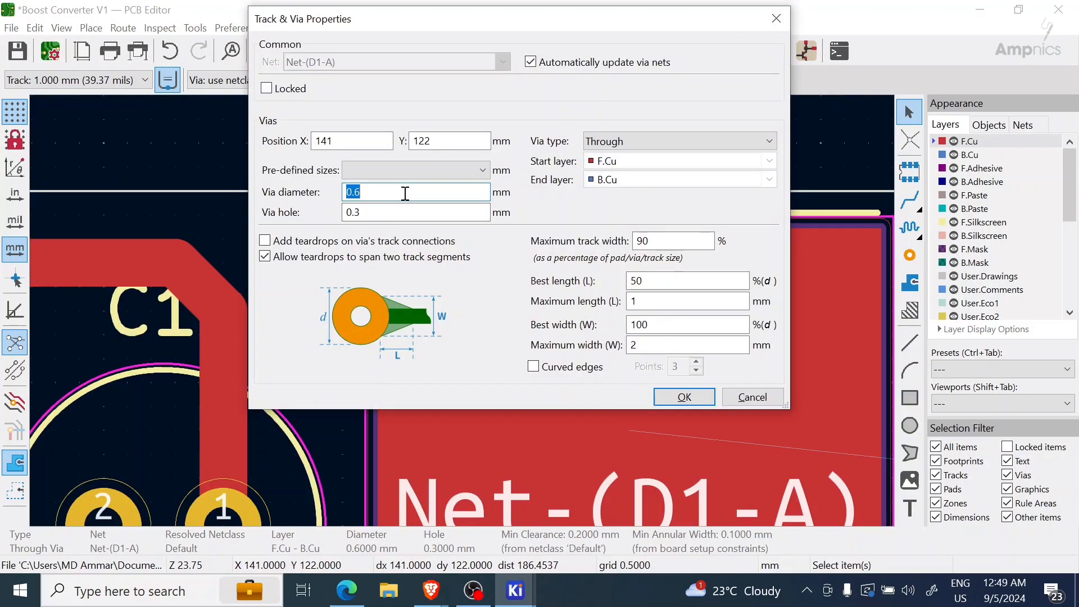
{"action": "key", "text": "Return"}
{"action": "scroll", "coordinate": [419, 290], "scroll_direction": "down", "scroll_amount": 2}
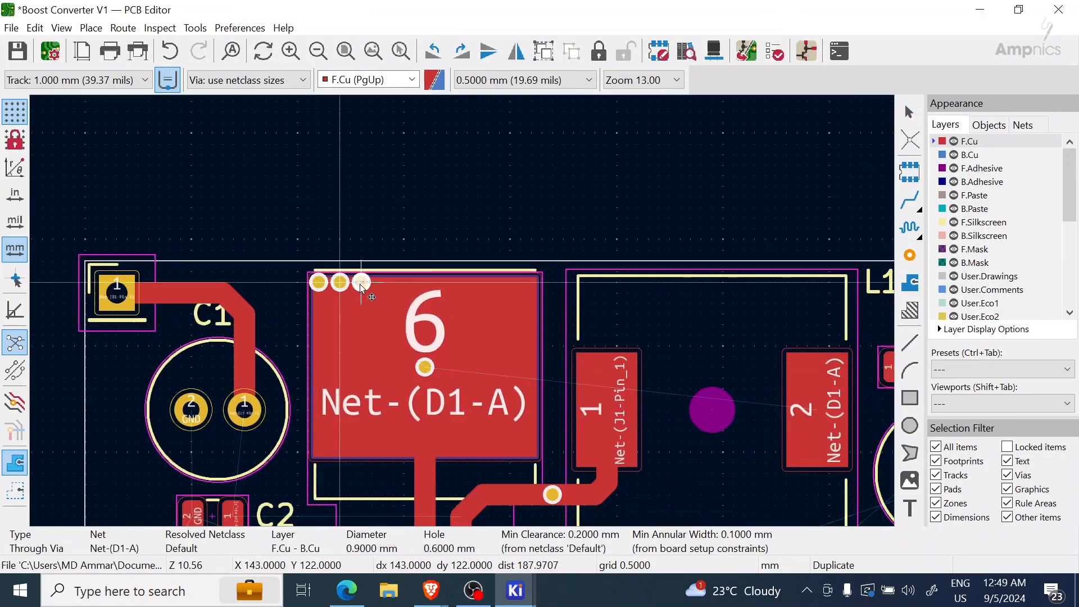
Duplicate the corner via at 1 mm spacing along the upper edge of VR1 pad 6 to make a row of 11
{"action": "key", "text": "ctrl+d"}
{"action": "key", "text": "ctrl+d"}
{"action": "key", "text": "ctrl+d"}
{"action": "key", "text": "ctrl+d"}
{"action": "key", "text": "ctrl+d"}
{"action": "key", "text": "ctrl+d"}
{"action": "left_click", "coordinate": [424, 282]}
{"action": "left_click", "coordinate": [446, 282]}
{"action": "left_click", "coordinate": [468, 282]}
{"action": "left_click", "coordinate": [489, 282]}
{"action": "left_click", "coordinate": [510, 282]}
{"action": "left_click", "coordinate": [531, 282]}
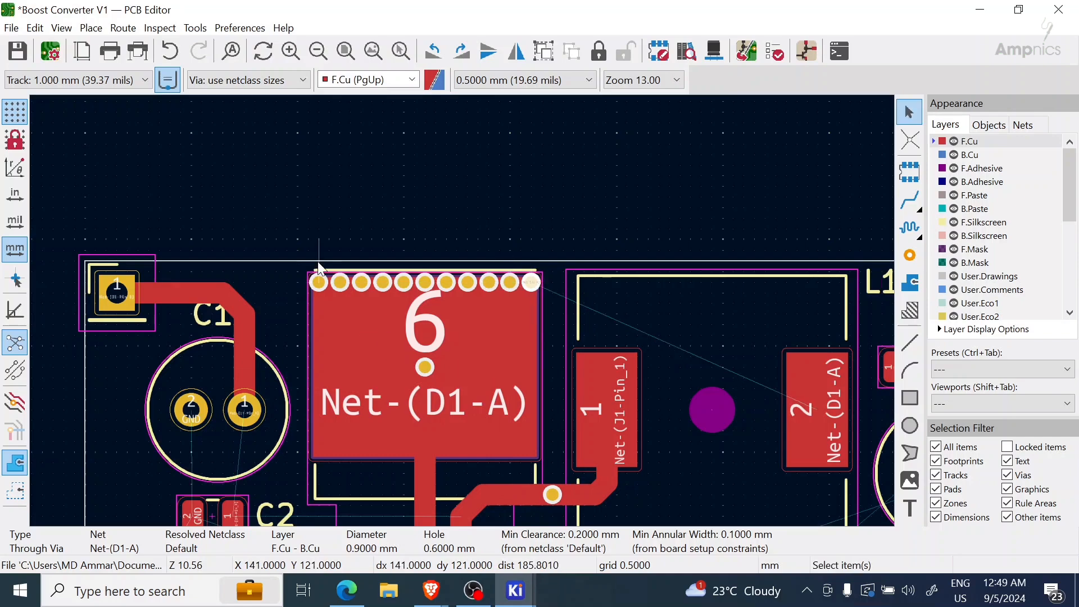
Duplicate the row of 11 vias downwards at 1 mm spacing until nine rows cover VR1 pad 6
{"action": "left_click", "coordinate": [318, 287]}
{"action": "left_click", "coordinate": [340, 282], "text": "shift"}
{"action": "left_click", "coordinate": [362, 282], "text": "shift"}
{"action": "key", "text": "ctrl+d"}
{"action": "key", "text": "ctrl+d"}
{"action": "key", "text": "ctrl+d"}
{"action": "key", "text": "ctrl+d"}
{"action": "key", "text": "ctrl+d"}
{"action": "key", "text": "ctrl+d"}
{"action": "key", "text": "ctrl+d"}
{"action": "key", "text": "ctrl+d"}
{"action": "left_click", "coordinate": [531, 306]}
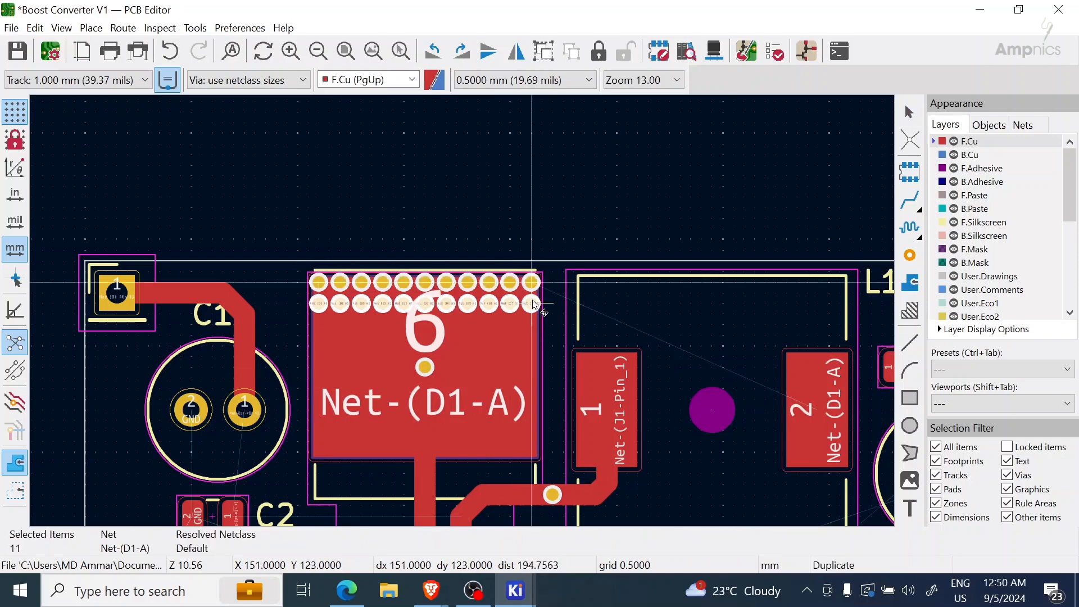
{"action": "left_click", "coordinate": [532, 327]}
{"action": "left_click", "coordinate": [531, 348]}
{"action": "left_click", "coordinate": [531, 369]}
{"action": "left_click", "coordinate": [531, 391]}
{"action": "left_click", "coordinate": [531, 411]}
{"action": "left_click", "coordinate": [531, 433]}
{"action": "left_click", "coordinate": [531, 454]}
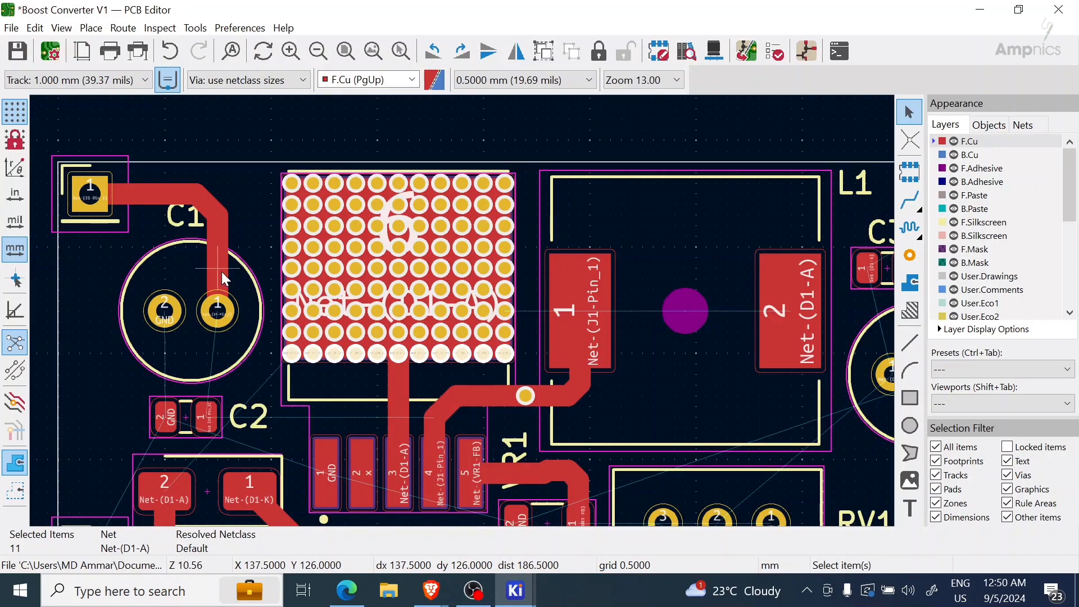
Route a 1 mm D1-A track on F.Cu from VR1 pad 6 to L1 pad 2
{"action": "key", "text": "Escape"}
{"action": "scroll", "coordinate": [888, 222], "scroll_direction": "down", "scroll_amount": 2}
{"action": "scroll", "coordinate": [713, 329], "scroll_direction": "up", "scroll_amount": 2}
{"action": "key", "text": "x"}
{"action": "left_click", "coordinate": [713, 329]}
Route a short 1 mm track from C2 pad 1 and end it with a via of 0.9 mm diameter and 0.6 mm hole
{"action": "scroll", "coordinate": [129, 431], "scroll_direction": "up", "scroll_amount": 2}
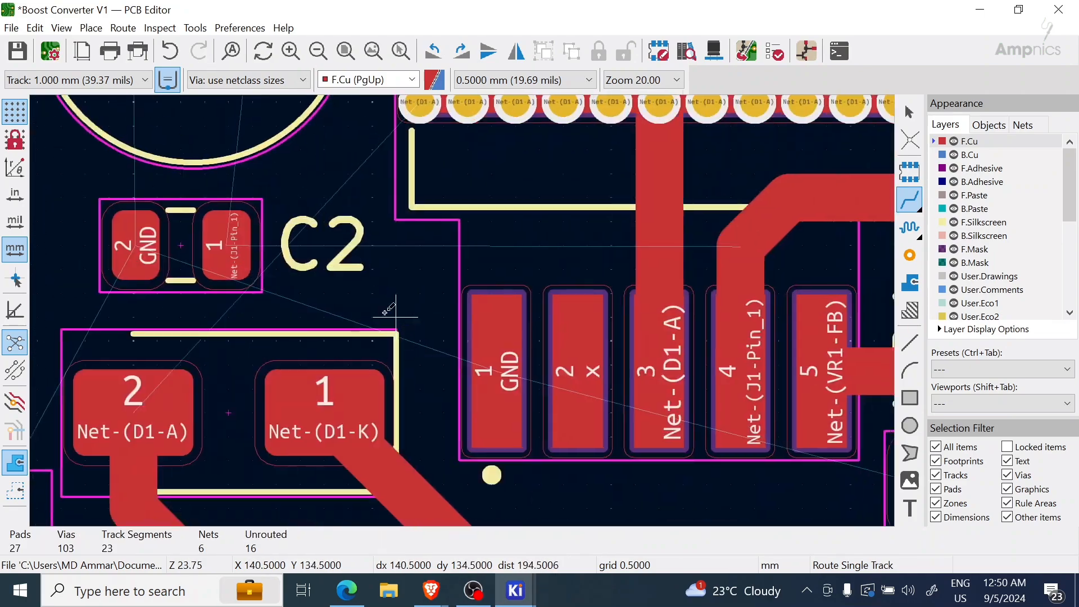
{"action": "left_click", "coordinate": [129, 432]}
{"action": "key", "text": "v"}
{"action": "left_click", "coordinate": [193, 432]}
{"action": "key", "text": "ctrl+d"}
{"action": "scroll", "coordinate": [193, 432], "scroll_direction": "down", "scroll_amount": 1}
{"action": "key", "text": "Escape"}
{"action": "scroll", "coordinate": [365, 302], "scroll_direction": "down", "scroll_amount": 2}
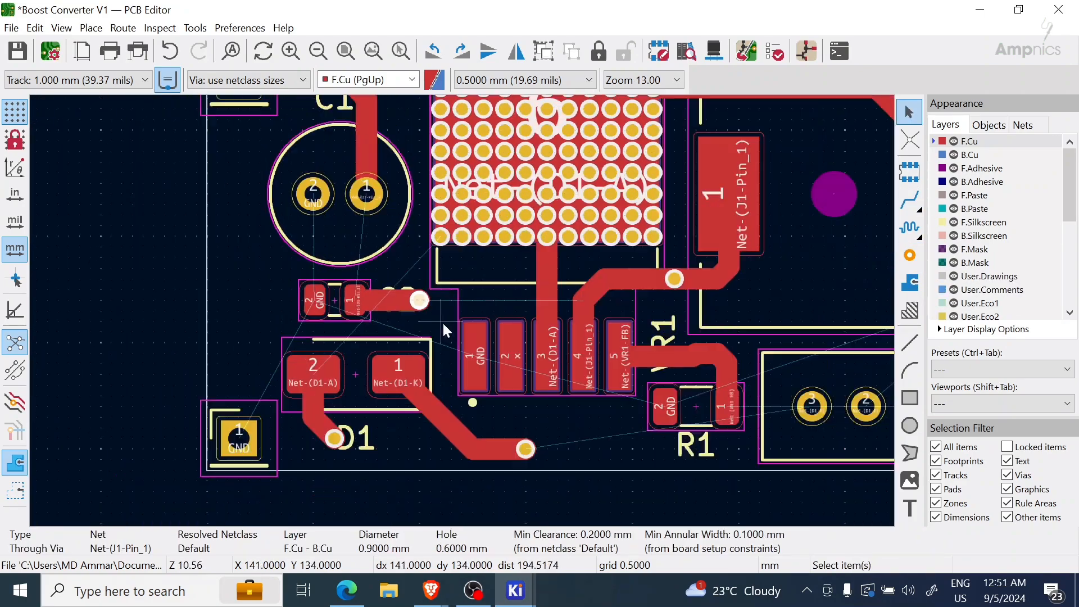
Route a 1 mm VR1-FB track on F.Cu from the VR1 pad 5 track to RV1 pad 1
{"action": "key", "text": "x"}
{"action": "left_click", "coordinate": [371, 270]}
{"action": "left_click", "coordinate": [442, 243]}
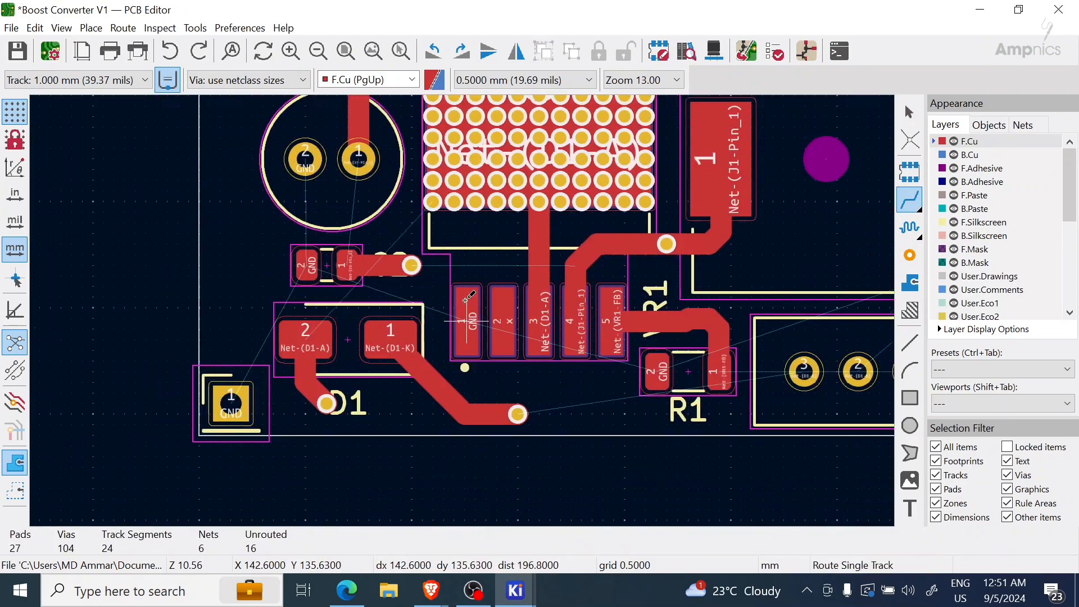
{"action": "scroll", "coordinate": [751, 261], "scroll_direction": "up", "scroll_amount": 2}
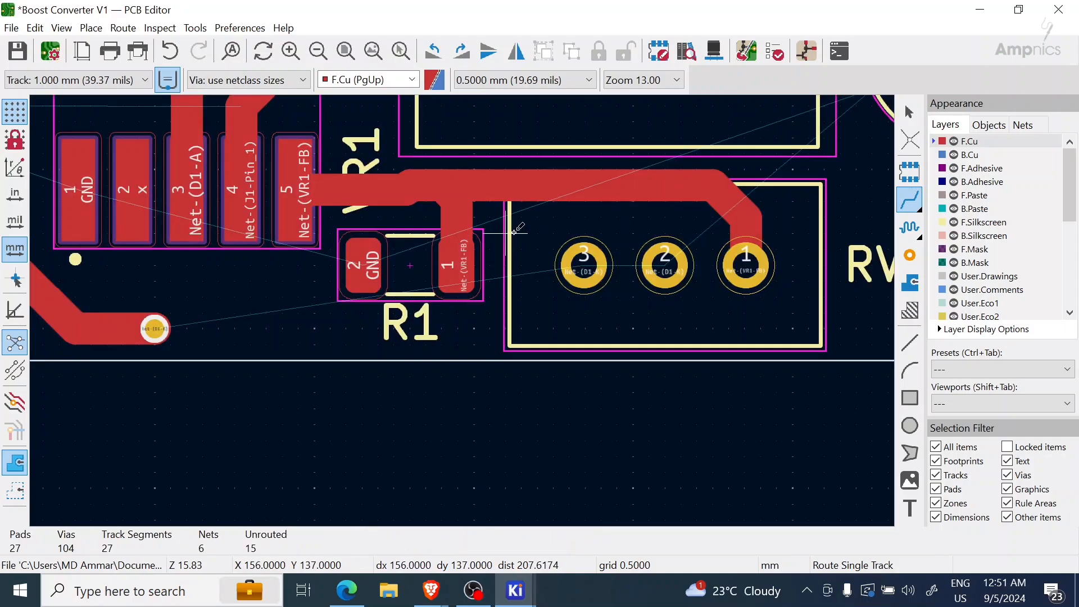
{"action": "scroll", "coordinate": [751, 262], "scroll_direction": "down", "scroll_amount": 2}
{"action": "scroll", "coordinate": [366, 337], "scroll_direction": "up", "scroll_amount": 2}
Route the D1-K net on F.Cu from RV1 pads 3 and 2 through C4 pad 1 and C3 pad 1 to the upper-right connector pad
{"action": "left_click", "coordinate": [291, 320]}
{"action": "left_click", "coordinate": [345, 321]}
{"action": "left_click", "coordinate": [345, 322]}
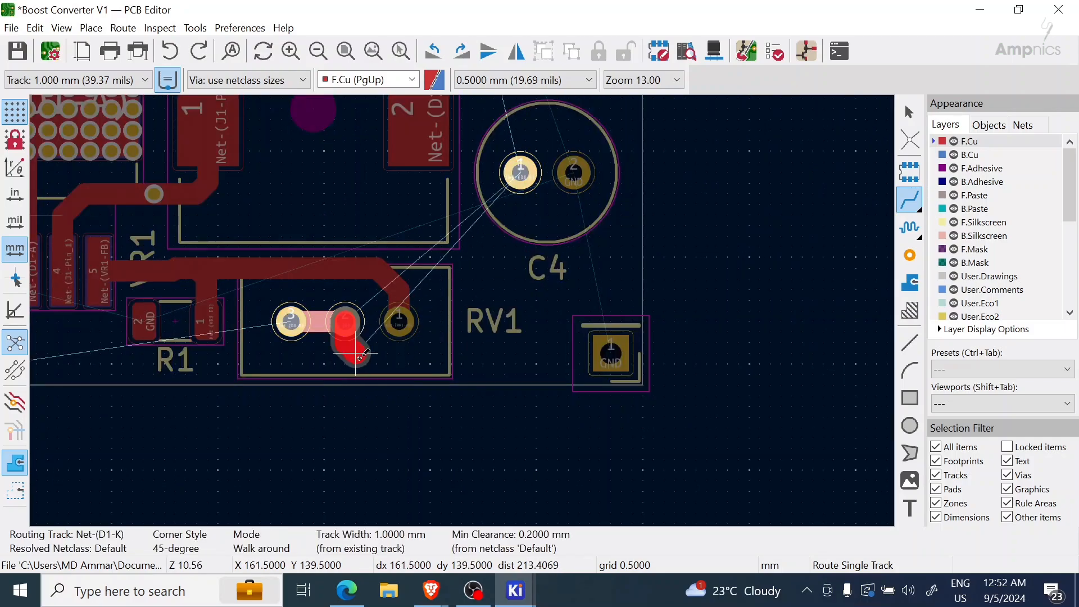
{"action": "left_click", "coordinate": [520, 172]}
{"action": "left_click", "coordinate": [594, 366]}
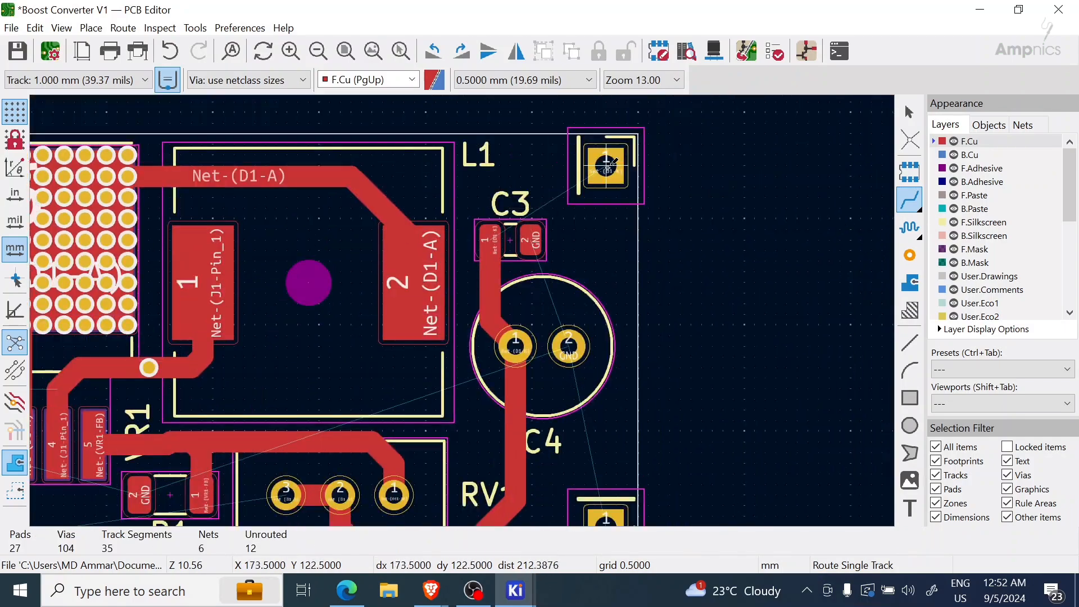
{"action": "left_click", "coordinate": [606, 164]}
{"action": "left_click", "coordinate": [490, 239]}
Route a 1 mm track on F.Cu from C1 pad 1 down to C2 pad 1
{"action": "scroll", "coordinate": [165, 375], "scroll_direction": "down", "scroll_amount": 2}
{"action": "scroll", "coordinate": [261, 253], "scroll_direction": "up", "scroll_amount": 3}
{"action": "left_click", "coordinate": [463, 309]}
{"action": "left_click", "coordinate": [445, 469]}
{"action": "scroll", "coordinate": [588, 432], "scroll_direction": "down", "scroll_amount": 2}
Switch to B.Cu and route a 1 mm track from the D1-K via to RV1 pad 3
{"action": "middle_click_drag", "start_coordinate": [620, 403], "coordinate": [322, 239]}
{"action": "key", "text": "Page_Down"}
{"action": "left_click", "coordinate": [301, 351]}
{"action": "left_click", "coordinate": [581, 323]}
Try a D1-A track on B.Cu from pad 6's lower-left via past VR1 pad 1 to the D1 pad 2 via, and undo it
{"action": "middle_click_drag", "start_coordinate": [340, 301], "coordinate": [636, 350]}
{"action": "key", "text": "Delete"}
{"action": "left_click", "coordinate": [403, 391]}
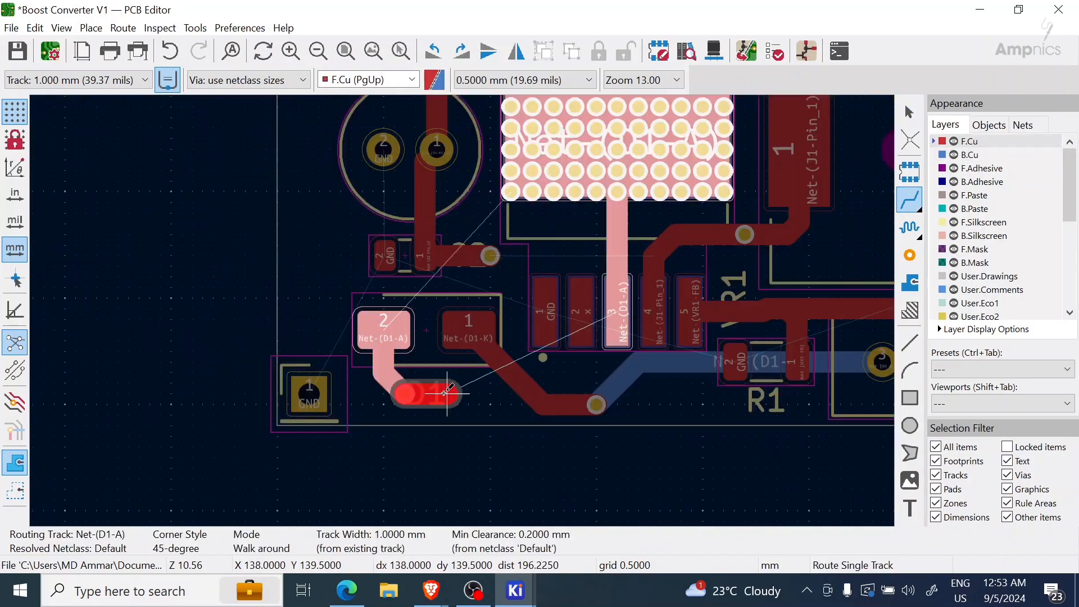
{"action": "key", "text": "Escape"}
{"action": "middle_click_drag", "start_coordinate": [477, 315], "coordinate": [471, 361]}
{"action": "key", "text": "Page_Down"}
{"action": "left_click", "coordinate": [501, 234]}
{"action": "left_click", "coordinate": [533, 289]}
{"action": "left_click", "coordinate": [396, 437]}
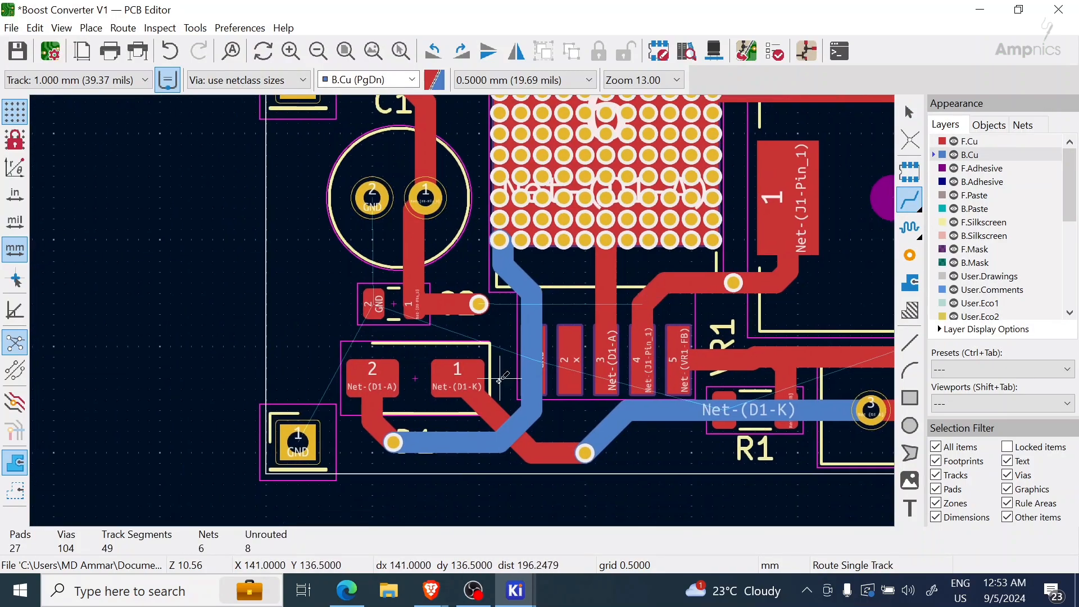
{"action": "key", "text": "ctrl+z"}
Route a D1-A track on B.Cu from pad 6's lower-left via leftwards and down over C2 and D1 pad 2 to the D1-A via
{"action": "left_click", "coordinate": [502, 234]}
{"action": "left_click", "coordinate": [374, 272]}
{"action": "left_click", "coordinate": [395, 436]}
Route a 1 mm track on B.Cu from the C2 via to the via on the VR1 pad 4 to L1 pad 1 track
{"action": "left_click", "coordinate": [481, 298]}
{"action": "left_click", "coordinate": [736, 278]}
{"action": "middle_click_drag", "start_coordinate": [747, 298], "coordinate": [330, 289]}
{"action": "middle_click_drag", "start_coordinate": [569, 237], "coordinate": [562, 336]}
{"action": "middle_click_drag", "start_coordinate": [400, 288], "coordinate": [622, 198]}
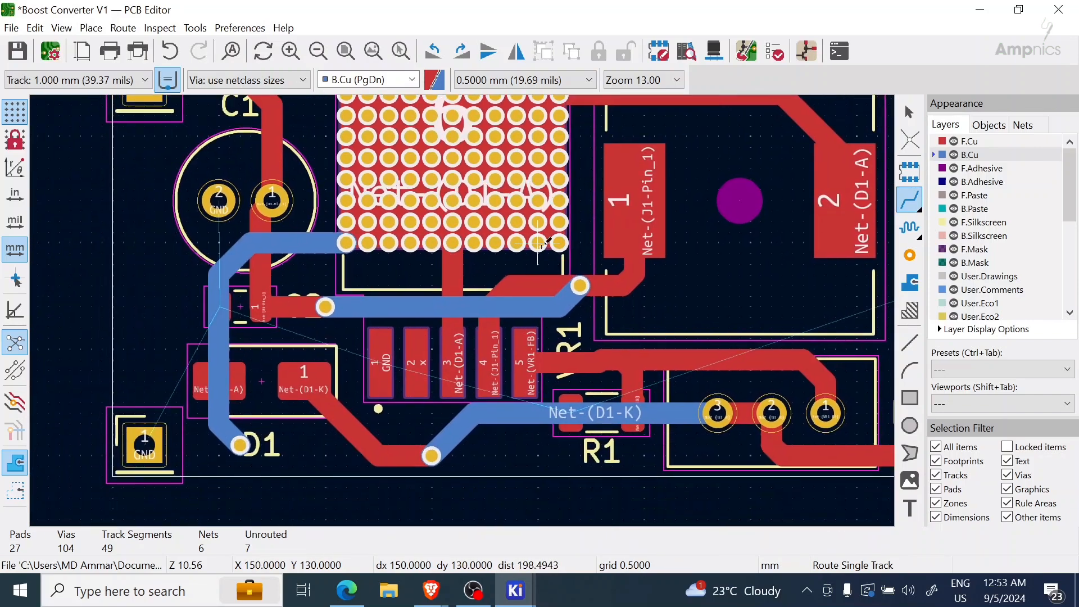
{"action": "middle_click_drag", "start_coordinate": [627, 280], "coordinate": [479, 285]}
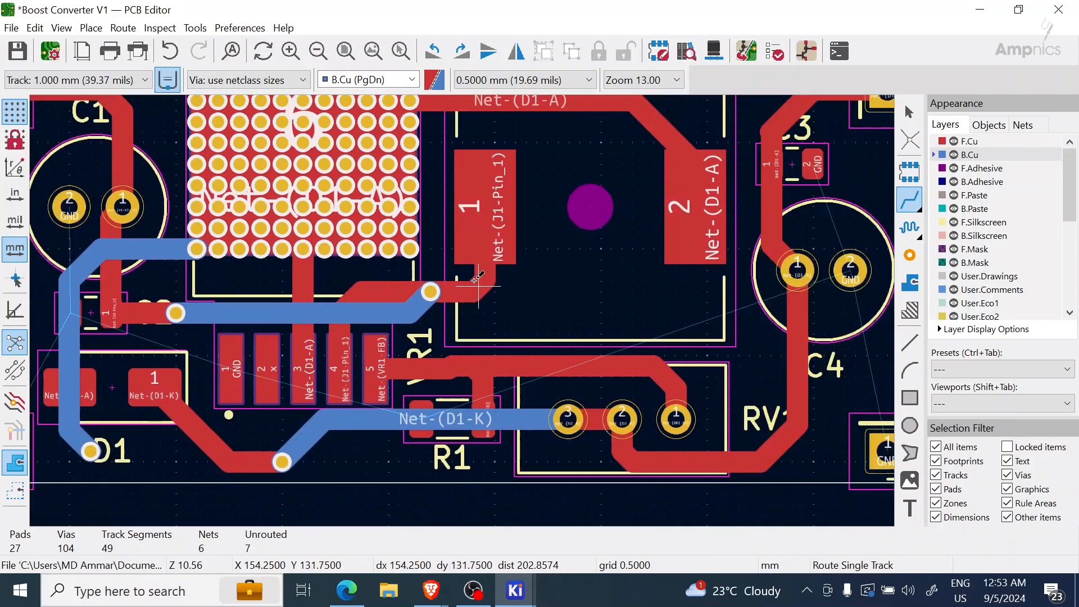
{"action": "key", "text": "Escape"}
{"action": "scroll", "coordinate": [551, 271], "scroll_direction": "down", "scroll_amount": 5}
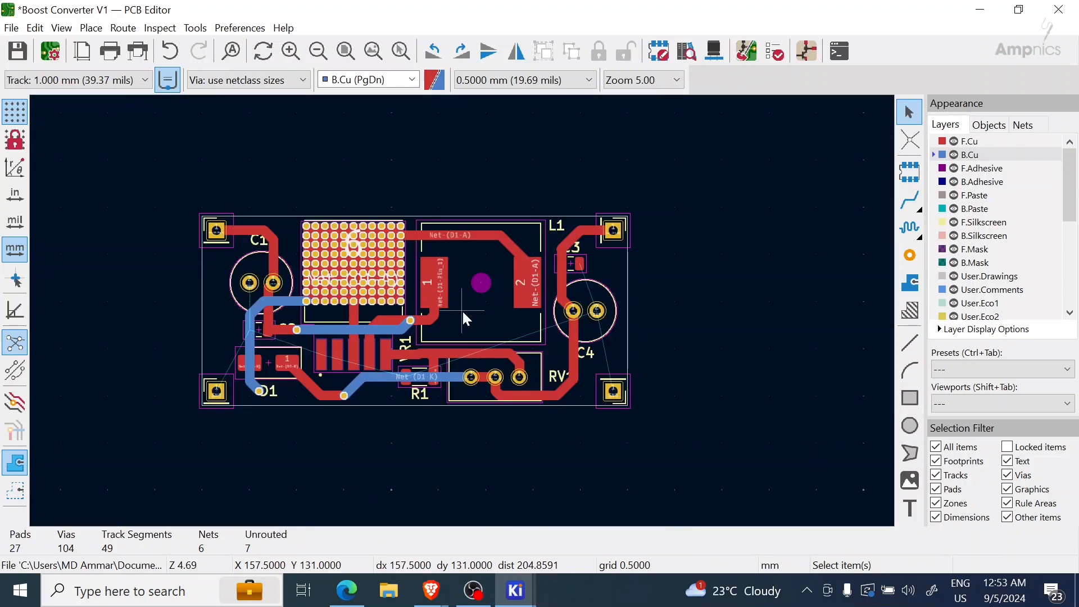
{"action": "middle_click_drag", "start_coordinate": [456, 265], "coordinate": [491, 253]}
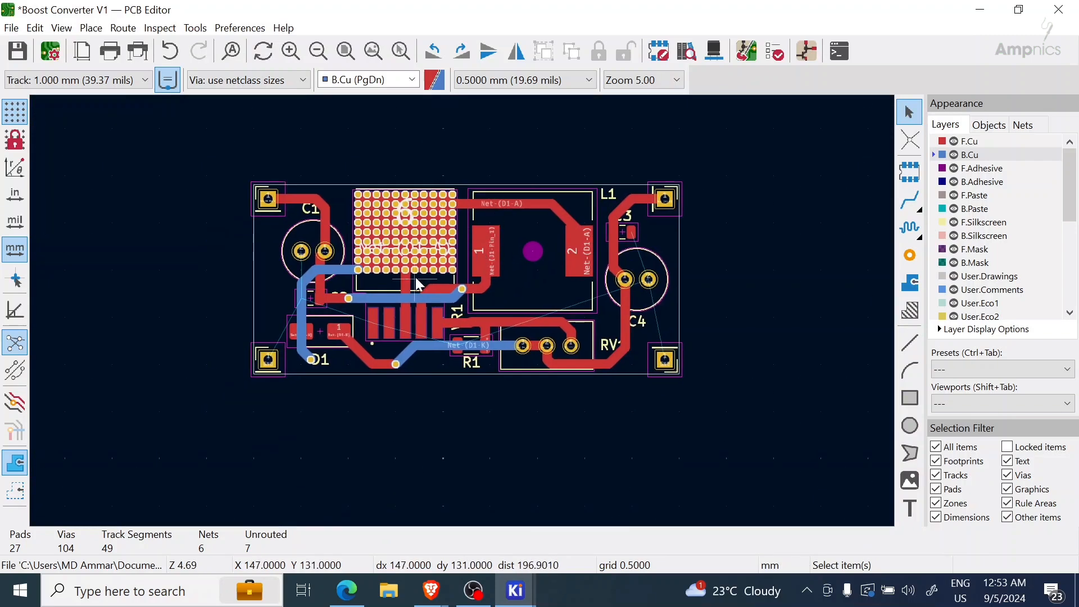
Start a filled copper zone just outside the board's upper-left corner, on F.Cu and B.Cu with net GND
{"action": "left_click", "coordinate": [912, 286]}
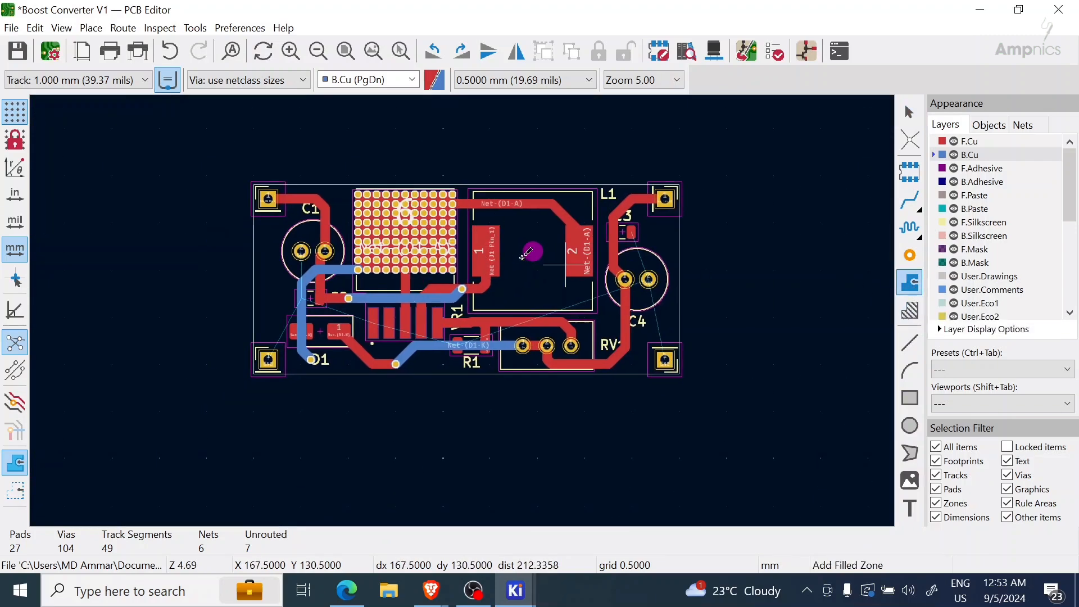
{"action": "left_click", "coordinate": [249, 175]}
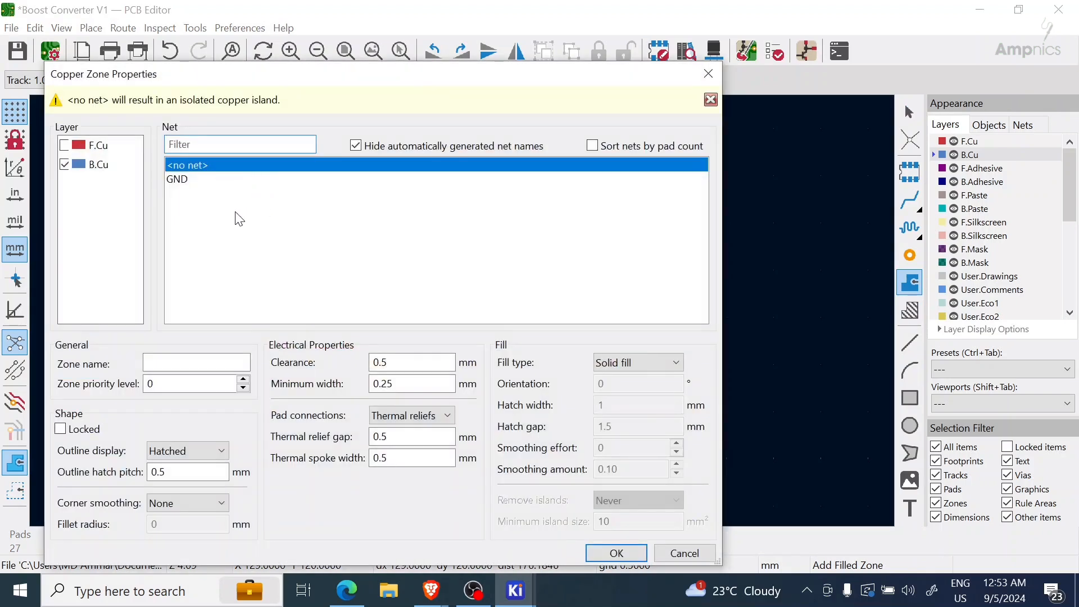
{"action": "left_click", "coordinate": [65, 146]}
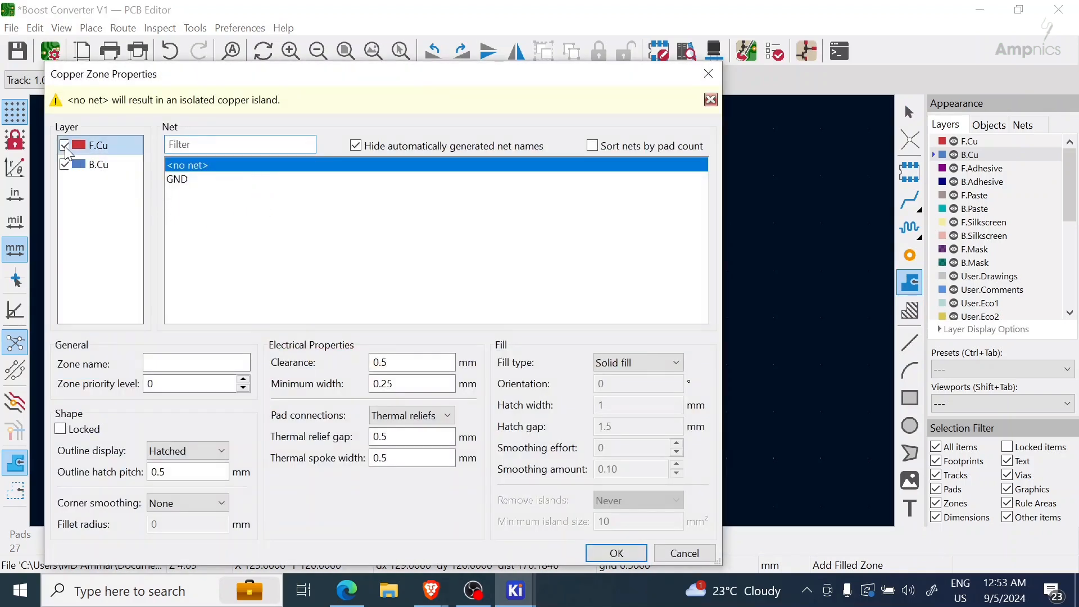
{"action": "left_click", "coordinate": [189, 179]}
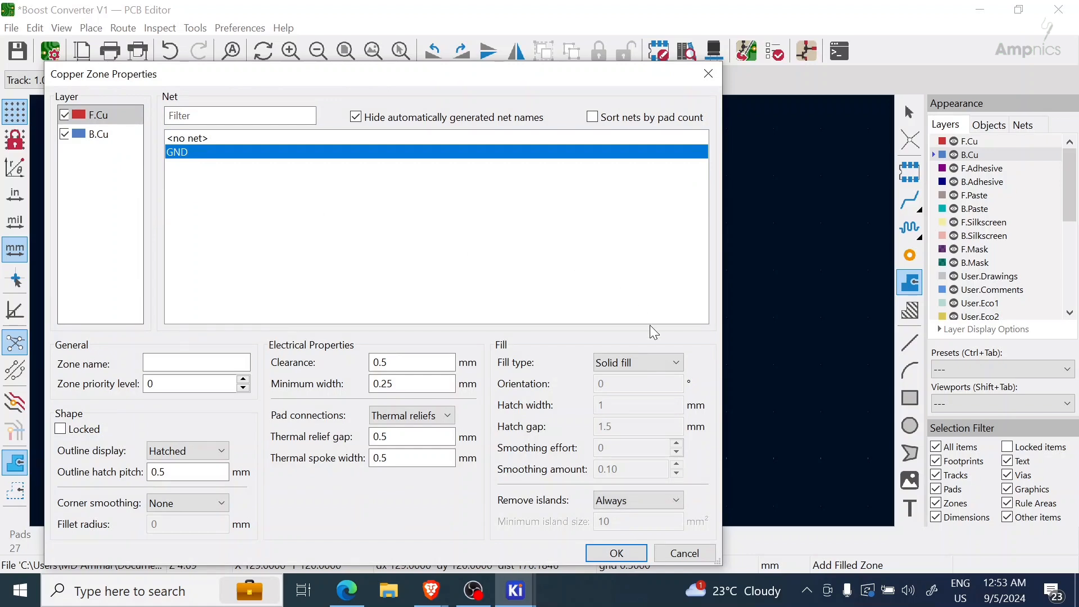
{"action": "left_click", "coordinate": [617, 552]}
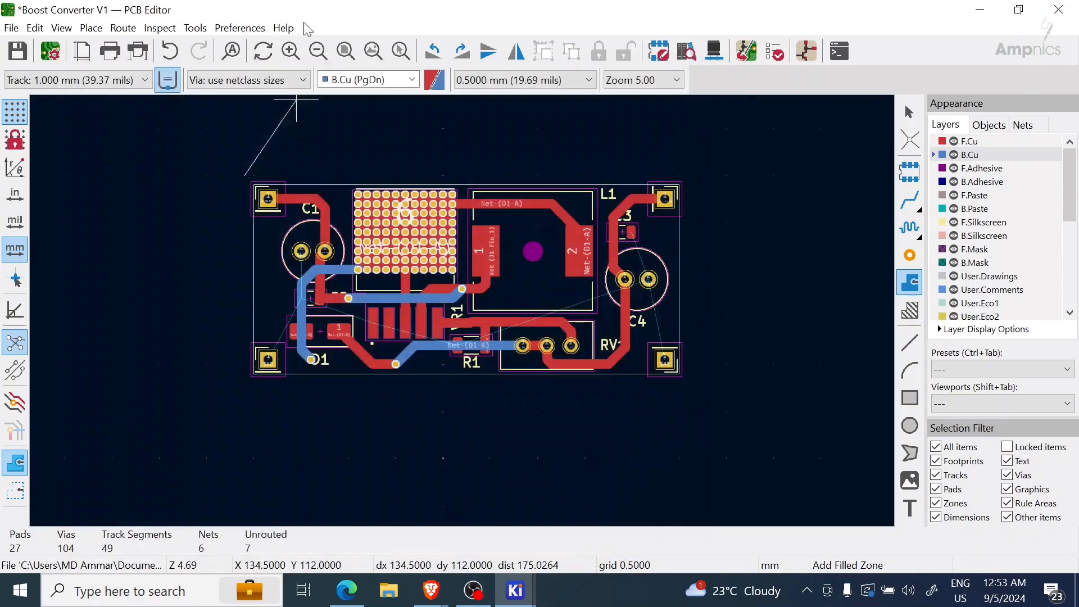
Draw the GND zone as a rectangle just outside the board outline and close it at its starting corner
{"action": "left_click", "coordinate": [689, 175]}
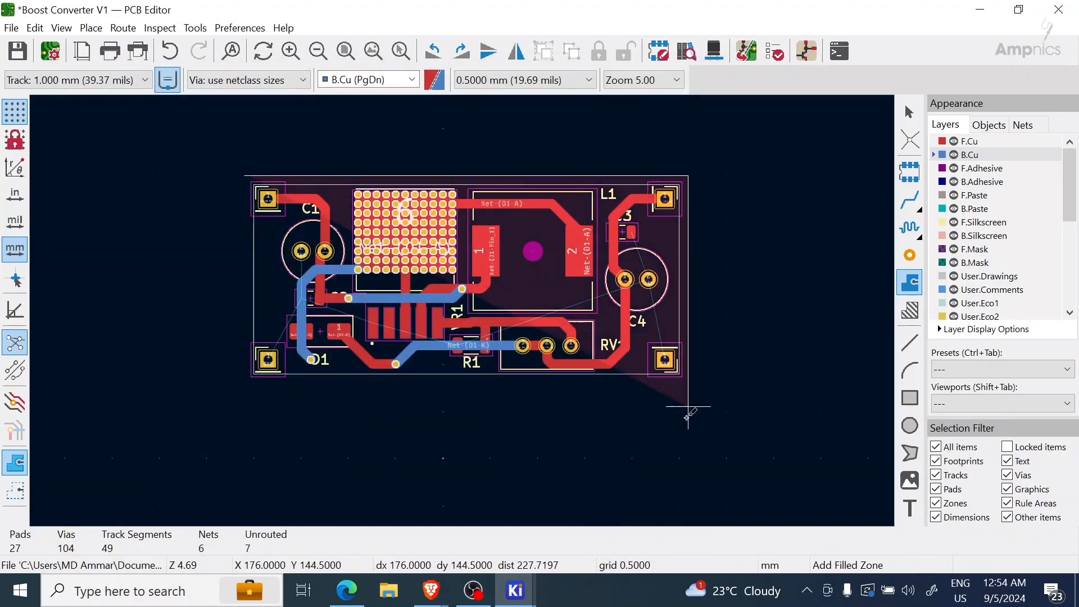
{"action": "left_click", "coordinate": [689, 383]}
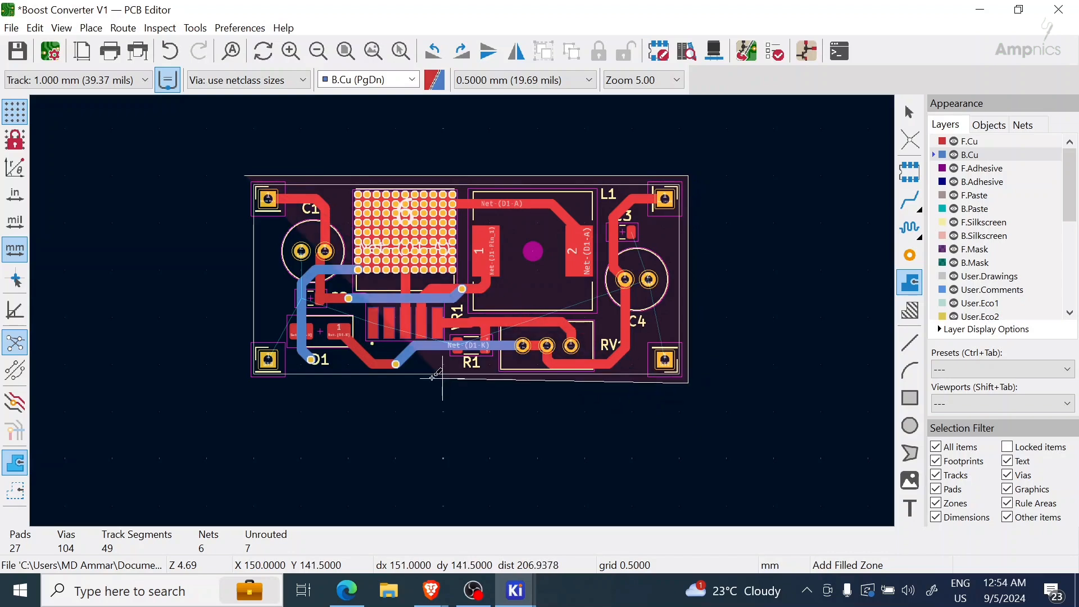
{"action": "left_click", "coordinate": [249, 385]}
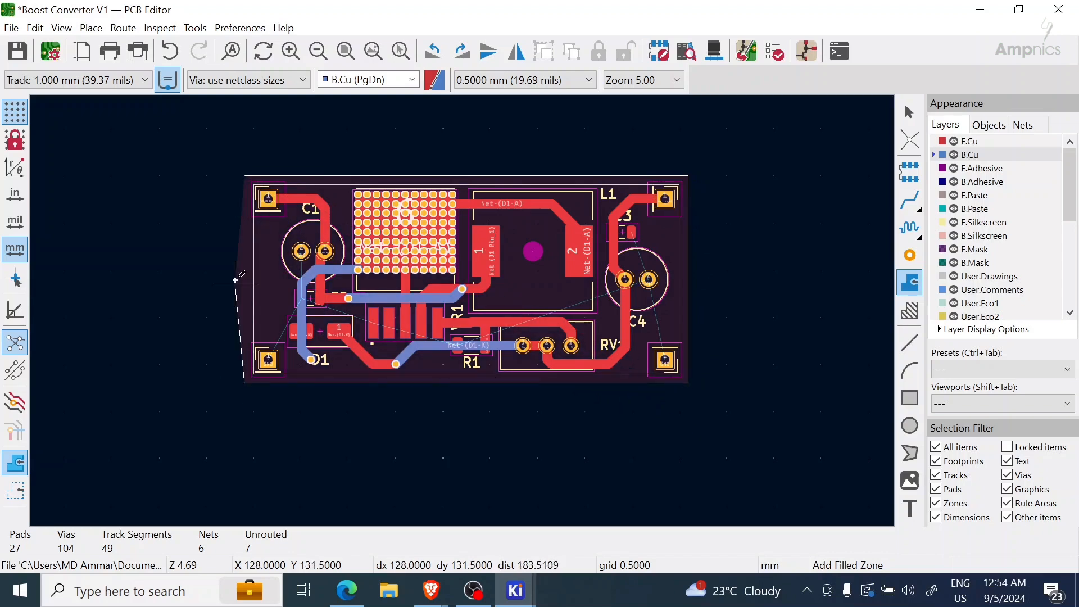
{"action": "scroll", "coordinate": [235, 280], "scroll_direction": "up", "scroll_amount": 5}
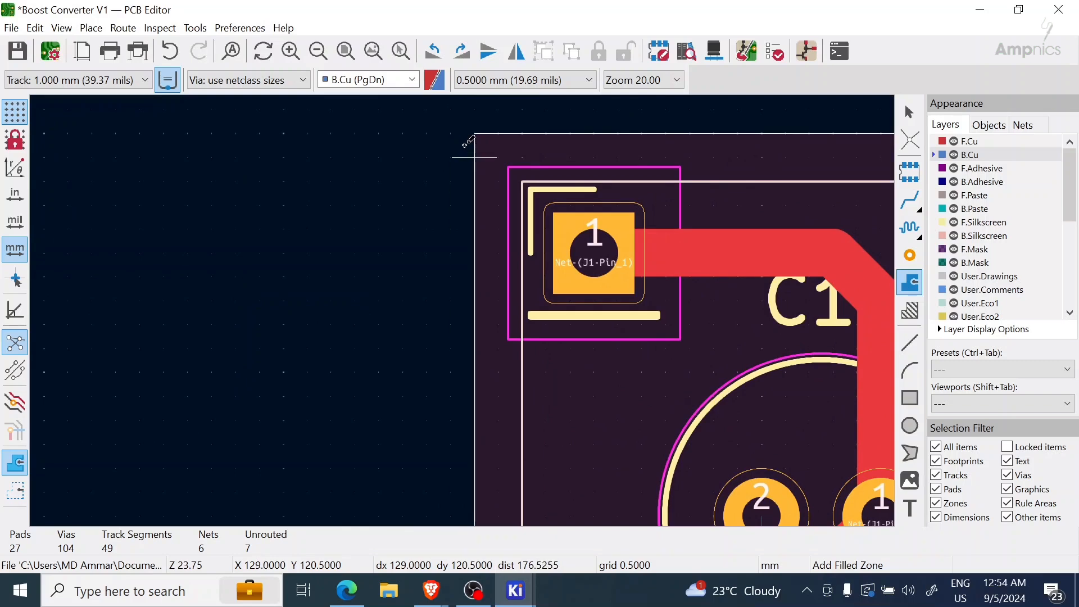
{"action": "left_click", "coordinate": [475, 133]}
{"action": "scroll", "coordinate": [483, 138], "scroll_direction": "down", "scroll_amount": 5}
{"action": "middle_click_drag", "start_coordinate": [631, 366], "coordinate": [495, 329]}
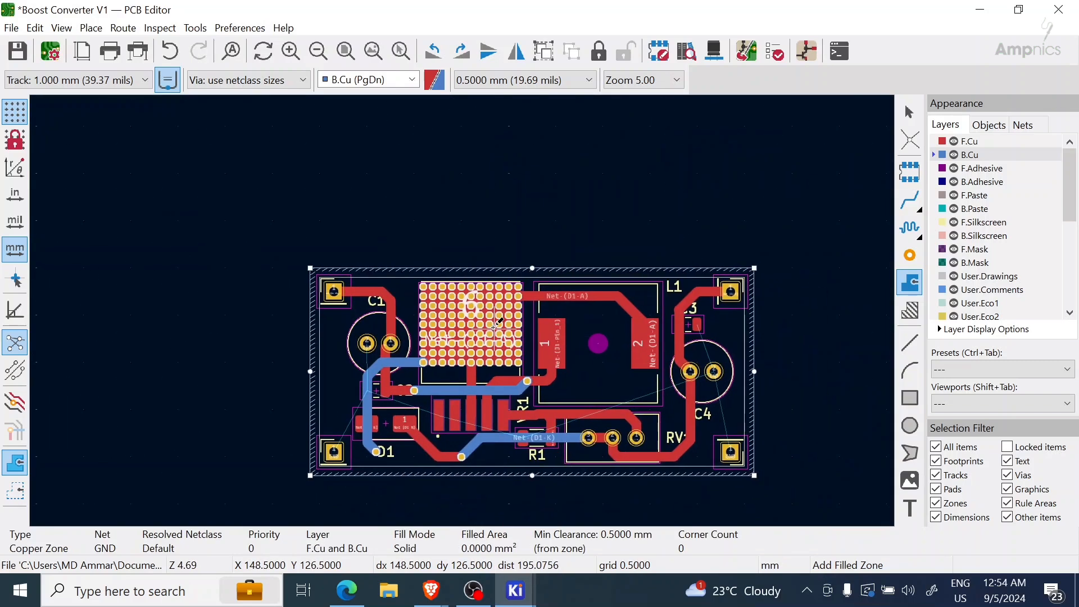
Fill the GND zone on both copper layers, leave the zone tool and clear the selection
{"action": "key", "text": "b"}
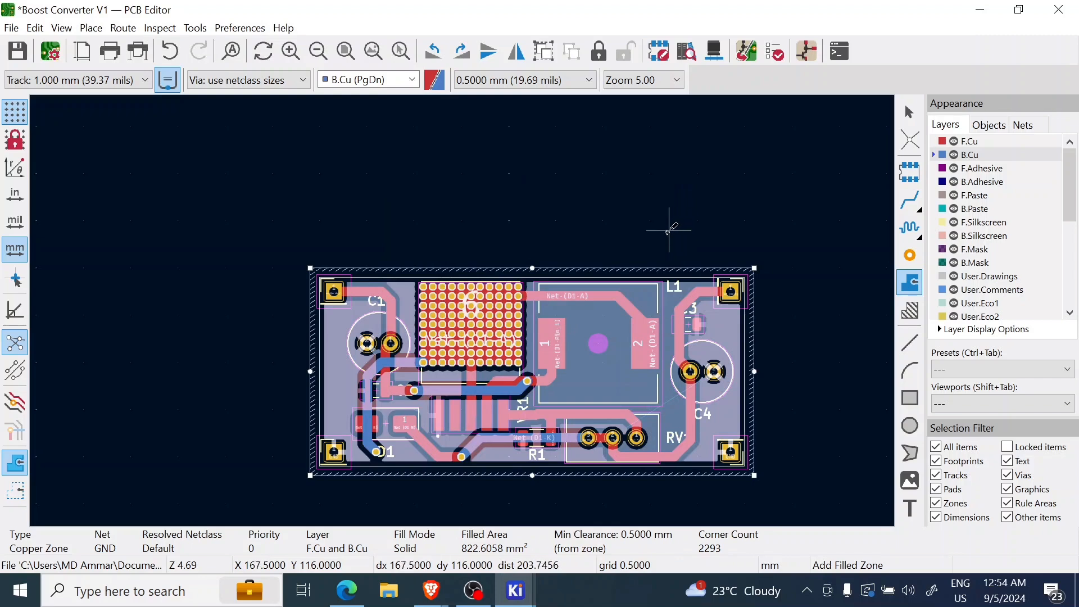
{"action": "key", "text": "Escape"}
{"action": "scroll", "coordinate": [666, 221], "scroll_direction": "down", "scroll_amount": 3}
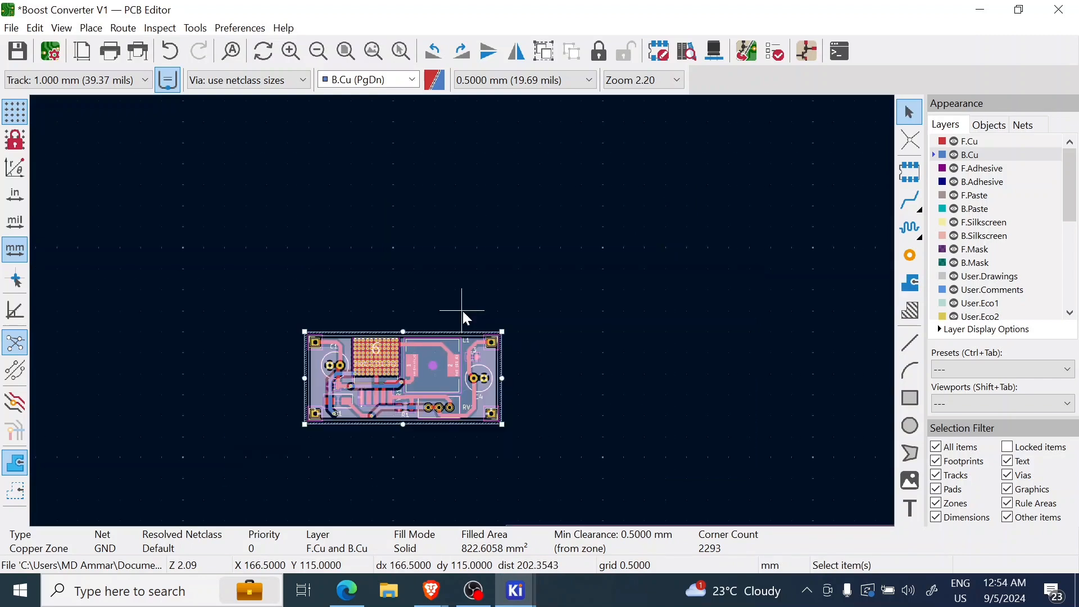
{"action": "scroll", "coordinate": [463, 312], "scroll_direction": "up", "scroll_amount": 3}
{"action": "middle_click_drag", "start_coordinate": [463, 312], "coordinate": [555, 188]}
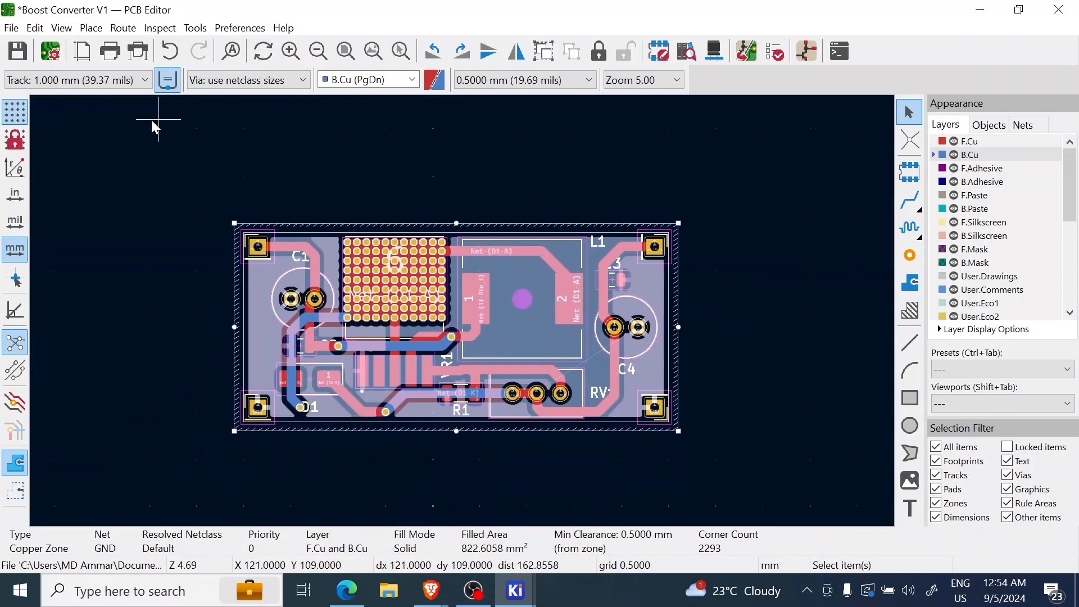
{"action": "left_click", "coordinate": [452, 194]}
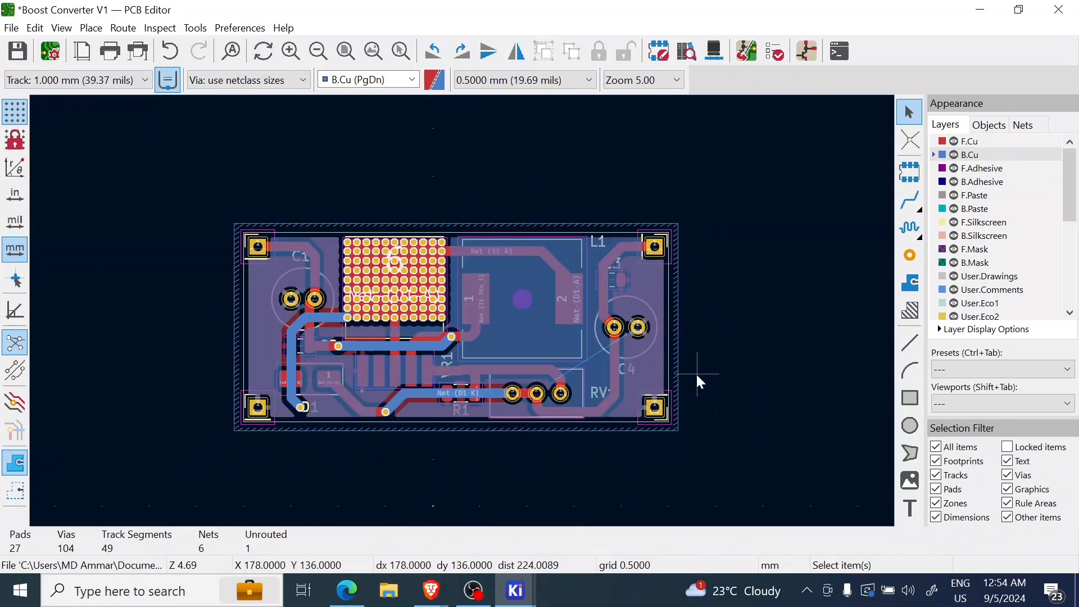
Examine the remaining unrouted GND connection running from C4 pad 2 past RV1 towards R1
{"action": "scroll", "coordinate": [636, 381], "scroll_direction": "up", "scroll_amount": 2}
{"action": "scroll", "coordinate": [463, 311], "scroll_direction": "up", "scroll_amount": 4}
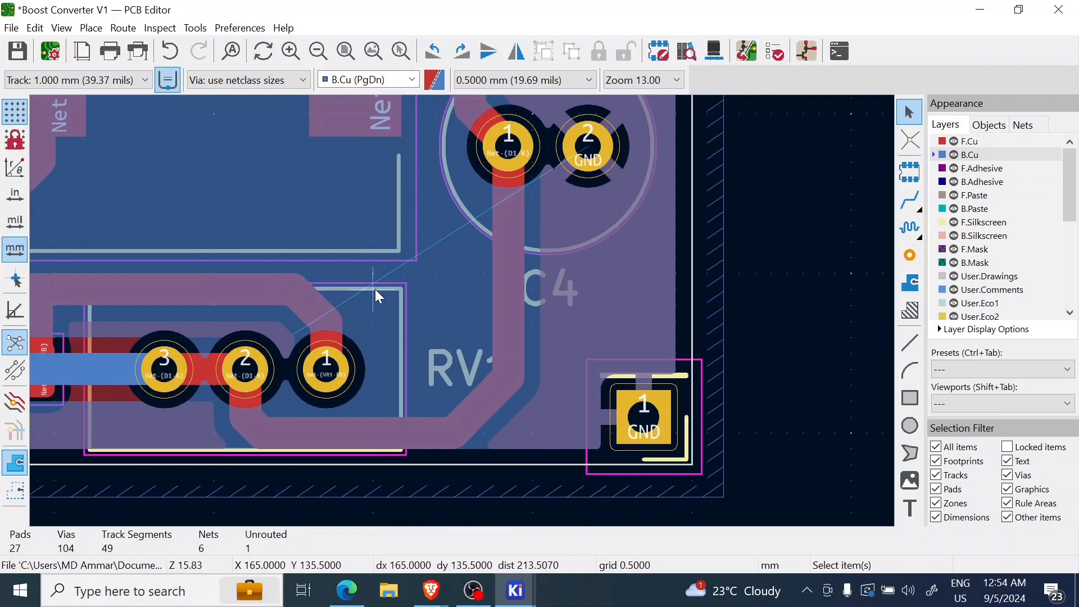
{"action": "scroll", "coordinate": [481, 299], "scroll_direction": "down", "scroll_amount": 2}
{"action": "middle_click_drag", "start_coordinate": [516, 268], "coordinate": [519, 344]}
{"action": "middle_click_drag", "start_coordinate": [470, 392], "coordinate": [556, 328]}
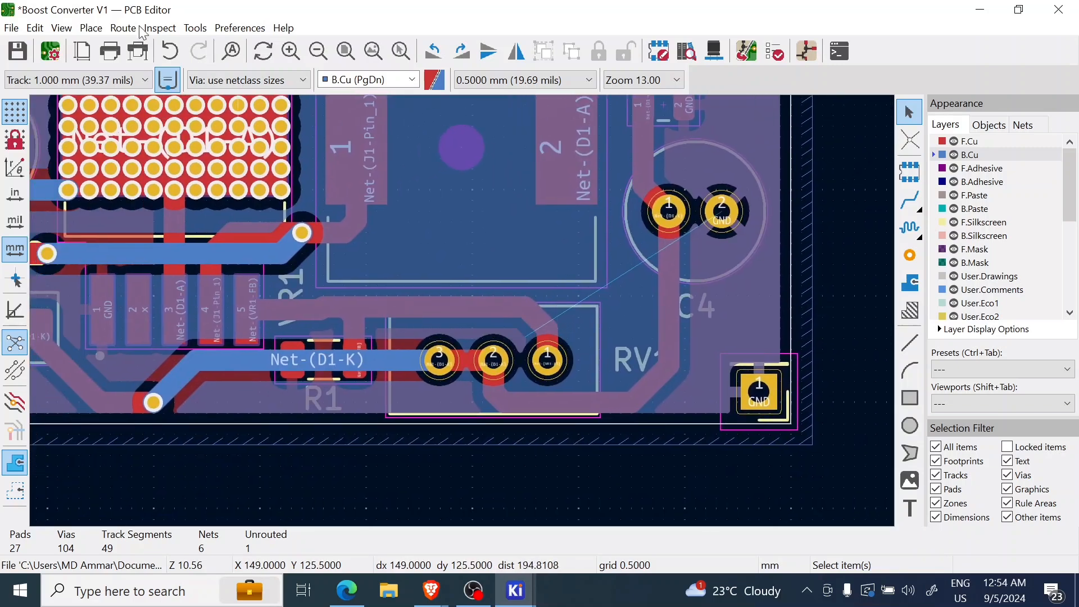
{"action": "middle_click_drag", "start_coordinate": [662, 279], "coordinate": [570, 402]}
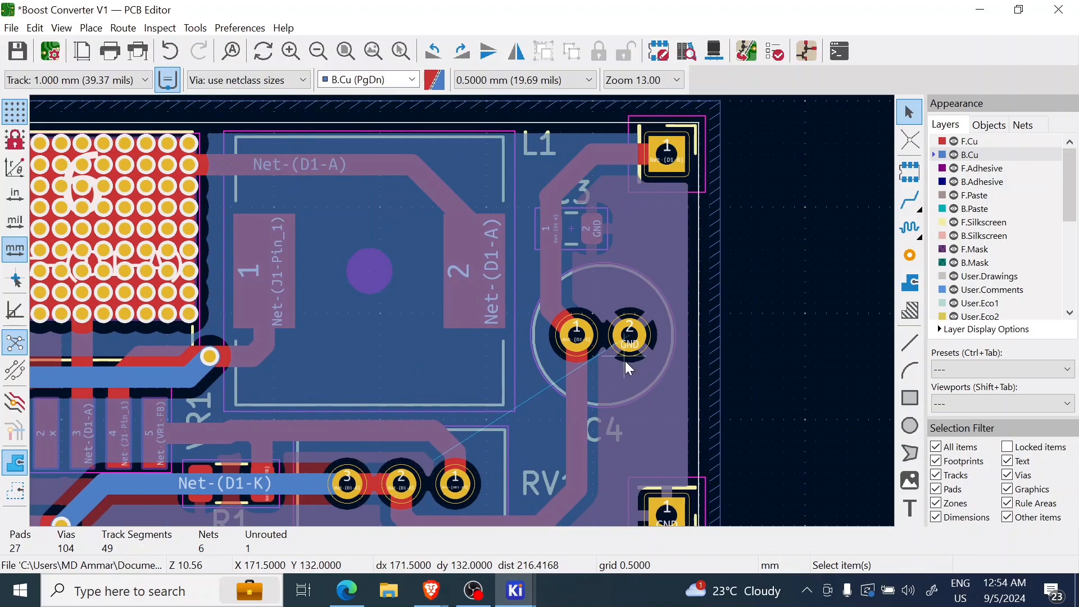
{"action": "middle_click_drag", "start_coordinate": [626, 395], "coordinate": [649, 337]}
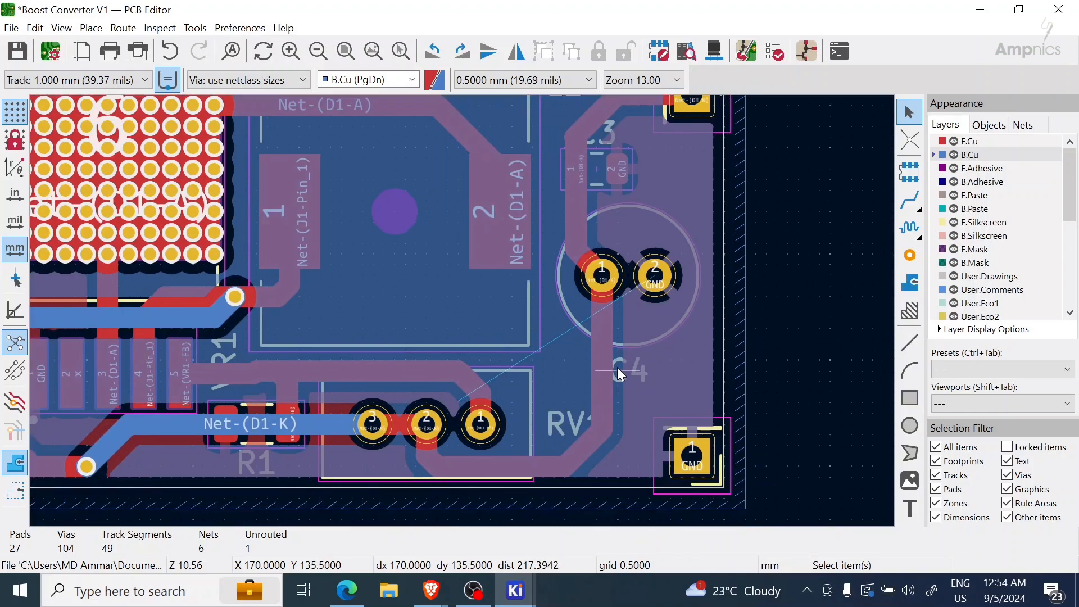
{"action": "scroll", "coordinate": [421, 281], "scroll_direction": "down", "scroll_amount": 2}
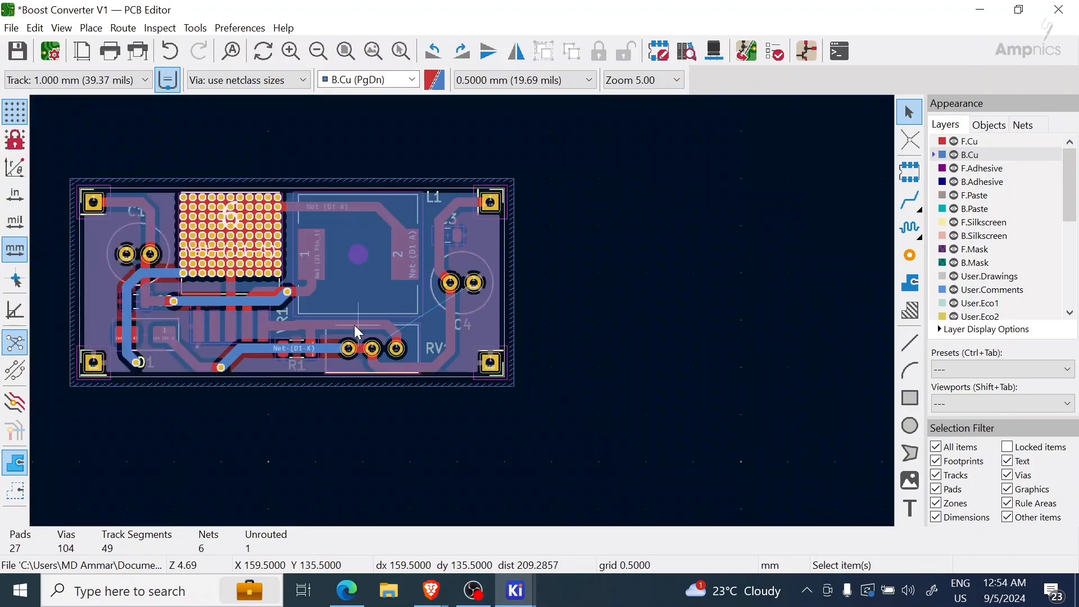
{"action": "scroll", "coordinate": [462, 314], "scroll_direction": "up", "scroll_amount": 1}
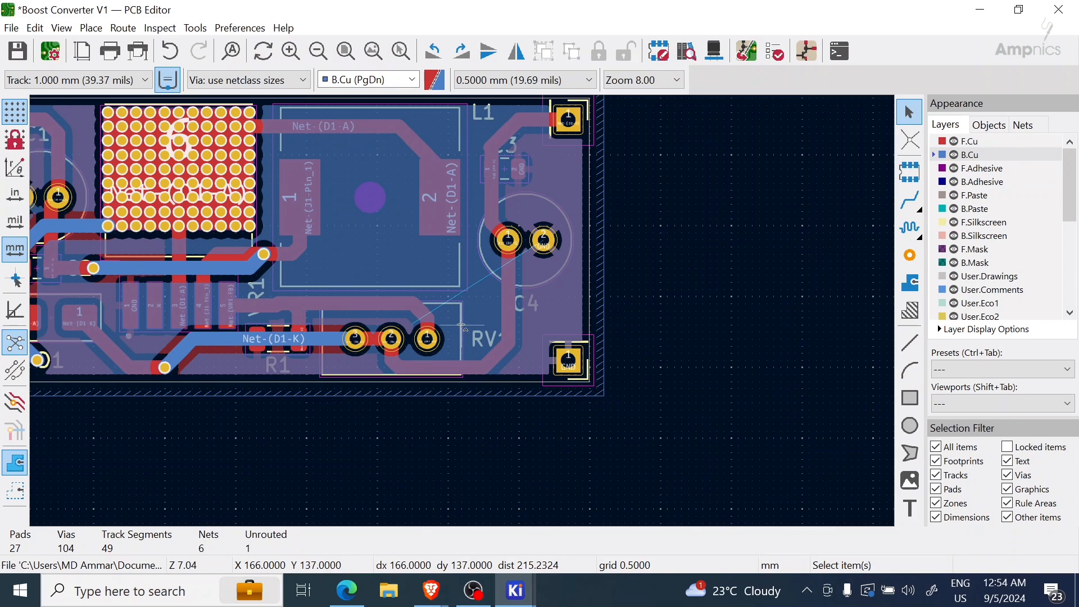
Undo the GND zone fill
{"action": "key", "text": "ctrl+z"}
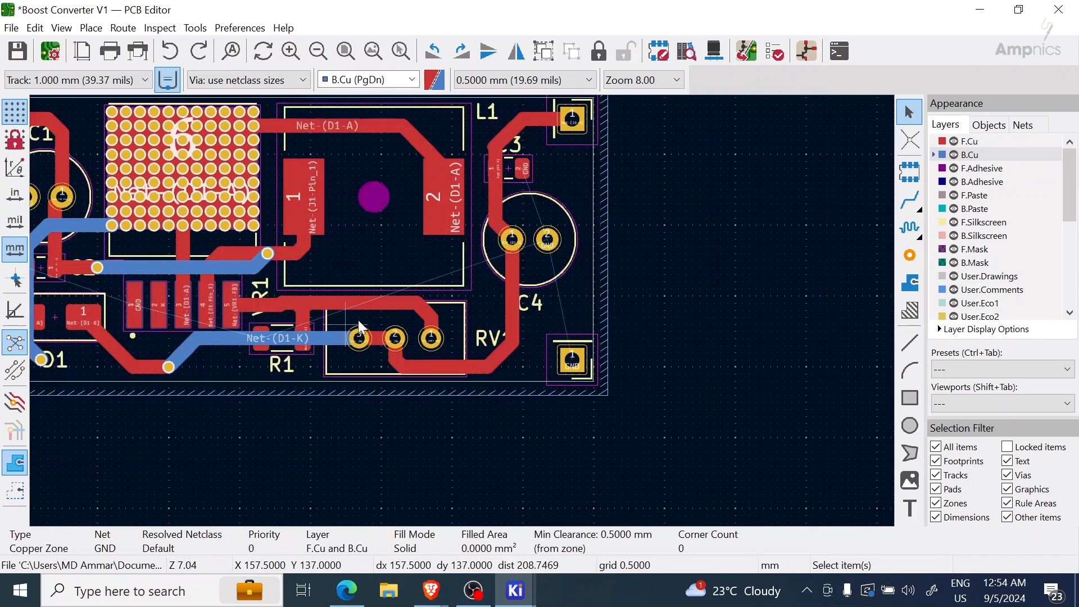
{"action": "middle_click_drag", "start_coordinate": [360, 324], "coordinate": [491, 299]}
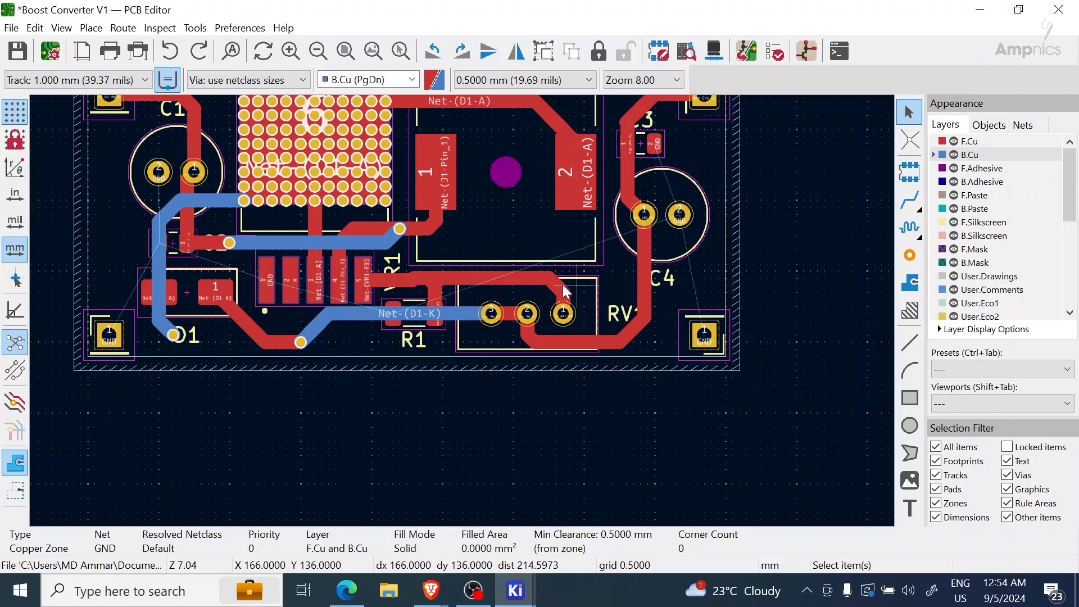
{"action": "middle_click_drag", "start_coordinate": [562, 284], "coordinate": [569, 337]}
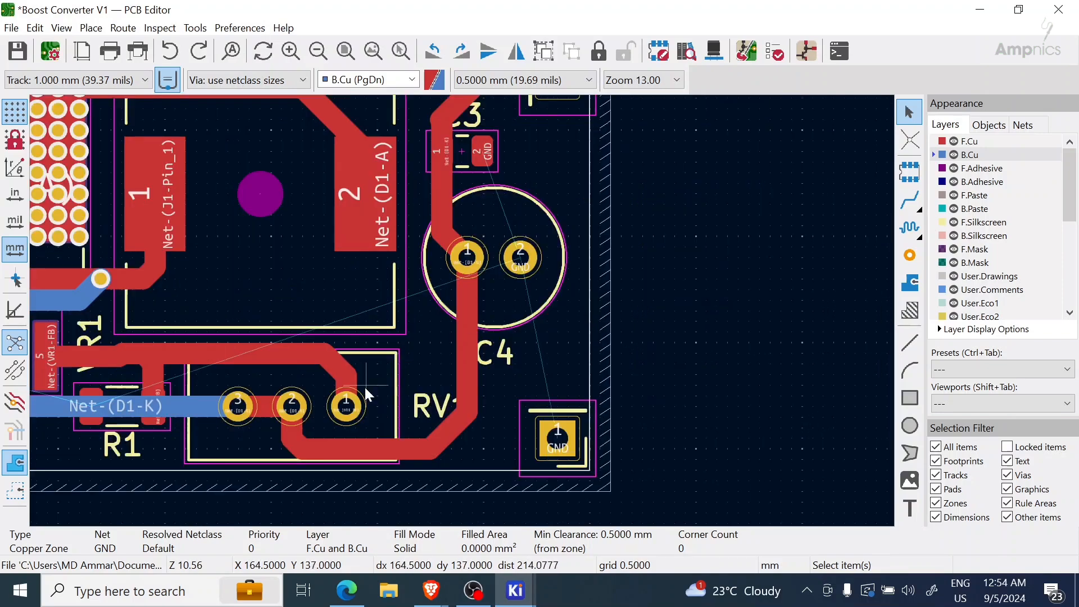
{"action": "middle_click_drag", "start_coordinate": [364, 385], "coordinate": [432, 301]}
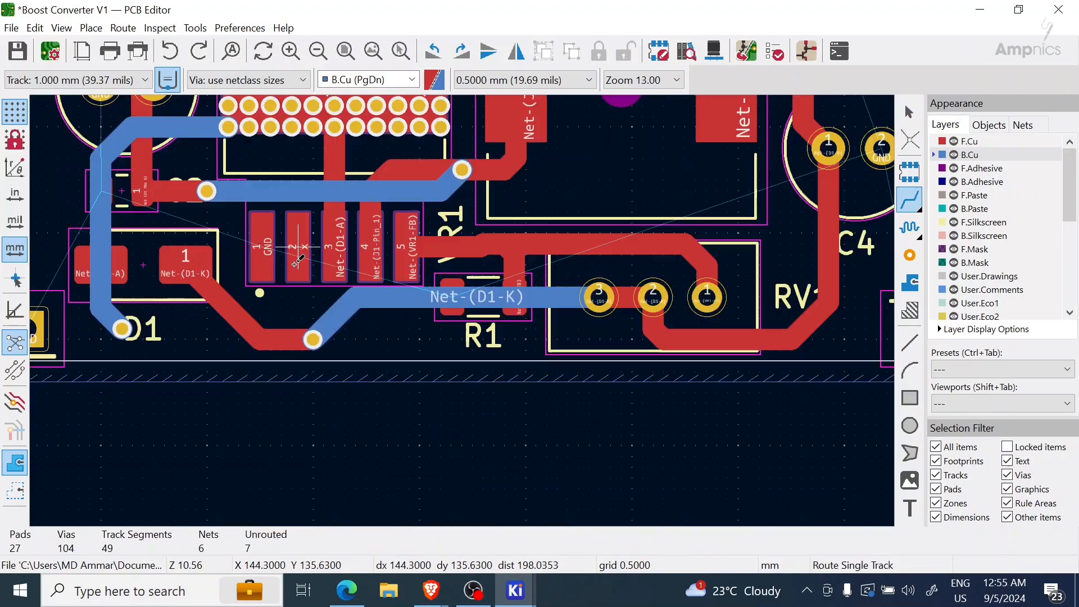
Route a 1 mm GND track on F.Cu from VR1 pad 1 down and across to R1 pad 2
{"action": "left_click", "coordinate": [262, 246]}
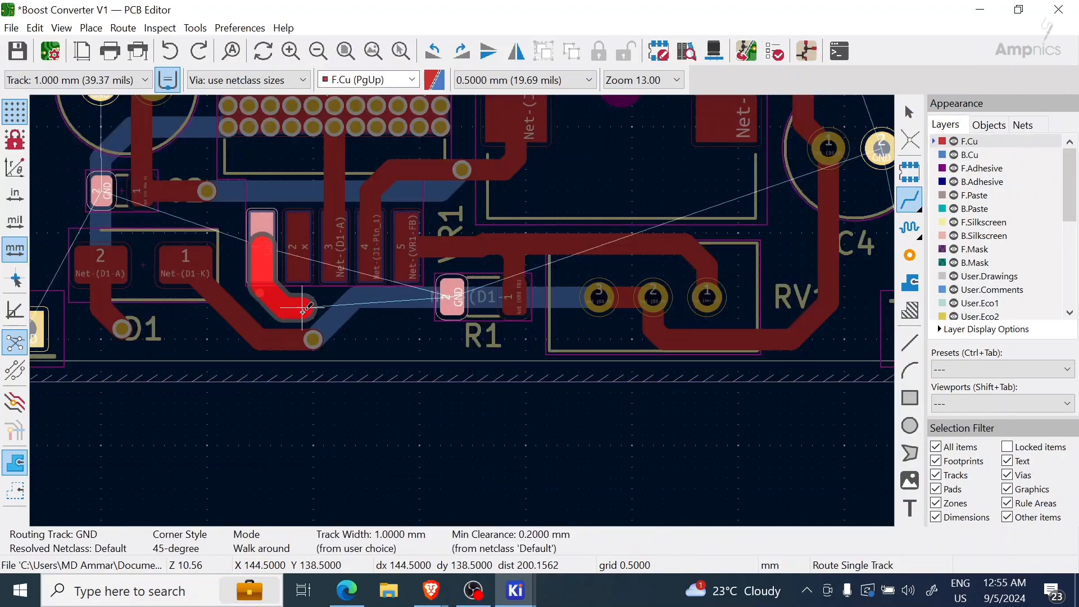
{"action": "key", "text": "Escape"}
{"action": "key", "text": "Page_Down"}
{"action": "key", "text": "Escape"}
{"action": "left_click_drag", "start_coordinate": [244, 325], "coordinate": [194, 325]}
{"action": "left_click_drag", "start_coordinate": [336, 318], "coordinate": [243, 336]}
{"action": "left_click_drag", "start_coordinate": [313, 340], "coordinate": [218, 344]}
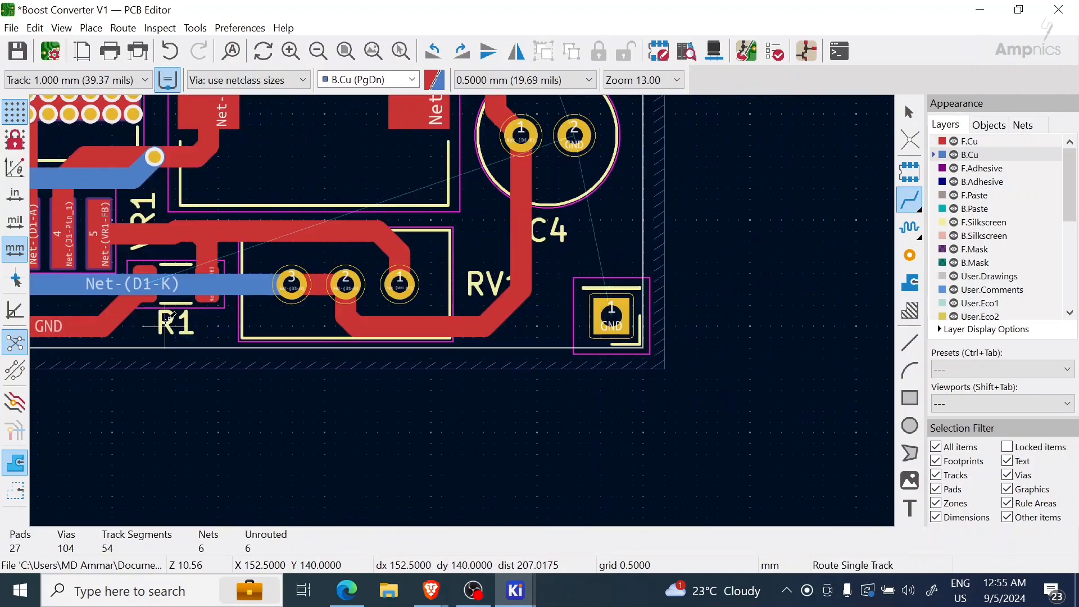
Place a via on the GND track below R1 at X 149.5, Y 140, with 0.9 mm diameter and 0.6 mm hole
{"action": "key", "text": "ctrl+shift+v"}
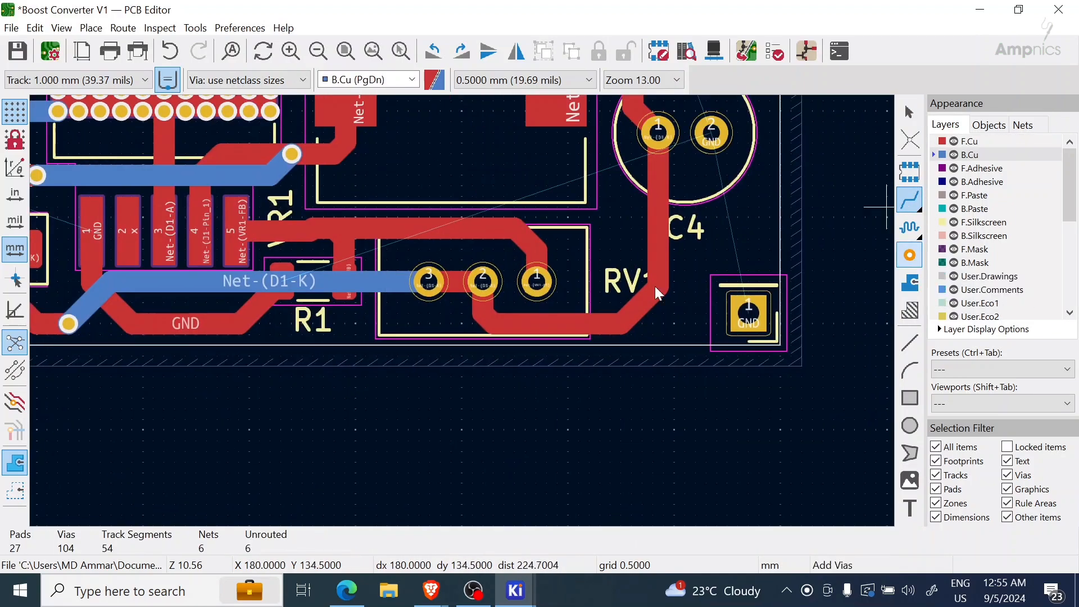
{"action": "key", "text": "Escape"}
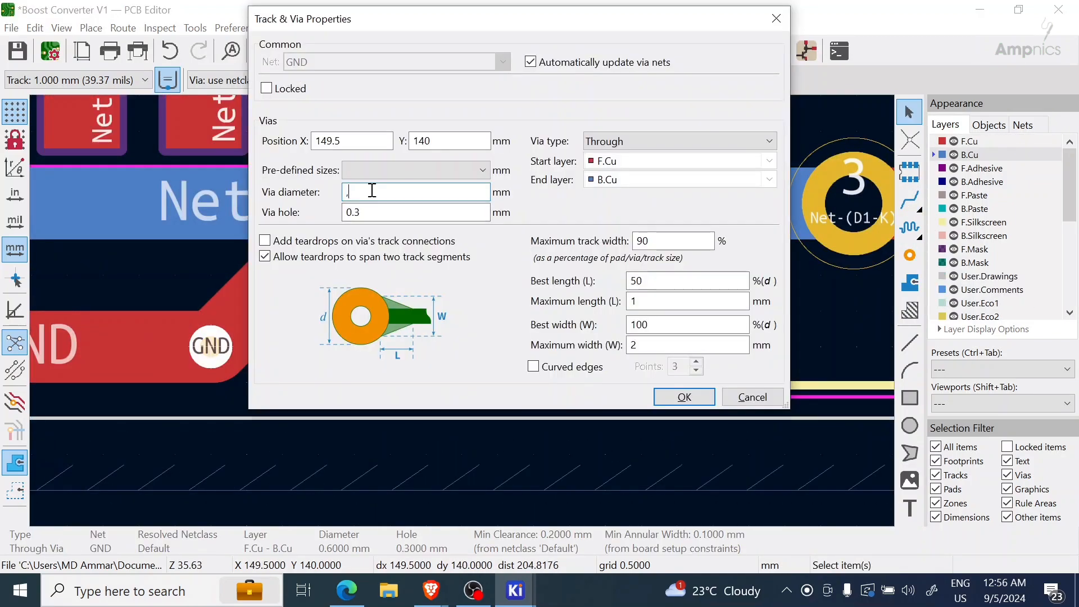
{"action": "type", "text": "0.9"}
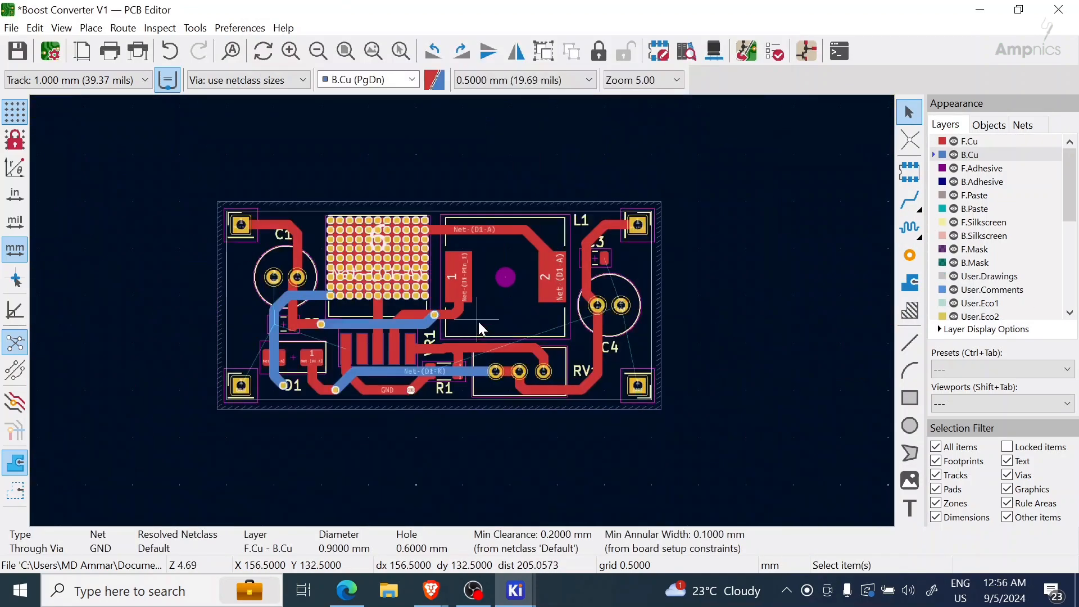
Refill the GND zone on both copper layers and deselect the new via
{"action": "key", "text": "b"}
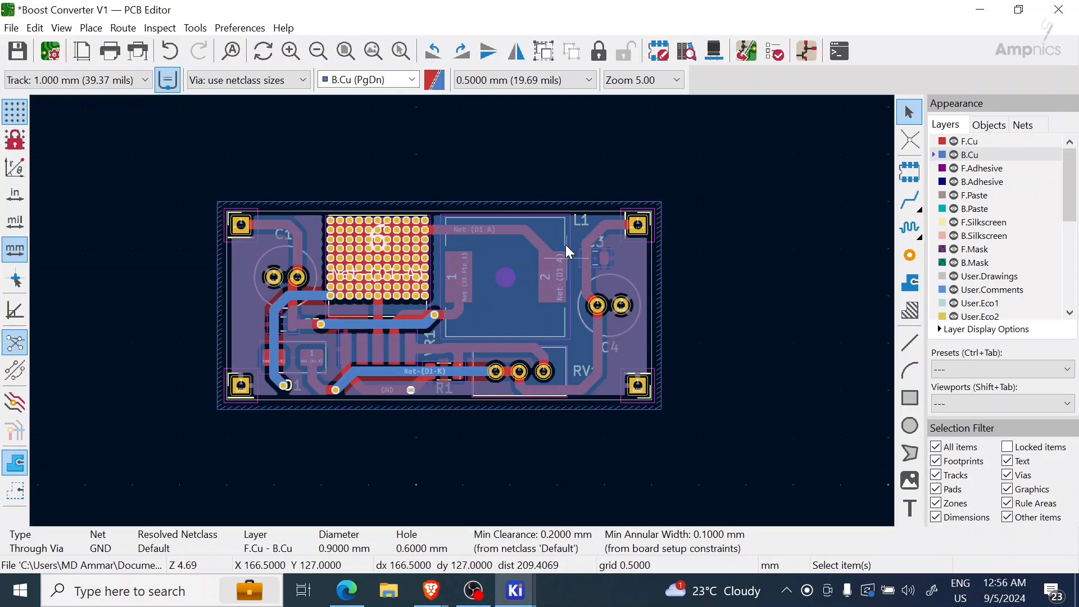
{"action": "left_click", "coordinate": [539, 174]}
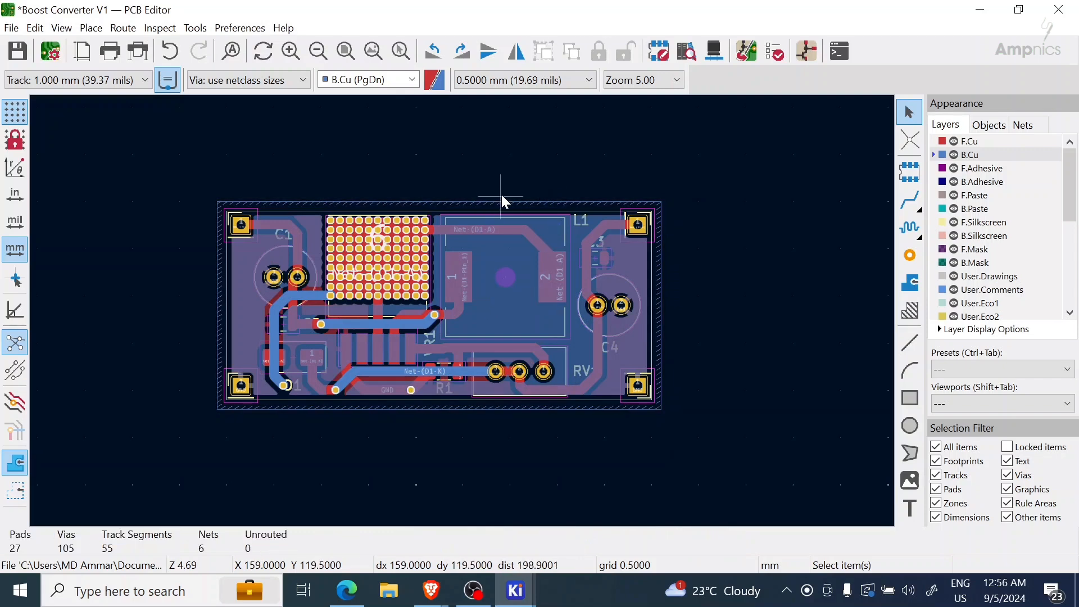
{"action": "scroll", "coordinate": [494, 256], "scroll_direction": "up", "scroll_amount": 3}
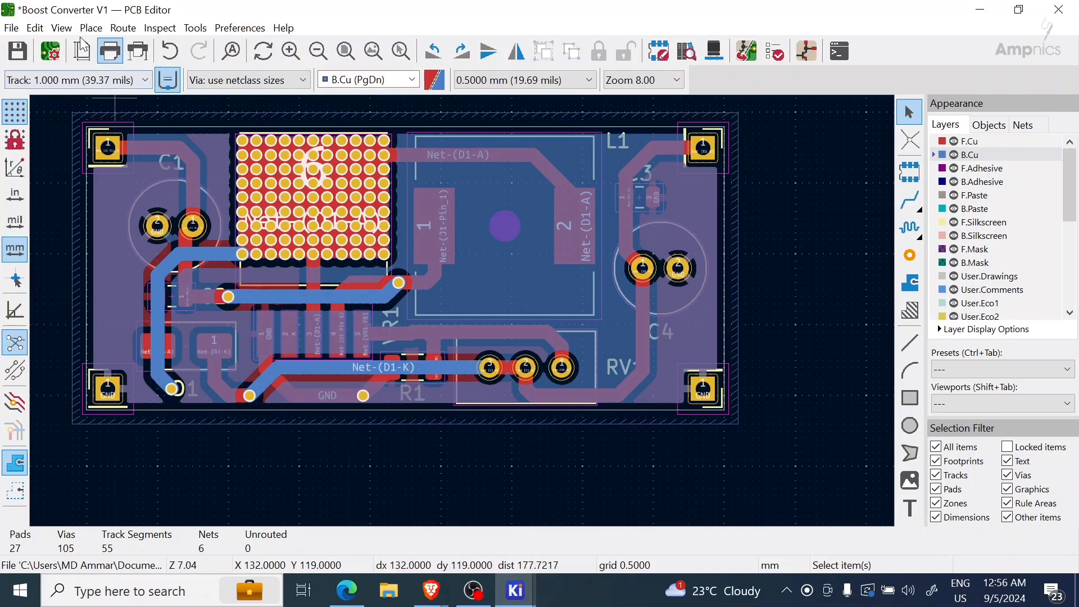
Open the board in the 3D viewer and rotate the model to inspect it from several angles
{"action": "left_click", "coordinate": [61, 28]}
{"action": "left_click", "coordinate": [85, 63]}
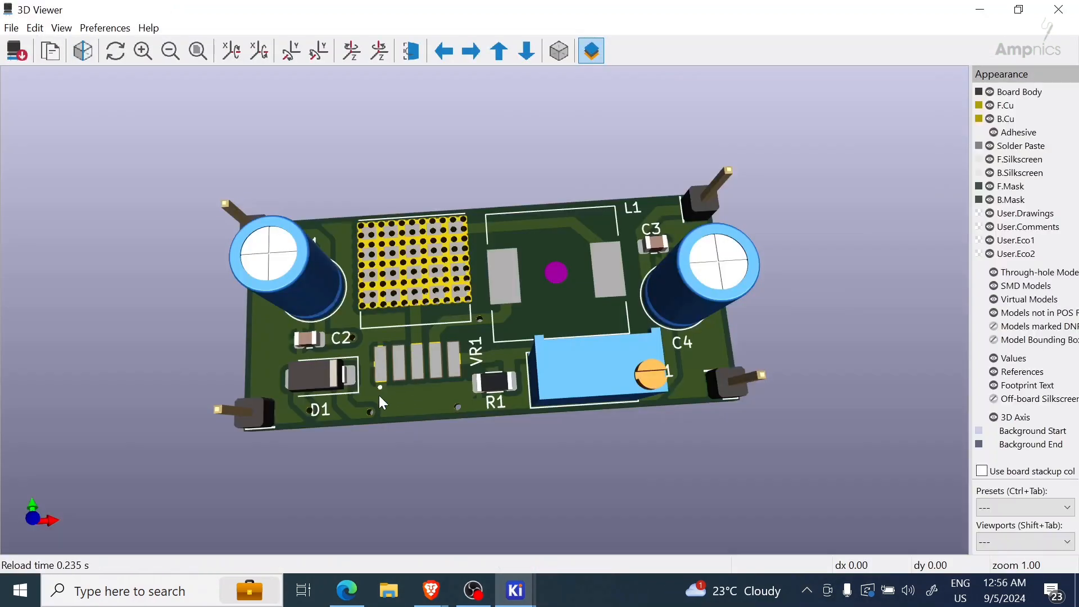
{"action": "left_click_drag", "start_coordinate": [370, 423], "coordinate": [409, 486]}
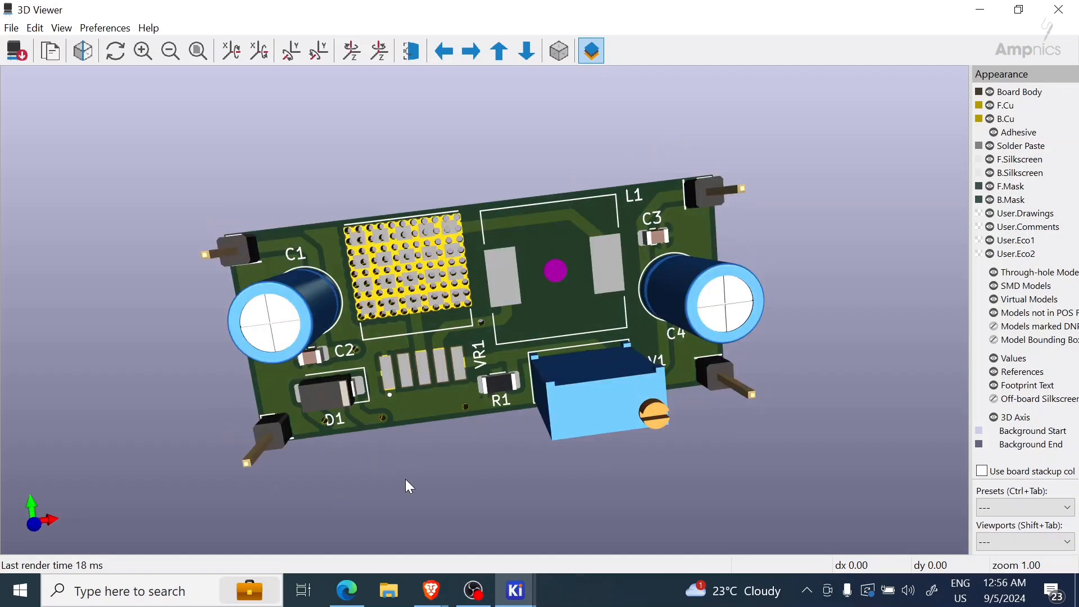
{"action": "left_click_drag", "start_coordinate": [405, 479], "coordinate": [585, 256]}
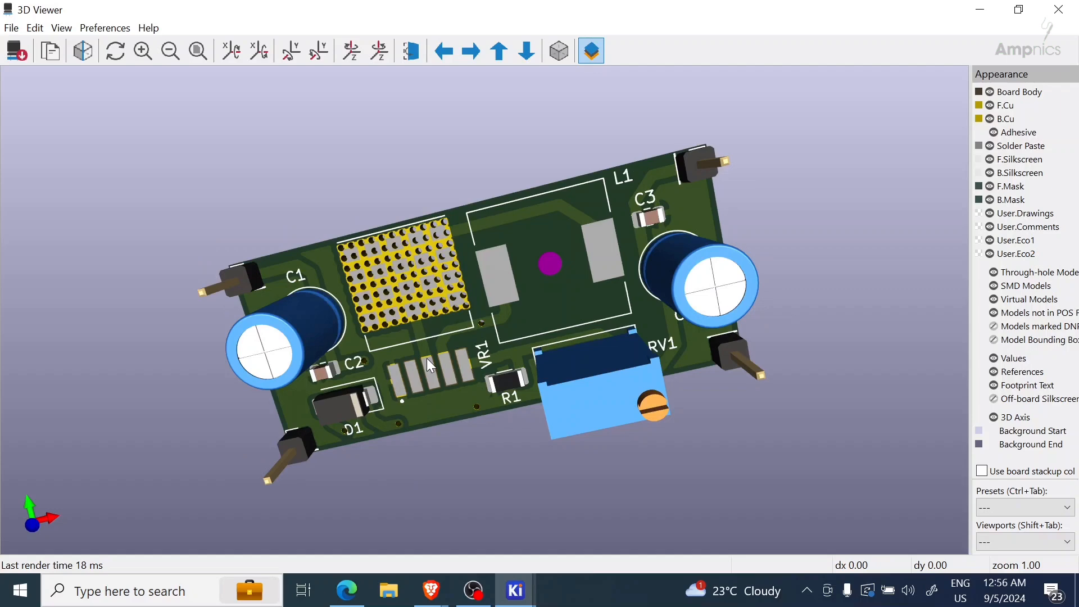
Rotate the 3D board to examine its component side, its underside copper and its edge profile
{"action": "left_click_drag", "start_coordinate": [428, 365], "coordinate": [611, 232]}
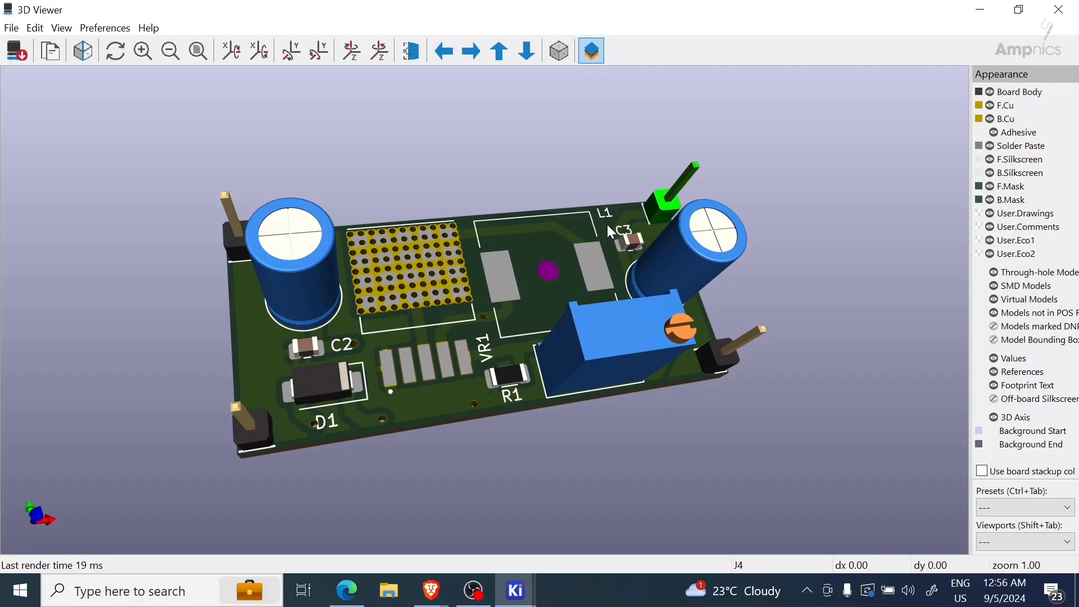
{"action": "left_click_drag", "start_coordinate": [611, 232], "coordinate": [426, 392]}
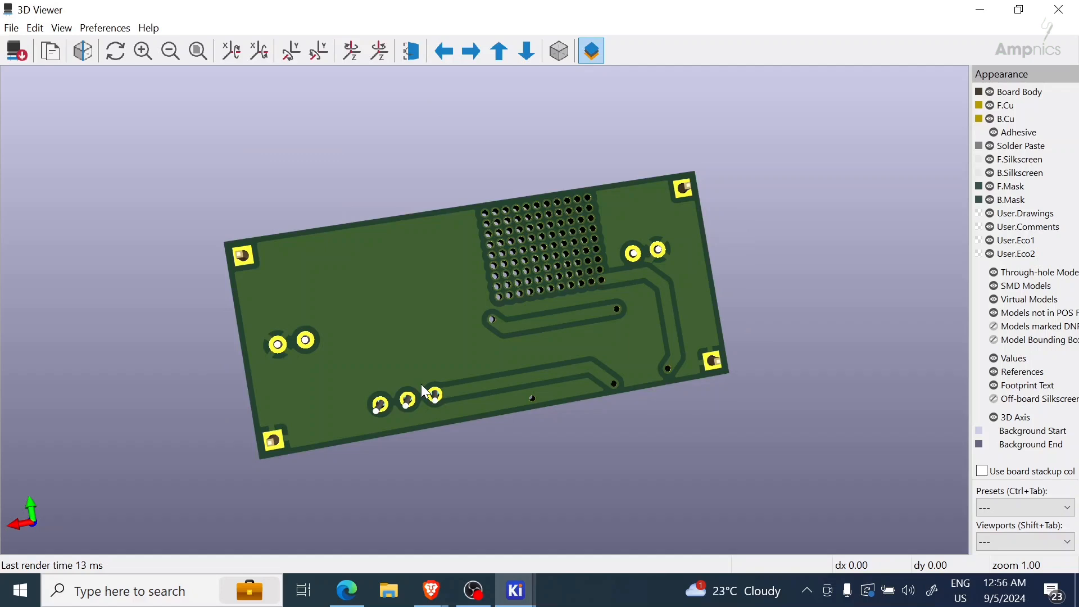
{"action": "left_click_drag", "start_coordinate": [425, 392], "coordinate": [1046, 299]}
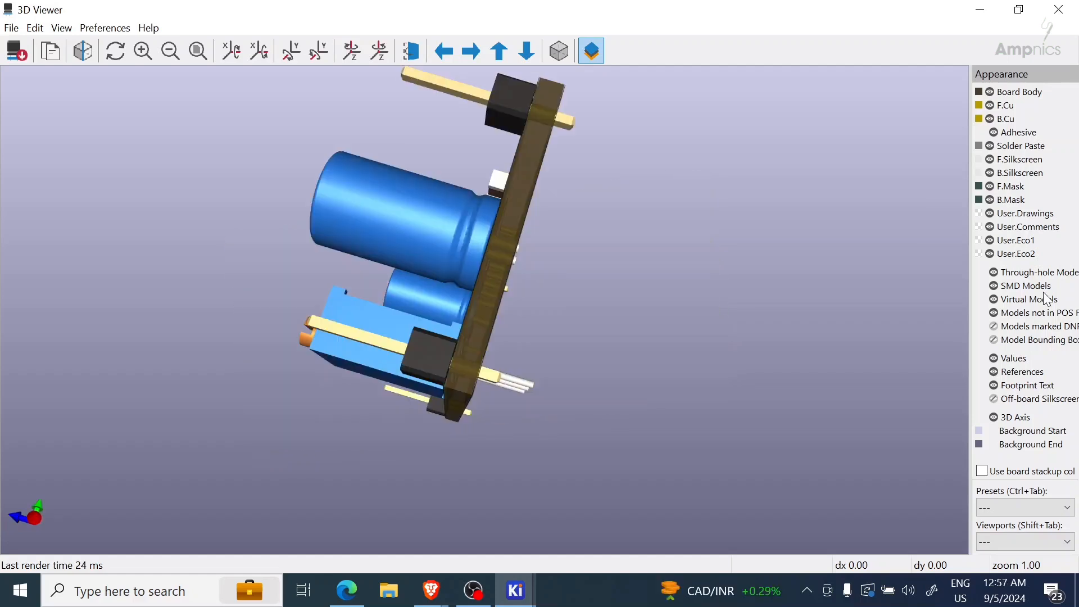
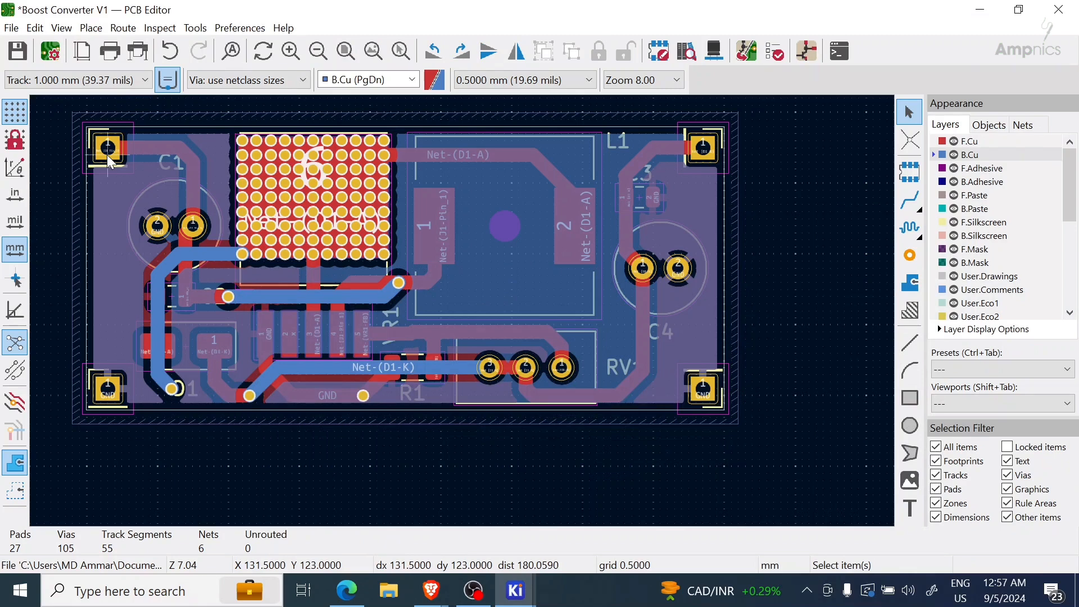
Hide the PinHeader_1x01_P2.54mm_Vertical 3D model in the properties of footprint J1
{"action": "left_click", "coordinate": [104, 159]}
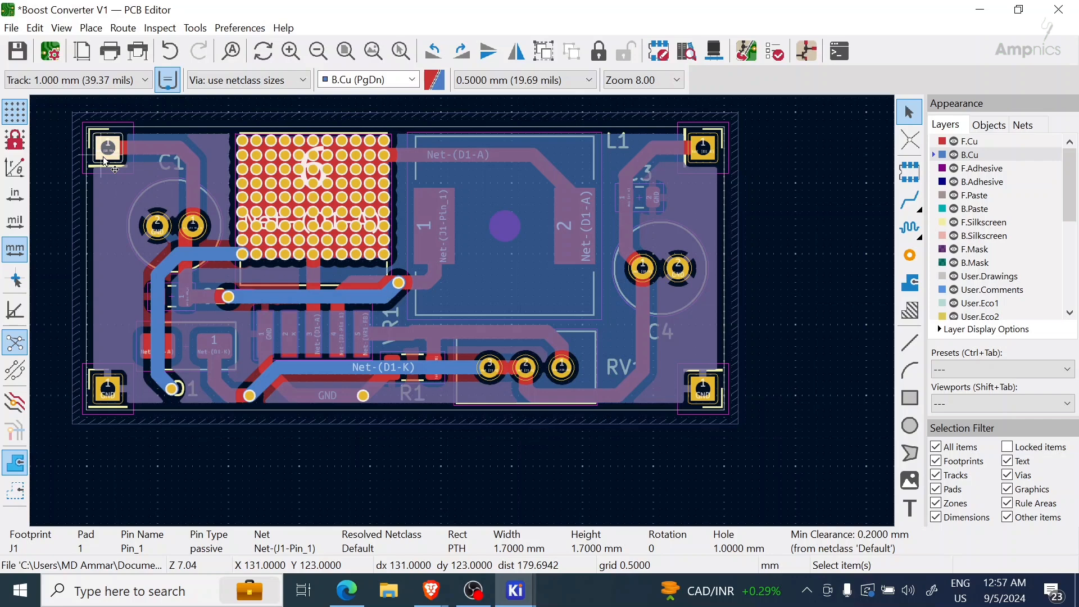
{"action": "left_click", "coordinate": [92, 167]}
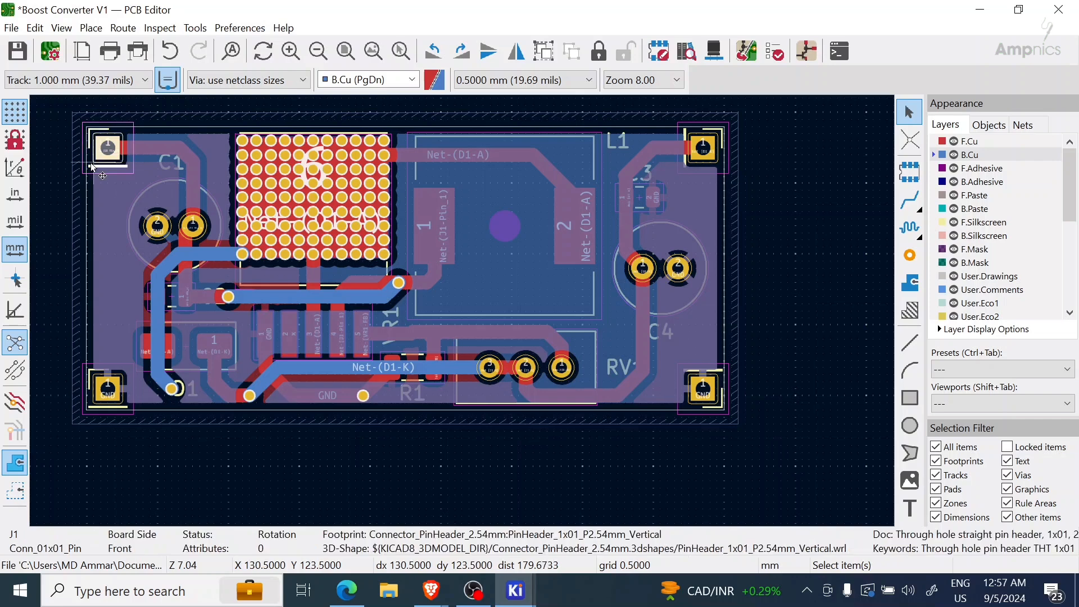
{"action": "double_click", "coordinate": [91, 167]}
{"action": "left_click", "coordinate": [272, 101]}
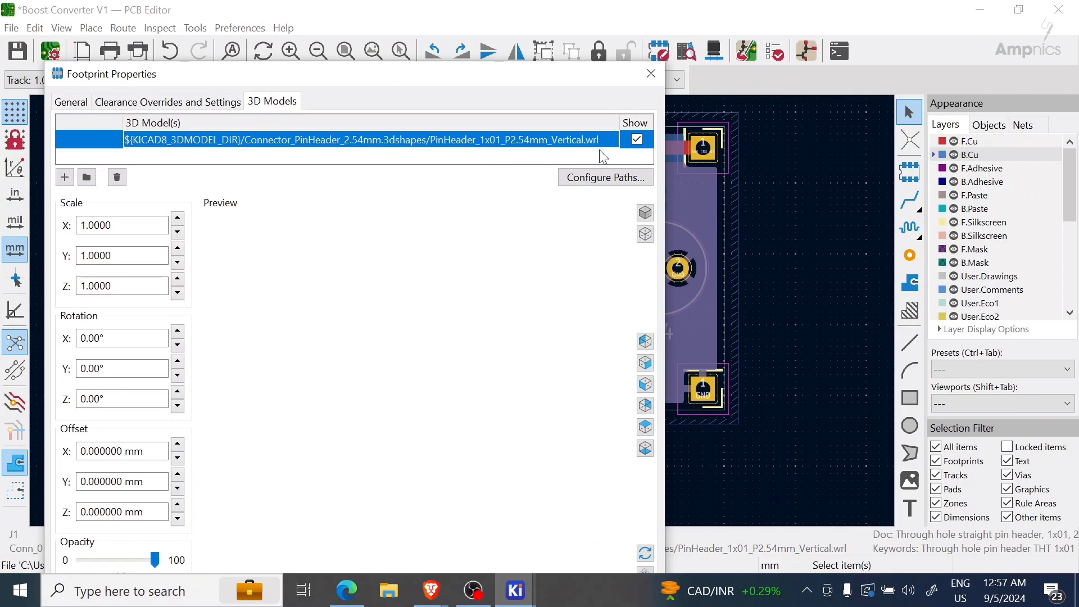
{"action": "left_click", "coordinate": [637, 138]}
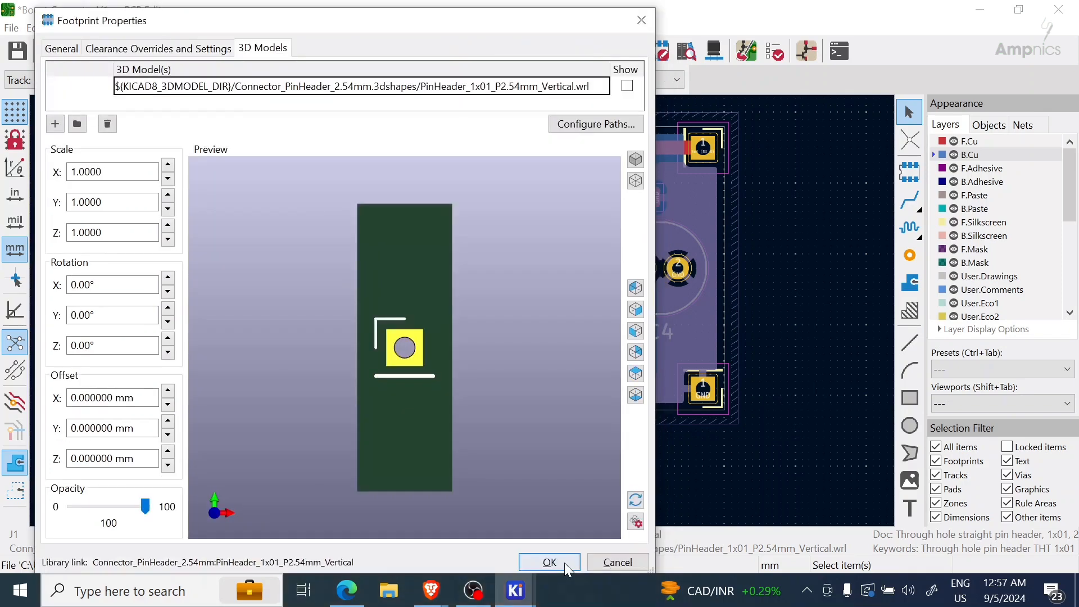
{"action": "left_click", "coordinate": [564, 562]}
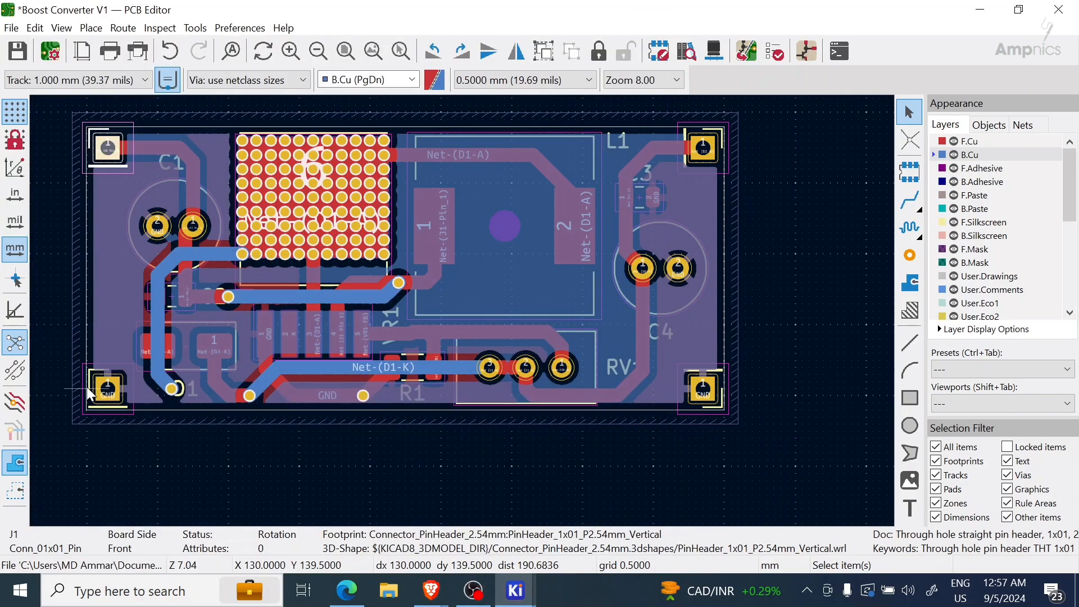
Hide the pin header 3D model of footprint J2 and apply its properties
{"action": "left_click", "coordinate": [98, 410]}
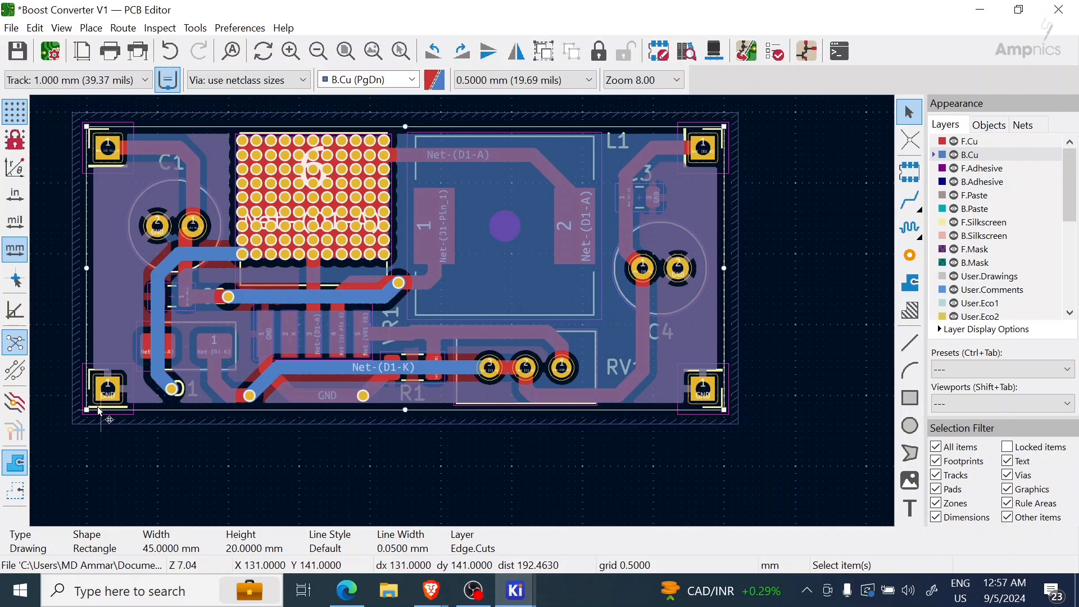
{"action": "left_click", "coordinate": [109, 401]}
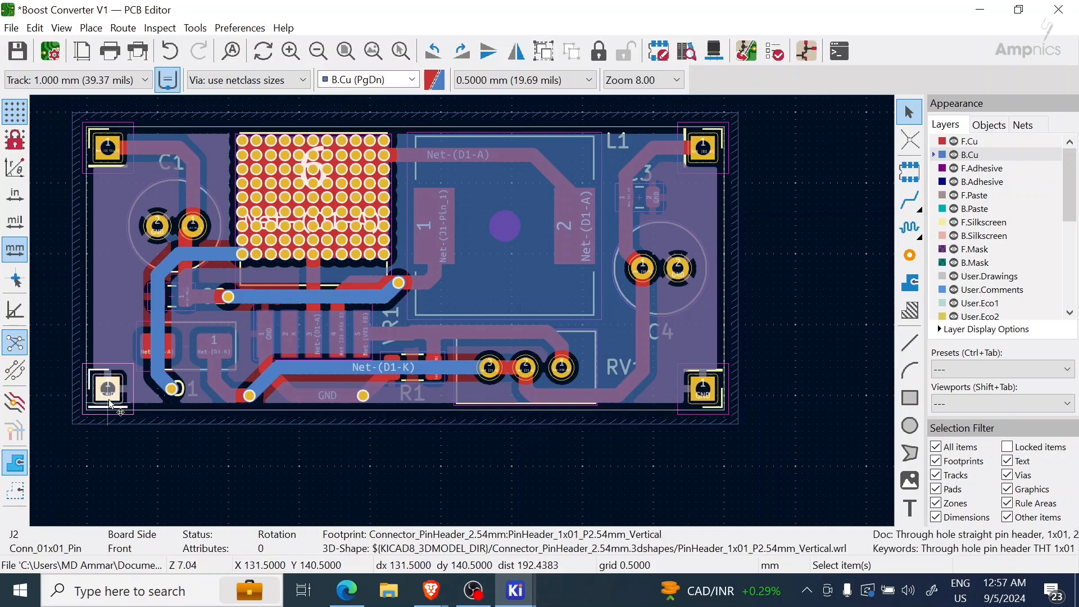
{"action": "double_click", "coordinate": [109, 402]}
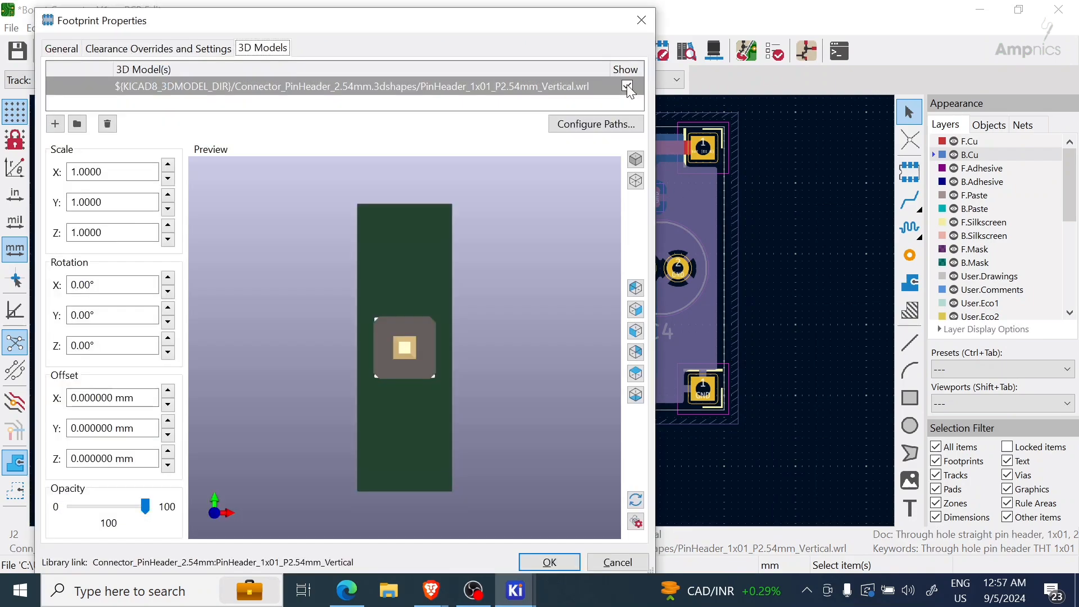
{"action": "left_click", "coordinate": [627, 88]}
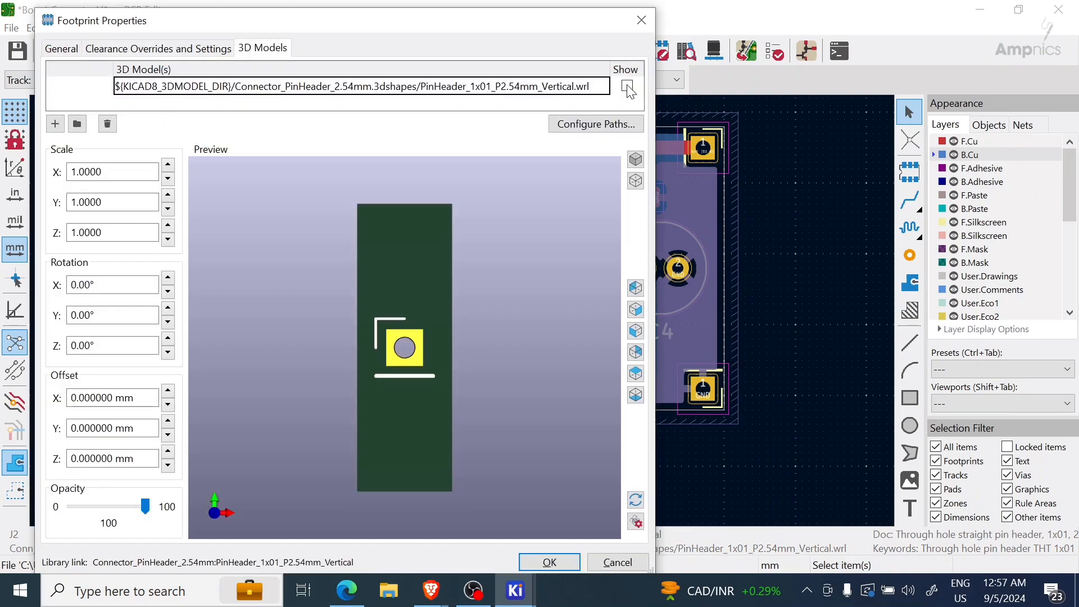
{"action": "left_click", "coordinate": [549, 562]}
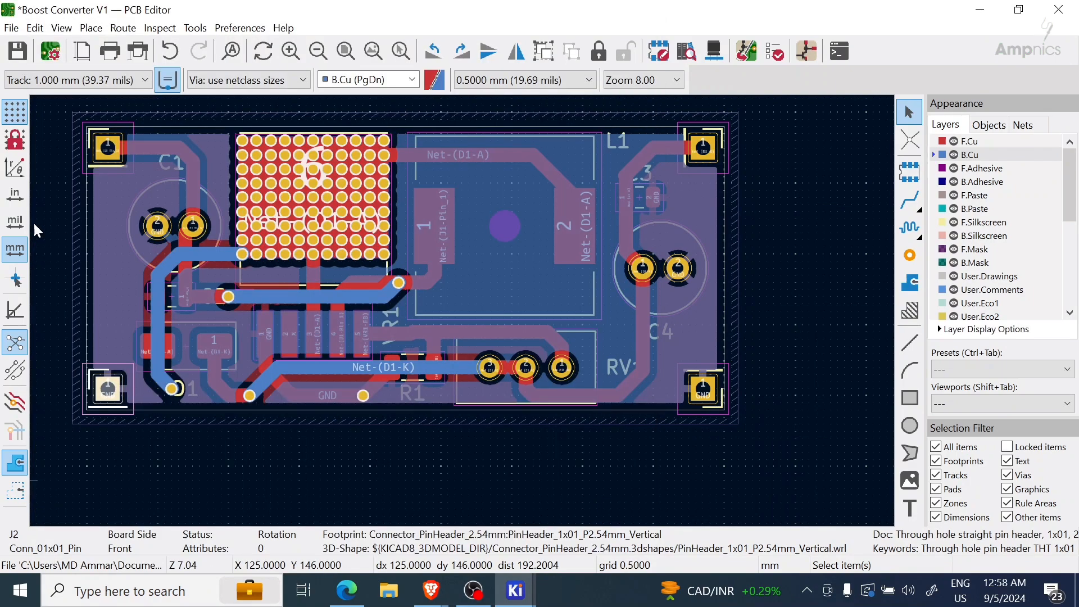
Hide the pin header 3D model of footprint J4 and apply its properties
{"action": "left_click", "coordinate": [723, 147]}
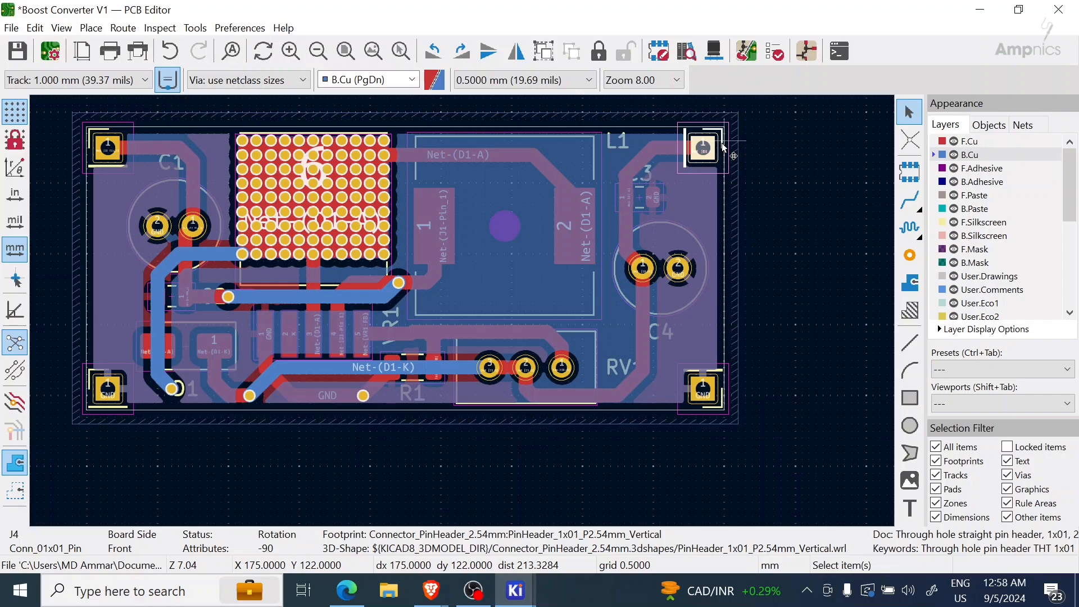
{"action": "double_click", "coordinate": [725, 147]}
{"action": "left_click", "coordinate": [627, 86]}
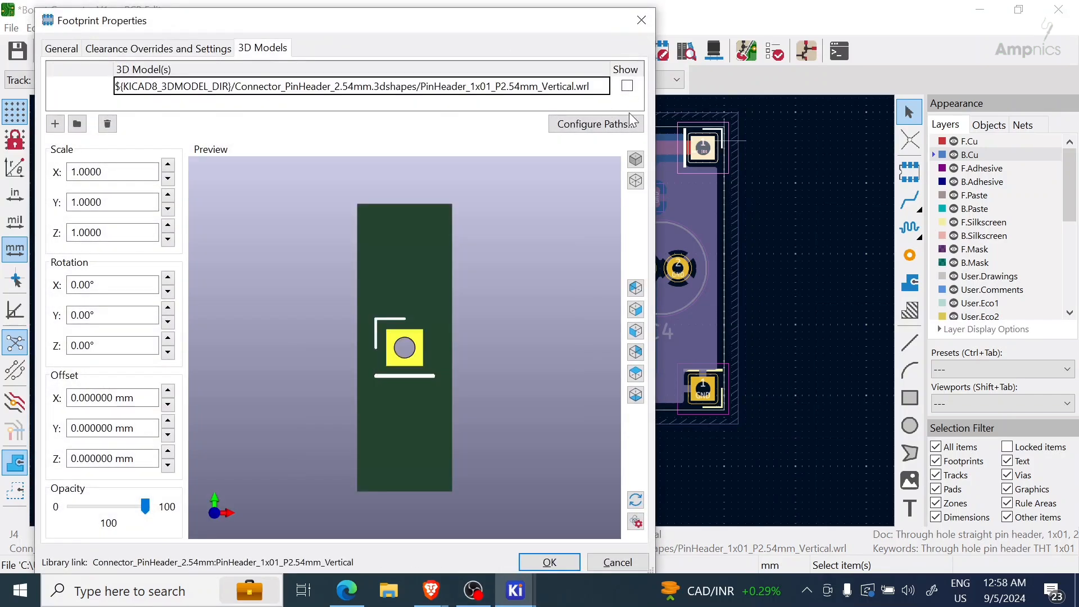
{"action": "left_click", "coordinate": [549, 562]}
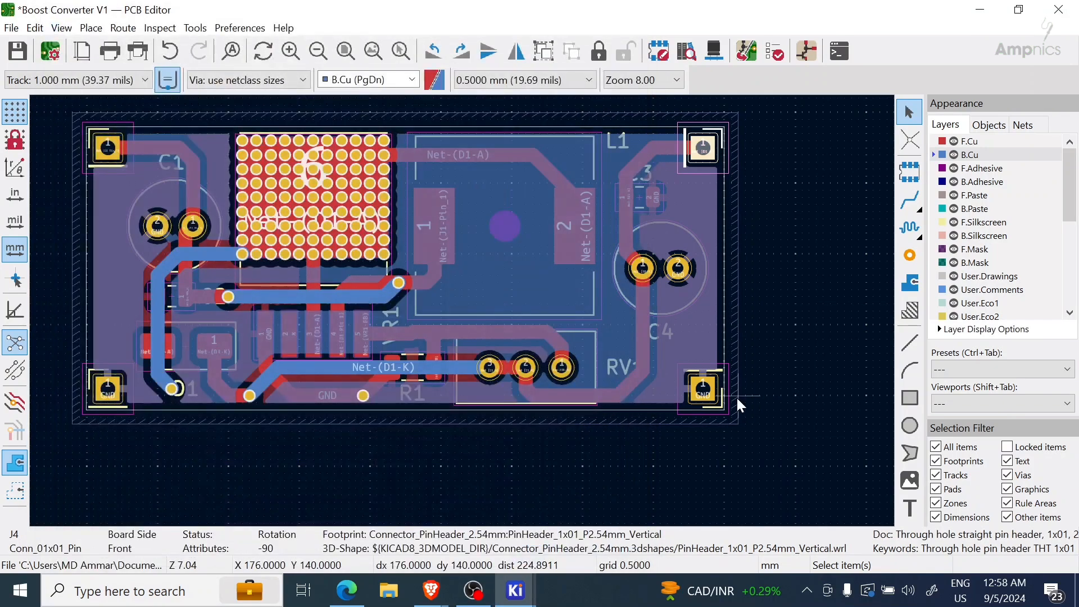
Hide the pin header 3D model of footprint J3, apply its properties and deselect the footprint
{"action": "left_click", "coordinate": [718, 405]}
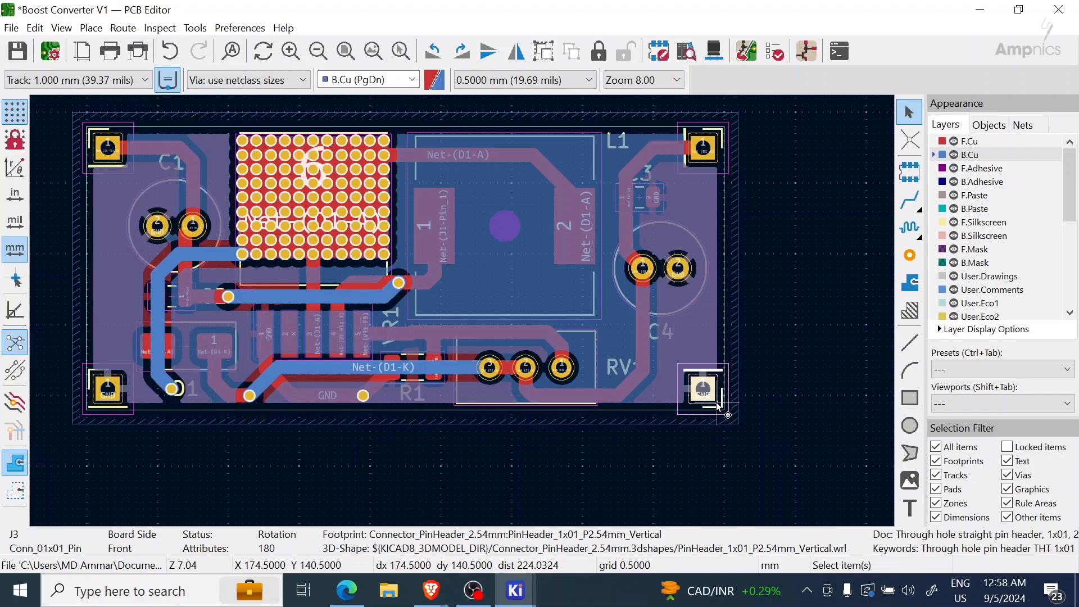
{"action": "double_click", "coordinate": [719, 405]}
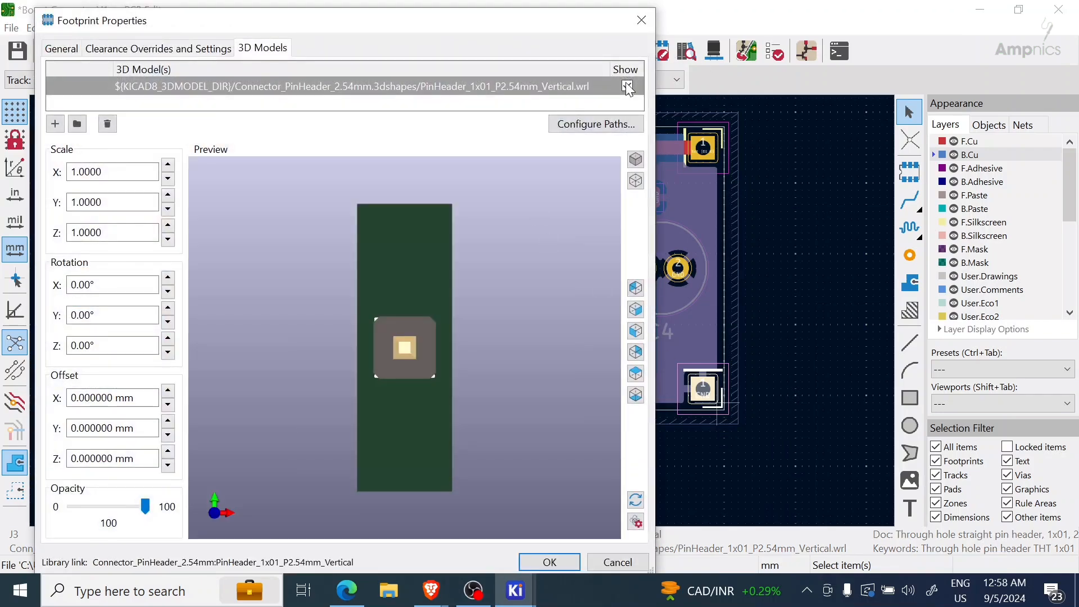
{"action": "left_click", "coordinate": [628, 86]}
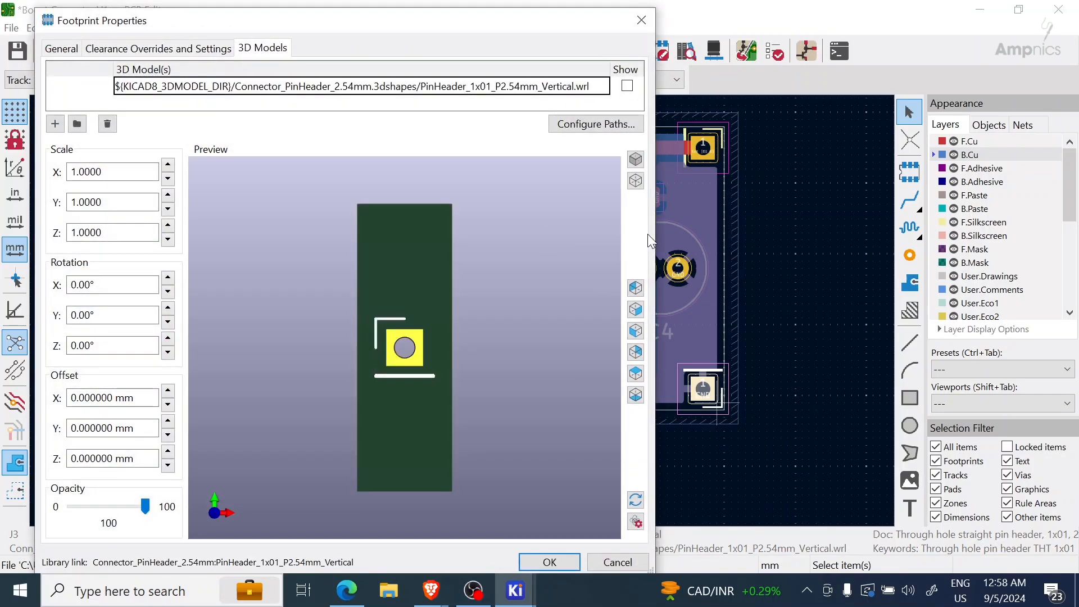
{"action": "left_click", "coordinate": [564, 563]}
{"action": "left_click", "coordinate": [490, 462]}
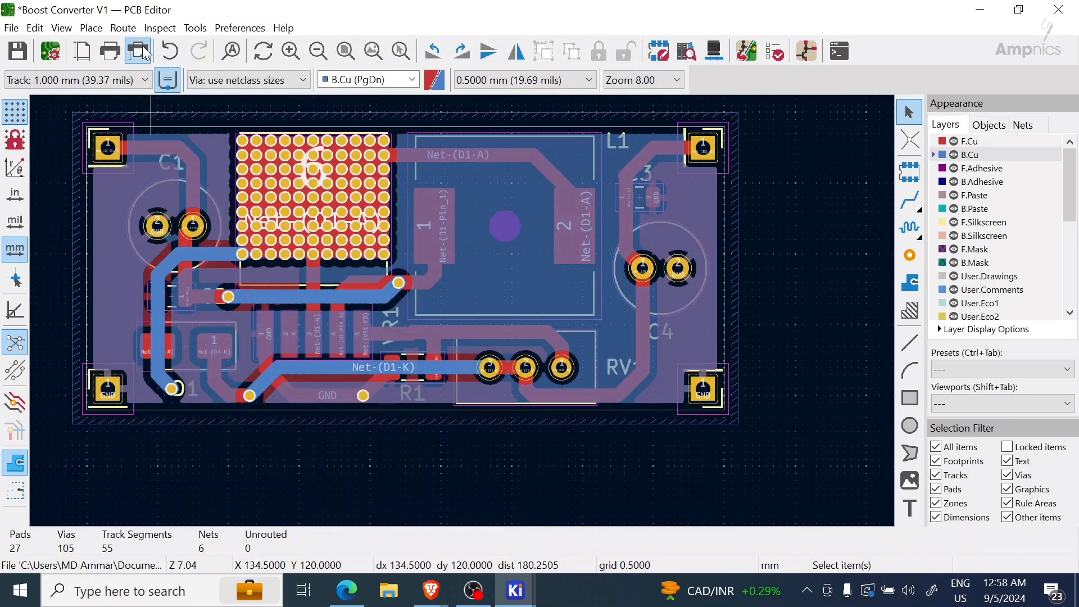
Reopen the board in the 3D viewer and rotate it to check the four corner pads without pin headers
{"action": "left_click", "coordinate": [61, 27]}
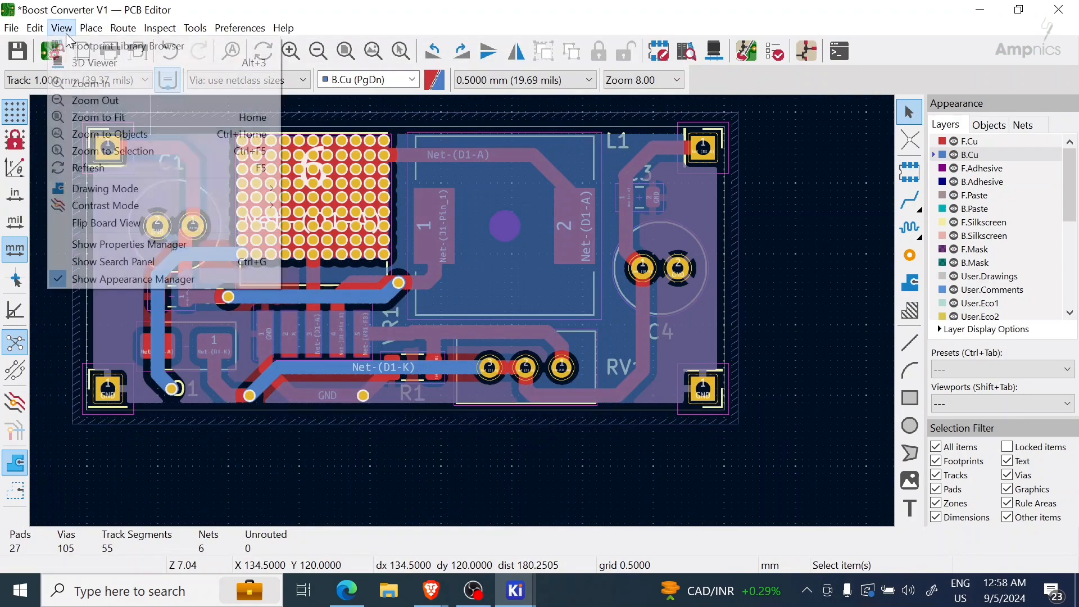
{"action": "left_click", "coordinate": [86, 64]}
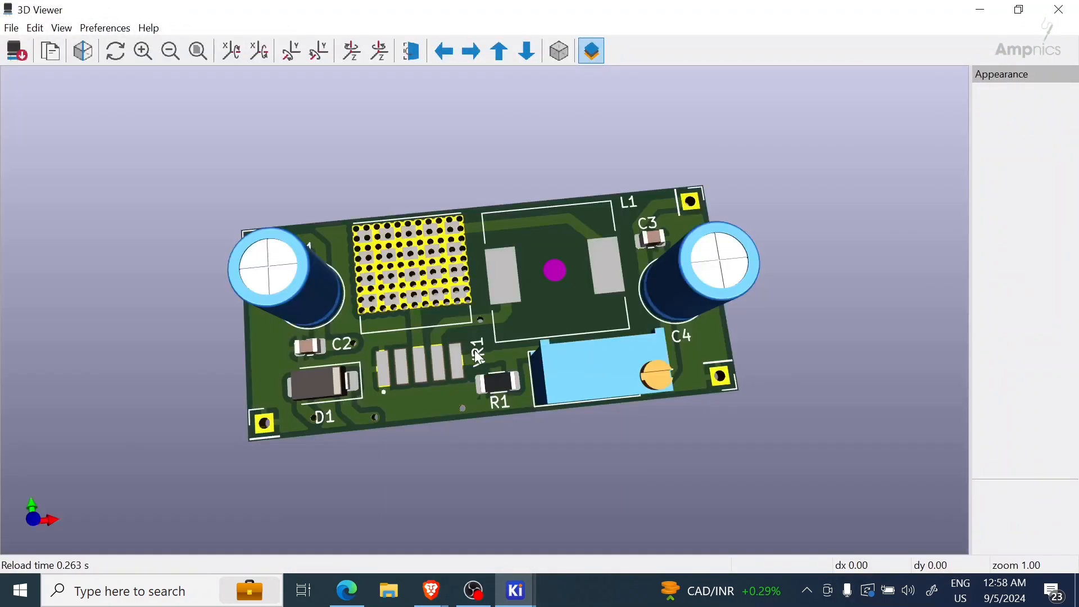
{"action": "left_click_drag", "start_coordinate": [484, 318], "coordinate": [648, 444]}
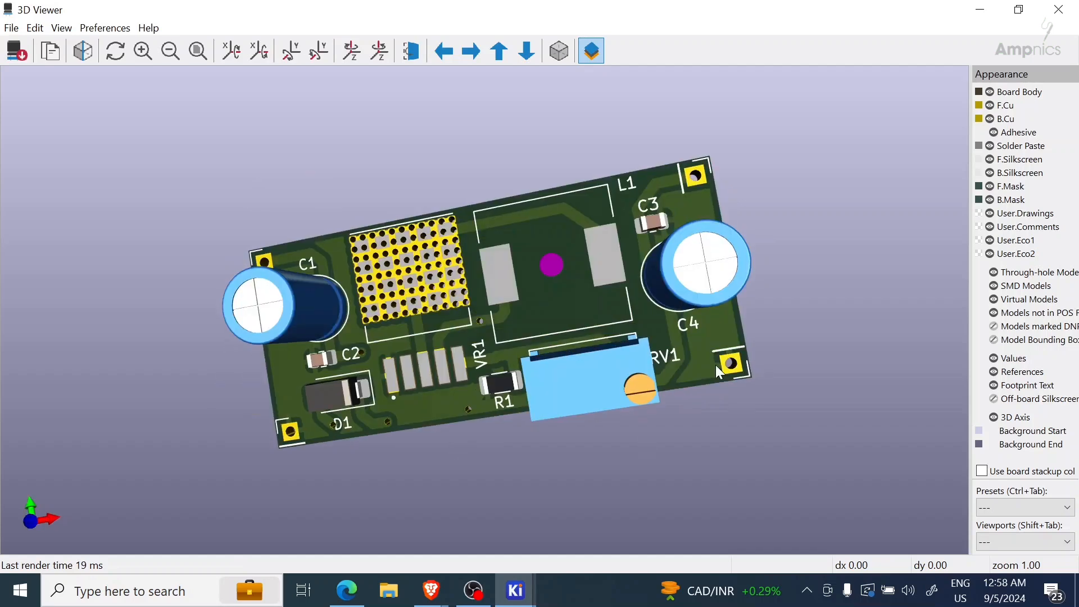
{"action": "left_click_drag", "start_coordinate": [716, 366], "coordinate": [447, 343]}
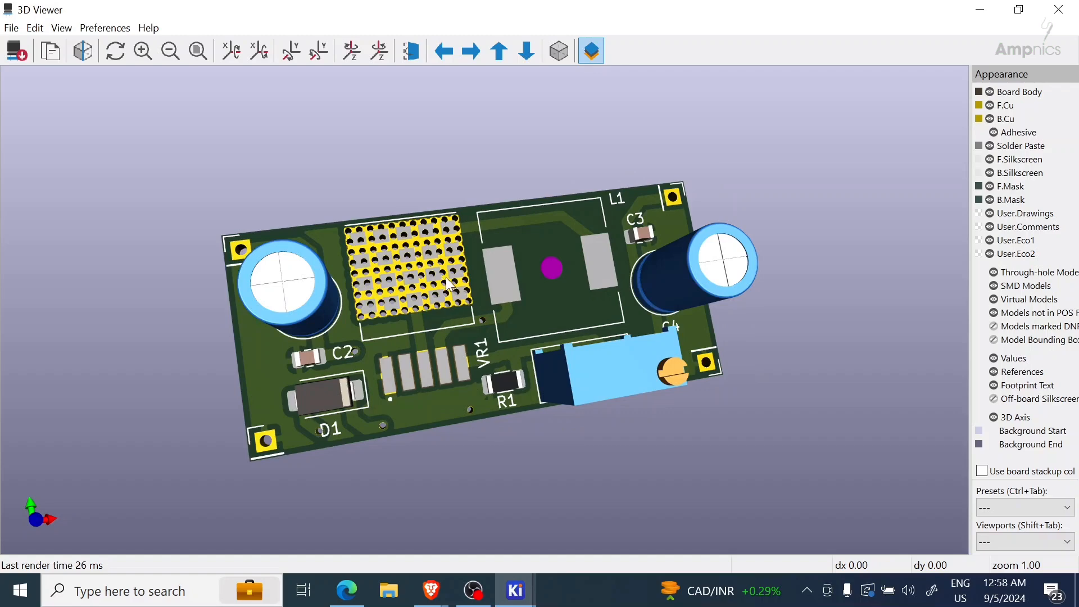
{"action": "left_click_drag", "start_coordinate": [446, 278], "coordinate": [382, 375]}
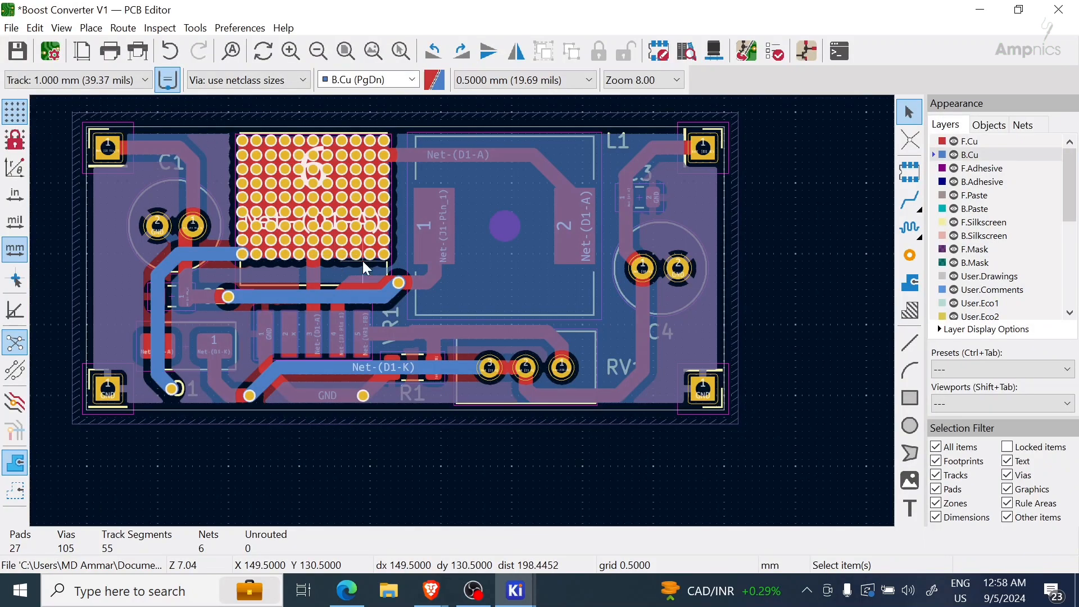
Assign the 3D model XL6009.step from the XL6009 folder in Downloads to footprint VR1
{"action": "left_click", "coordinate": [363, 262]}
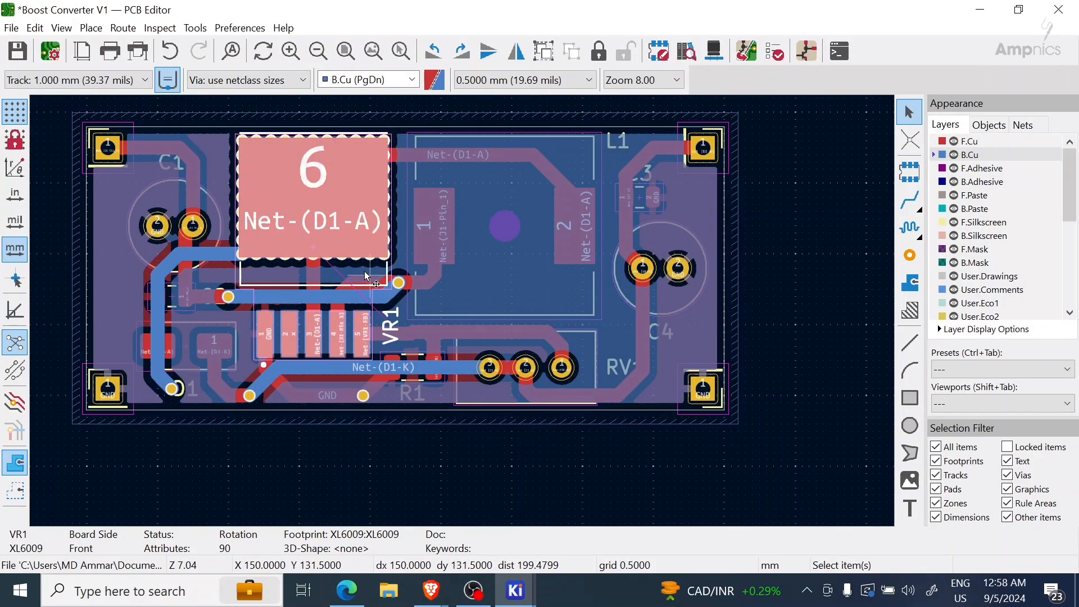
{"action": "double_click", "coordinate": [366, 275]}
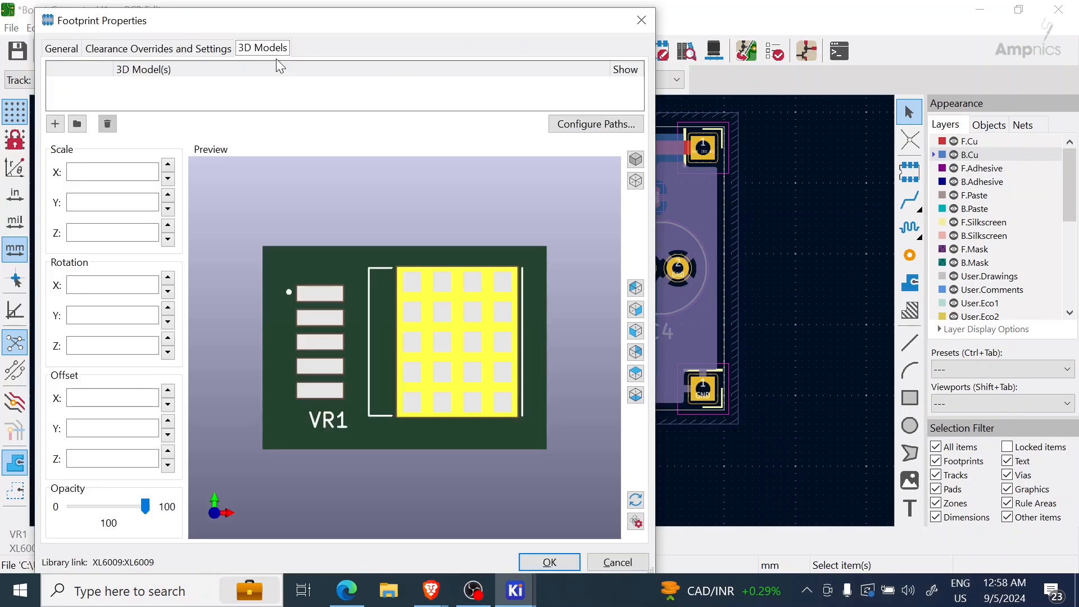
{"action": "left_click", "coordinate": [55, 124]}
{"action": "left_click", "coordinate": [603, 86]}
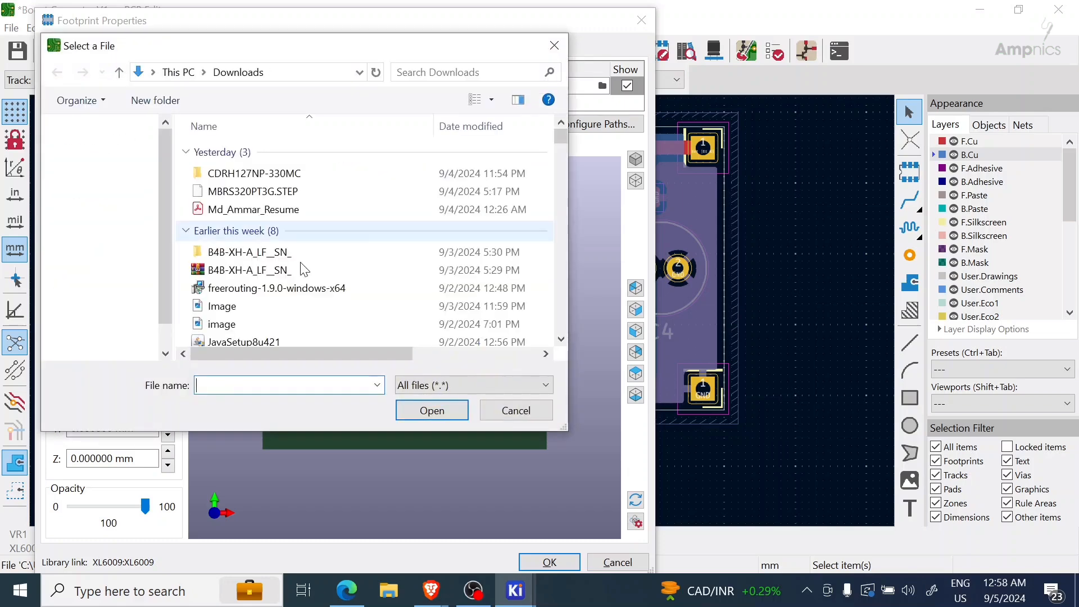
{"action": "scroll", "coordinate": [303, 270], "scroll_direction": "down", "scroll_amount": 3}
{"action": "scroll", "coordinate": [304, 270], "scroll_direction": "down", "scroll_amount": 2}
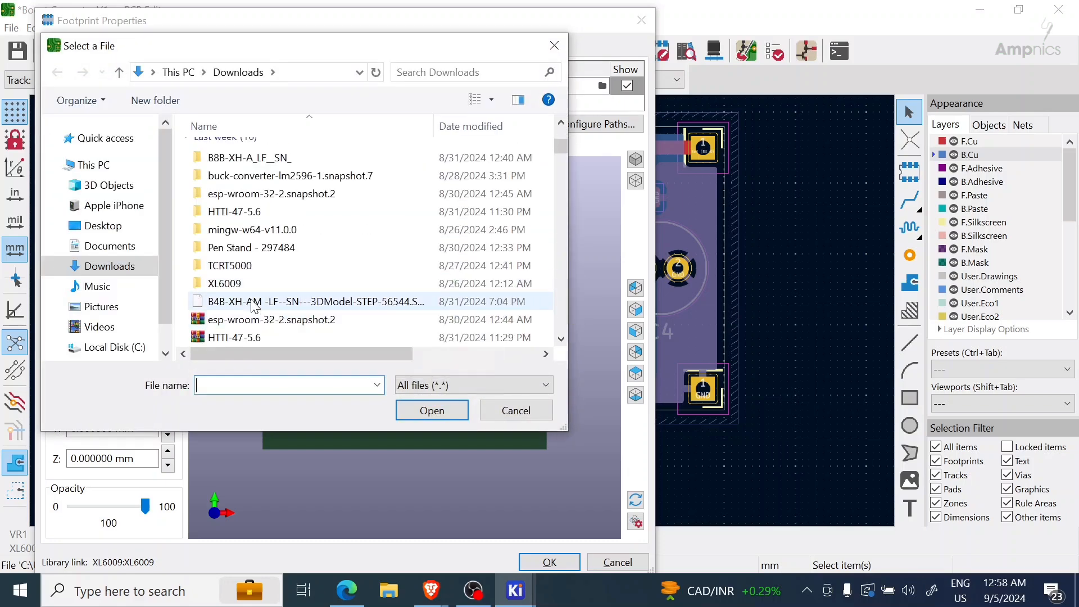
{"action": "double_click", "coordinate": [246, 284]}
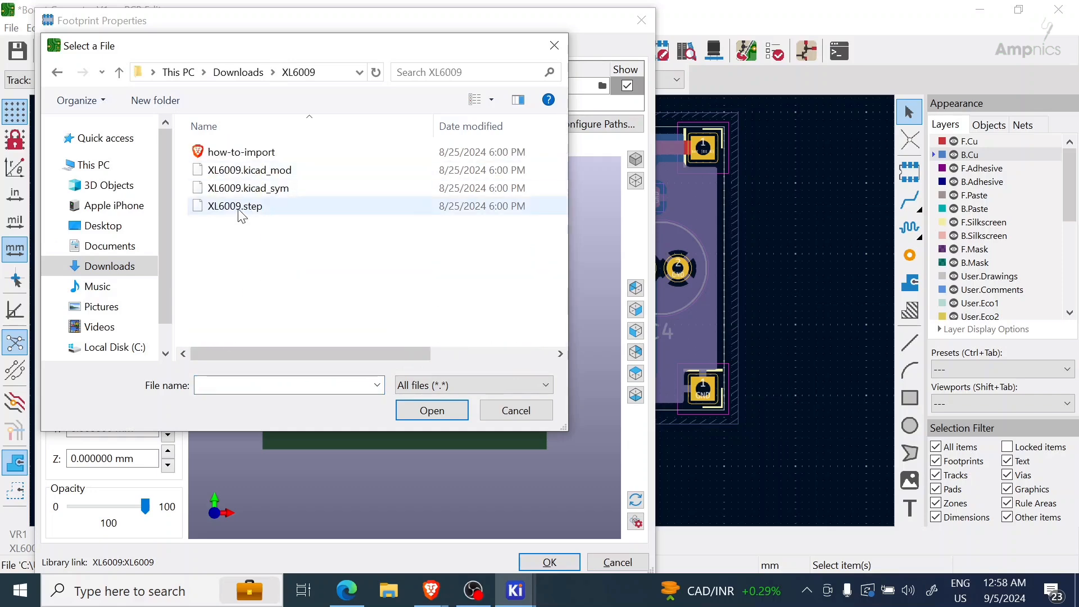
{"action": "left_click", "coordinate": [239, 208]}
{"action": "left_click", "coordinate": [430, 414]}
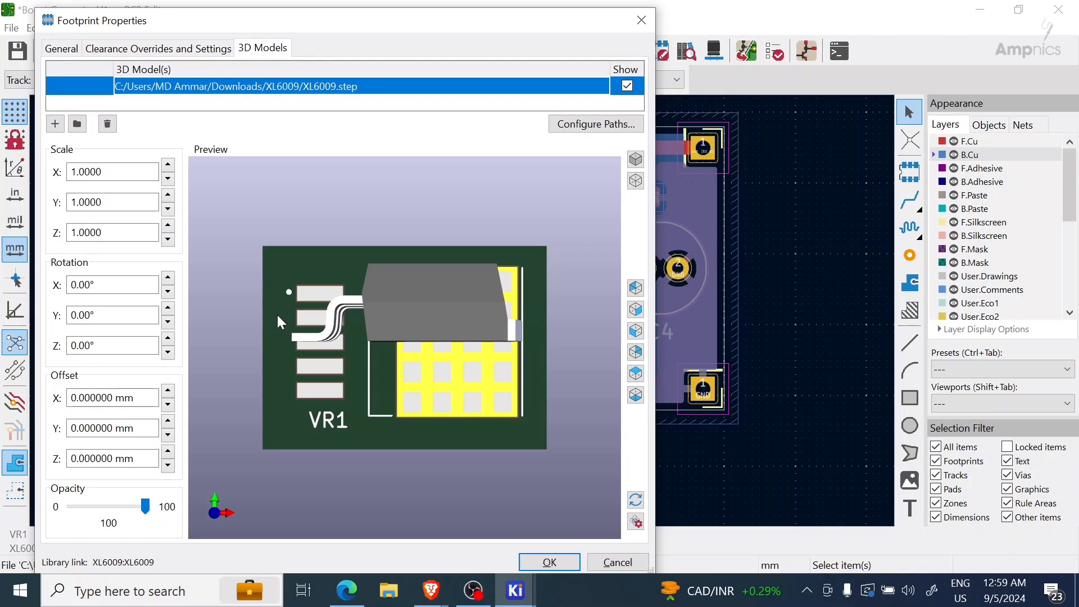
Set VR1's 3D model rotation to -90° about X and check its seating on the pads in the preview
{"action": "left_click_drag", "start_coordinate": [370, 372], "coordinate": [429, 356]}
{"action": "left_click", "coordinate": [168, 279]}
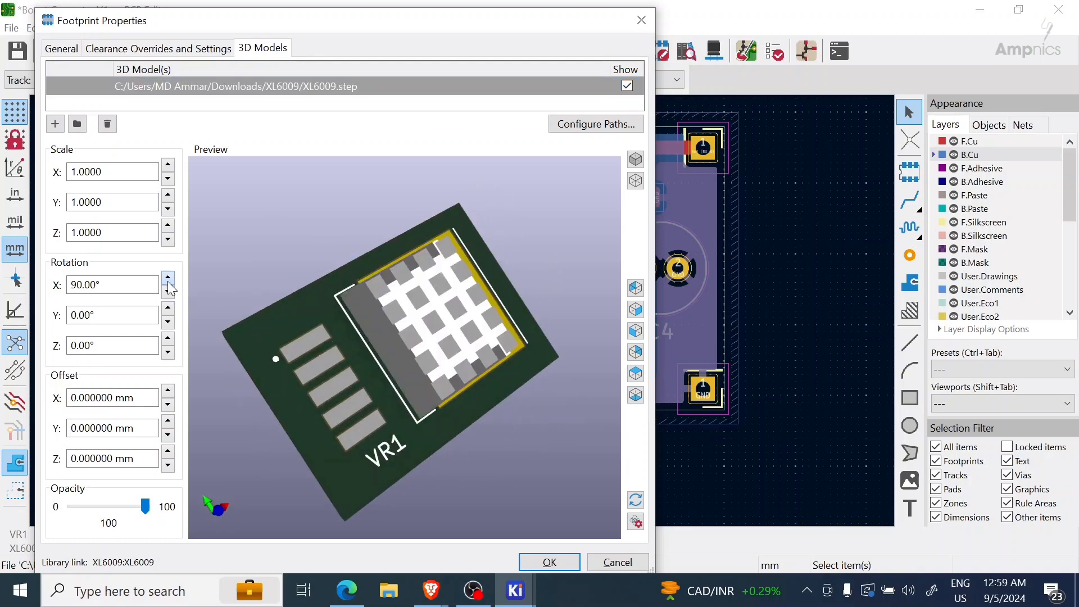
{"action": "left_click", "coordinate": [168, 292]}
{"action": "left_click", "coordinate": [168, 291]}
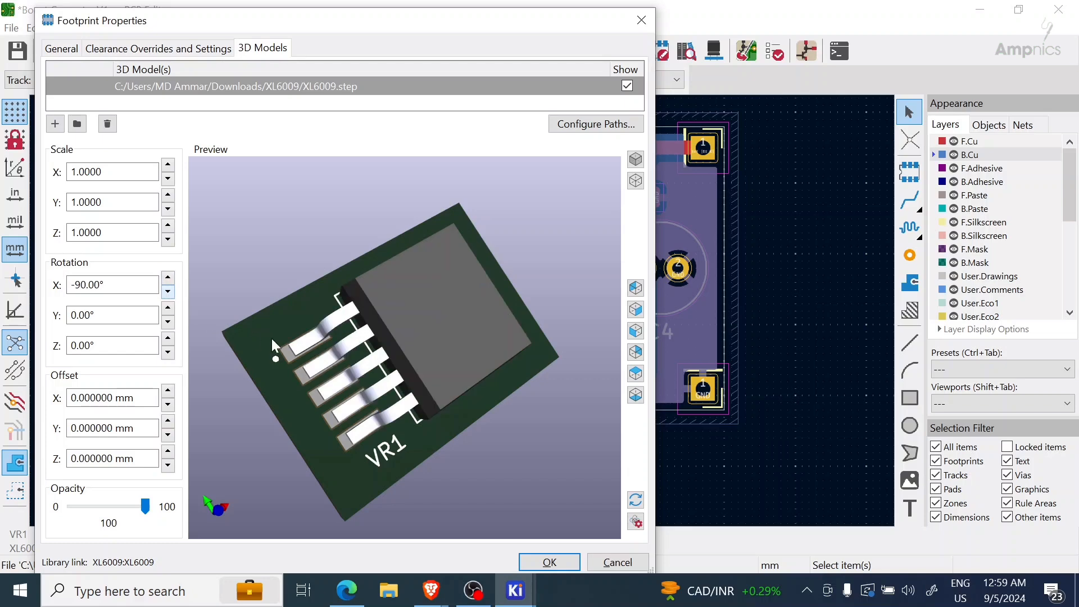
{"action": "left_click_drag", "start_coordinate": [291, 307], "coordinate": [247, 281]}
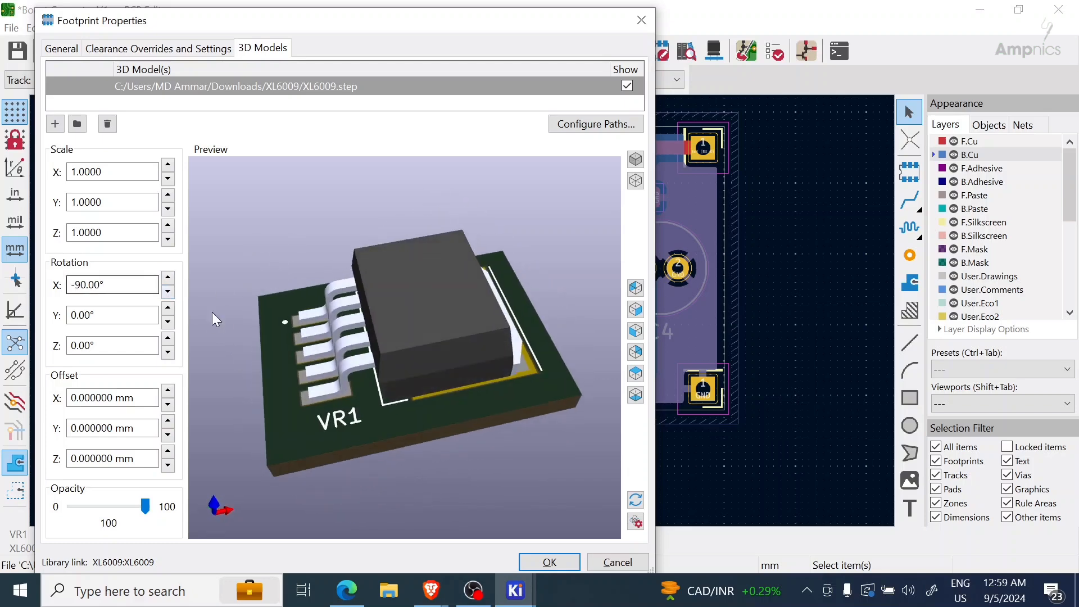
Apply VR1's 3D model settings and inspect the regulator on the board from several angles in the 3D viewer
{"action": "left_click", "coordinate": [550, 562]}
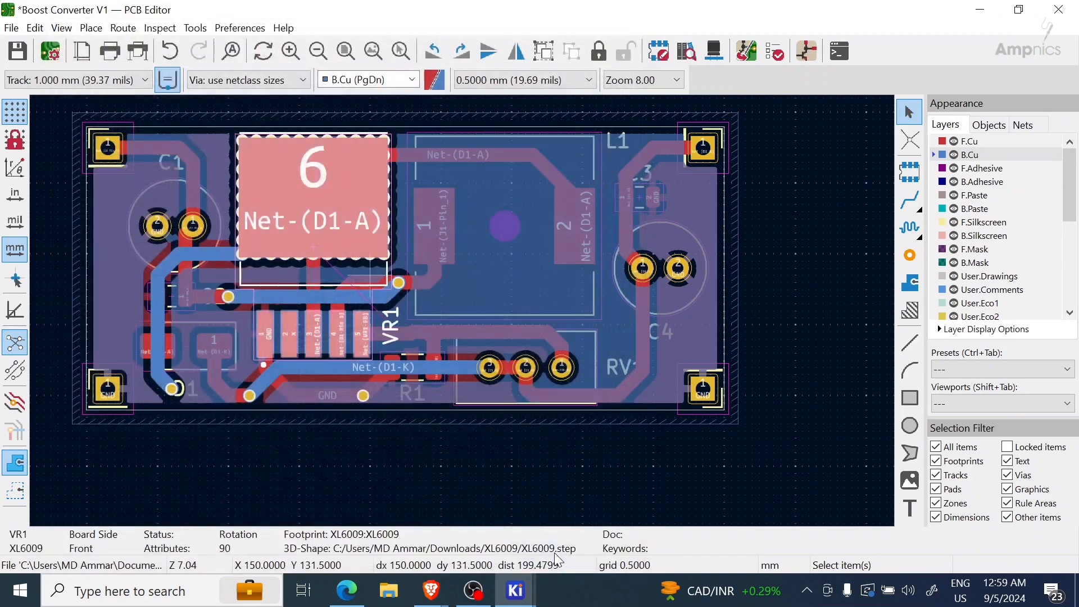
{"action": "left_click", "coordinate": [457, 493]}
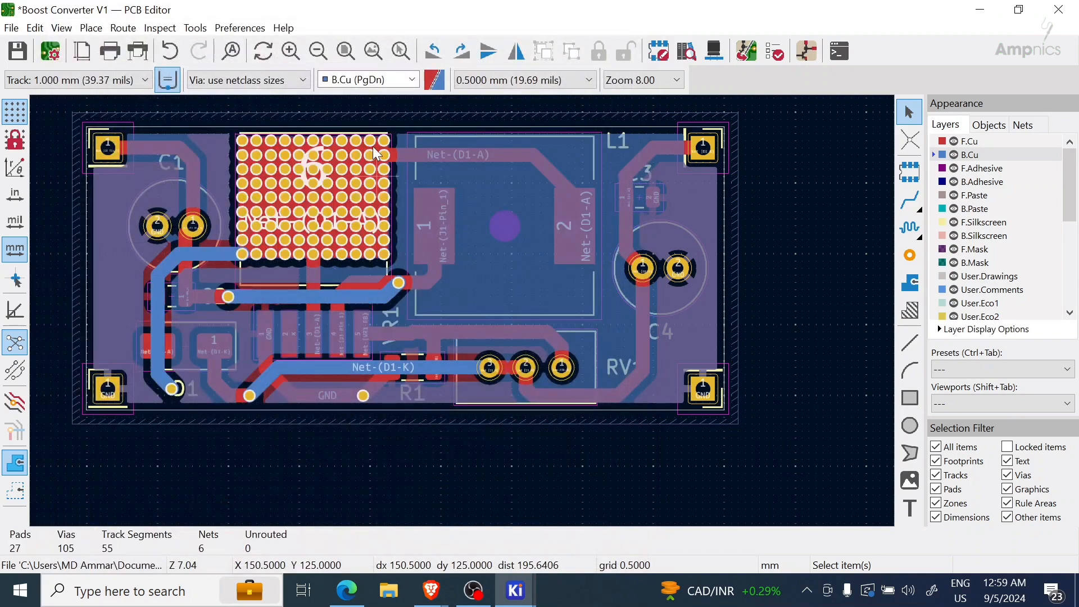
{"action": "left_click", "coordinate": [62, 27]}
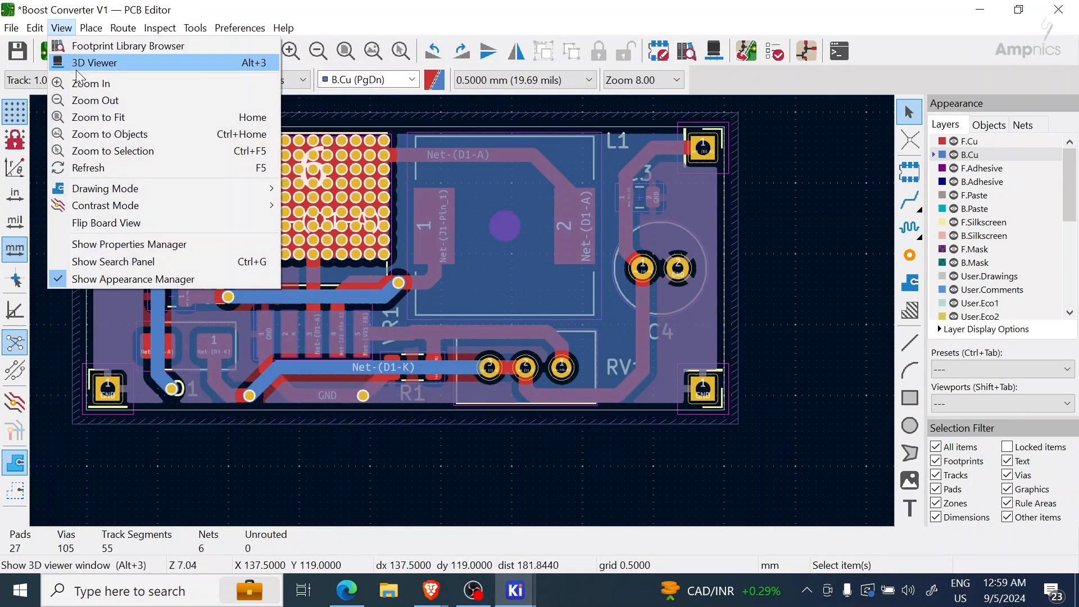
{"action": "left_click", "coordinate": [93, 63]}
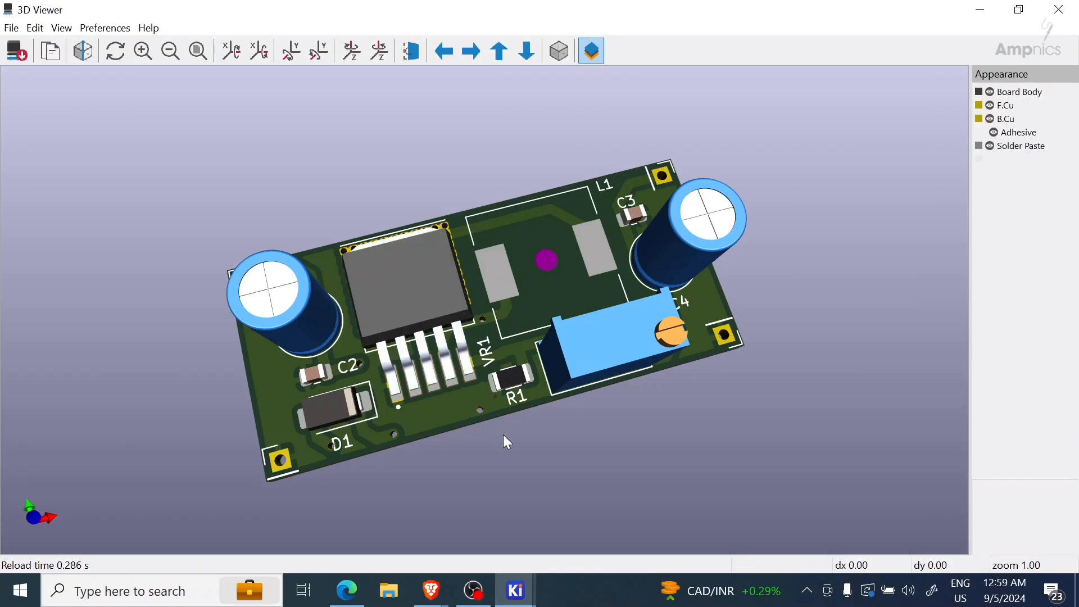
{"action": "left_click_drag", "start_coordinate": [382, 341], "coordinate": [520, 376]}
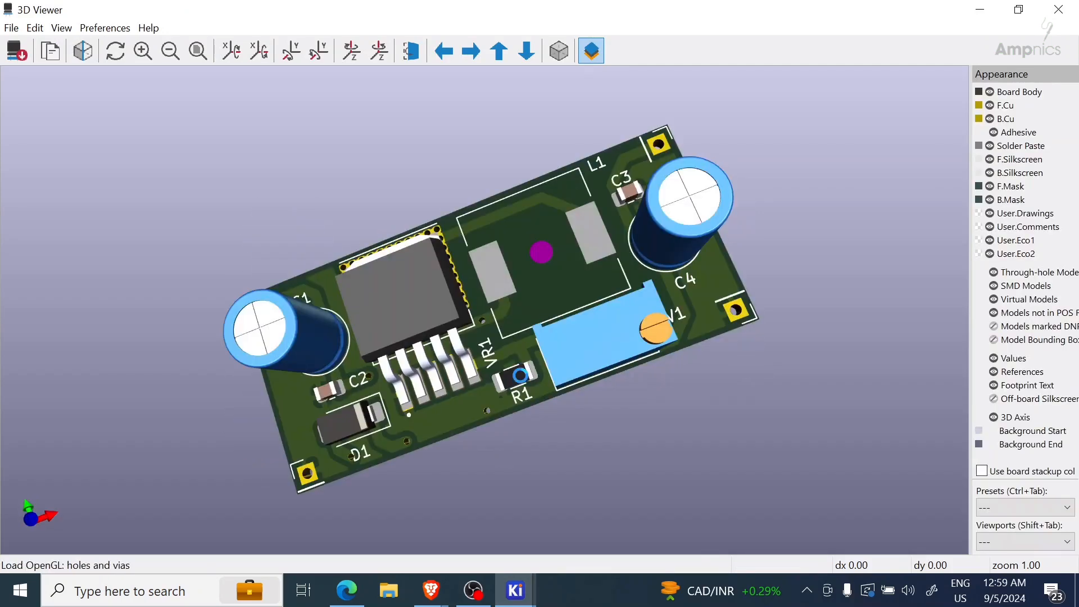
{"action": "left_click_drag", "start_coordinate": [565, 282], "coordinate": [521, 450]}
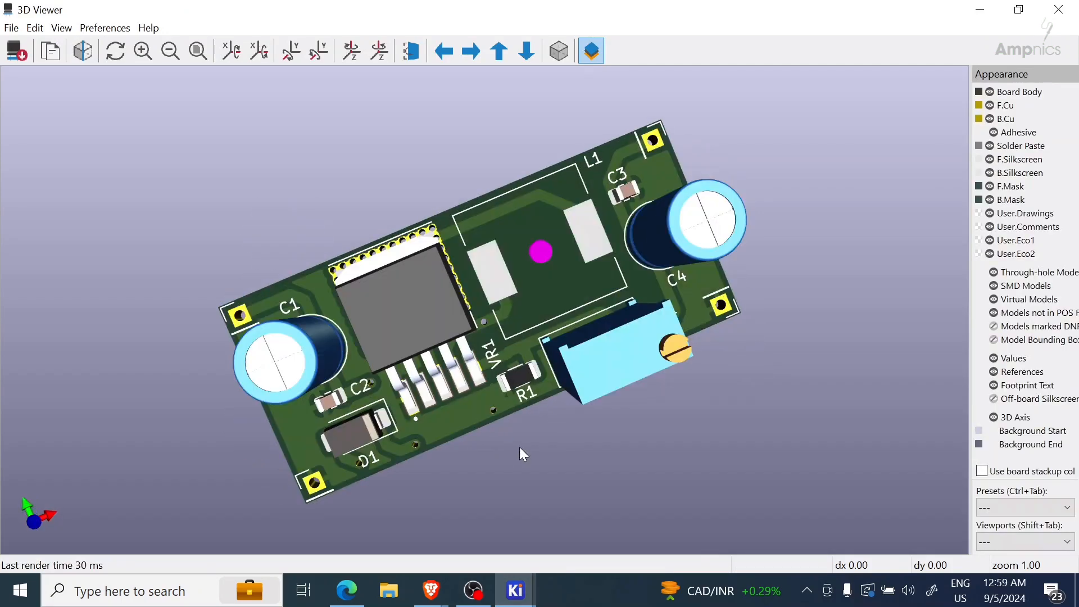
{"action": "left_click", "coordinate": [984, 13]}
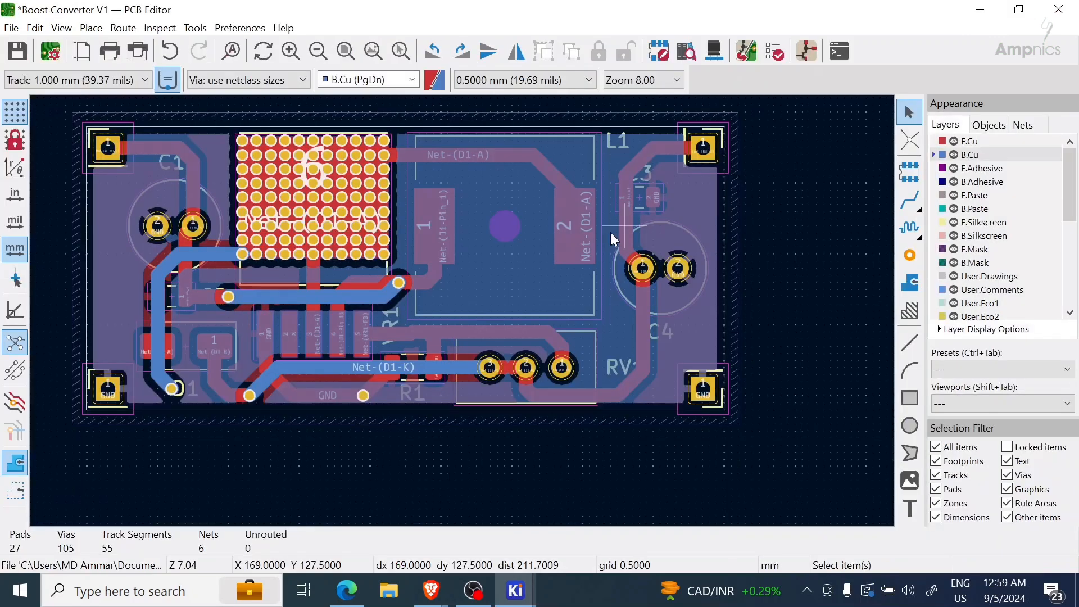
Assign the 3D model DR125.STEP from the DR Series Inductor folder in Downloads to footprint L1 and apply its properties
{"action": "left_click", "coordinate": [494, 294]}
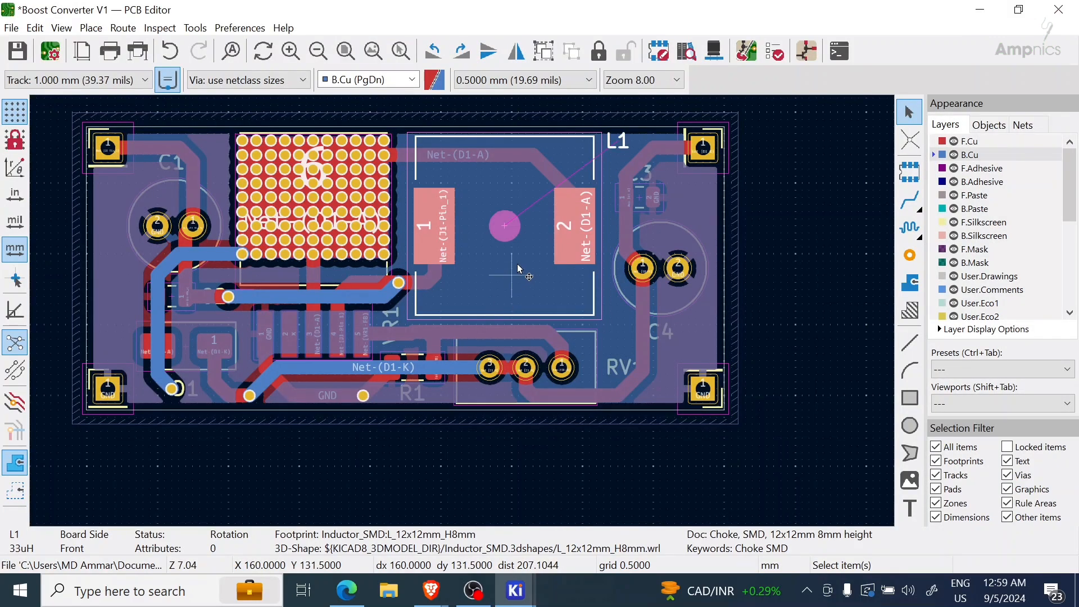
{"action": "double_click", "coordinate": [508, 271]}
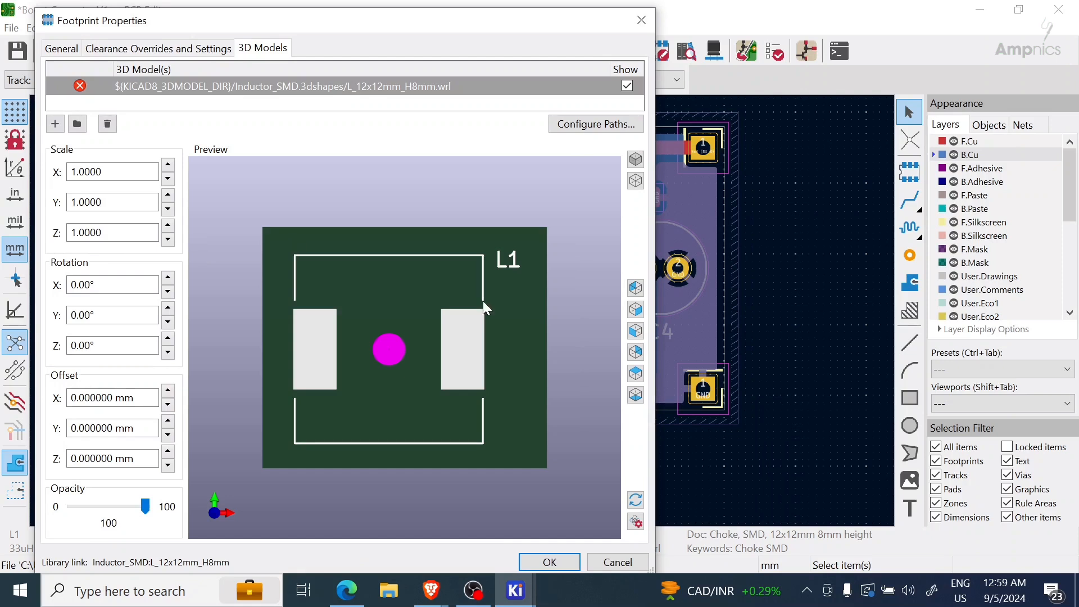
{"action": "left_click", "coordinate": [54, 123]}
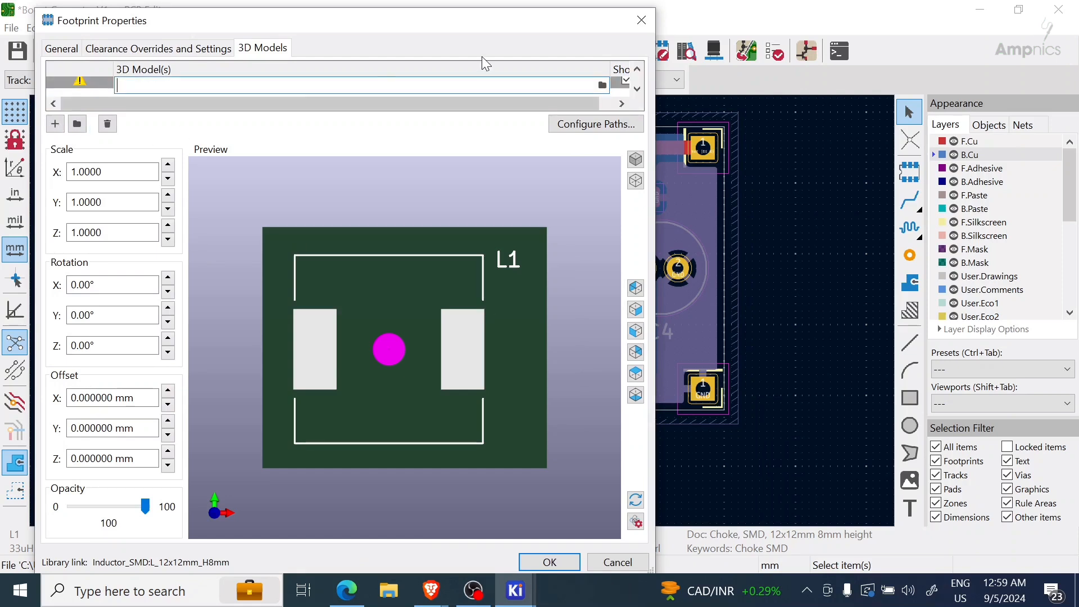
{"action": "left_click", "coordinate": [602, 84]}
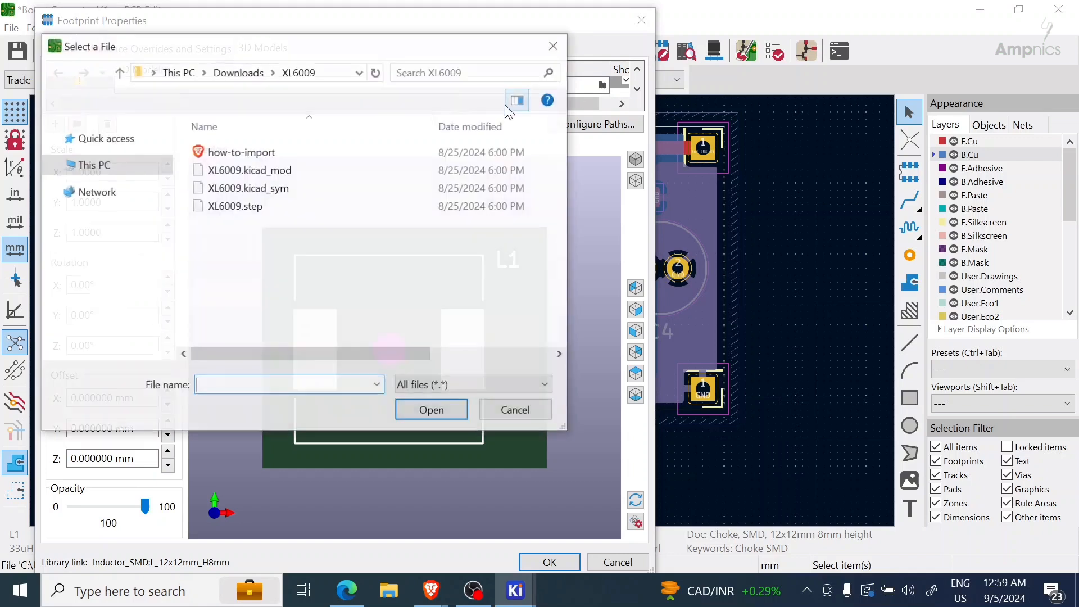
{"action": "left_click", "coordinate": [119, 72]}
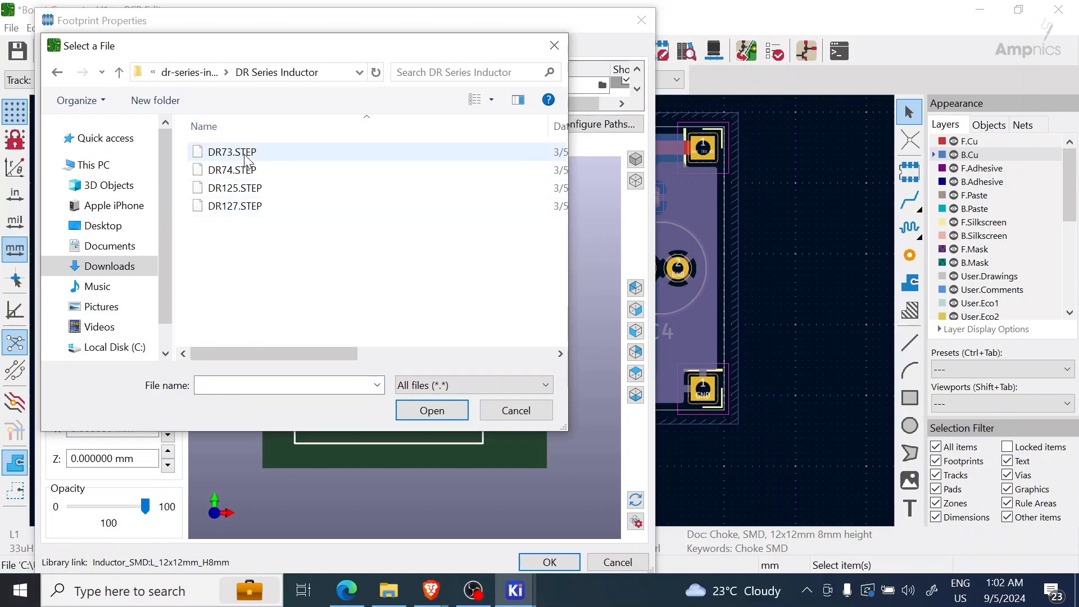
{"action": "left_click", "coordinate": [235, 195]}
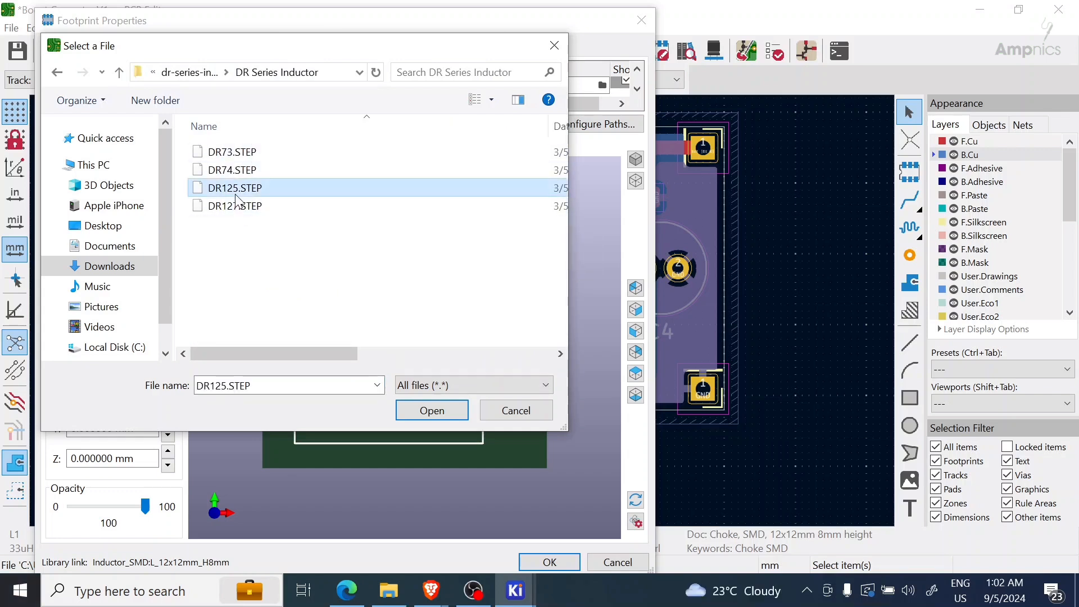
{"action": "left_click", "coordinate": [454, 416]}
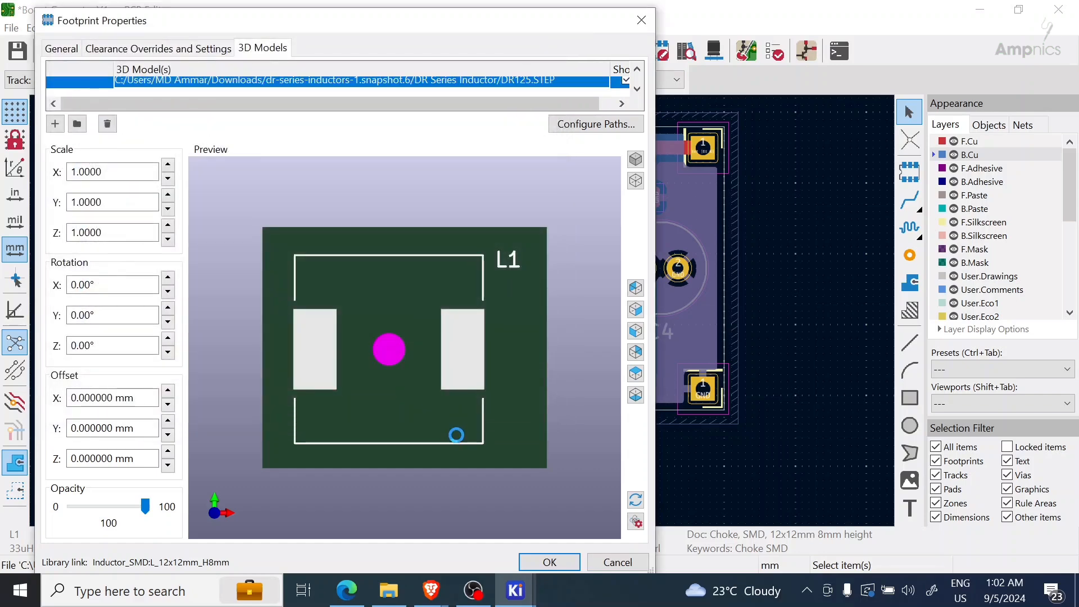
{"action": "left_click_drag", "start_coordinate": [423, 414], "coordinate": [432, 328]}
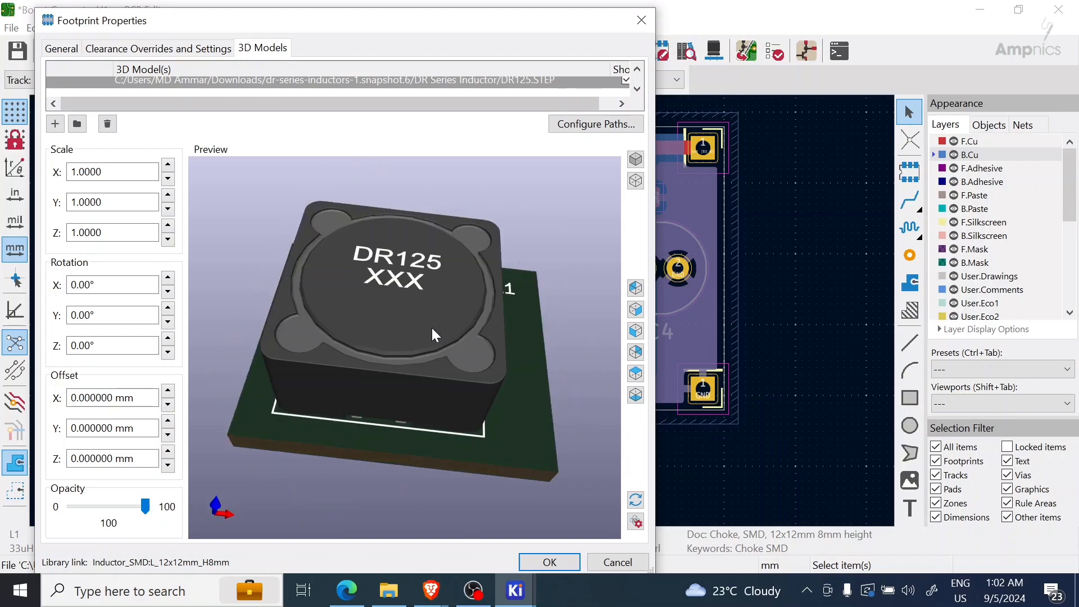
{"action": "left_click", "coordinate": [541, 563]}
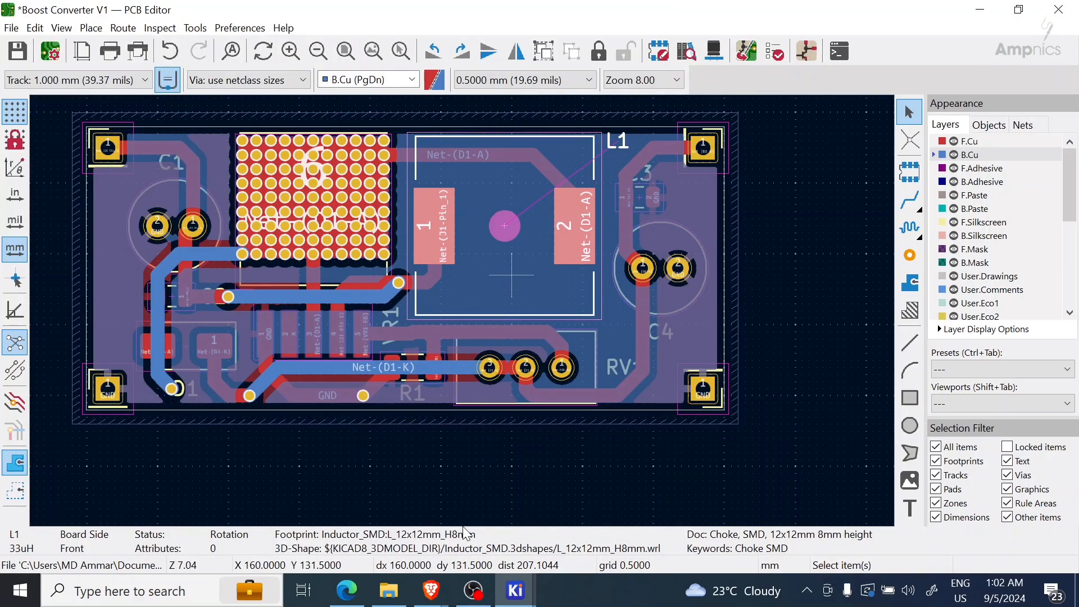
{"action": "left_click", "coordinate": [353, 436]}
Inspect the board with the new inductor model from several angles in the 3D viewer, then return to the PCB layout
{"action": "middle_click_drag", "start_coordinate": [353, 436], "coordinate": [432, 446]}
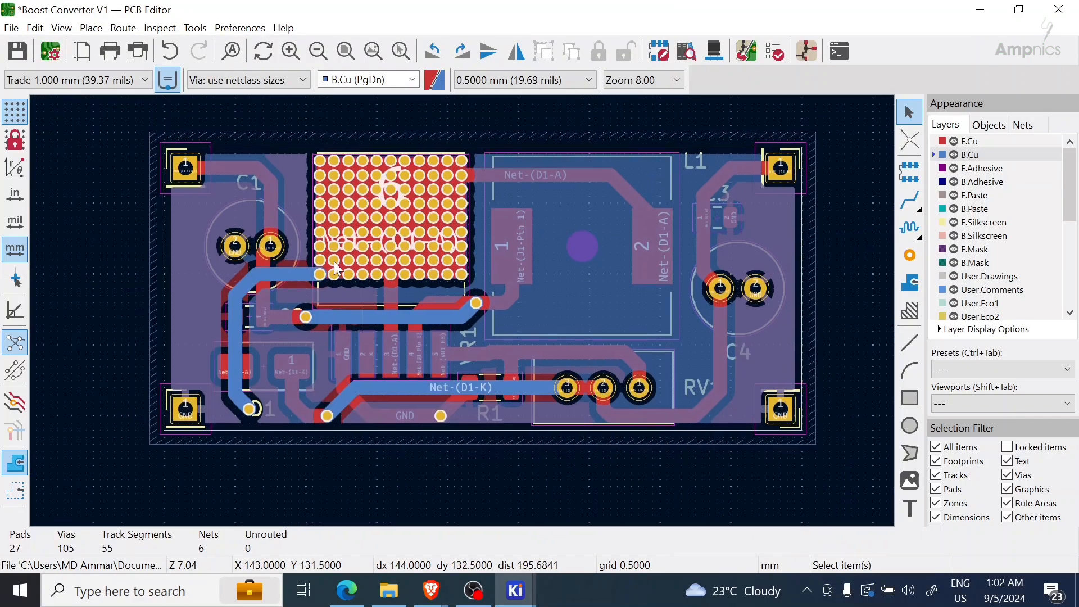
{"action": "left_click", "coordinate": [62, 27]}
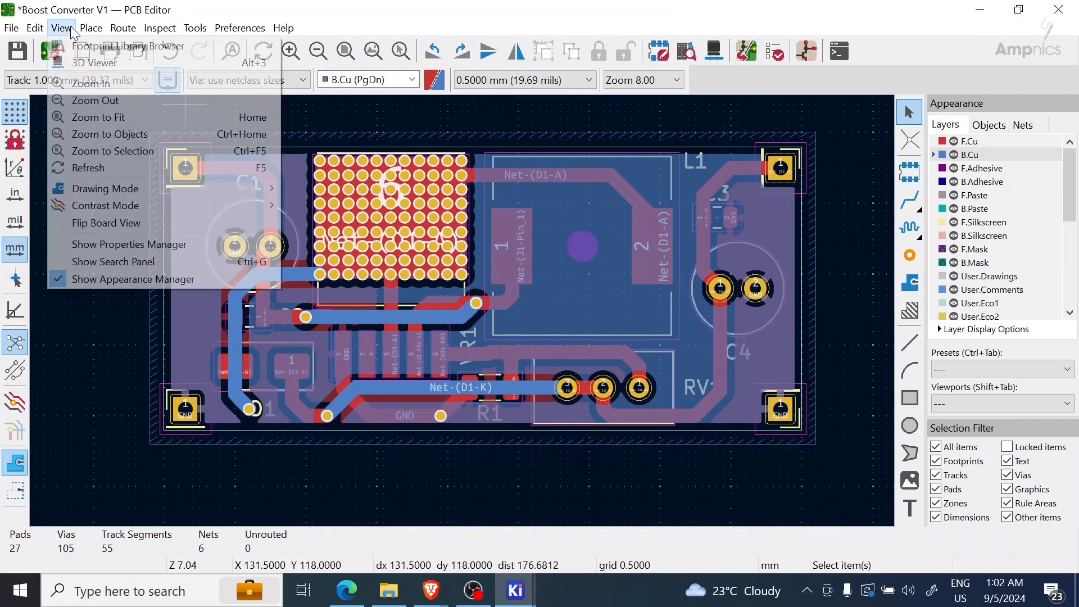
{"action": "left_click", "coordinate": [76, 63]}
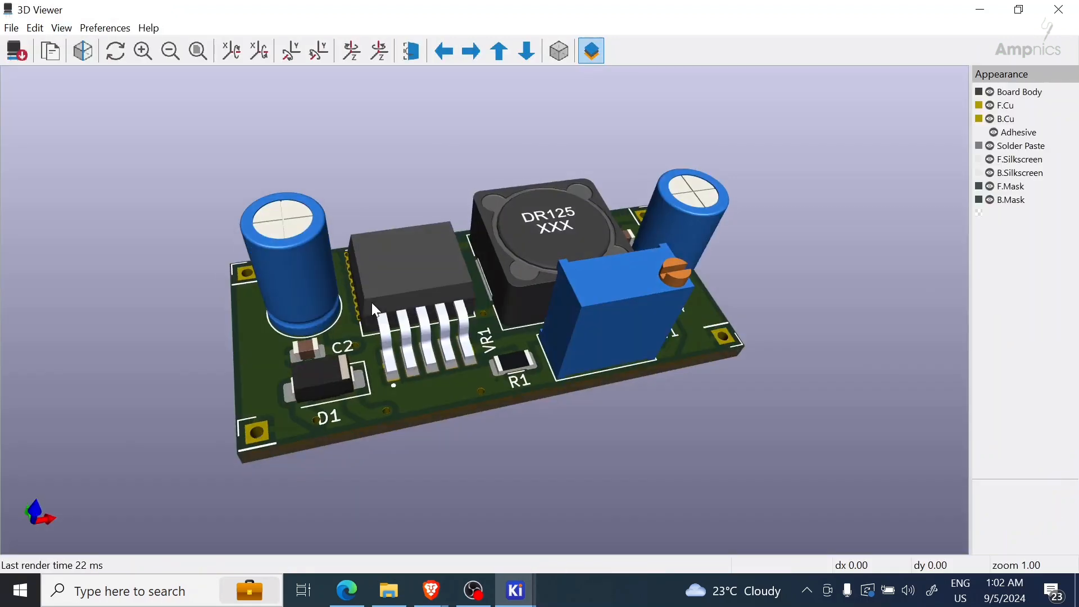
{"action": "left_click_drag", "start_coordinate": [372, 302], "coordinate": [346, 367]}
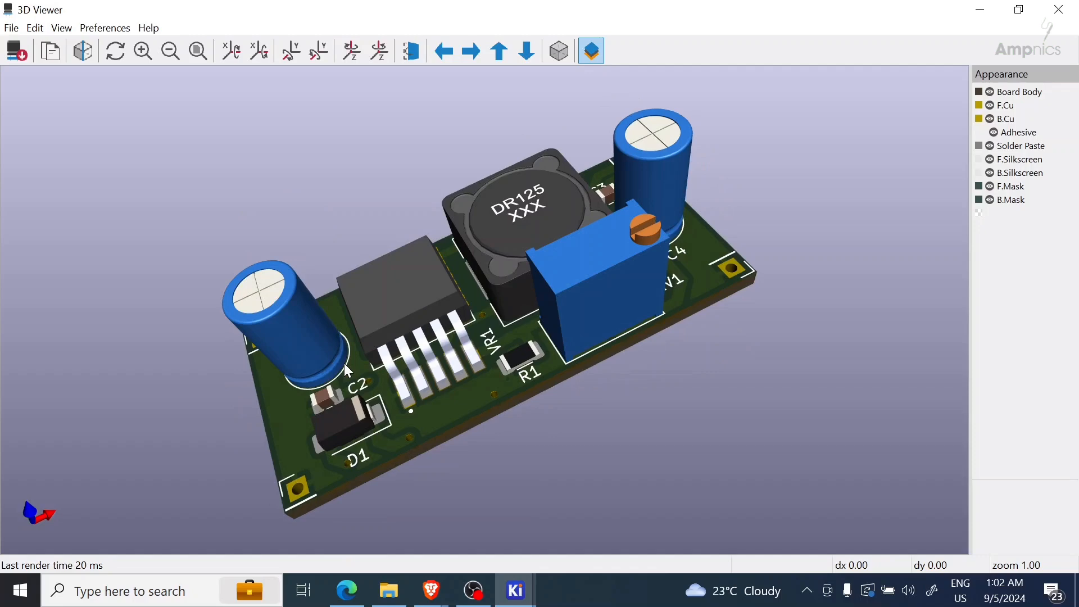
{"action": "left_click_drag", "start_coordinate": [345, 370], "coordinate": [502, 420]}
{"action": "scroll", "coordinate": [503, 420], "scroll_direction": "down", "scroll_amount": 2}
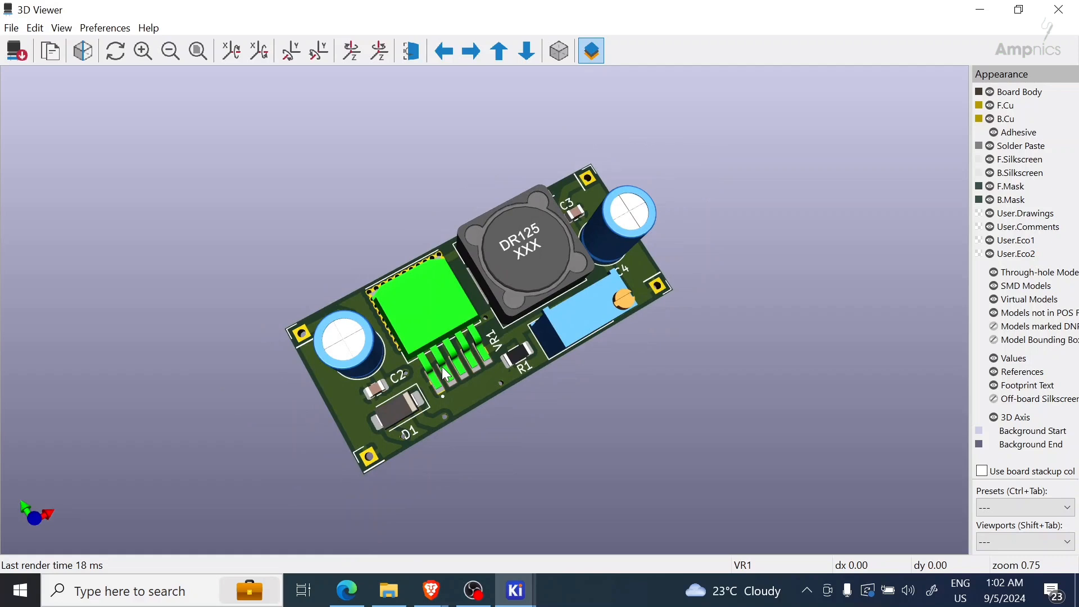
{"action": "left_click_drag", "start_coordinate": [443, 367], "coordinate": [443, 295]}
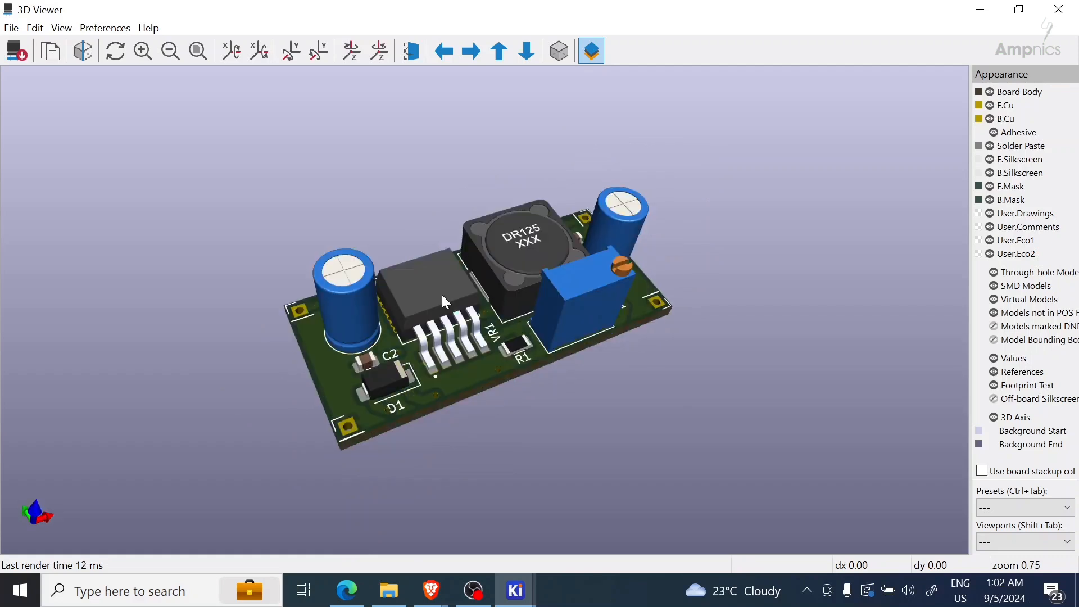
{"action": "left_click", "coordinate": [980, 10]}
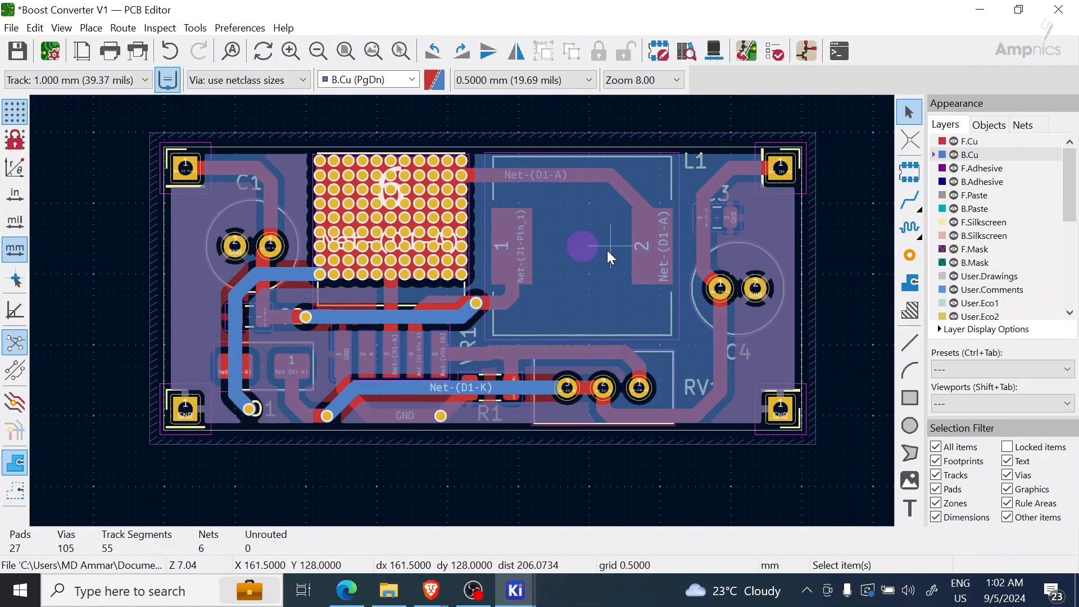
Add bold 1.5 mm text "IN+" on F.Silkscreen, rotated -90°, beside the board's upper-left pad, and shift the C1 designator clear of it
{"action": "left_click", "coordinate": [939, 224]}
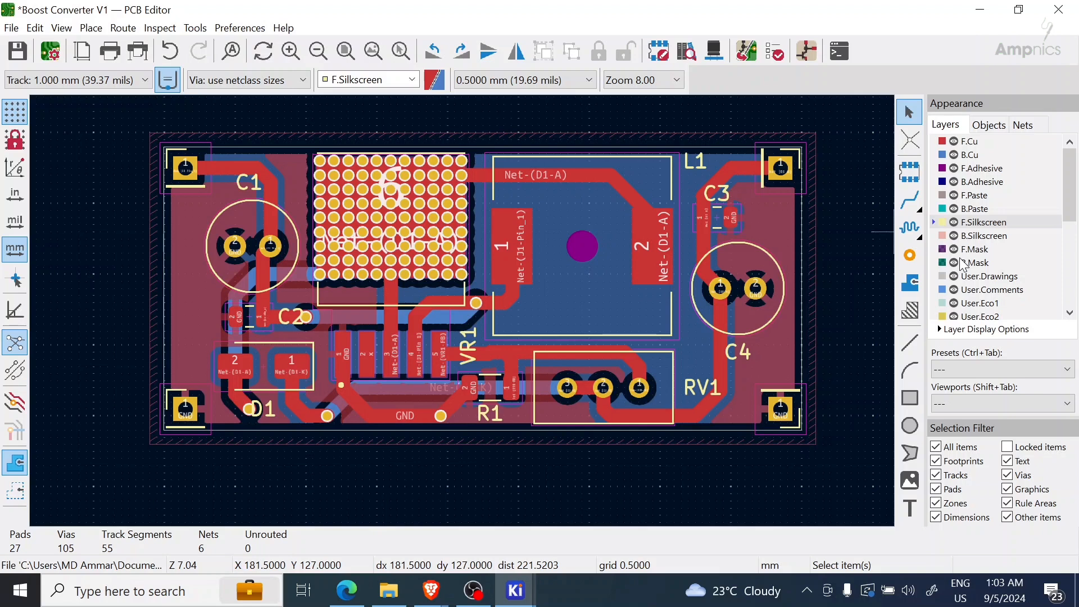
{"action": "key", "text": "ctrl+shift+t"}
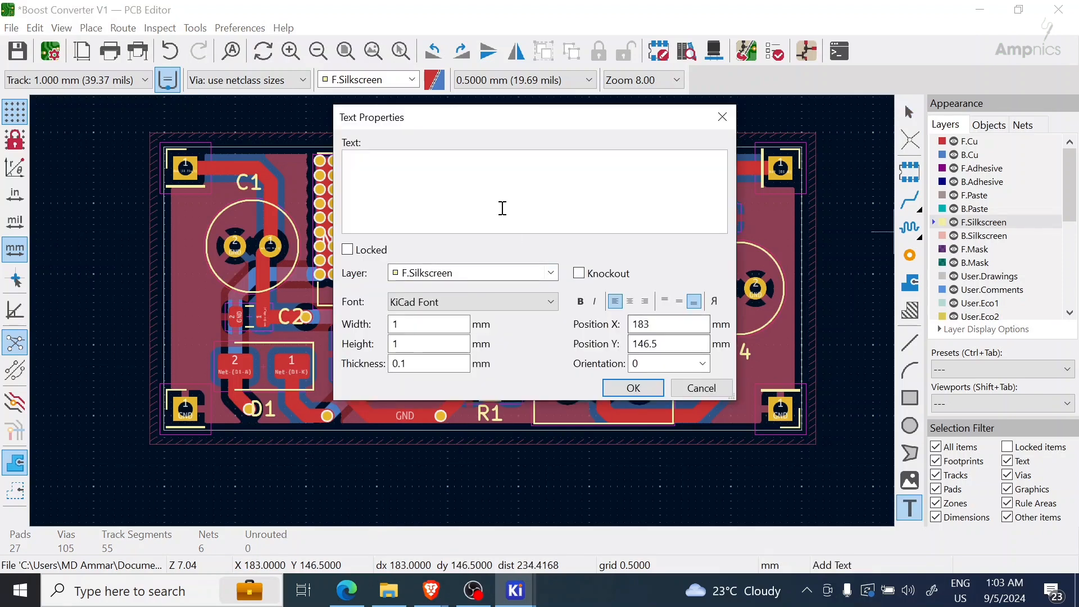
{"action": "type", "text": "IN+"}
{"action": "key", "text": "Return"}
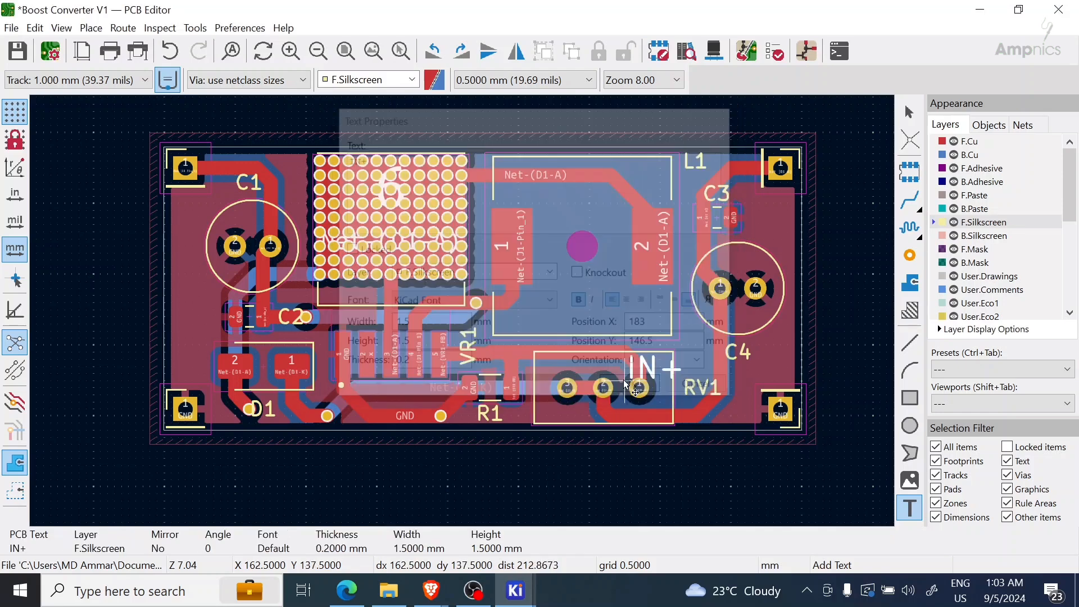
{"action": "left_click", "coordinate": [213, 147]}
{"action": "key", "text": "Escape"}
{"action": "key", "text": "m"}
{"action": "left_click", "coordinate": [277, 182]}
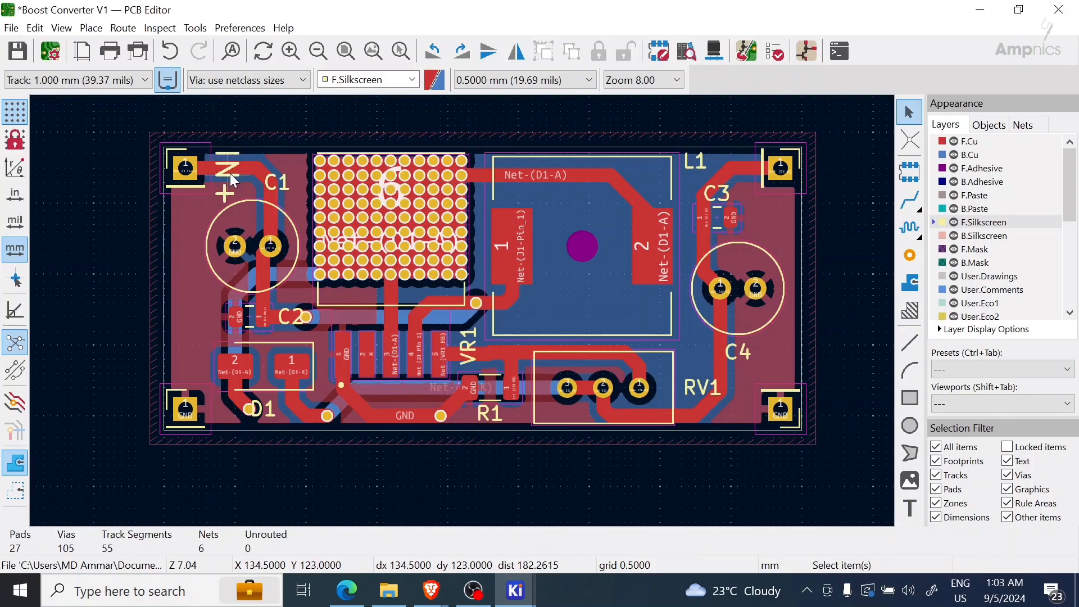
Duplicate the IN+ label, place the copy above the board's lower-left pad and change its text to "IN-"
{"action": "key", "text": "ctrl+d"}
{"action": "left_click", "coordinate": [171, 324]}
{"action": "double_click", "coordinate": [185, 360]}
{"action": "left_click", "coordinate": [364, 160]}
{"action": "key", "text": "BackSpace"}
{"action": "type", "text": "-"}
{"action": "left_click", "coordinate": [632, 388]}
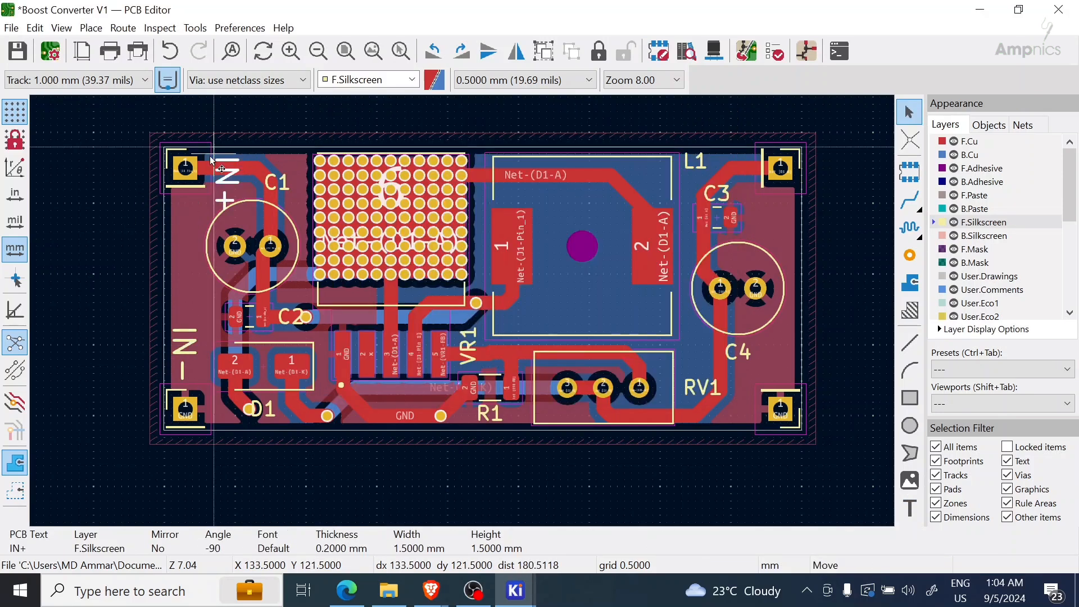
Move the IN+ label directly below the board's upper-left pad
{"action": "key", "text": "m"}
{"action": "left_click", "coordinate": [170, 196]}
{"action": "left_click", "coordinate": [185, 224]}
Duplicate the IN+ label, rotate the copy 180°, place it below the board's upper-right pad and change its text to "OUT+"
{"action": "key", "text": "ctrl+d"}
{"action": "key", "text": "r"}
{"action": "key", "text": "r"}
{"action": "left_click", "coordinate": [787, 253]}
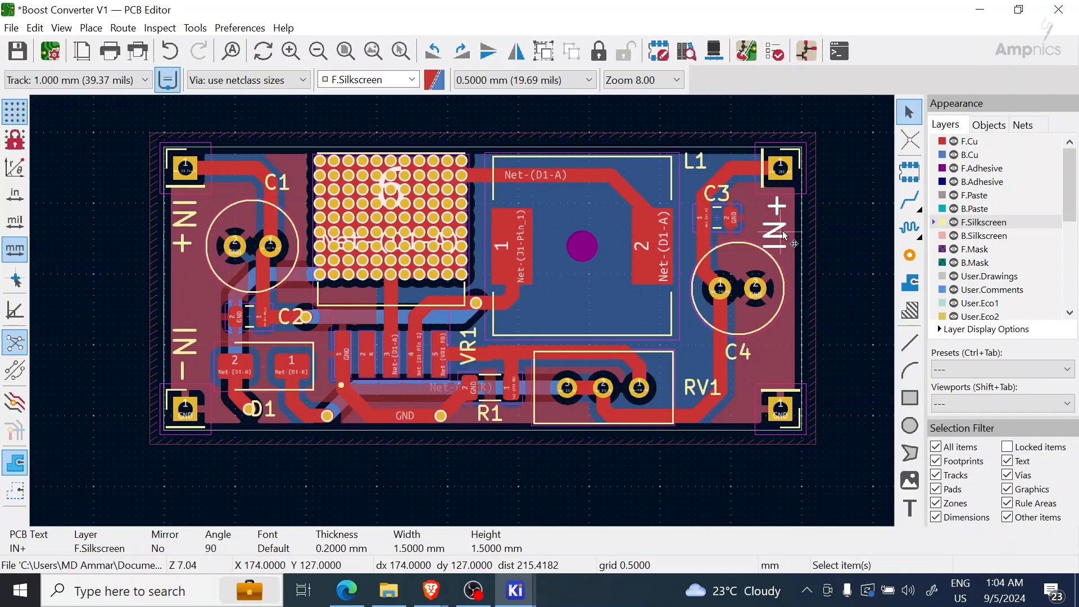
{"action": "double_click", "coordinate": [782, 232]}
{"action": "type", "text": "OUT+"}
{"action": "left_click", "coordinate": [633, 388]}
{"action": "key", "text": "m"}
{"action": "left_click", "coordinate": [788, 246]}
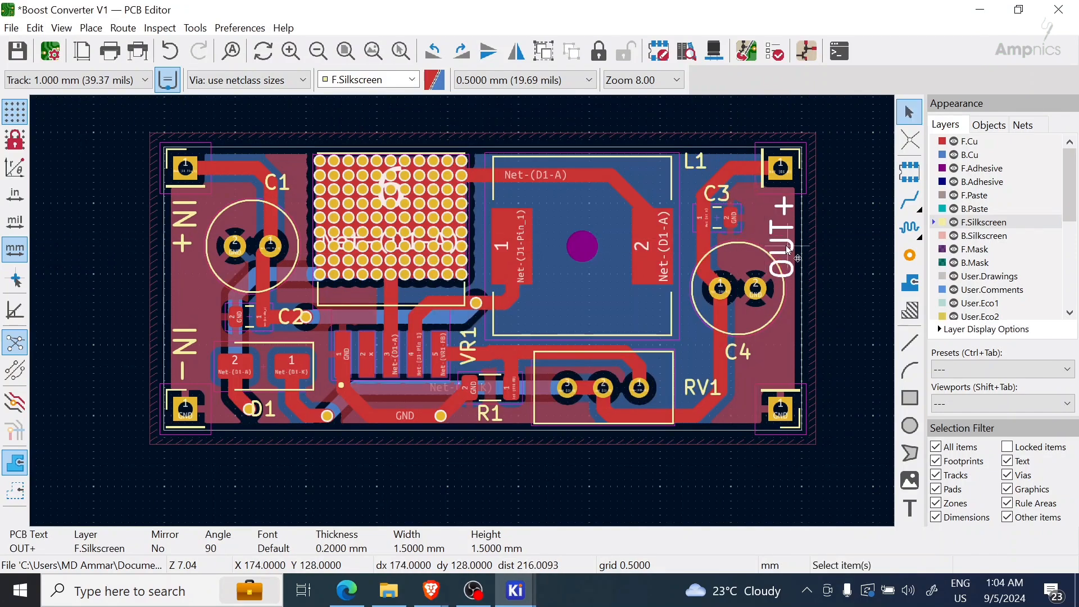
Set the OUT+ label's text width and height to 1 mm
{"action": "double_click", "coordinate": [789, 246]}
{"action": "left_click", "coordinate": [442, 326]}
{"action": "key", "text": "BackSpace"}
{"action": "key", "text": "BackSpace"}
{"action": "left_click", "coordinate": [444, 341]}
{"action": "key", "text": "BackSpace"}
{"action": "key", "text": "BackSpace"}
{"action": "left_click", "coordinate": [633, 388]}
Duplicate the OUT+ label, place the copy above the board's lower-right pad and change its text to "OUT-"
{"action": "key", "text": "ctrl+d"}
{"action": "left_click", "coordinate": [802, 381]}
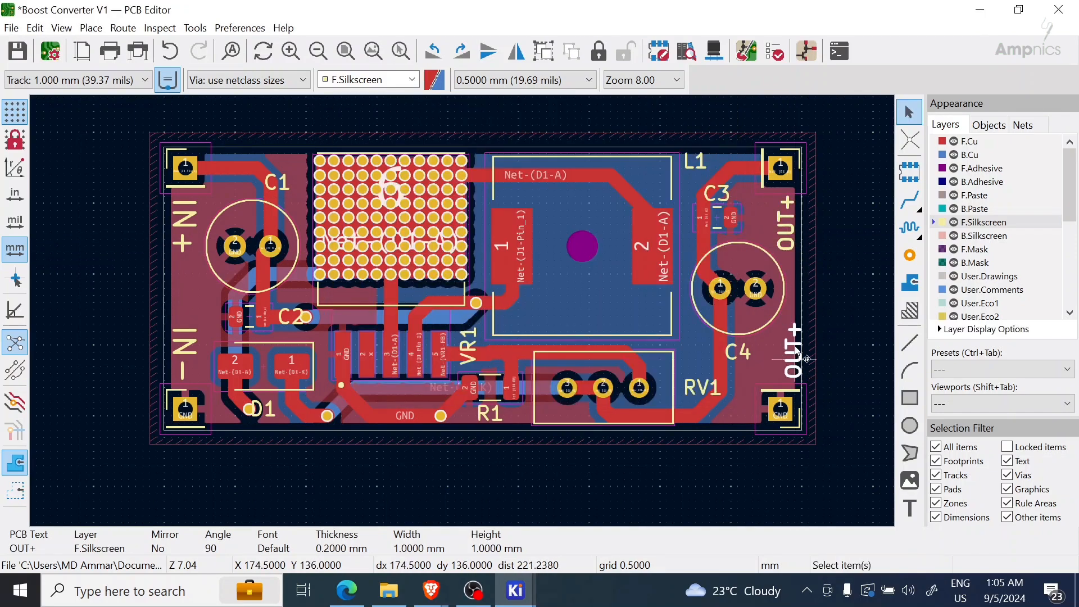
{"action": "double_click", "coordinate": [795, 359]}
{"action": "type", "text": "OUT-"}
{"action": "left_click", "coordinate": [636, 387]}
Set the text width and height of the IN+ and IN- labels to 1 mm
{"action": "middle_click_drag", "start_coordinate": [179, 218], "coordinate": [277, 187]}
{"action": "double_click", "coordinate": [276, 187]}
{"action": "left_click", "coordinate": [441, 326]}
{"action": "key", "text": "BackSpace"}
{"action": "key", "text": "BackSpace"}
{"action": "left_click", "coordinate": [441, 343]}
{"action": "key", "text": "BackSpace"}
{"action": "key", "text": "BackSpace"}
{"action": "left_click", "coordinate": [634, 388]}
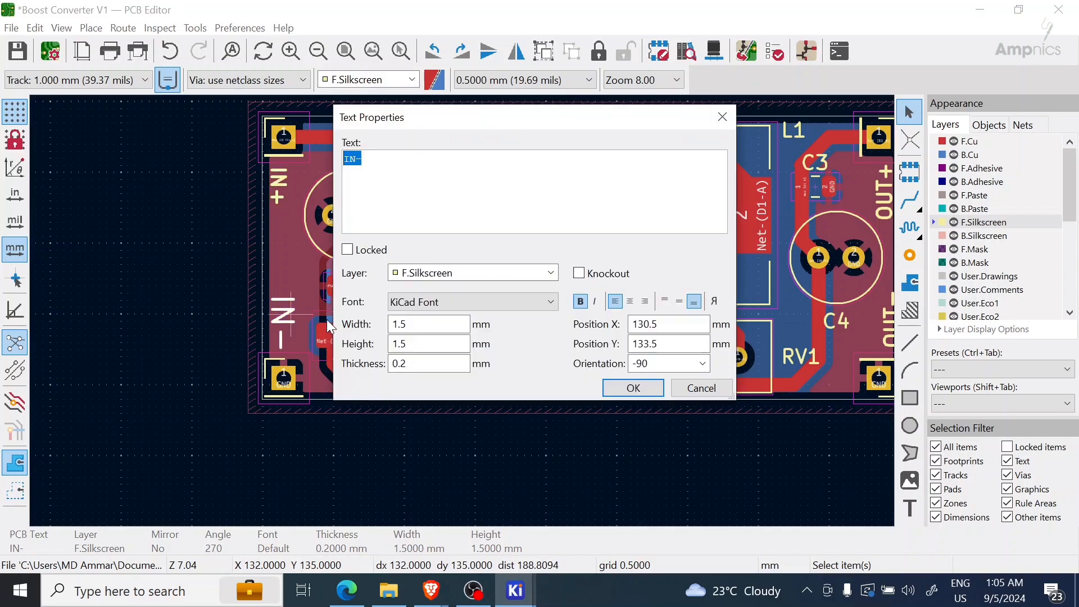
{"action": "left_click", "coordinate": [622, 391]}
Move the IN- label closer to the lower-left pad and nudge the output label along the board's right edge, leaving nothing selected
{"action": "left_click_drag", "start_coordinate": [279, 315], "coordinate": [279, 336]}
{"action": "middle_click_drag", "start_coordinate": [844, 338], "coordinate": [720, 357]}
{"action": "left_click_drag", "start_coordinate": [755, 226], "coordinate": [762, 226]}
{"action": "left_click", "coordinate": [843, 270]}
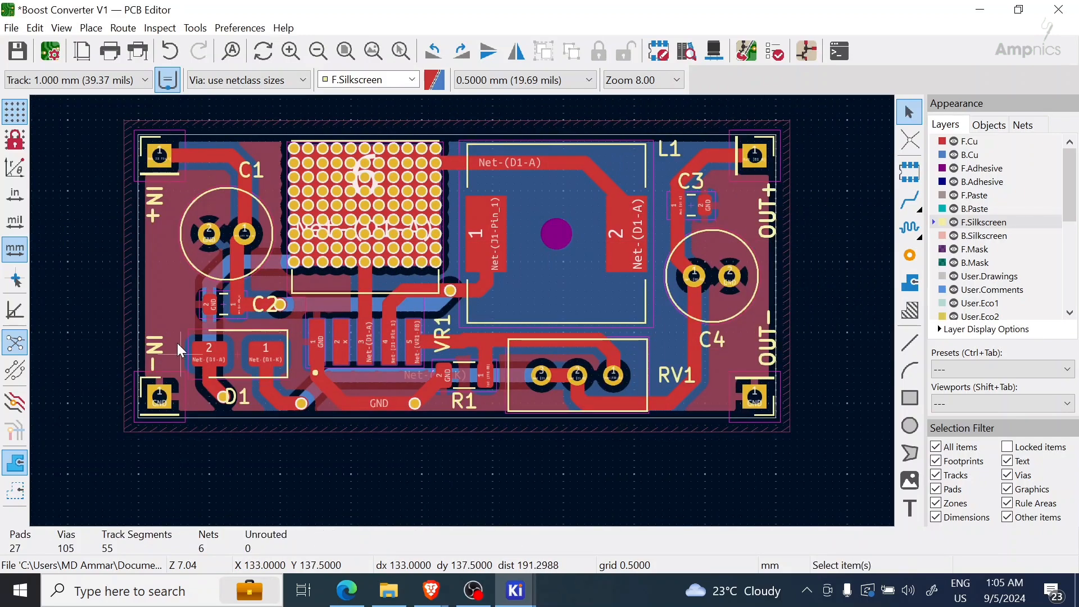
Add the bold silkscreen text "Ampnics" between the two vias near the board's lower edge, beside the R1 designator
{"action": "left_click", "coordinate": [910, 508]}
{"action": "left_click", "coordinate": [615, 393]}
{"action": "type", "text": "Ampnics"}
{"action": "key", "text": "Return"}
{"action": "double_click", "coordinate": [338, 395]}
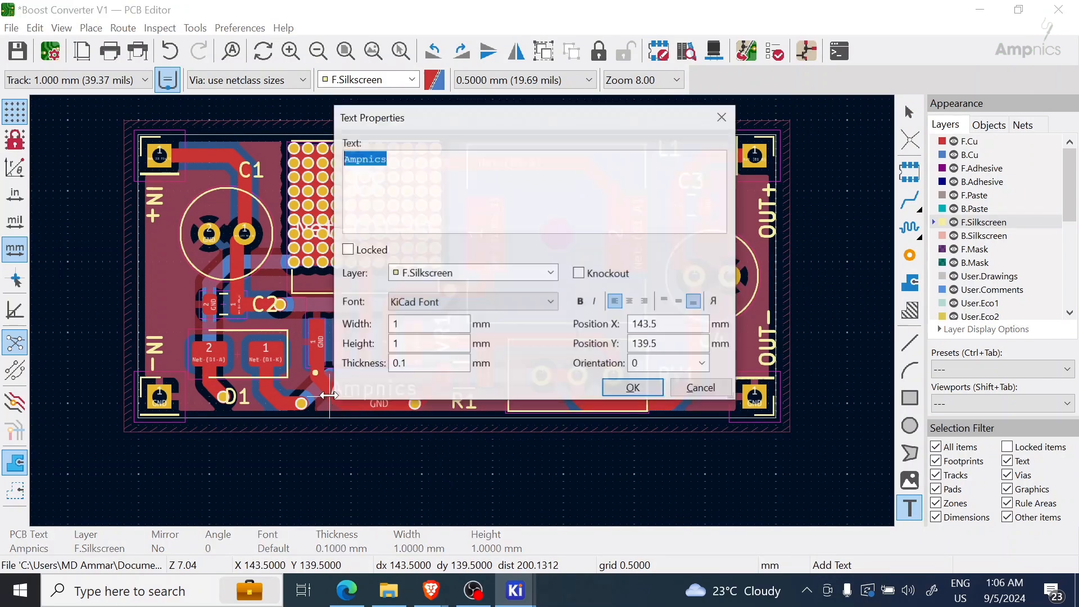
{"action": "key", "text": "Escape"}
{"action": "left_click", "coordinate": [329, 418]}
{"action": "key", "text": "Escape"}
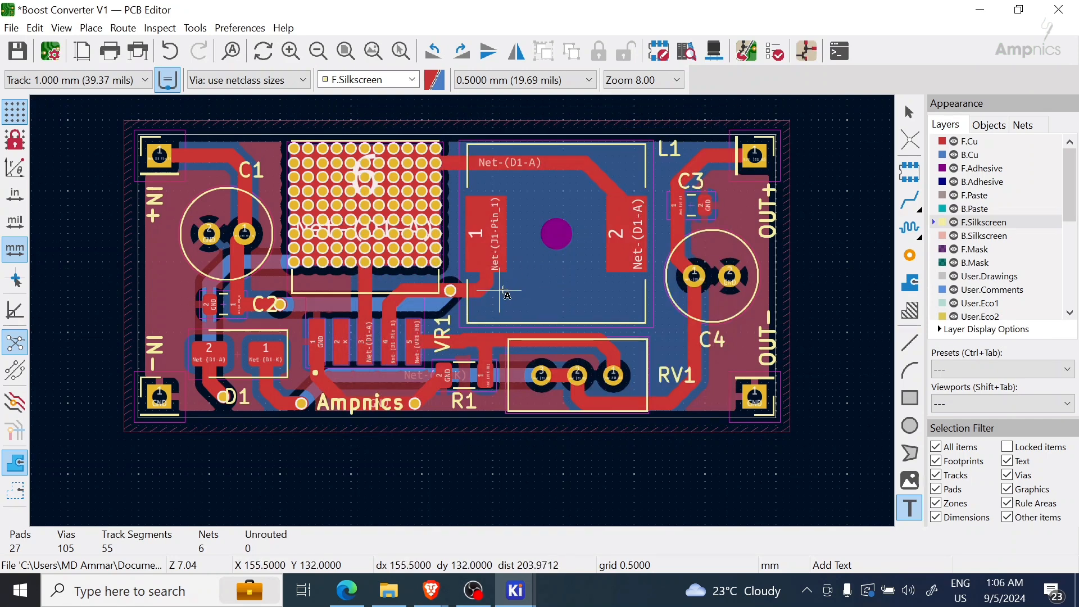
Open the board in the 3D Viewer and inspect the component models and front silkscreen labels from several angles
{"action": "scroll", "coordinate": [494, 292], "scroll_direction": "down", "scroll_amount": 2}
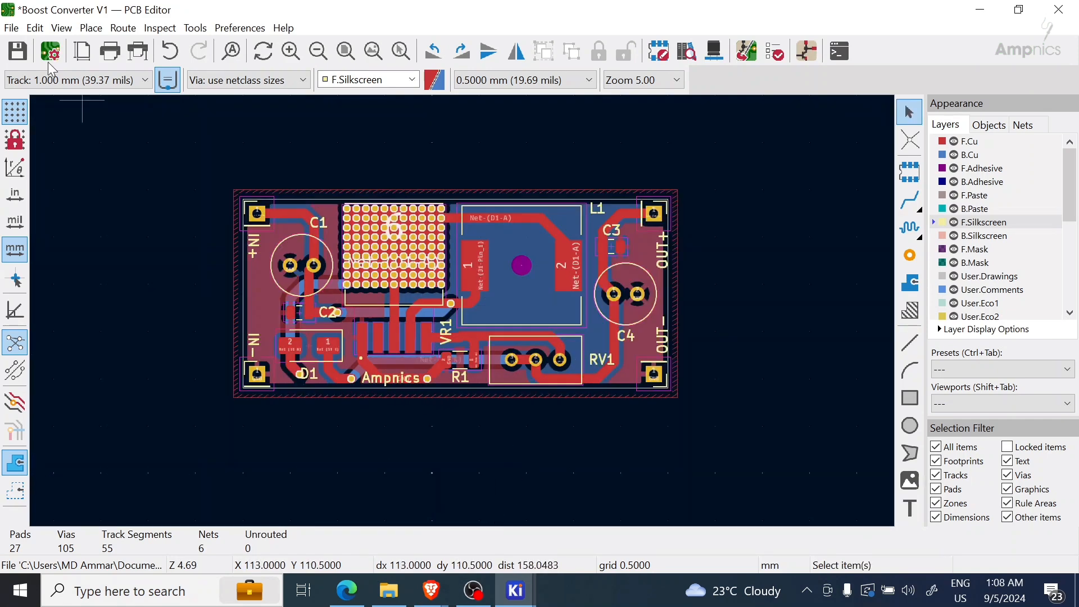
{"action": "left_click", "coordinate": [89, 63]}
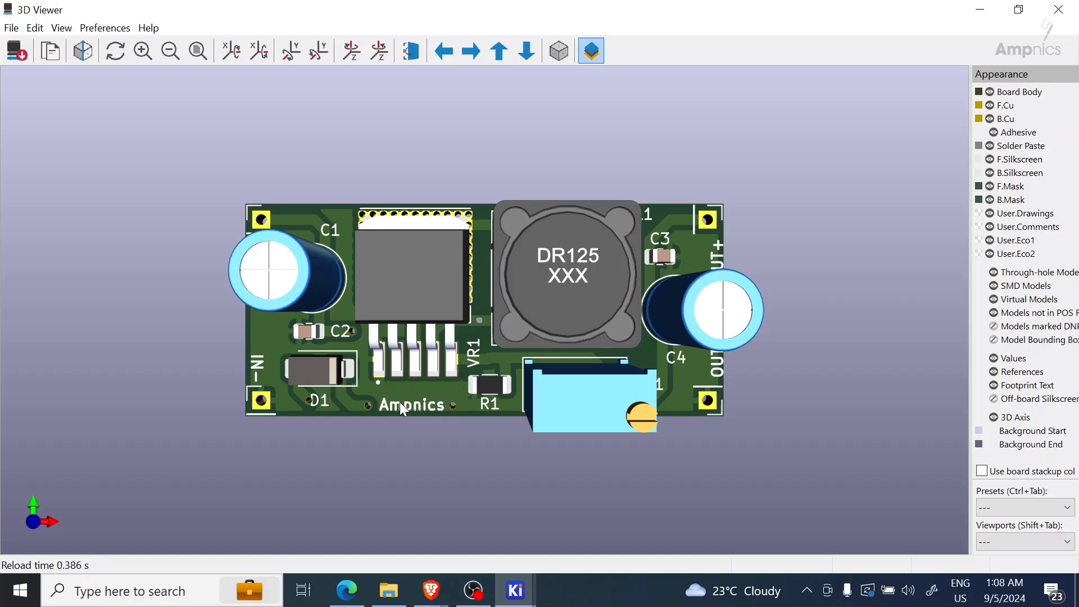
{"action": "left_click_drag", "start_coordinate": [404, 410], "coordinate": [468, 421]}
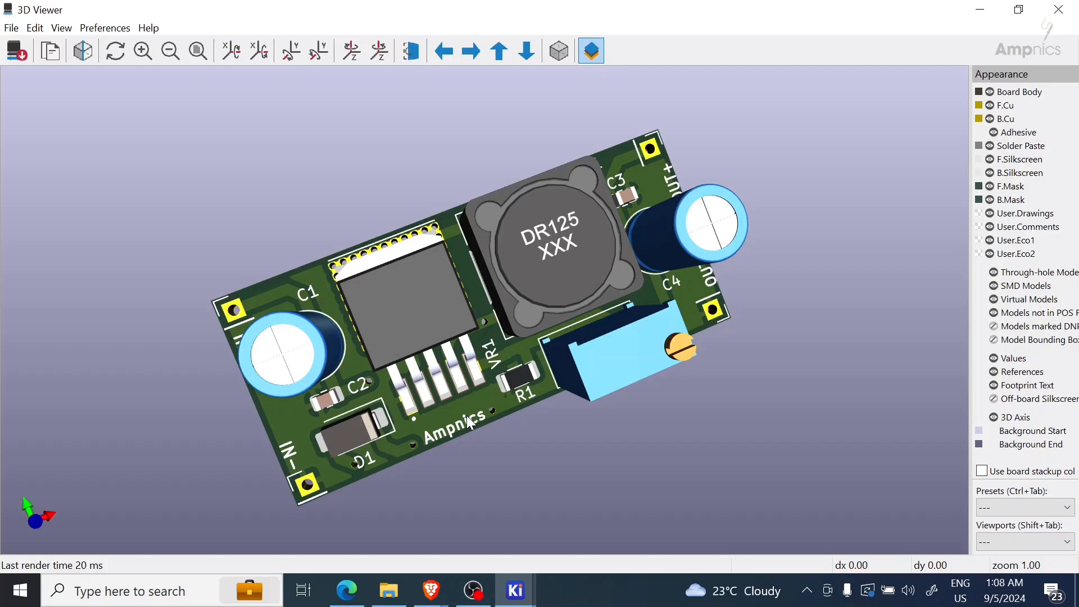
{"action": "scroll", "coordinate": [470, 423], "scroll_direction": "down", "scroll_amount": 1}
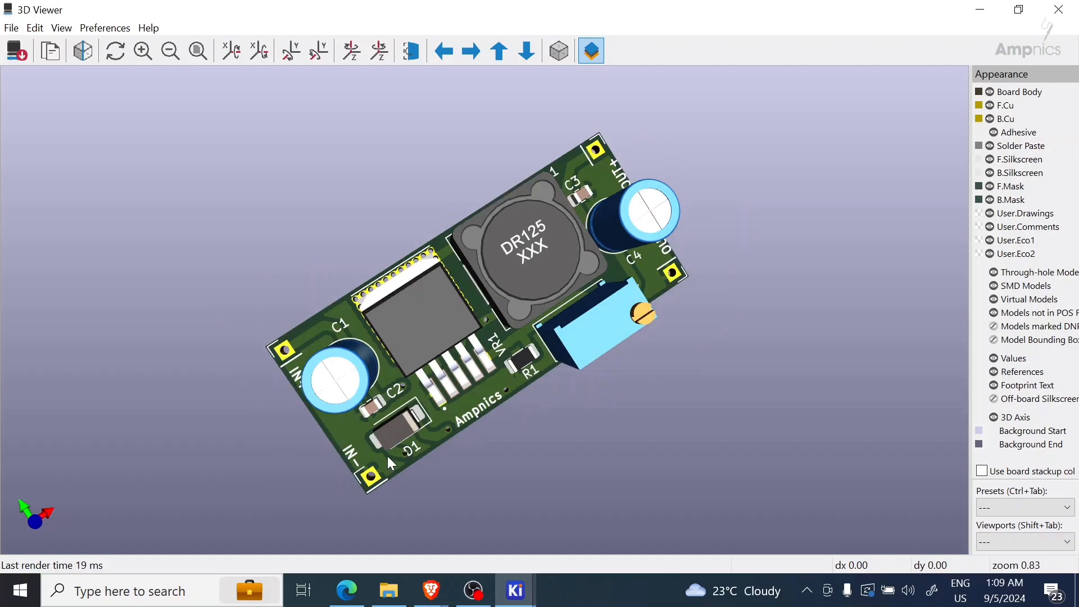
{"action": "left_click", "coordinate": [353, 55]}
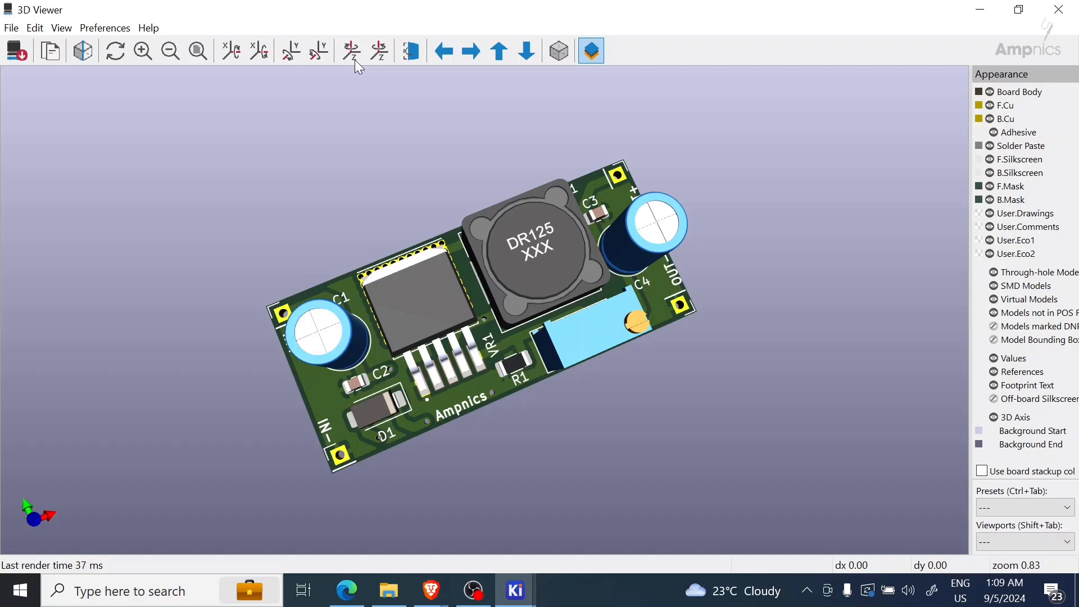
{"action": "left_click", "coordinate": [355, 59]}
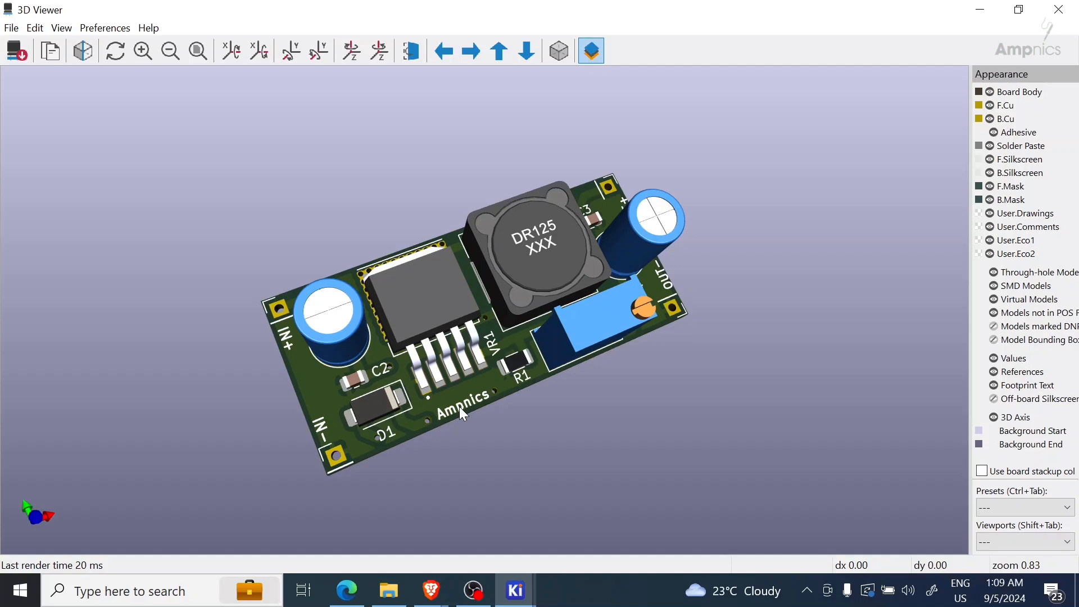
{"action": "left_click_drag", "start_coordinate": [460, 407], "coordinate": [476, 428]}
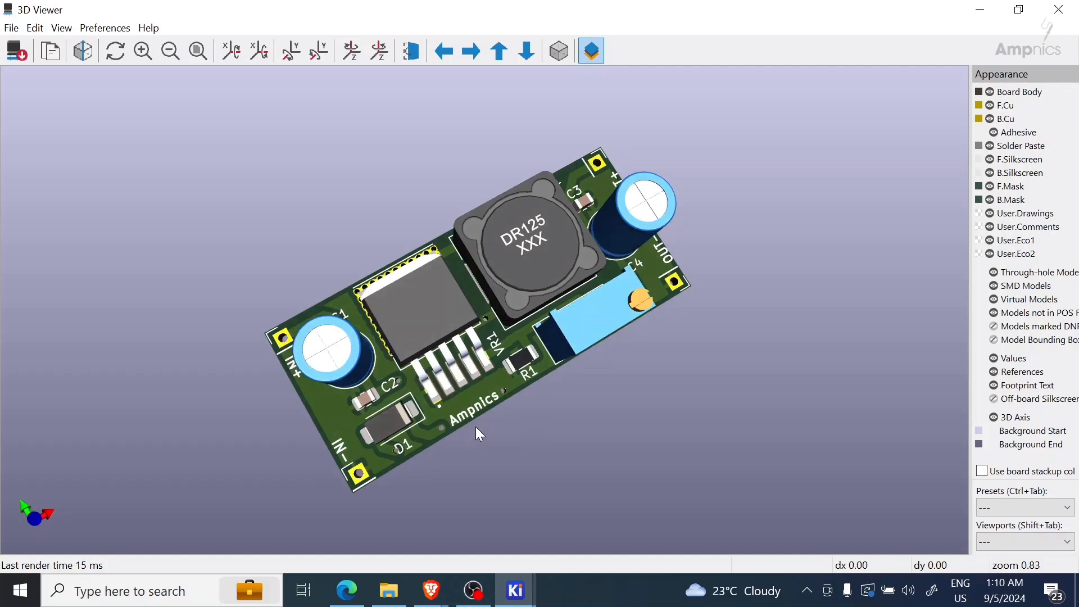